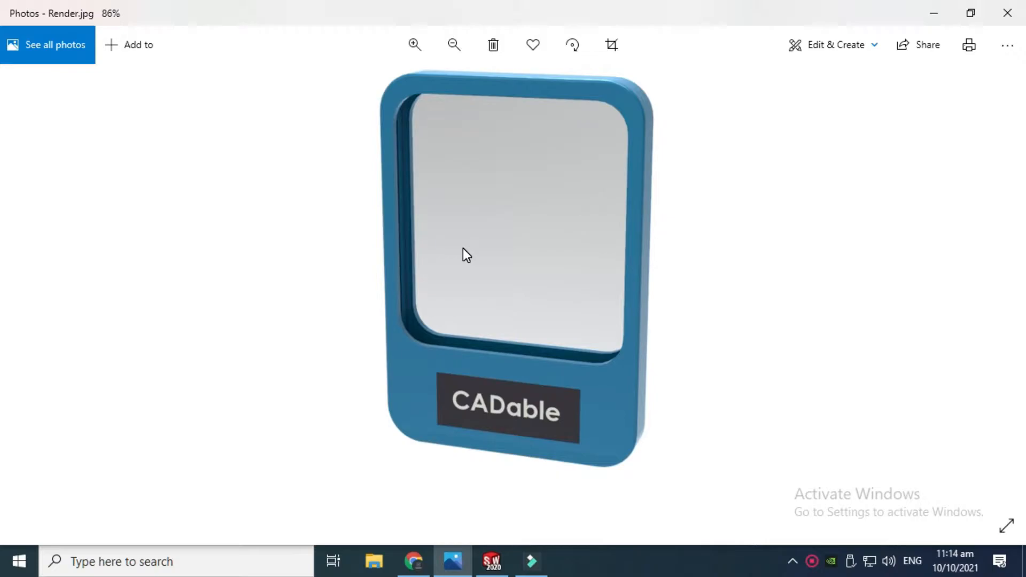
# Step: Close the reference render image and create a new part document in SOLIDWORKS
pyautogui.click(1015, 7)
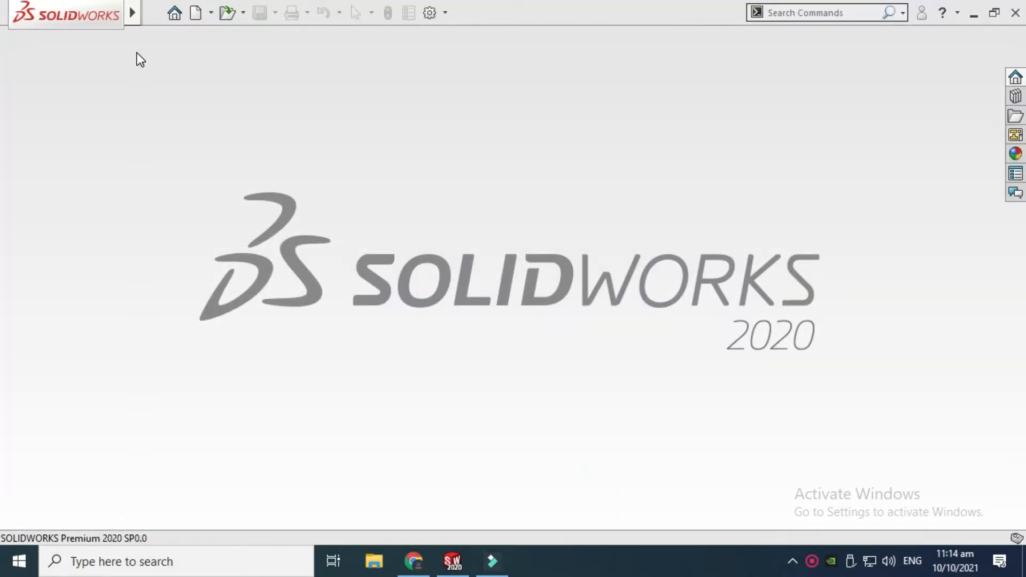
pyautogui.click(211, 13)
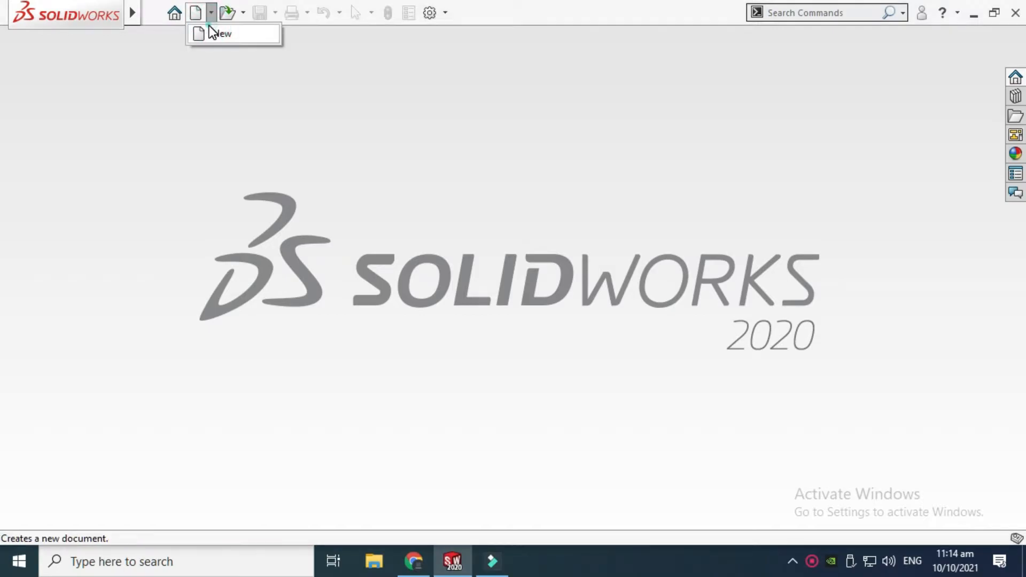
pyautogui.click(217, 33)
pyautogui.click(389, 453)
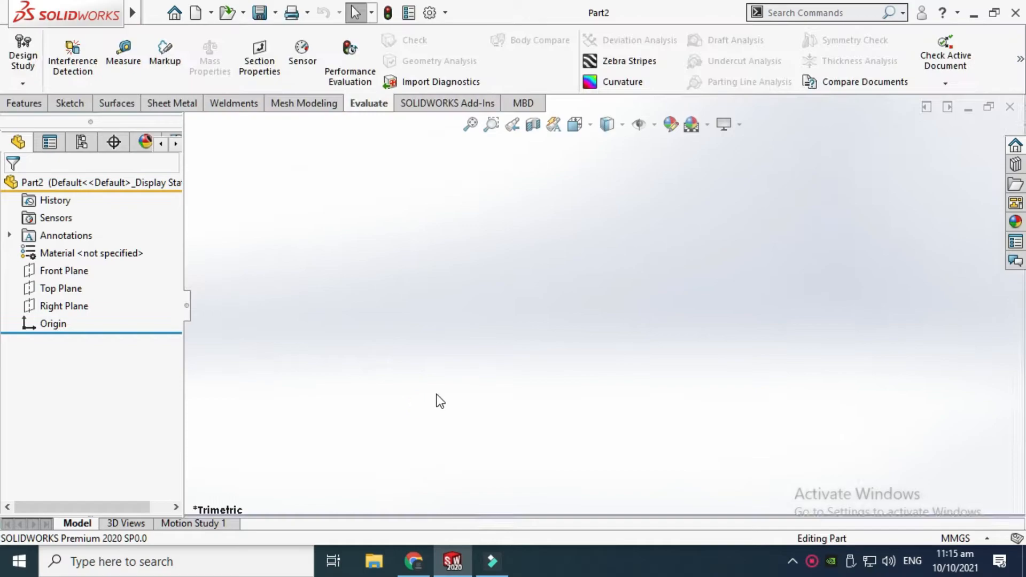
# Step: Apply the Plain White scene to the part and check the document's unit system
pyautogui.click(708, 127)
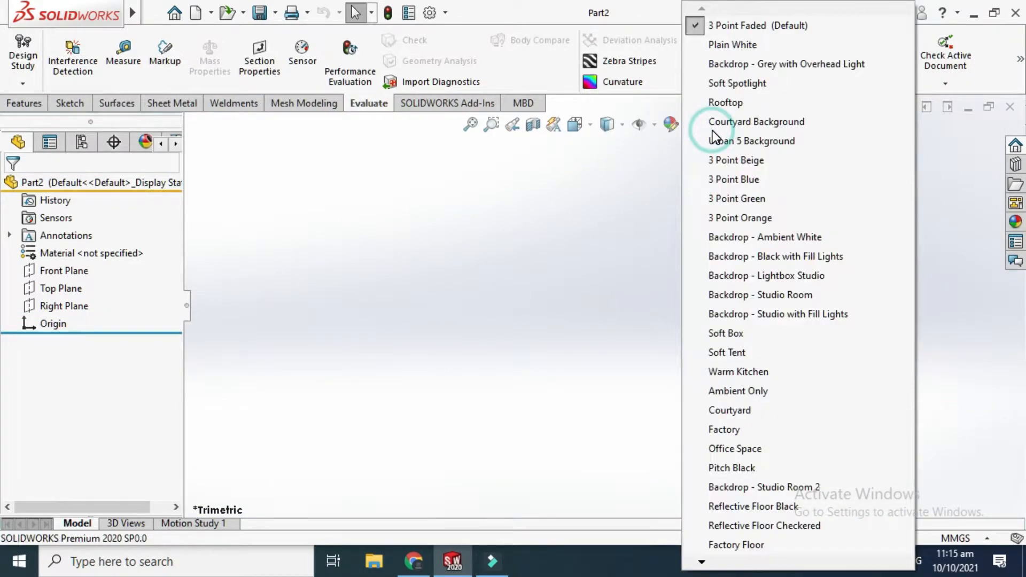
pyautogui.click(740, 46)
pyautogui.click(975, 538)
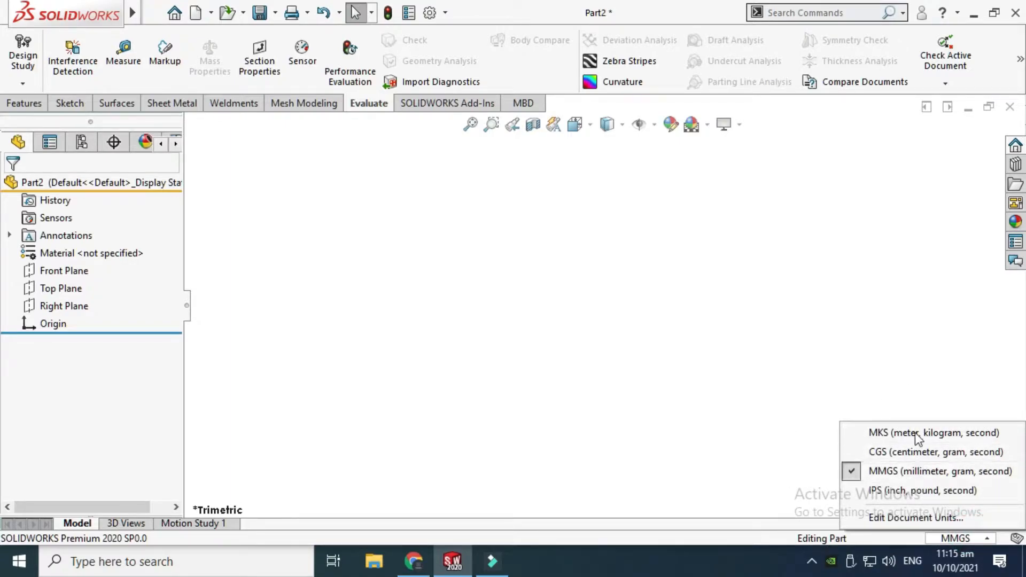
pyautogui.click(740, 312)
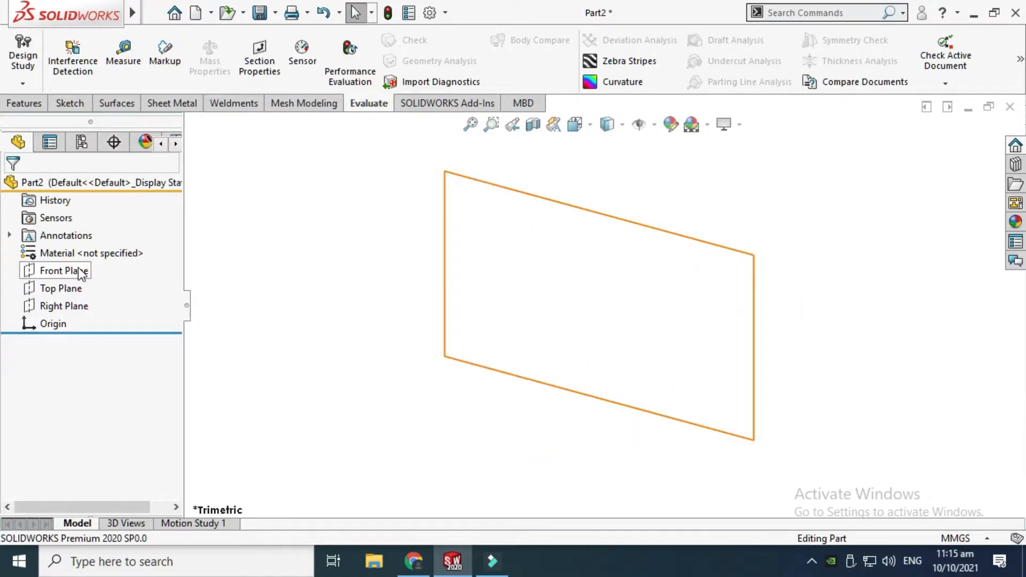
# Step: Sketch a center rectangle about 71 mm wide and 139 mm high on the Front Plane, centered on the origin
pyautogui.click(79, 272)
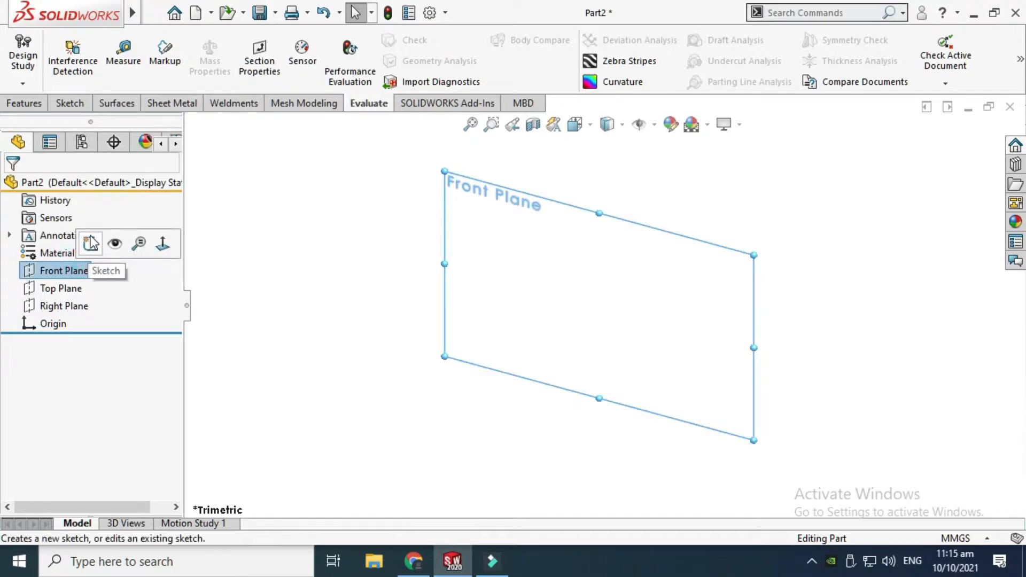
pyautogui.click(90, 240)
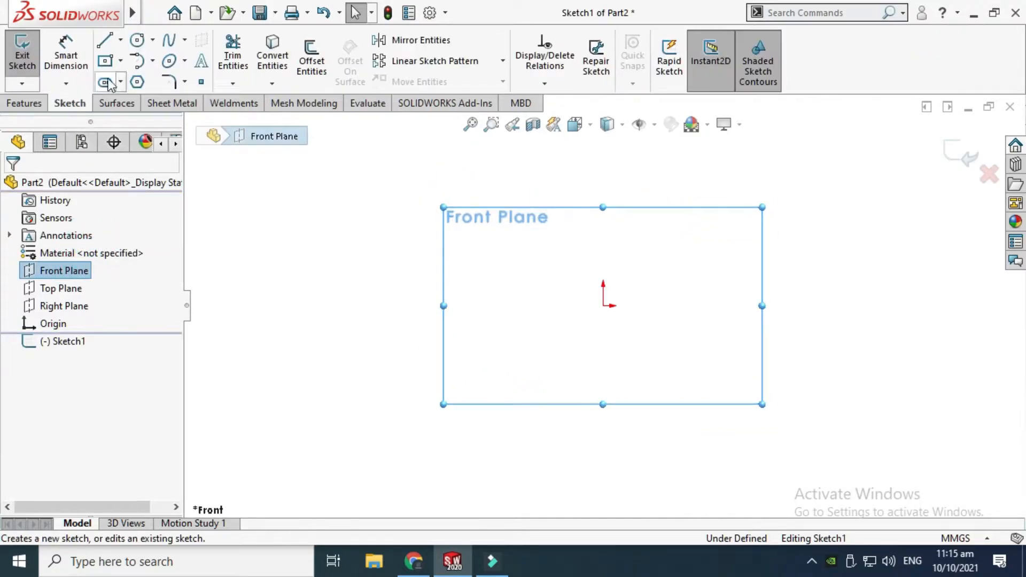
pyautogui.click(120, 60)
pyautogui.click(134, 101)
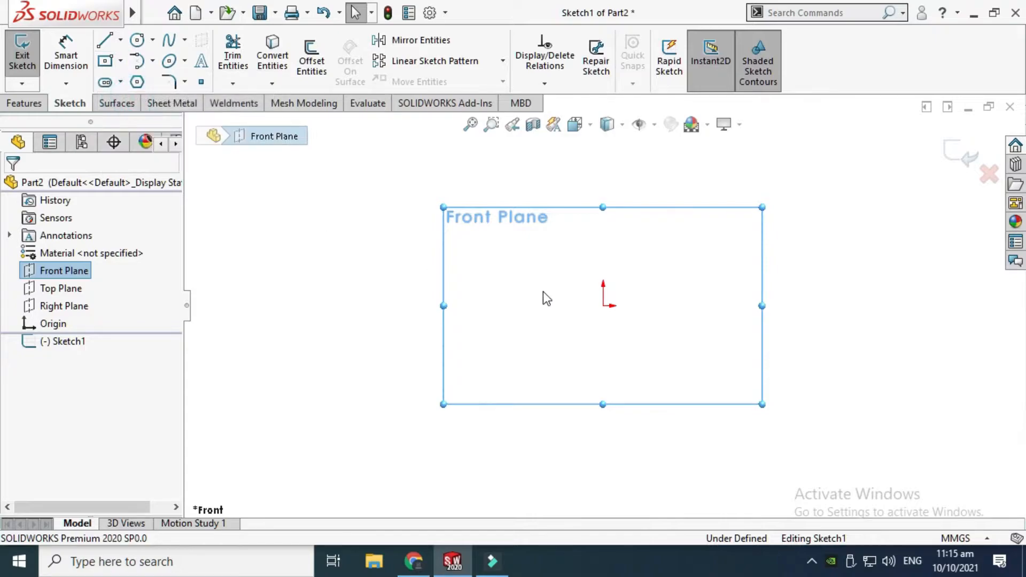
pyautogui.click(603, 306)
pyautogui.click(514, 429)
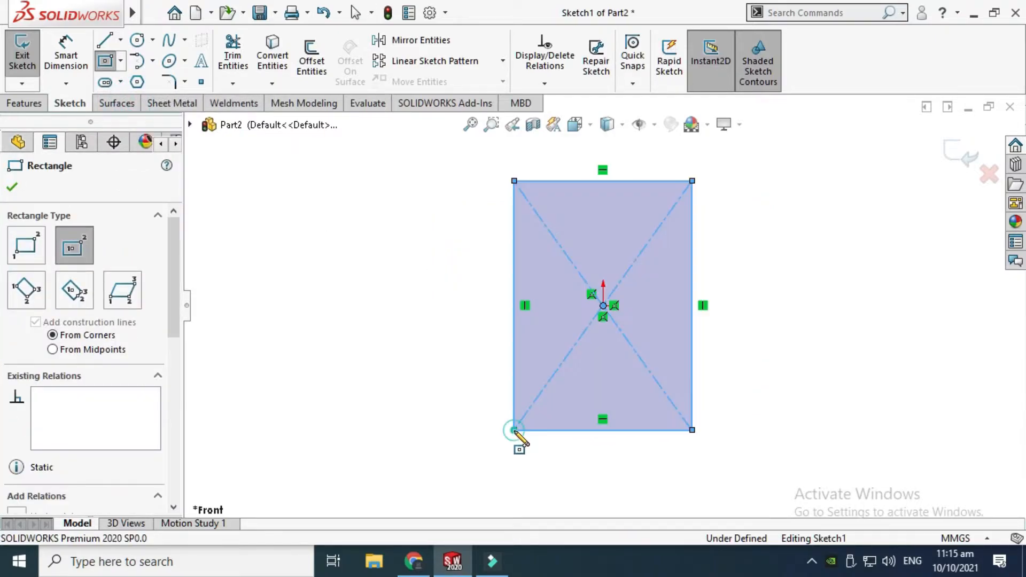
pyautogui.press('Escape')
# Step: Dimension the rectangle to 100 mm high and 70 mm wide
pyautogui.click(79, 55)
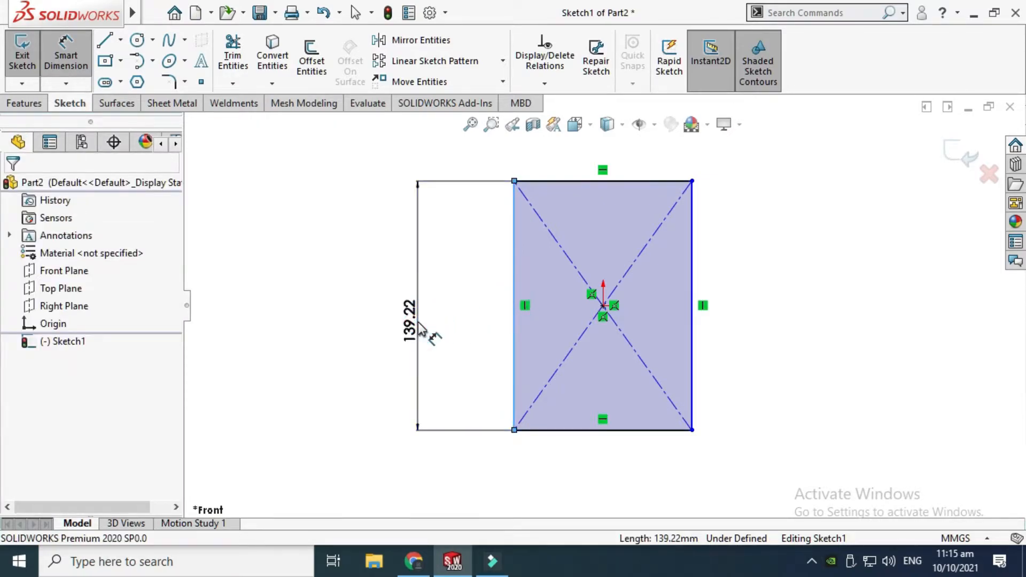
pyautogui.click(423, 330)
pyautogui.write('100')
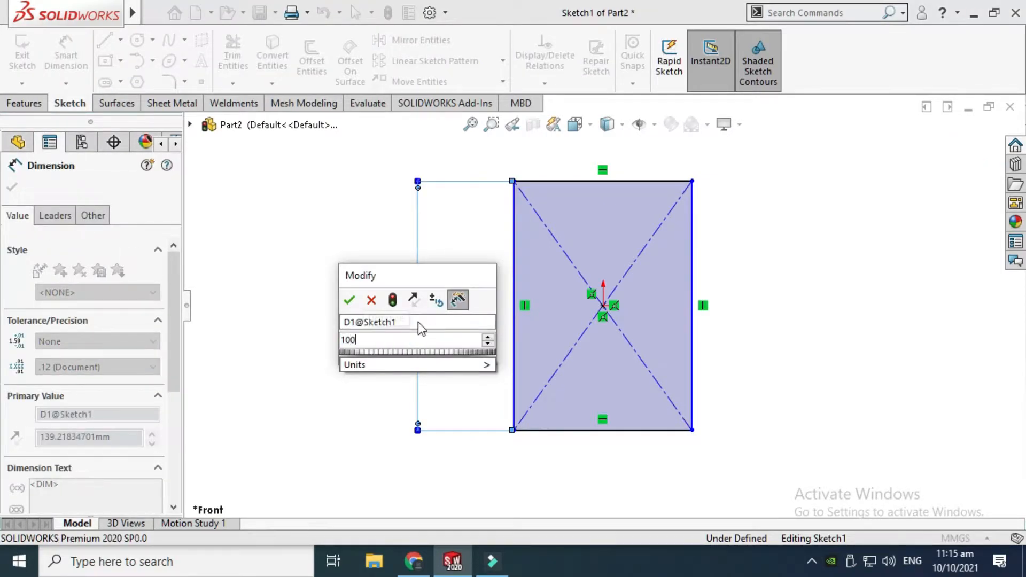
pyautogui.press('Return')
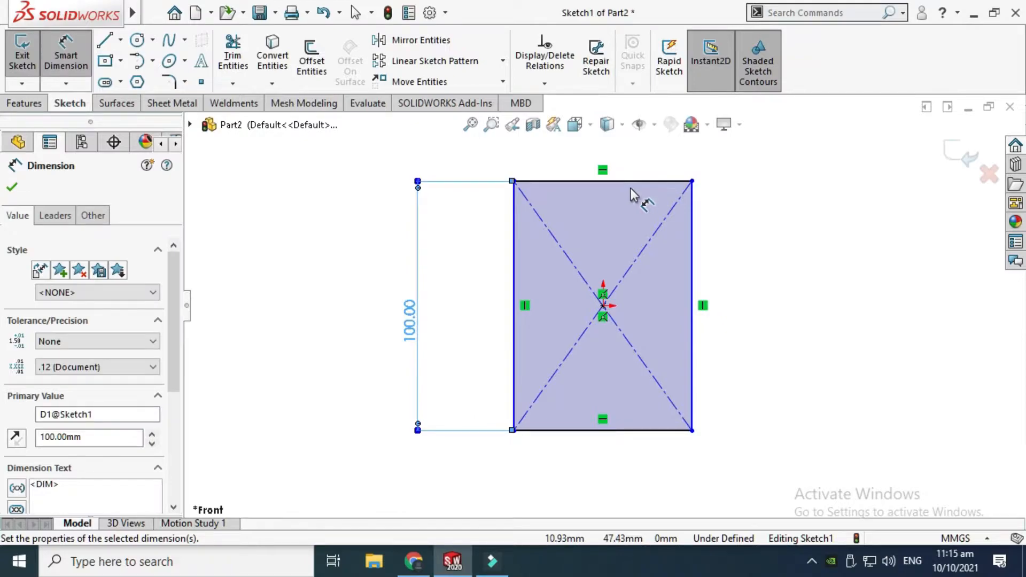
pyautogui.click(631, 181)
pyautogui.click(631, 157)
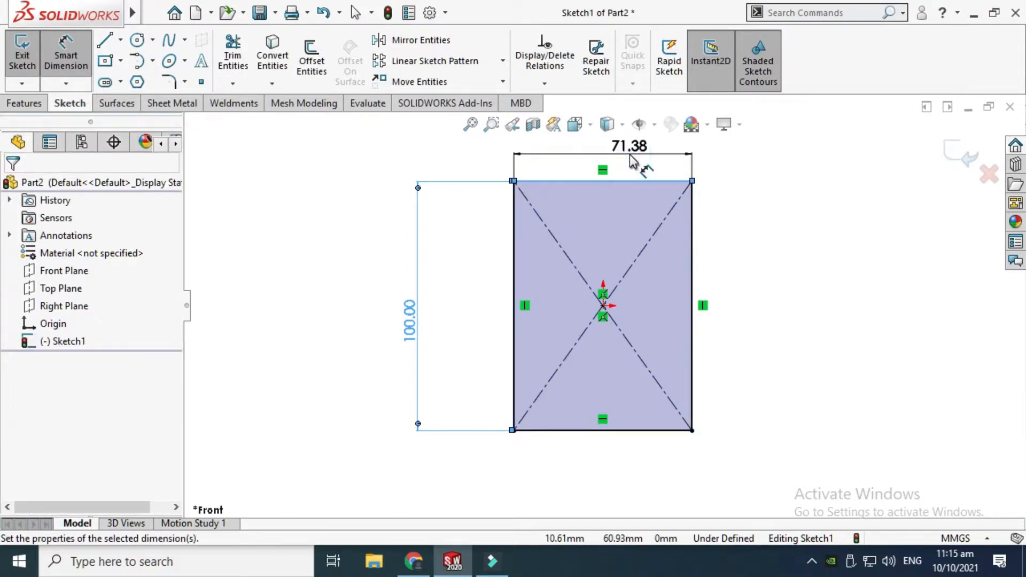
pyautogui.write('50')
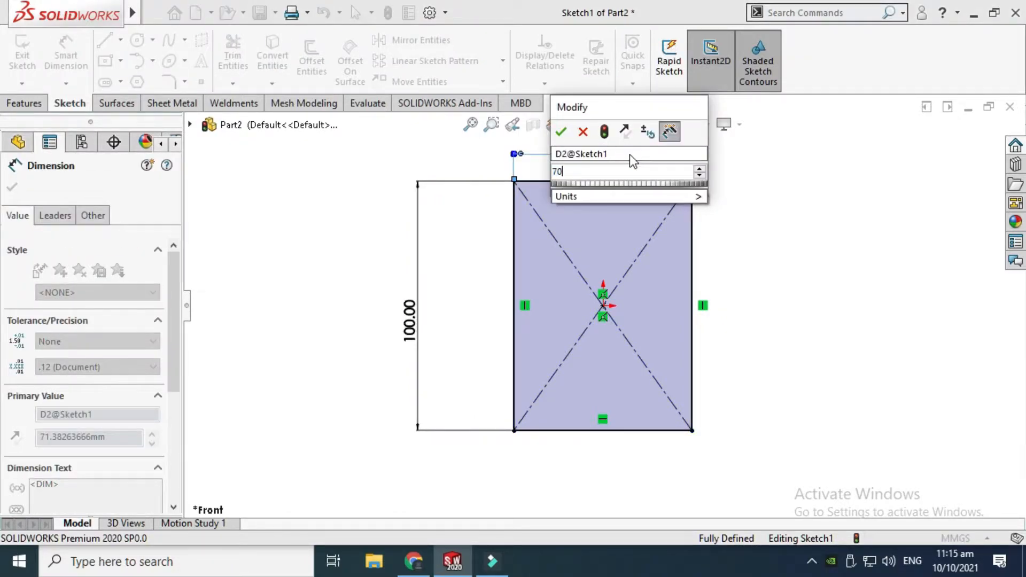
pyautogui.press('Return')
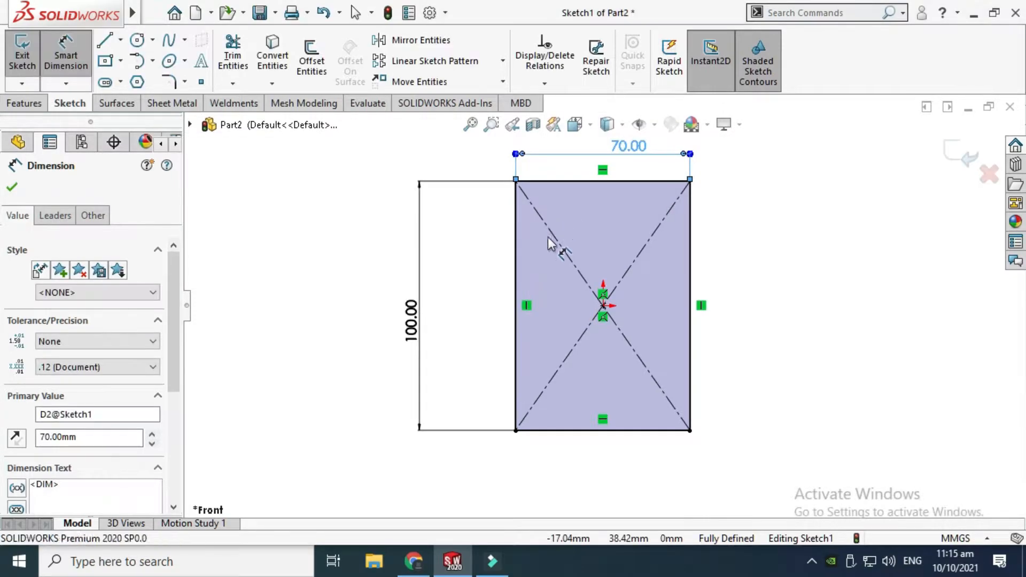
pyautogui.click(547, 237)
pyautogui.scroll(-1, 698, 249)
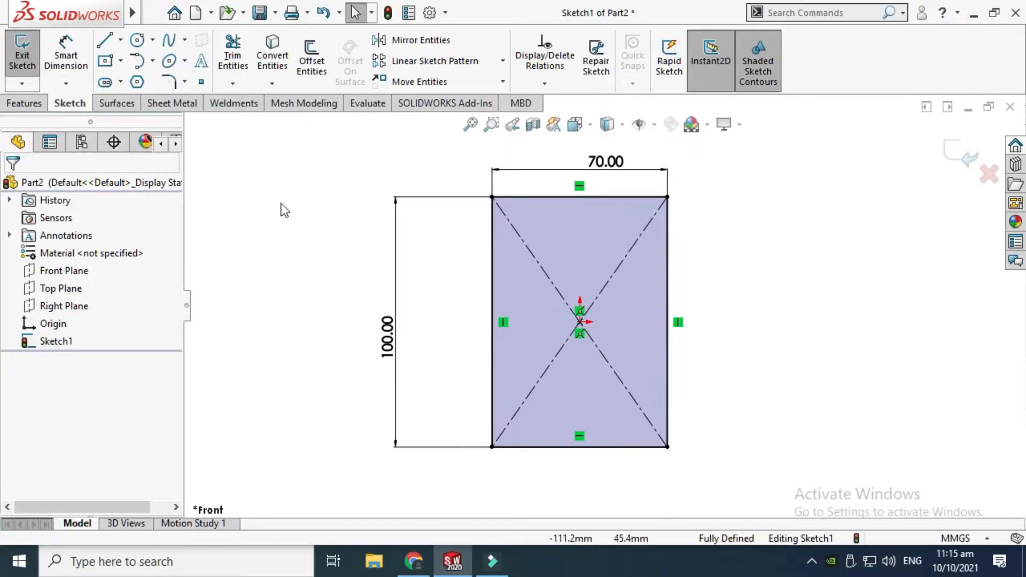
# Step: Extrude the rectangle as a blind boss 10 mm deep from the sketch plane
pyautogui.click(33, 104)
pyautogui.click(29, 59)
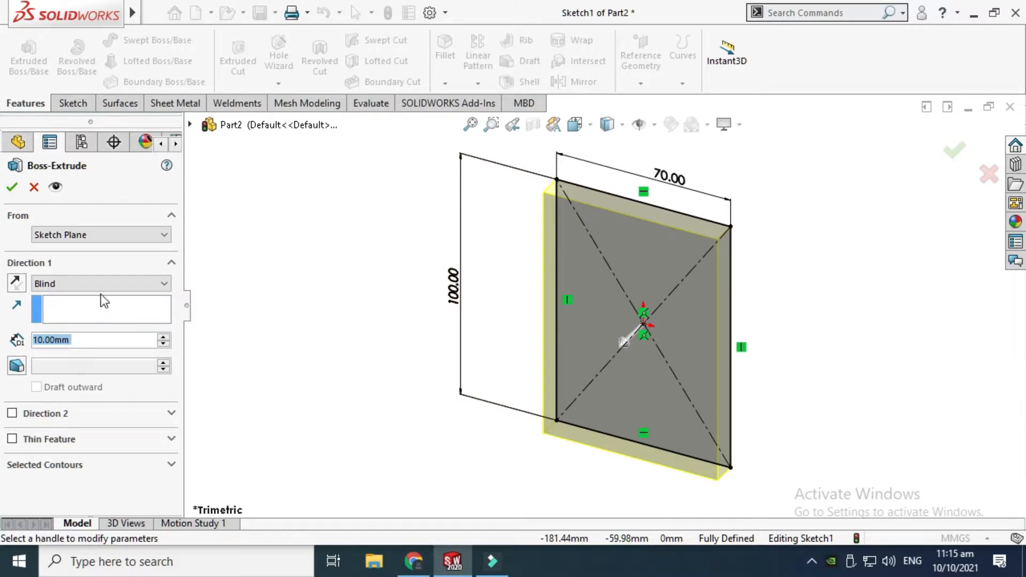
pyautogui.click(13, 283)
pyautogui.click(13, 283)
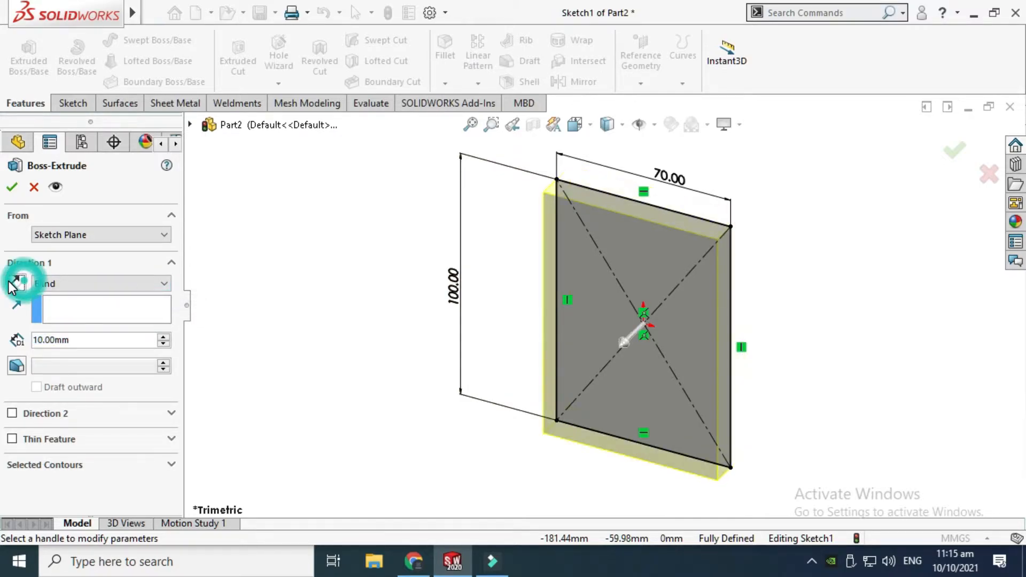
pyautogui.click(12, 187)
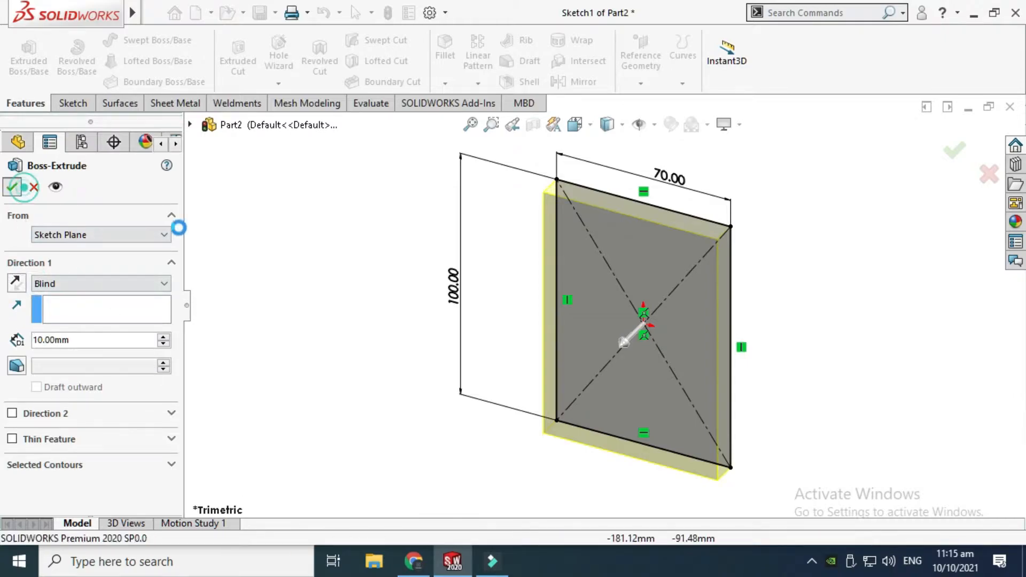
pyautogui.click(395, 271)
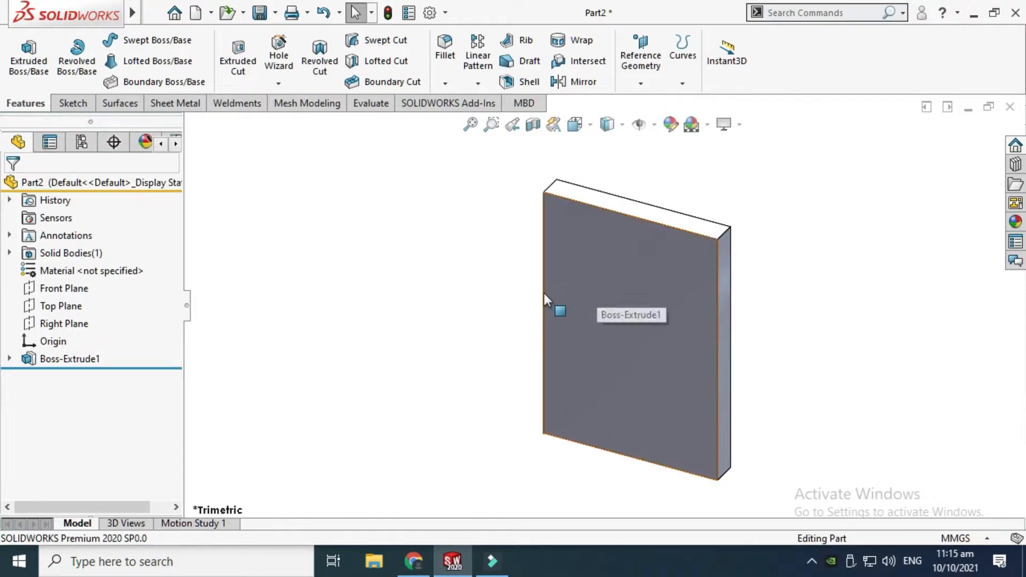
# Step: Start a new sketch on the large front face of the extruded plate
pyautogui.click(614, 287)
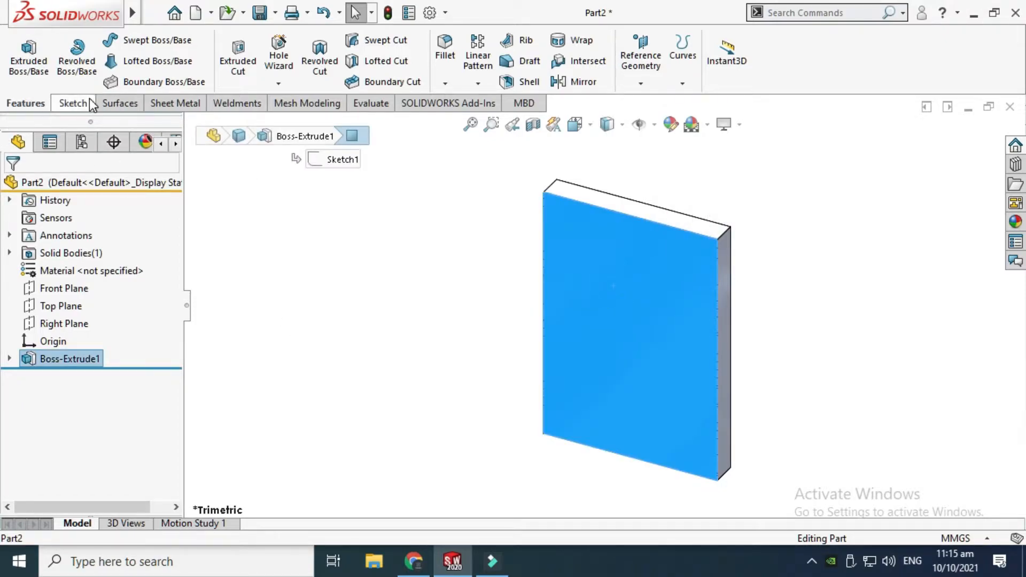
pyautogui.click(73, 103)
pyautogui.click(22, 53)
pyautogui.click(575, 124)
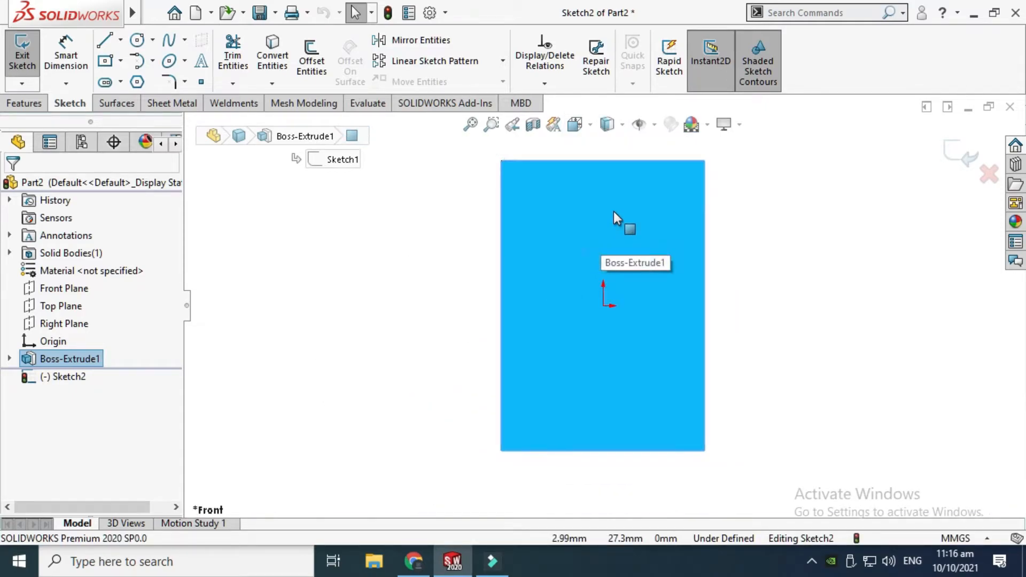
pyautogui.scroll(-2, 613, 210)
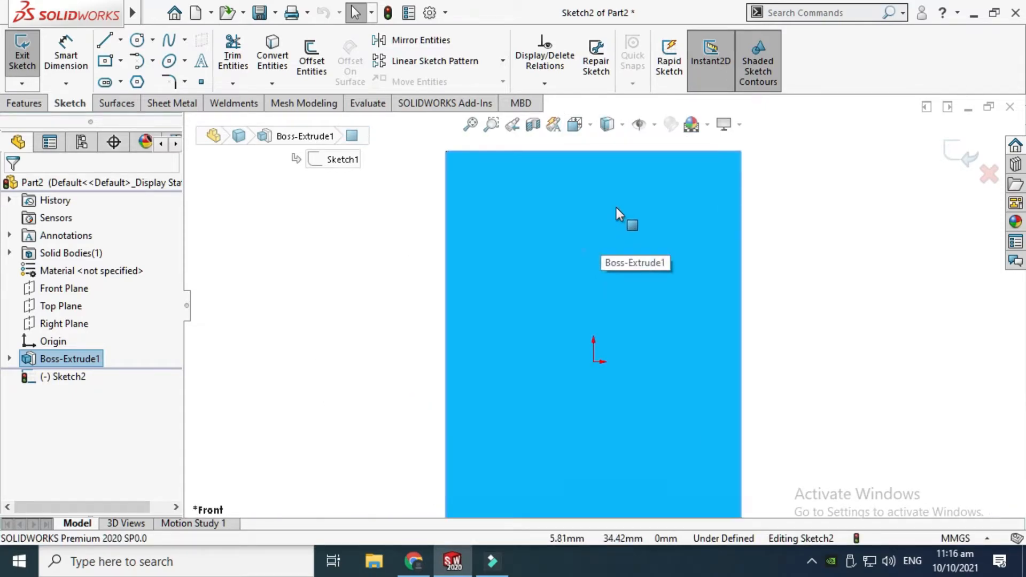
# Step: Draw a center rectangle about 57 mm wide on the face and move its center about 8 mm straight above the origin
pyautogui.click(124, 62)
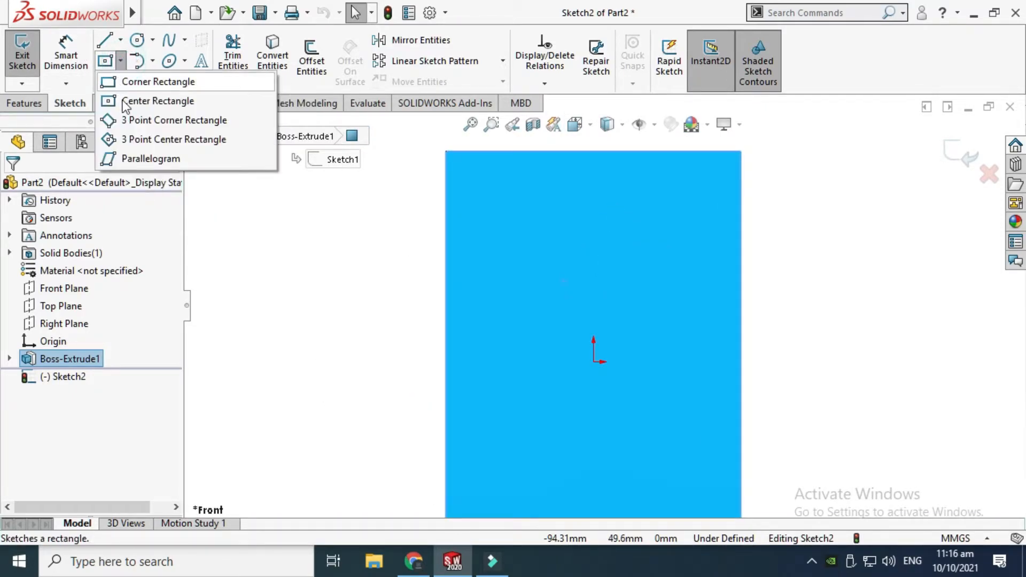
pyautogui.click(159, 100)
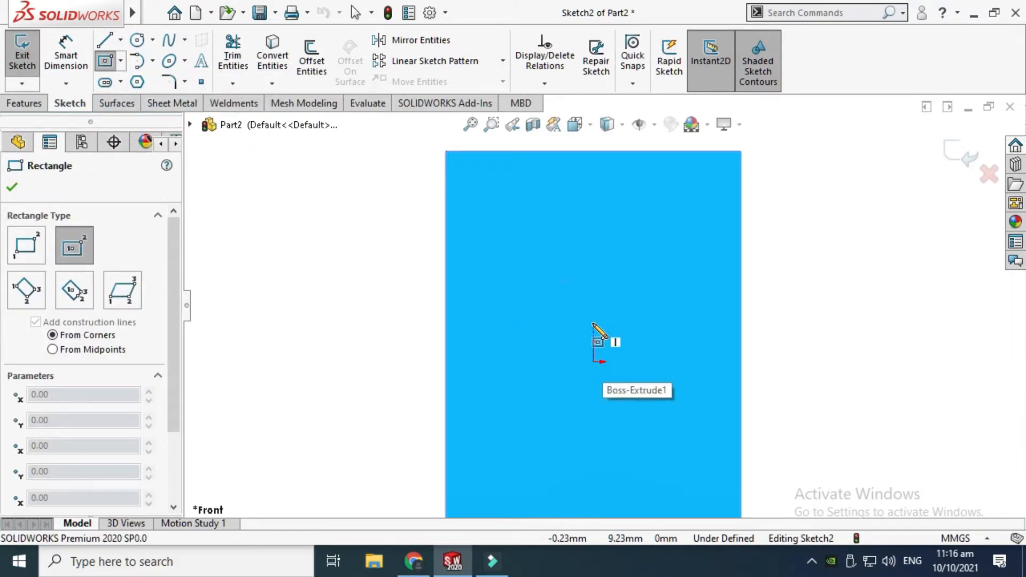
pyautogui.click(591, 383)
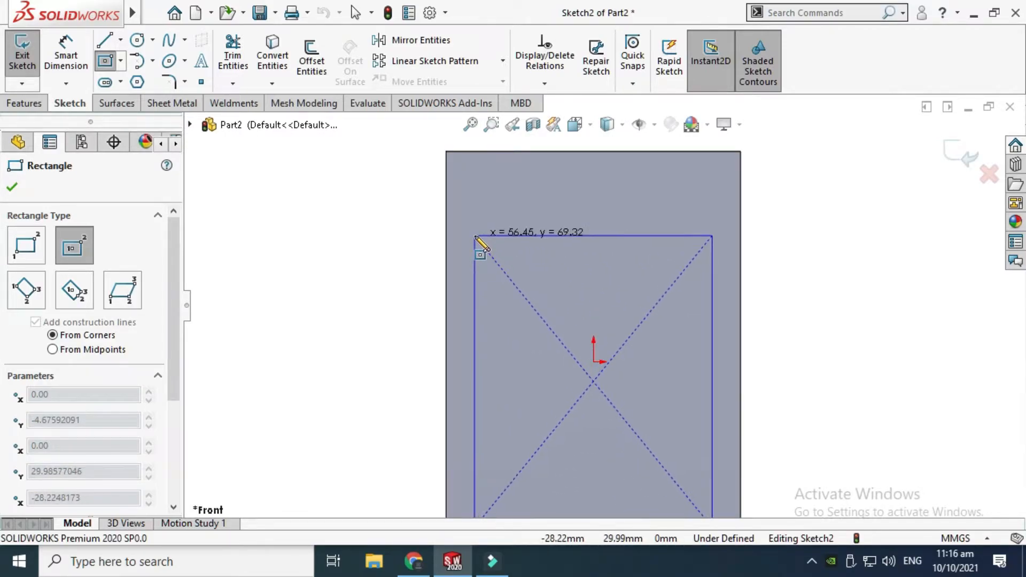
pyautogui.click(473, 235)
pyautogui.press('Escape')
pyautogui.moveTo(592, 385); pyautogui.dragTo(592, 337)
pyautogui.press('Escape')
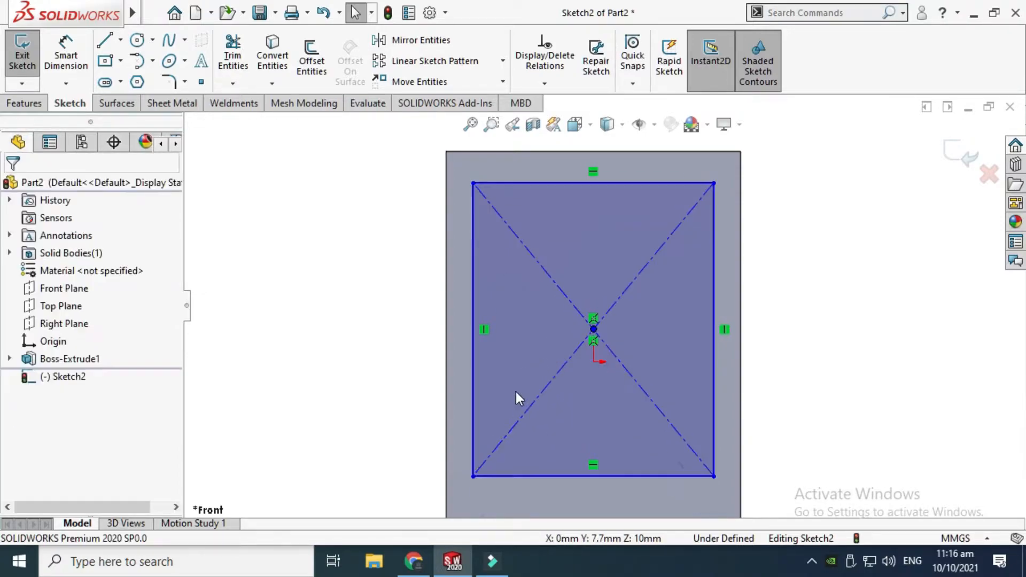
# Step: Dimension the gap between the plate's top edge and the inner rectangle's top line to 5 mm
pyautogui.scroll(1, 521, 383)
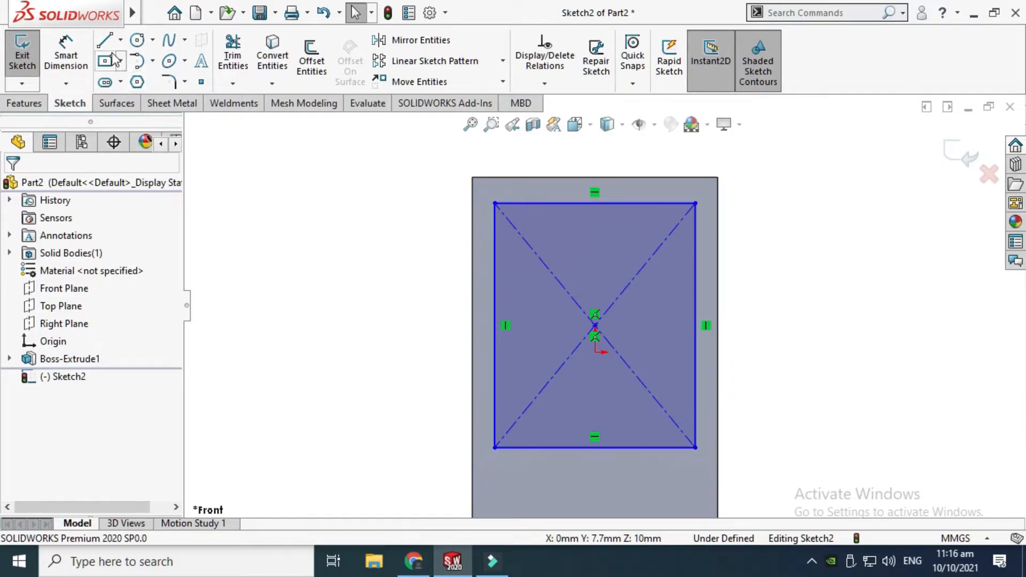
pyautogui.click(79, 43)
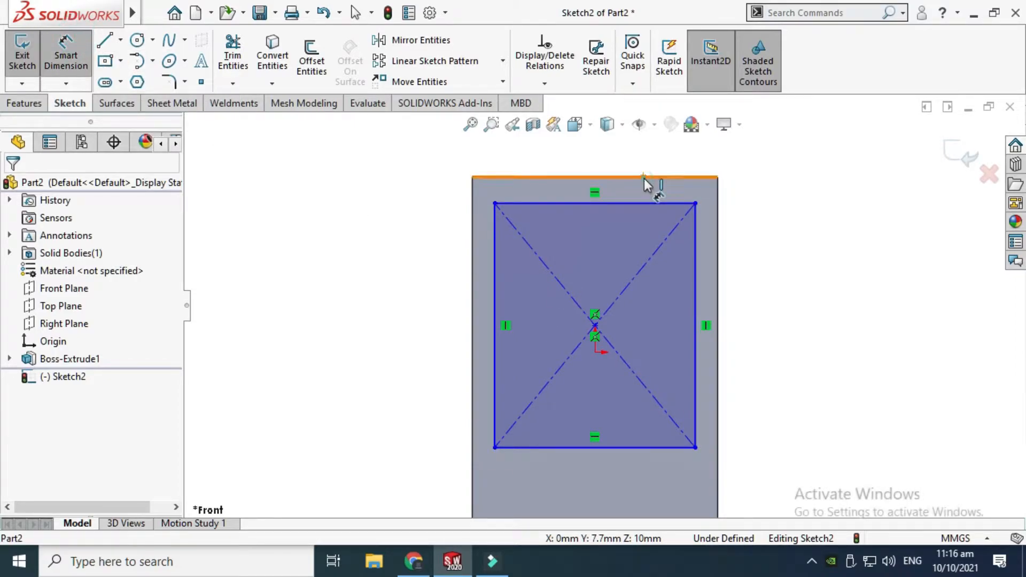
pyautogui.click(644, 176)
pyautogui.click(648, 202)
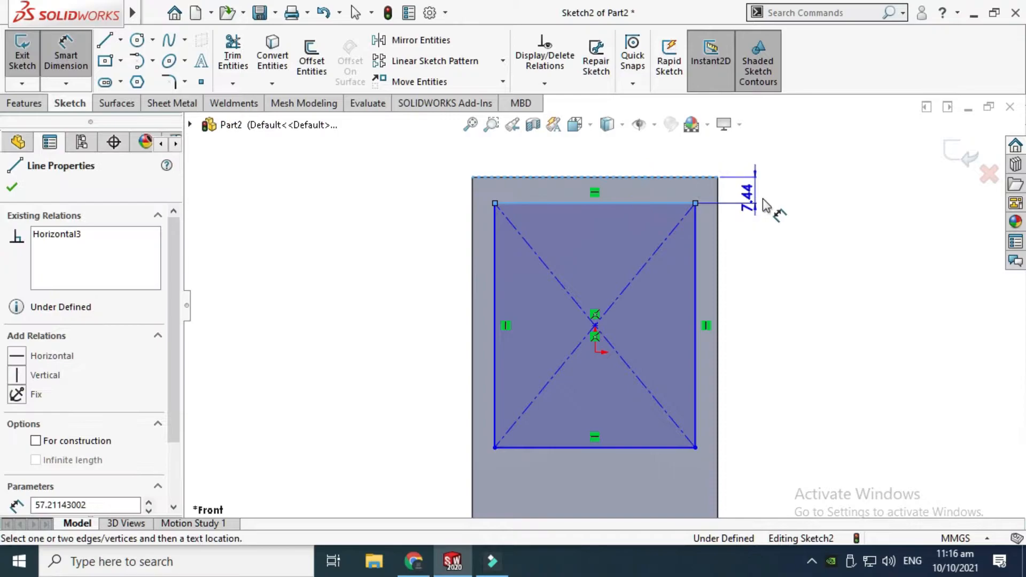
pyautogui.click(879, 208)
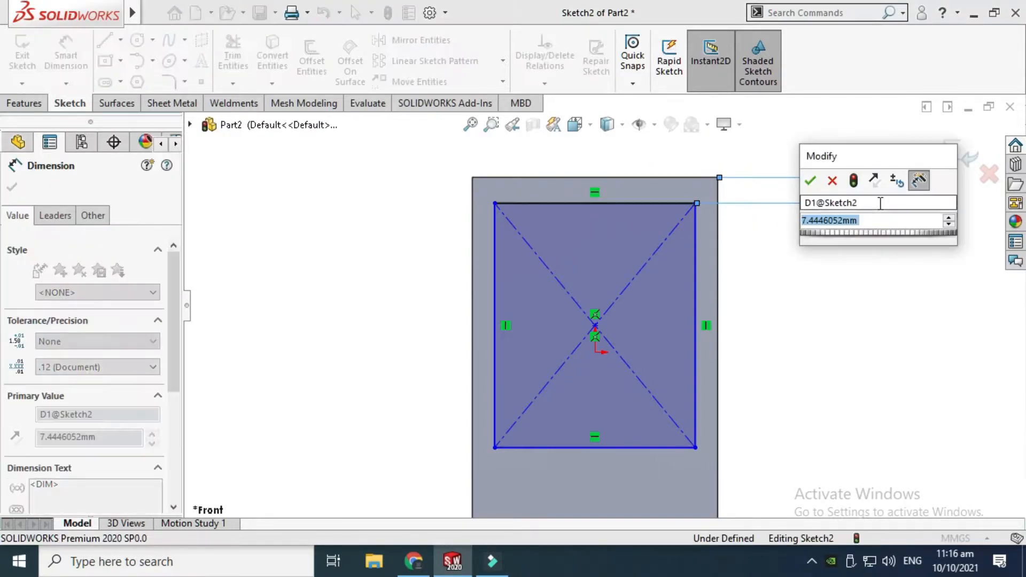
pyautogui.write('5')
pyautogui.press('Return')
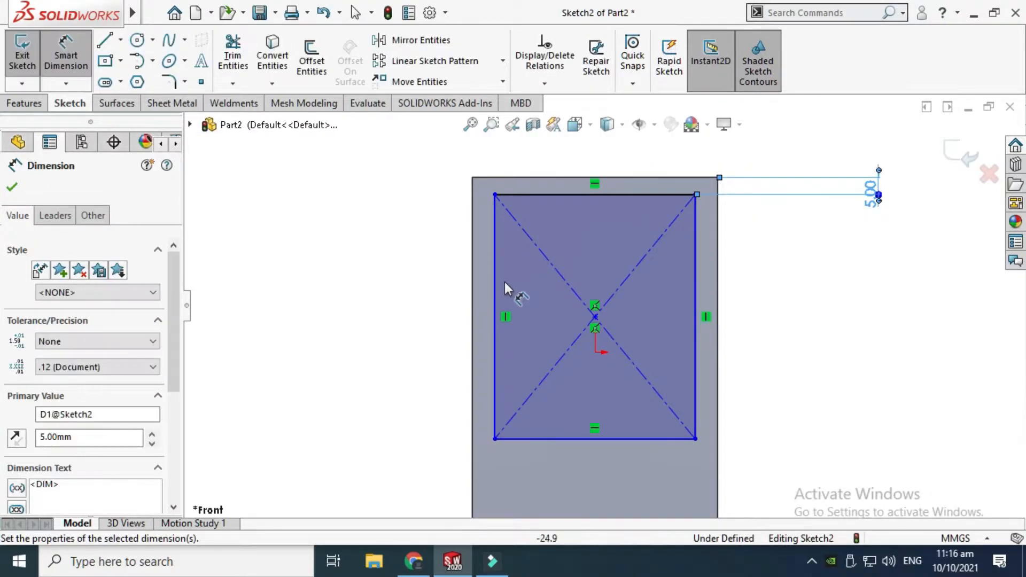
# Step: Dimension the gap between the plate's left edge and the inner rectangle's left line to 4 mm
pyautogui.click(491, 277)
pyautogui.click(469, 274)
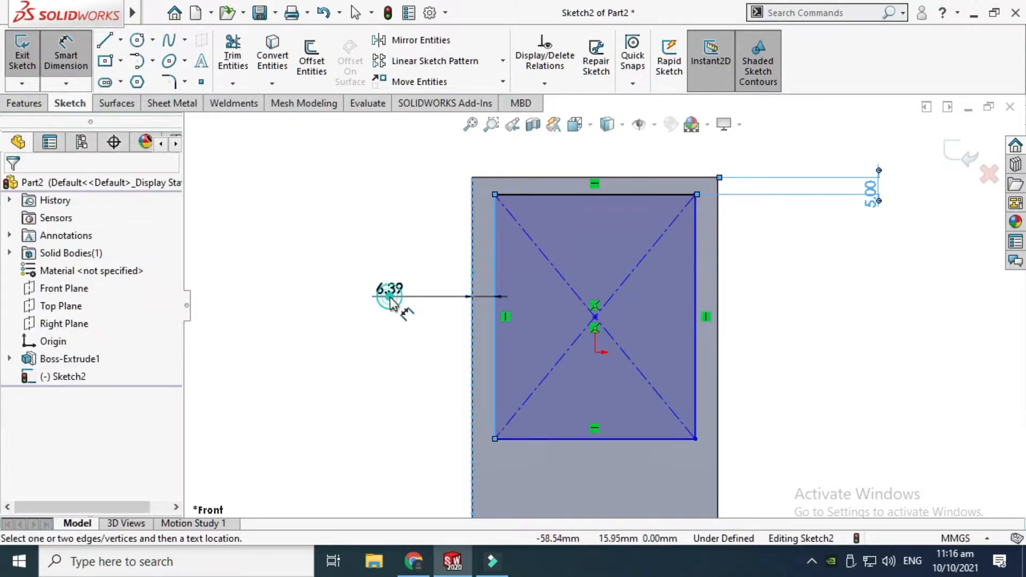
pyautogui.click(393, 303)
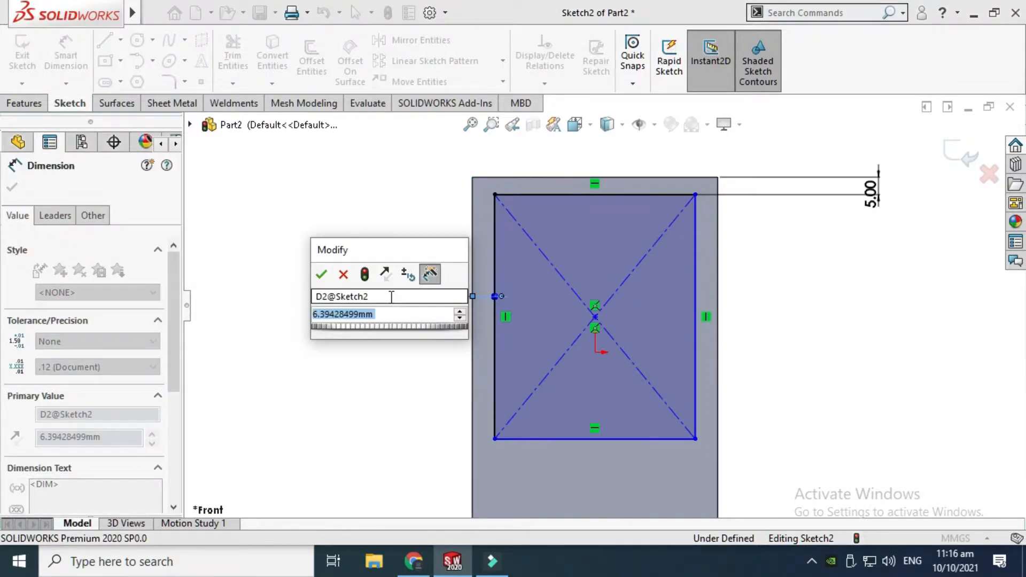
pyautogui.write('4')
pyautogui.press('Return')
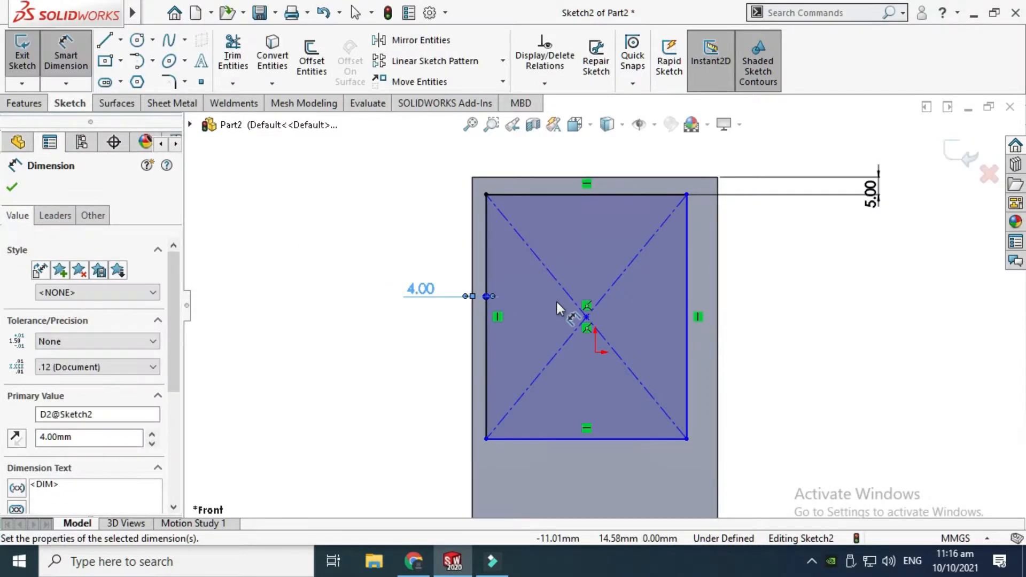
pyautogui.press('Escape')
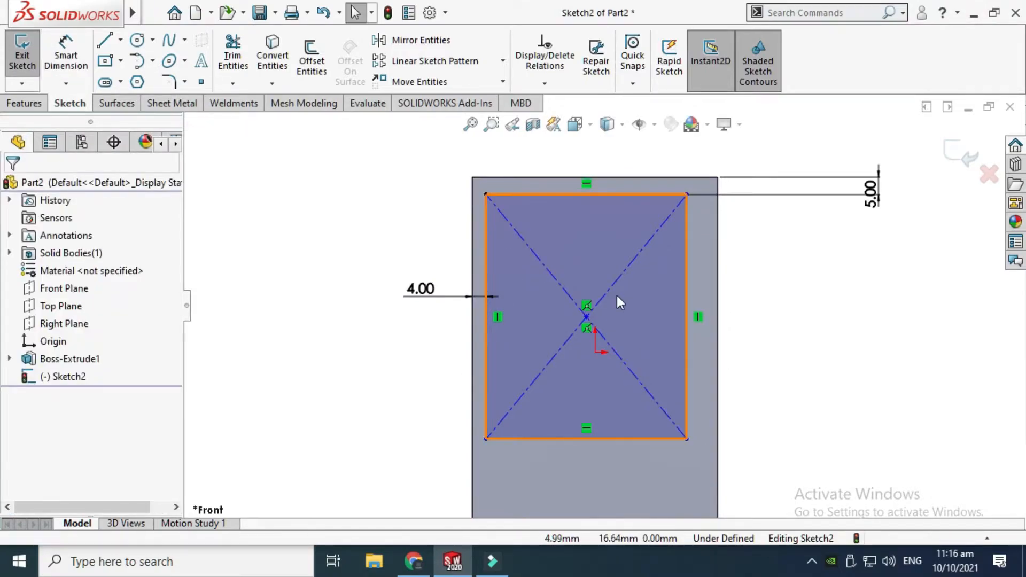
# Step: Dimension the gap between the inner rectangle's right line and the plate's right edge to 4 mm
pyautogui.press('d')
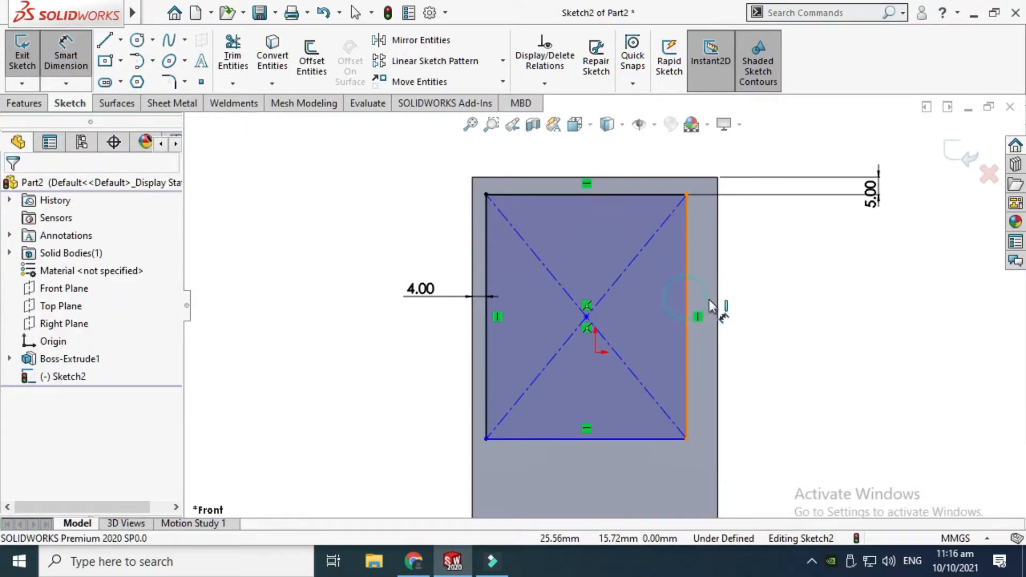
pyautogui.click(687, 298)
pyautogui.click(717, 297)
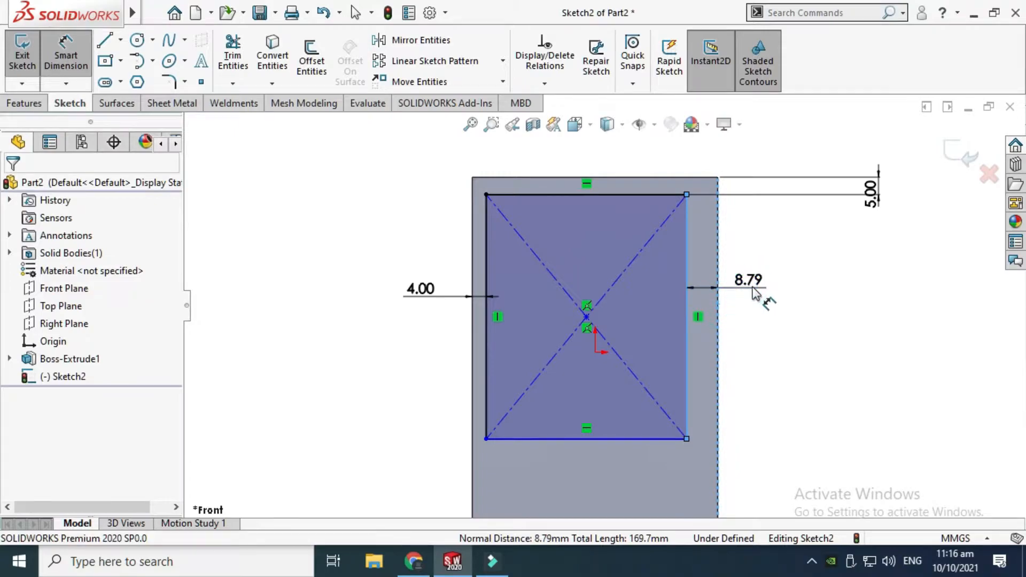
pyautogui.click(753, 293)
pyautogui.click(678, 265)
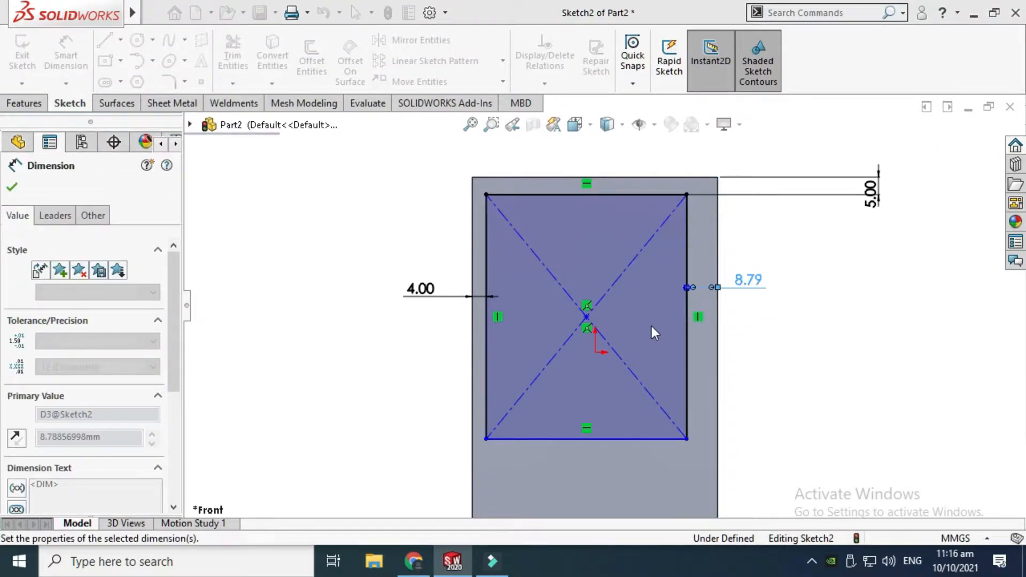
pyautogui.press('Escape')
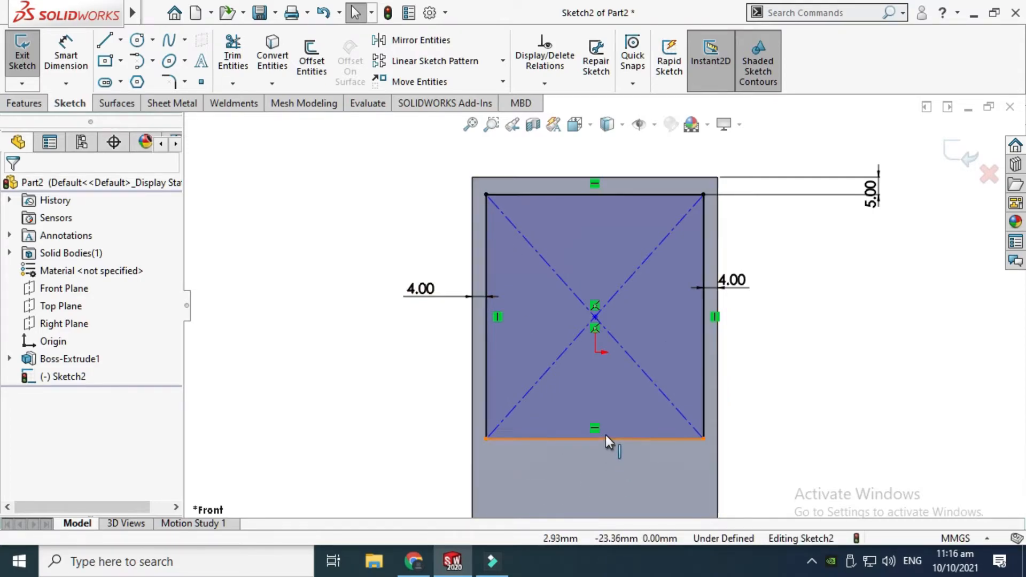
# Step: Dimension the inner rectangle's height between its top and bottom lines to 67 mm
pyautogui.moveTo(609, 439)
pyautogui.mouseDown()
pyautogui.moveTo(604, 473)
pyautogui.moveTo(610, 455)
pyautogui.moveTo(600, 444)
pyautogui.mouseUp()
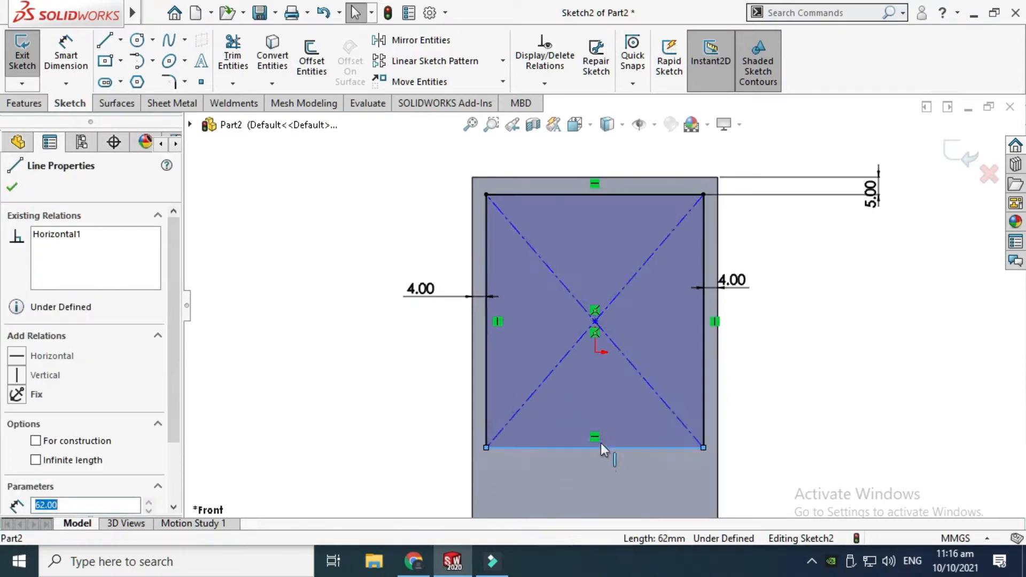
pyautogui.click(80, 56)
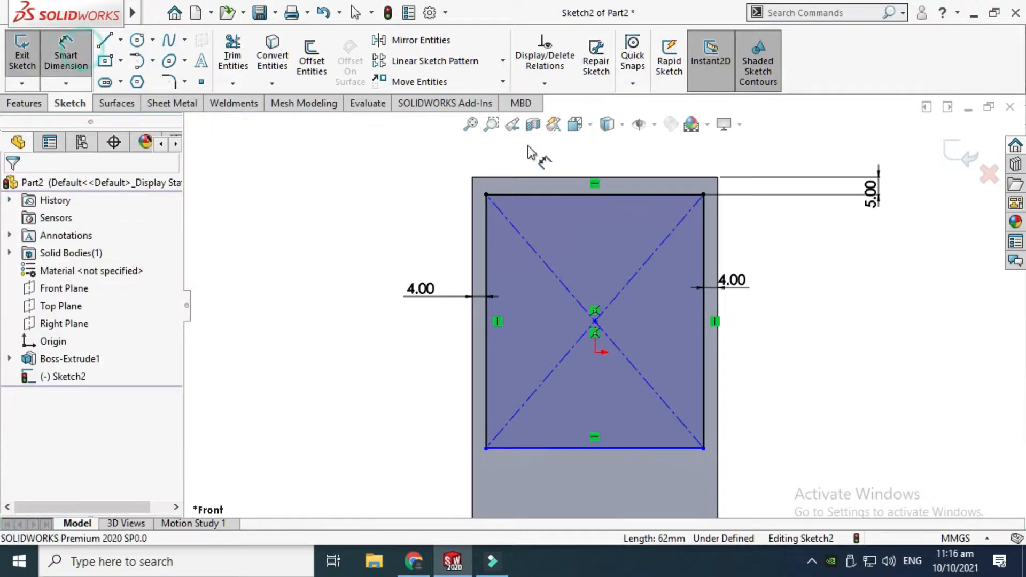
pyautogui.click(629, 447)
pyautogui.click(830, 369)
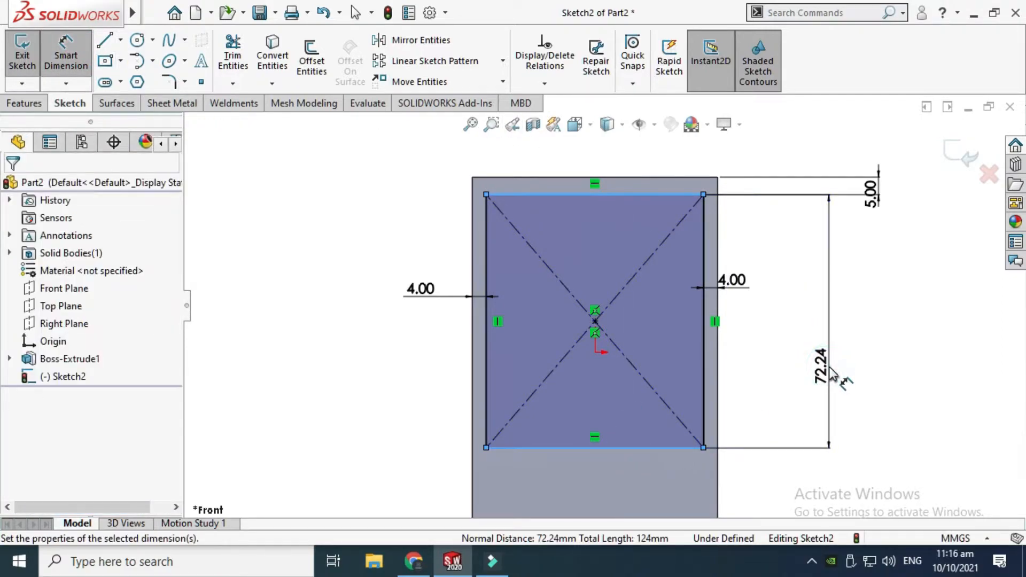
pyautogui.write('67')
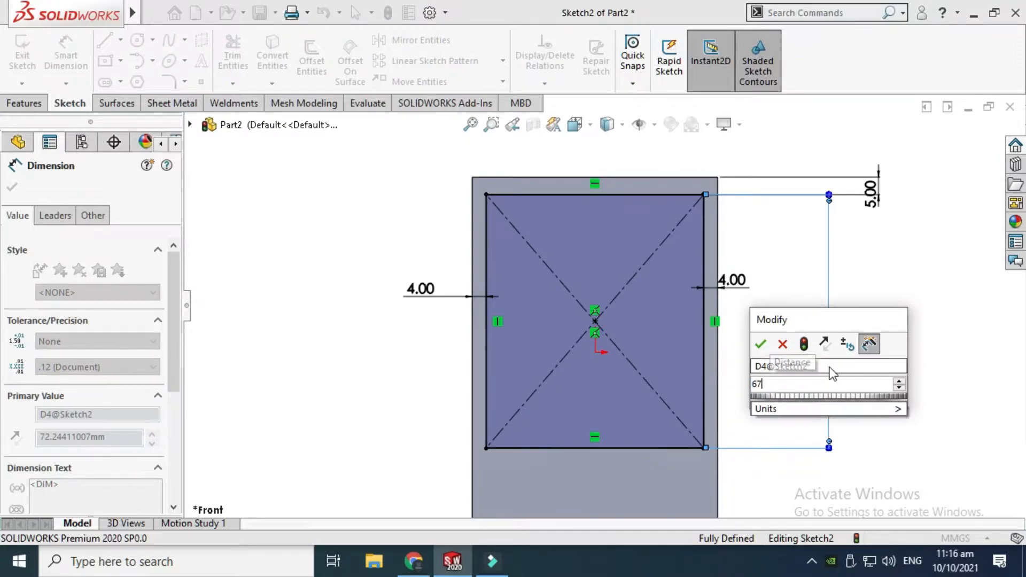
pyautogui.press('Return')
pyautogui.press('Escape')
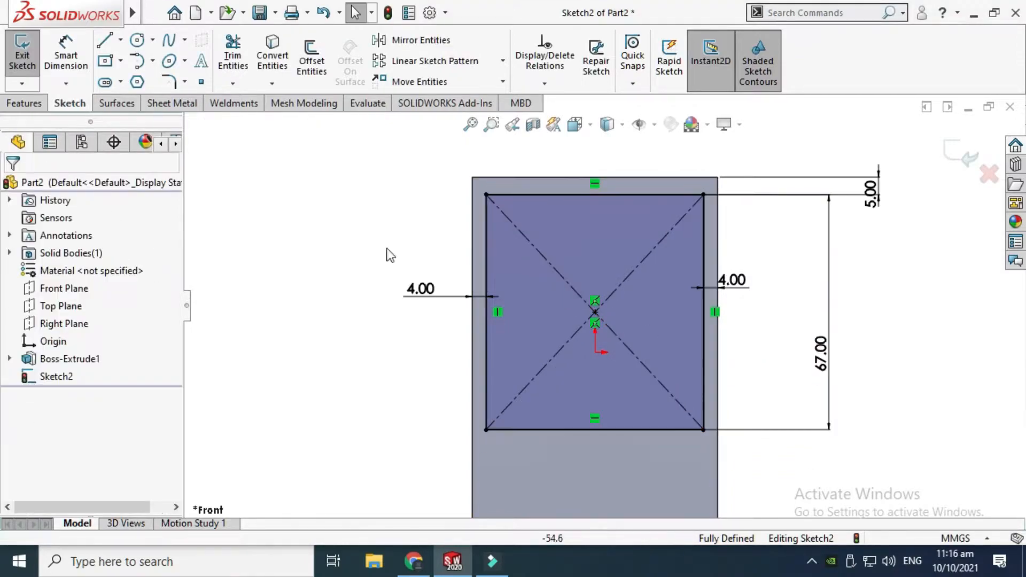
# Step: Round all four corners of the inner rectangle with 8 mm sketch fillets and close the sketch
pyautogui.click(184, 84)
pyautogui.click(214, 96)
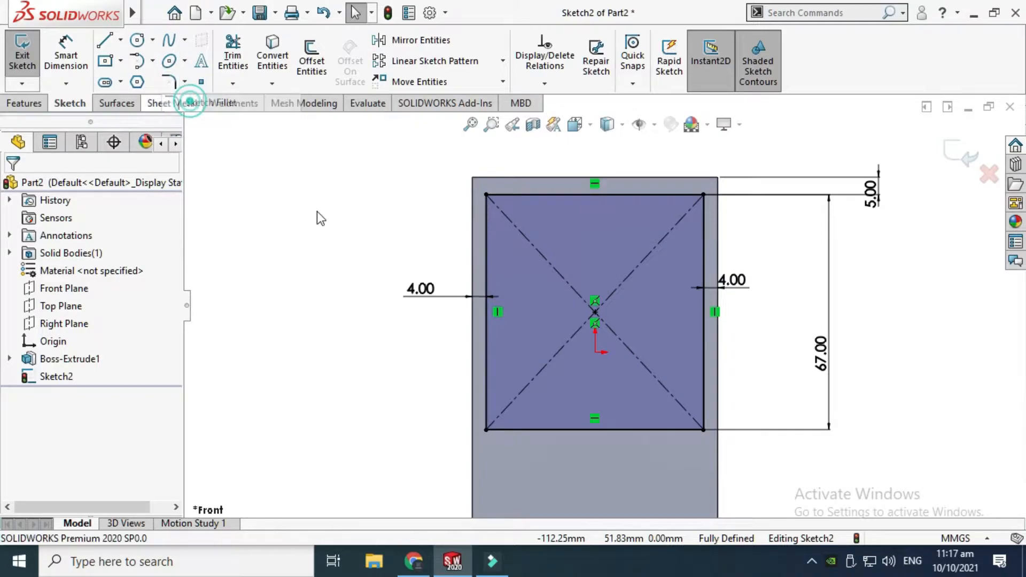
pyautogui.moveTo(363, 143)
pyautogui.mouseDown()
pyautogui.moveTo(673, 349)
pyautogui.moveTo(812, 514)
pyautogui.mouseUp()
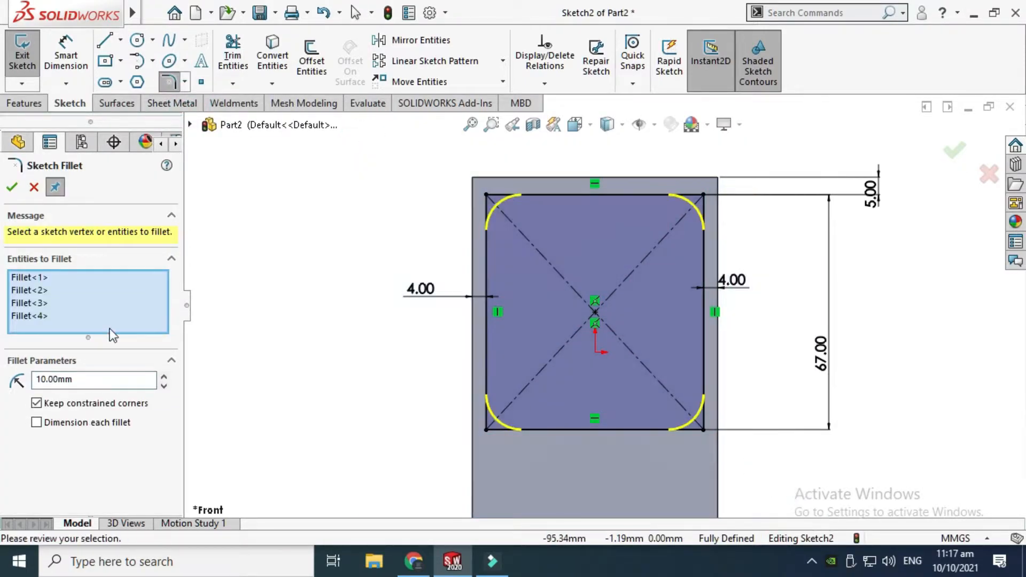
pyautogui.doubleClick(121, 375)
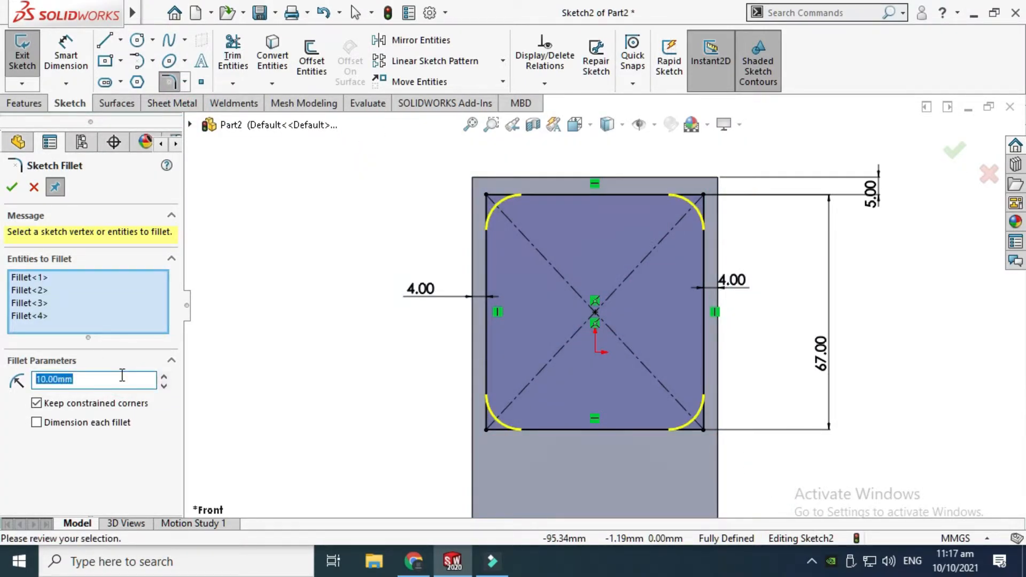
pyautogui.press('Return')
pyautogui.click(11, 186)
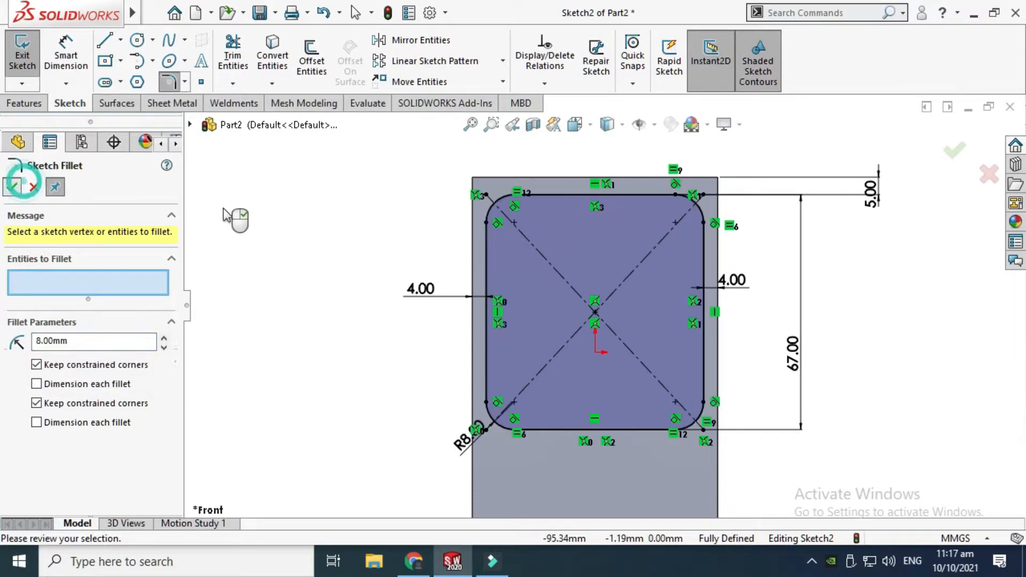
pyautogui.click(941, 156)
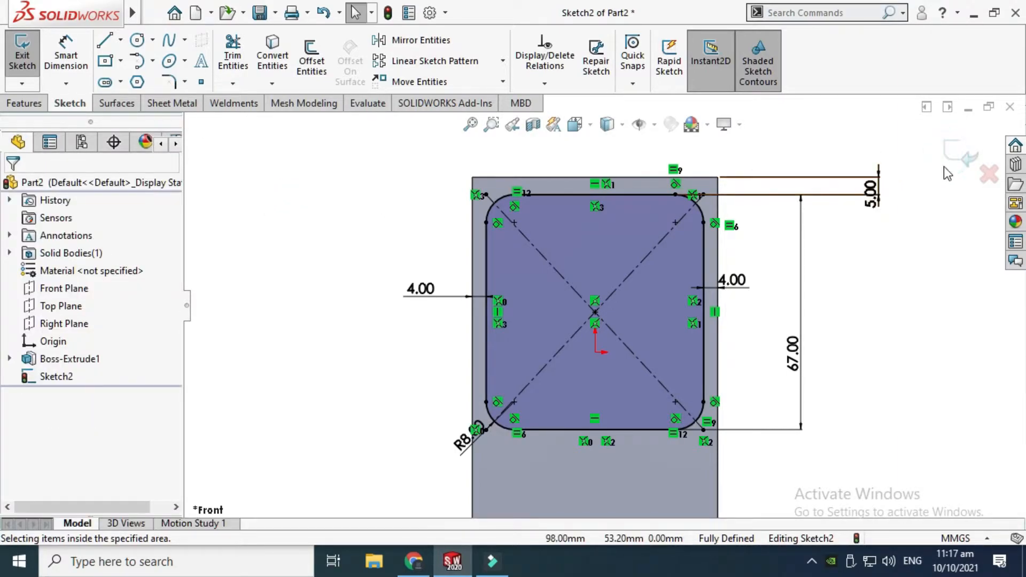
pyautogui.click(948, 153)
pyautogui.click(818, 169)
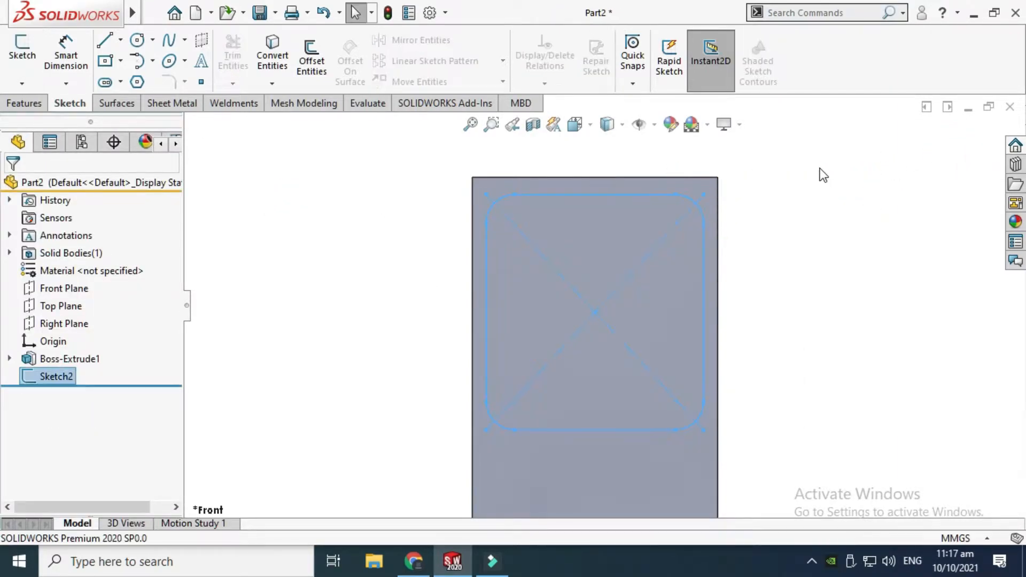
# Step: Split the plate's front face with a projection split line from the rounded rectangle sketch
pyautogui.rightClick(815, 197)
pyautogui.click(852, 266)
pyautogui.moveTo(722, 316); pyautogui.dragTo(687, 284)
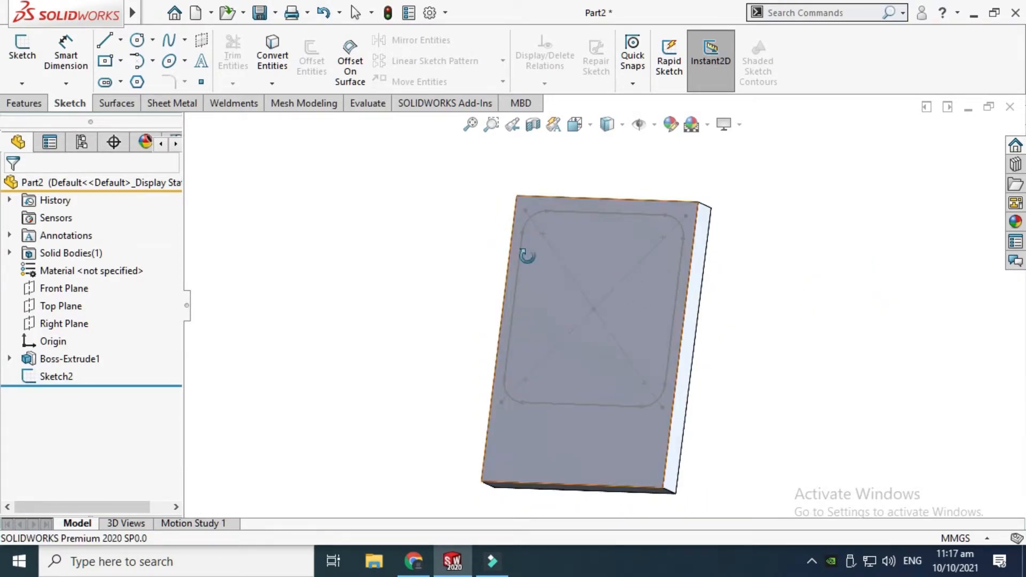
pyautogui.click(23, 103)
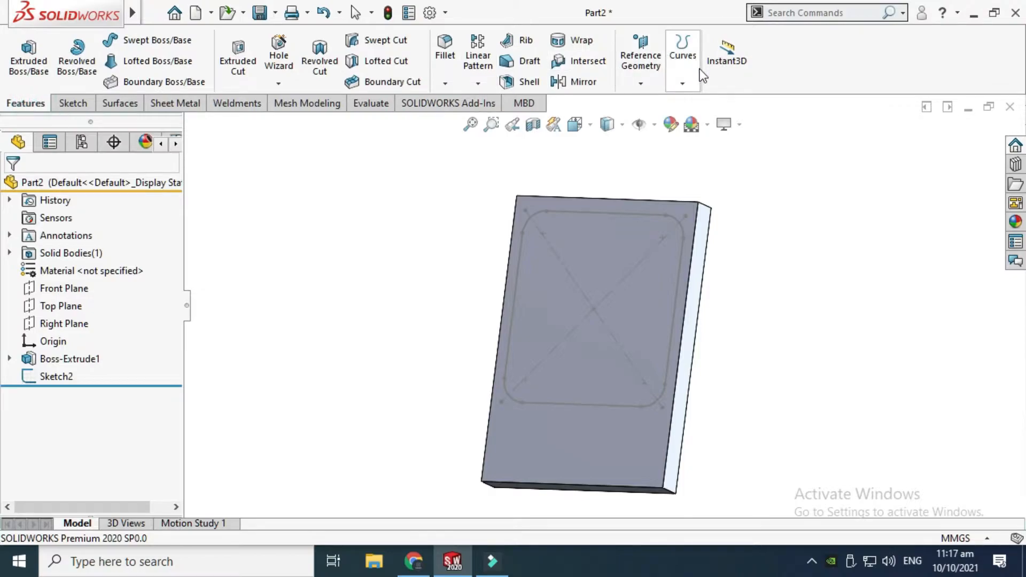
pyautogui.click(696, 71)
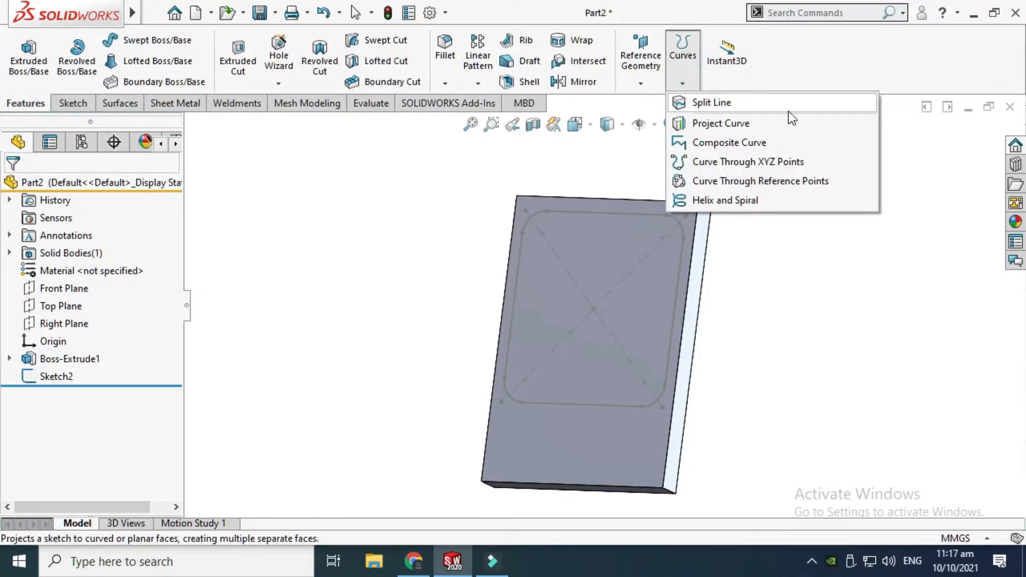
pyautogui.click(724, 107)
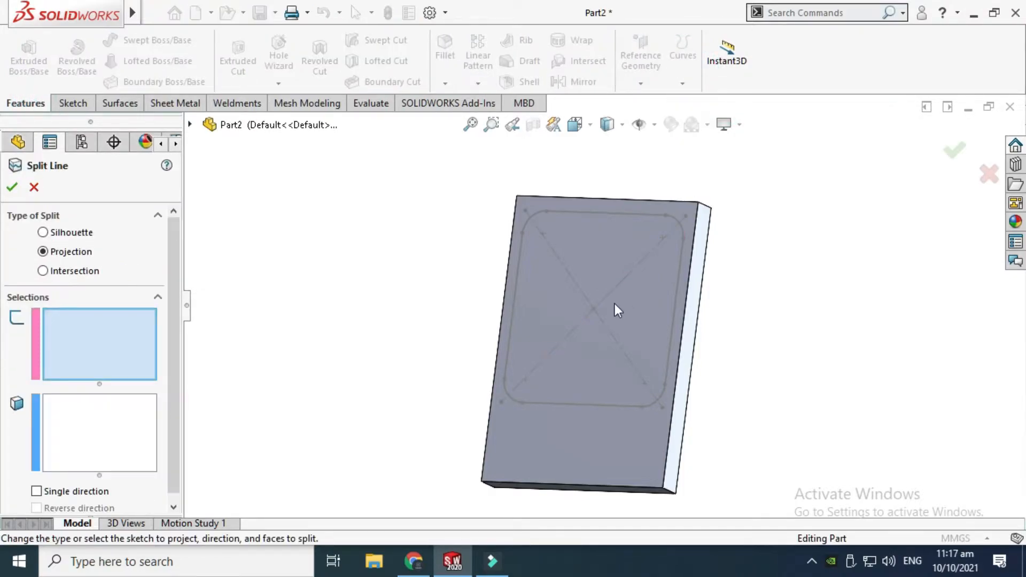
pyautogui.click(571, 408)
pyautogui.click(567, 448)
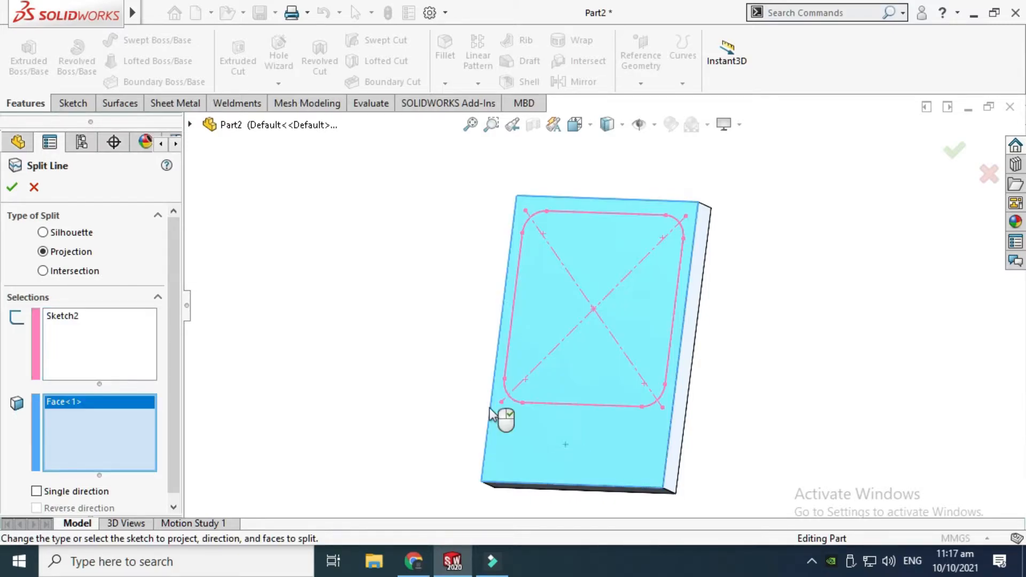
pyautogui.click(13, 187)
# Step: Examine the split front face from an angle, selecting the rounded inner region and the surrounding border in turn
pyautogui.rightClick(364, 207)
pyautogui.click(460, 277)
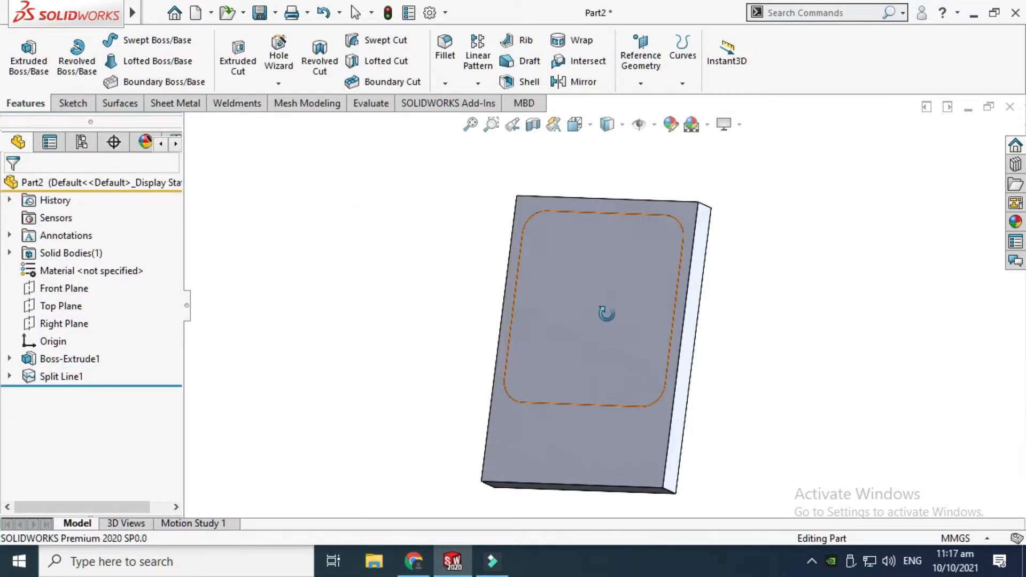
pyautogui.moveTo(607, 313)
pyautogui.mouseDown()
pyautogui.moveTo(595, 302)
pyautogui.moveTo(600, 324)
pyautogui.moveTo(536, 343)
pyautogui.moveTo(563, 347)
pyautogui.mouseUp()
pyautogui.press('Escape')
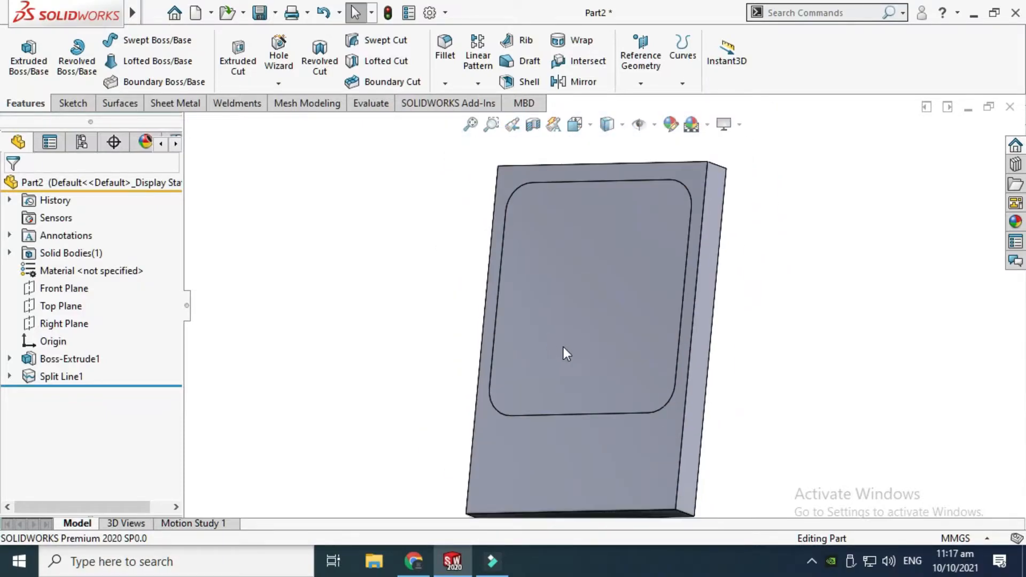
pyautogui.click(579, 281)
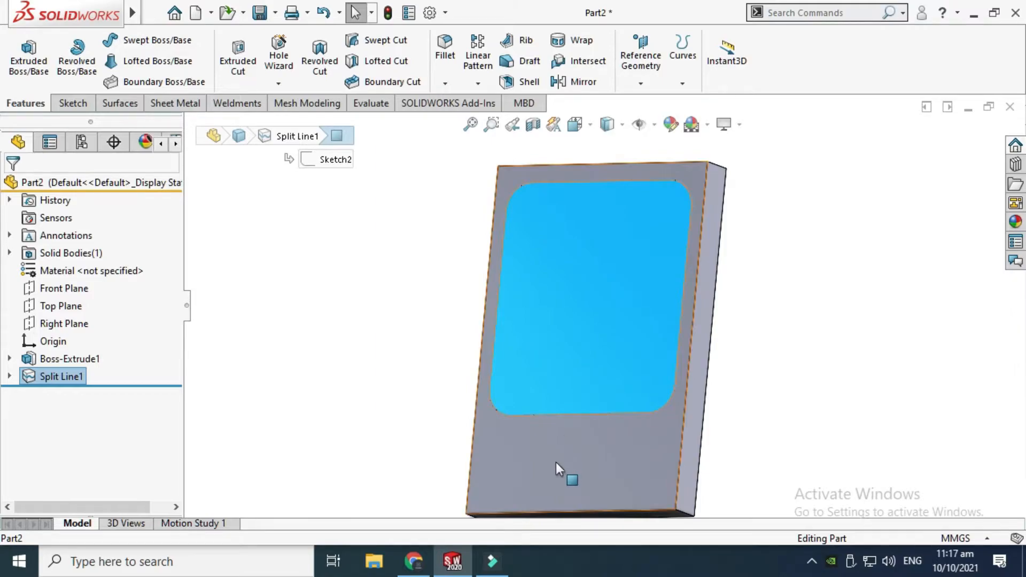
pyautogui.click(556, 462)
pyautogui.click(408, 325)
pyautogui.press('f')
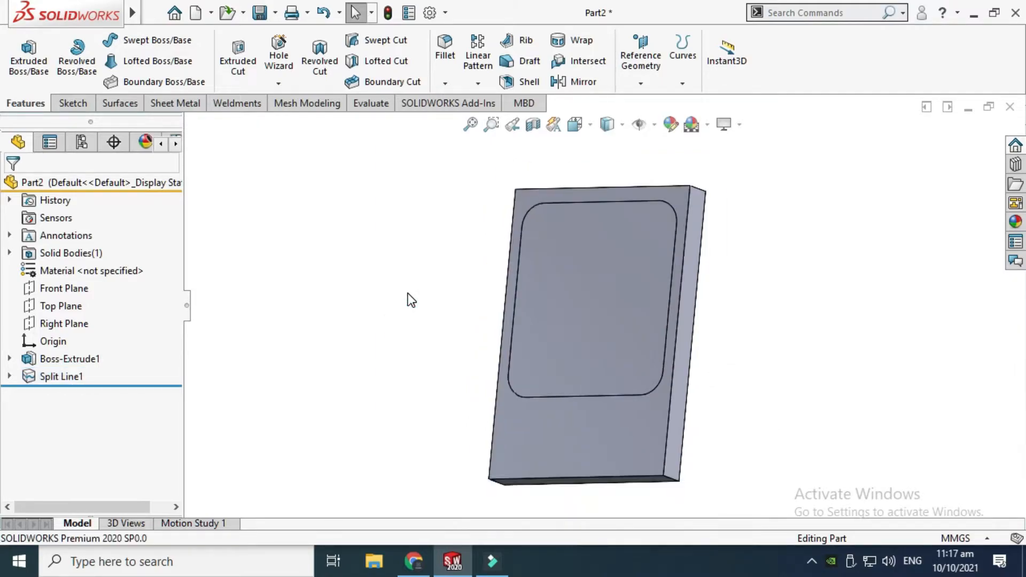
pyautogui.scroll(3, 588, 278)
pyautogui.scroll(-4, 534, 286)
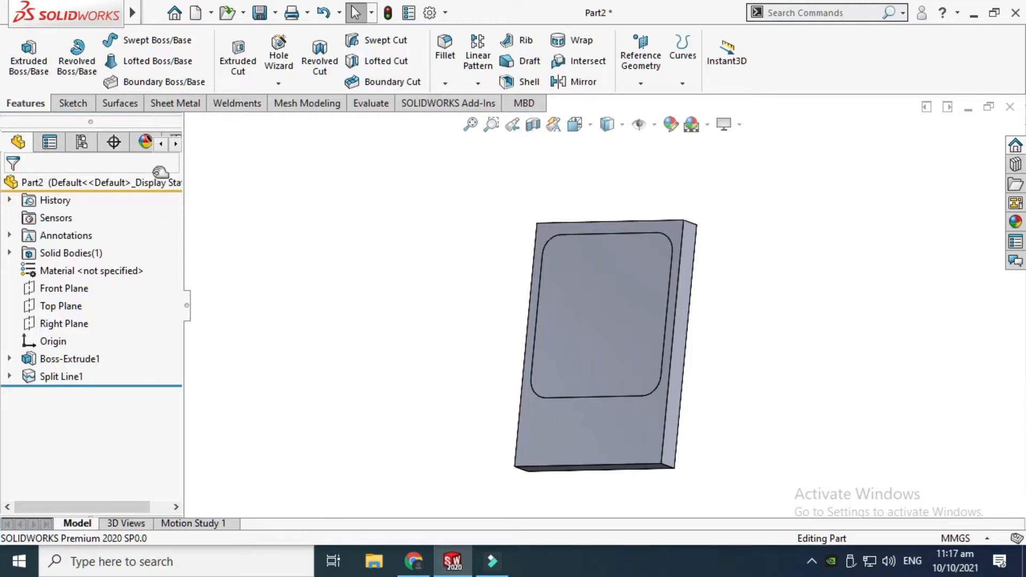
# Step: Fillet the plate's four short corner edges with a constant-size symmetric radius of 10 mm
pyautogui.click(445, 83)
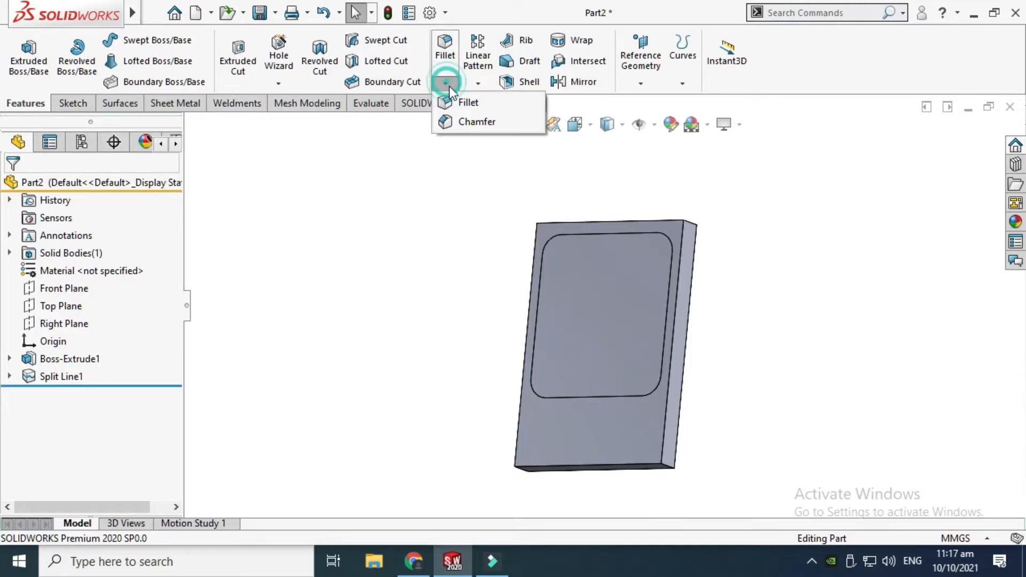
pyautogui.click(460, 98)
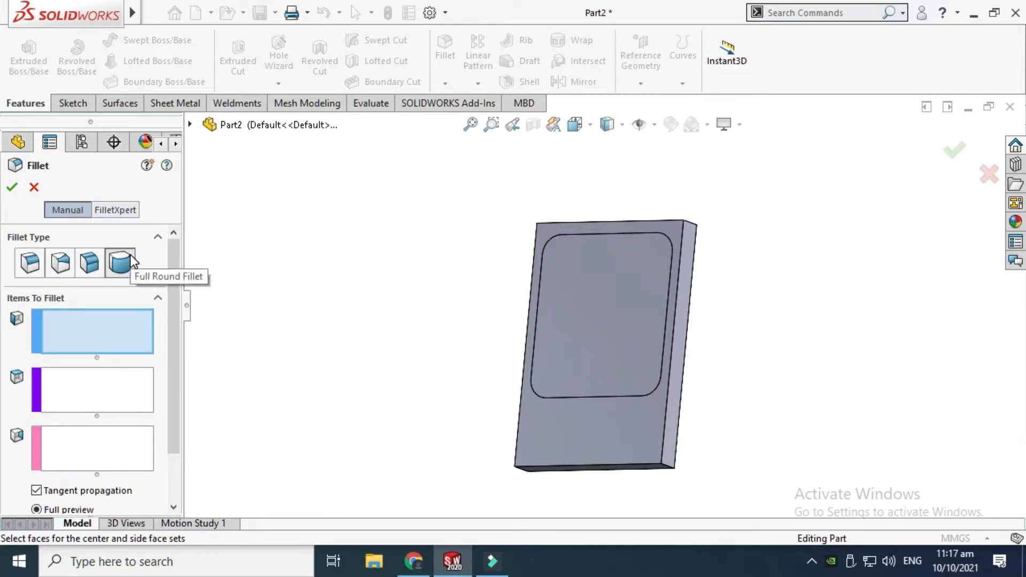
pyautogui.click(30, 262)
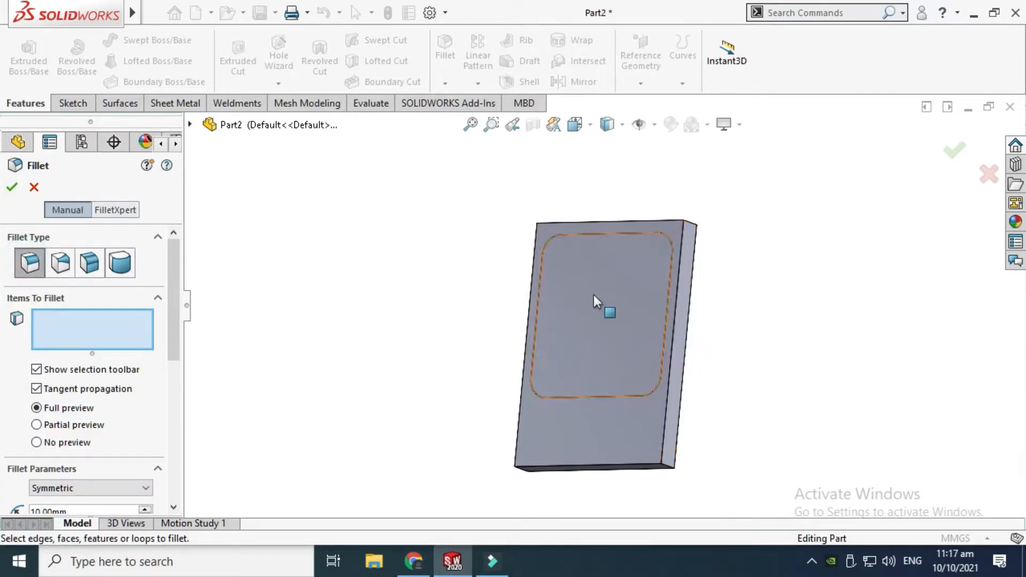
pyautogui.click(696, 228)
pyautogui.click(667, 469)
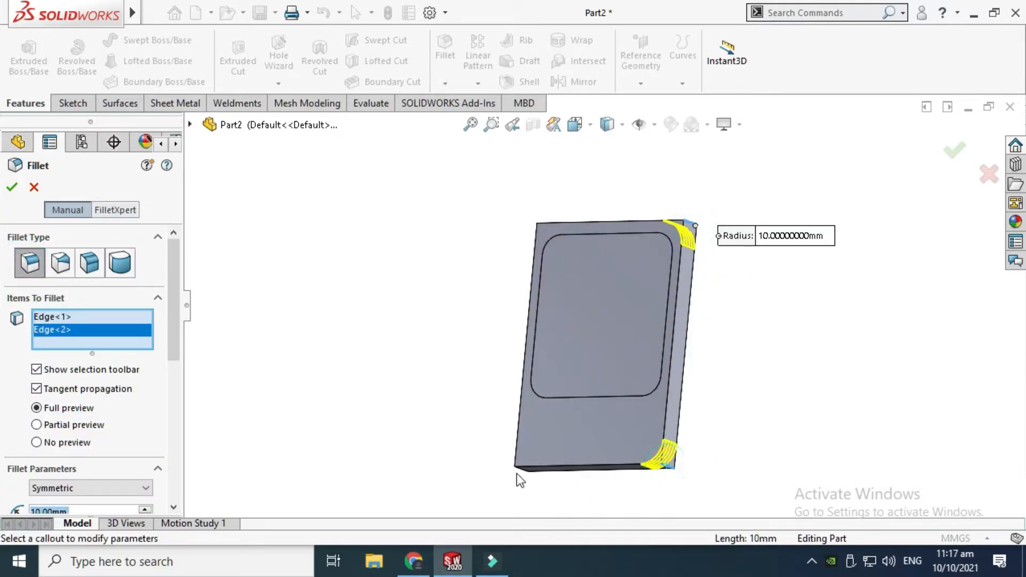
pyautogui.click(521, 471)
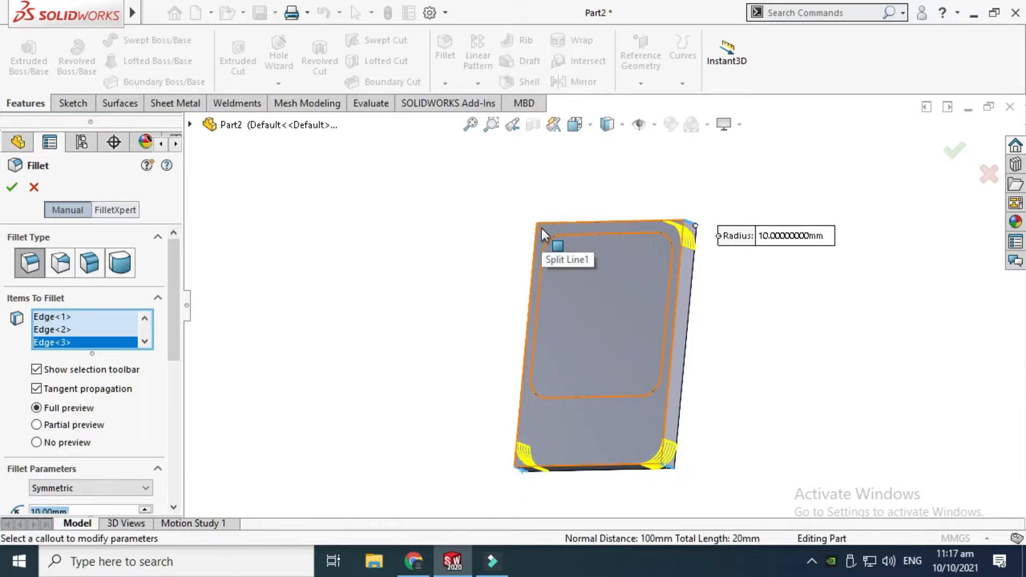
pyautogui.click(540, 224)
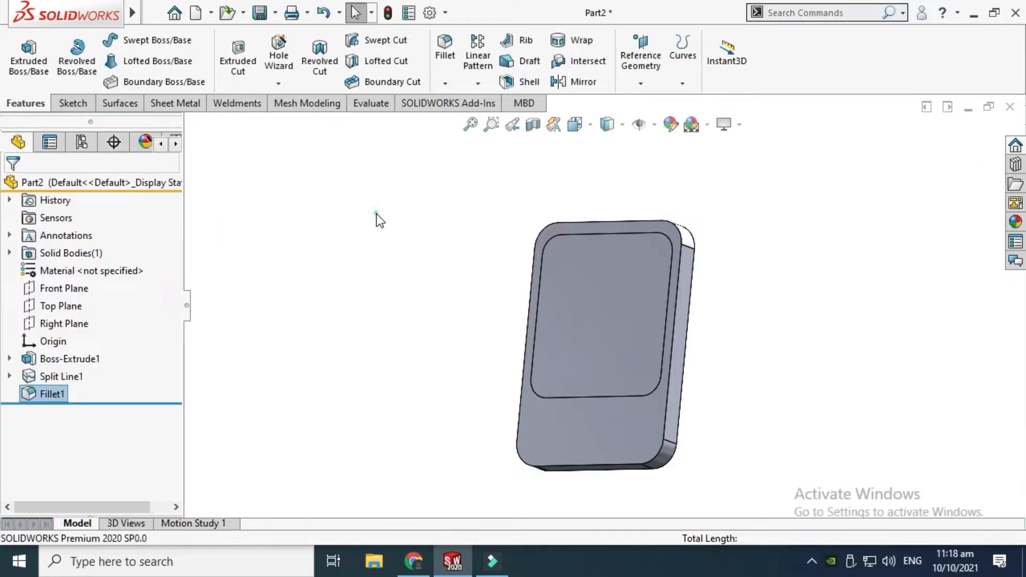
# Step: Shell the plate to a 2 mm wall thickness, removing the rounded inner region of its front face
pyautogui.rightClick(425, 157)
pyautogui.click(451, 268)
pyautogui.moveTo(556, 235); pyautogui.dragTo(631, 260)
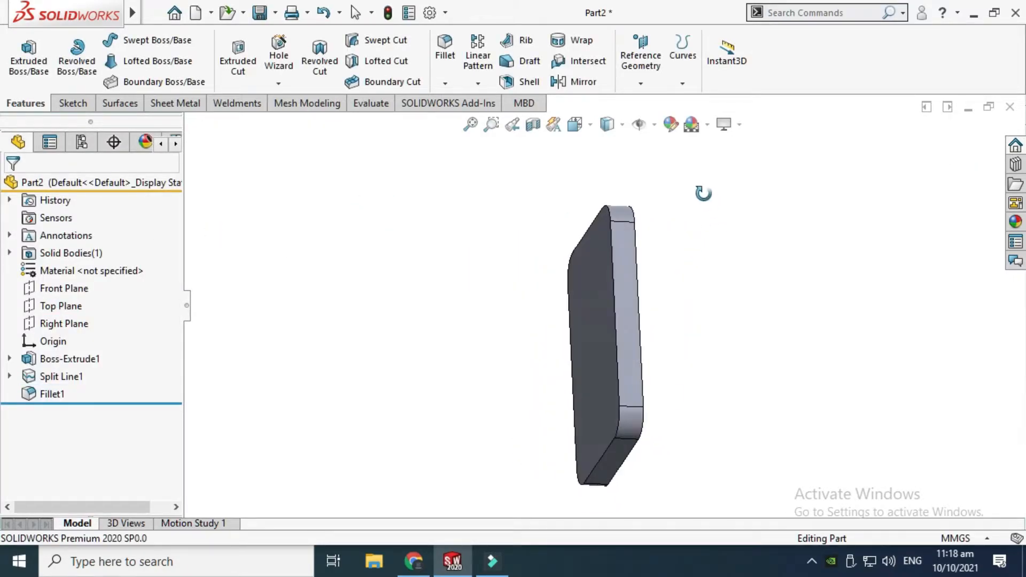
pyautogui.moveTo(703, 194); pyautogui.dragTo(520, 305)
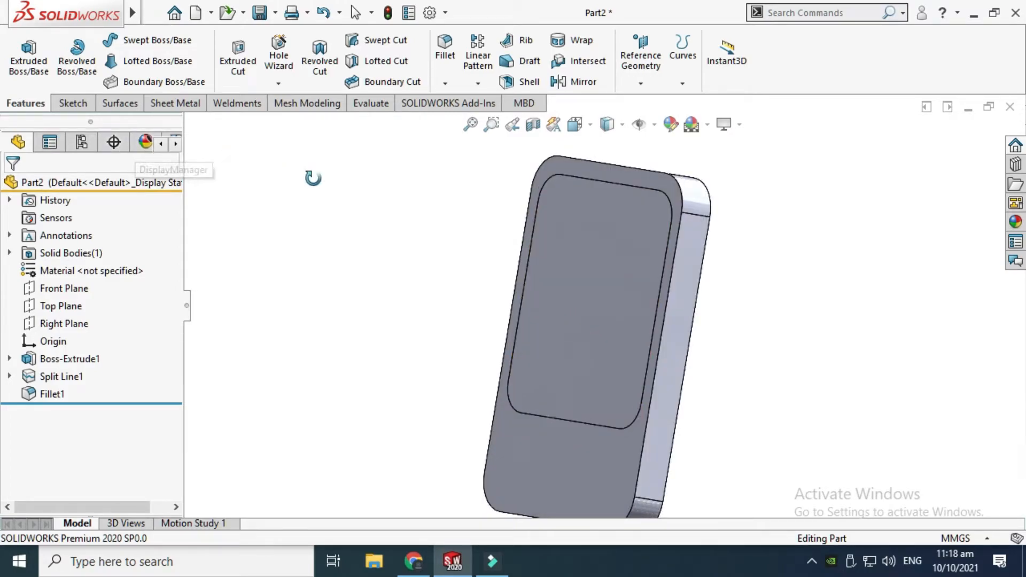
pyautogui.click(529, 82)
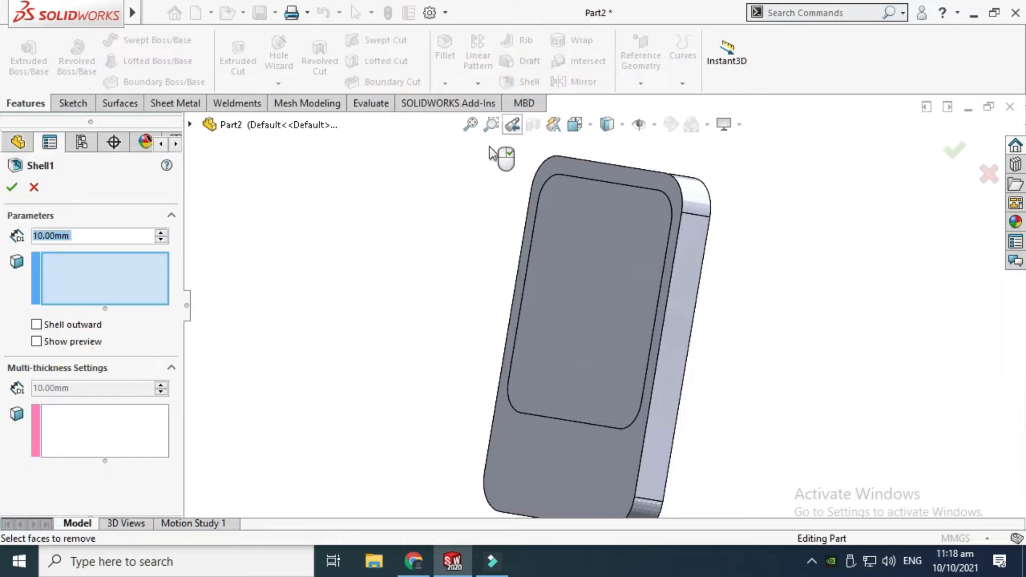
pyautogui.press('Delete')
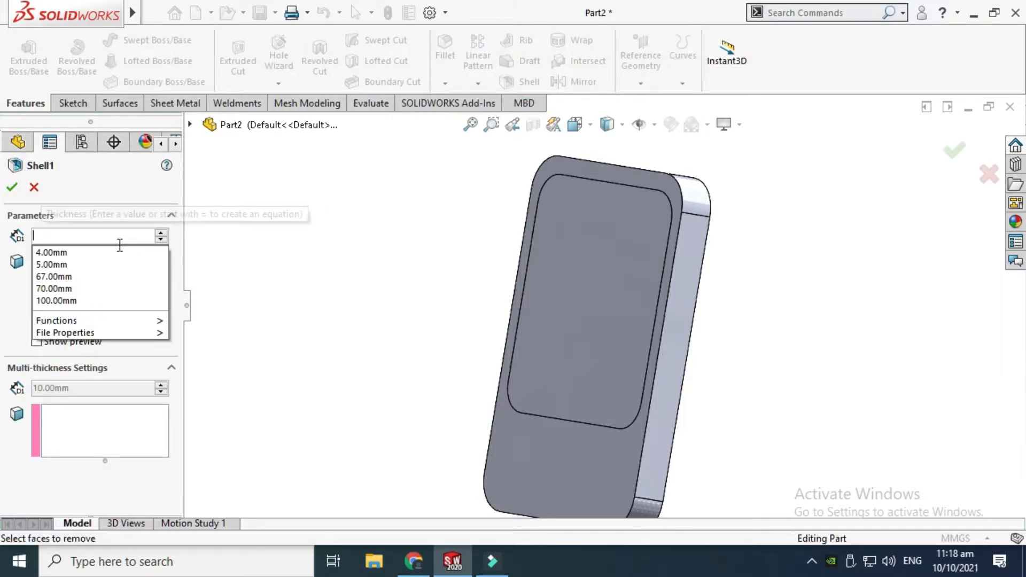
pyautogui.write('2')
pyautogui.press('Return')
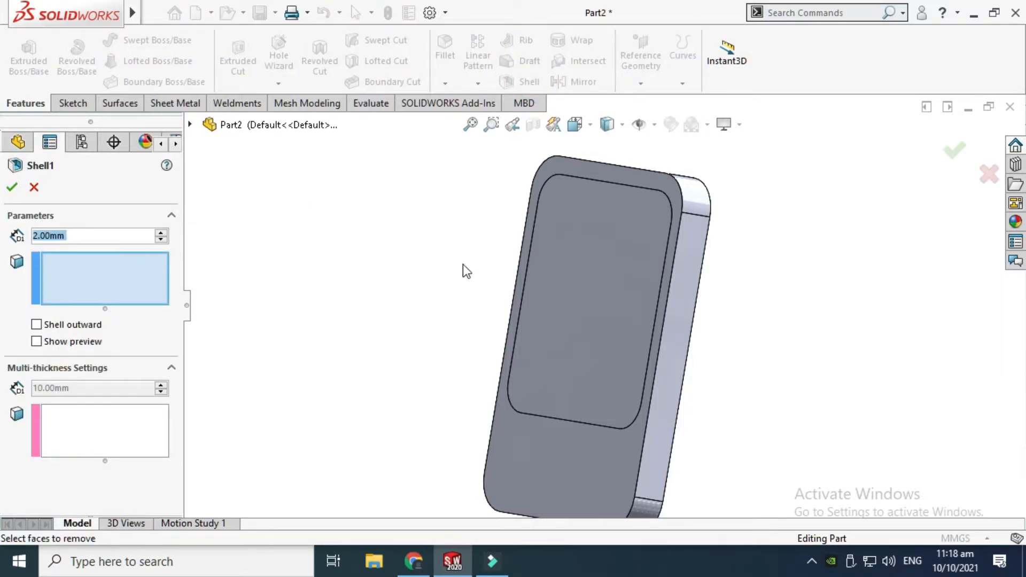
pyautogui.click(587, 284)
pyautogui.click(12, 186)
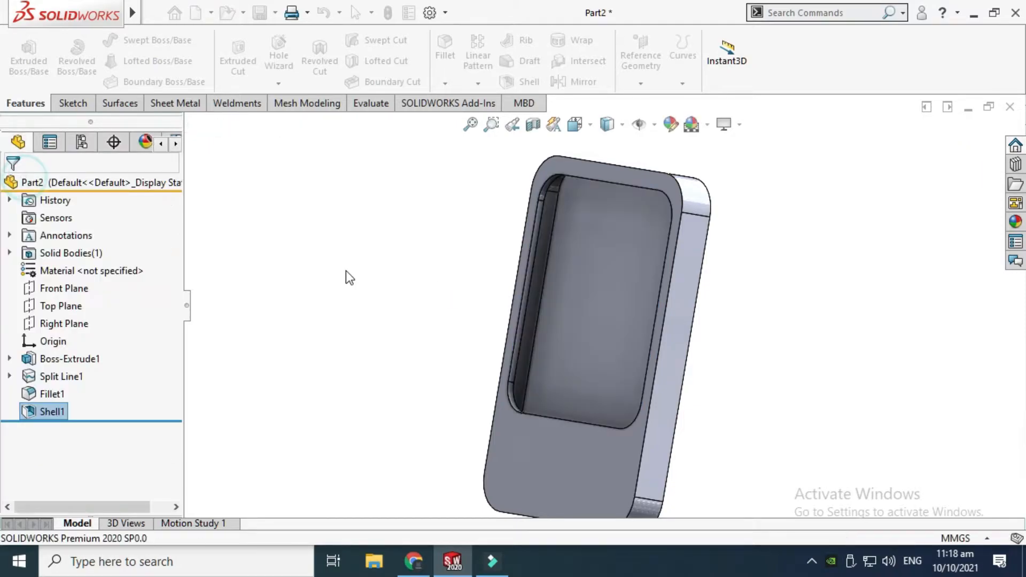
# Step: Examine the shelled opening up close from an angle, selecting the front border face and the opening's lower lip face in turn
pyautogui.rightClick(356, 236)
pyautogui.click(404, 295)
pyautogui.moveTo(404, 296); pyautogui.dragTo(552, 250)
pyautogui.scroll(-5, 566, 367)
pyautogui.scroll(3, 552, 379)
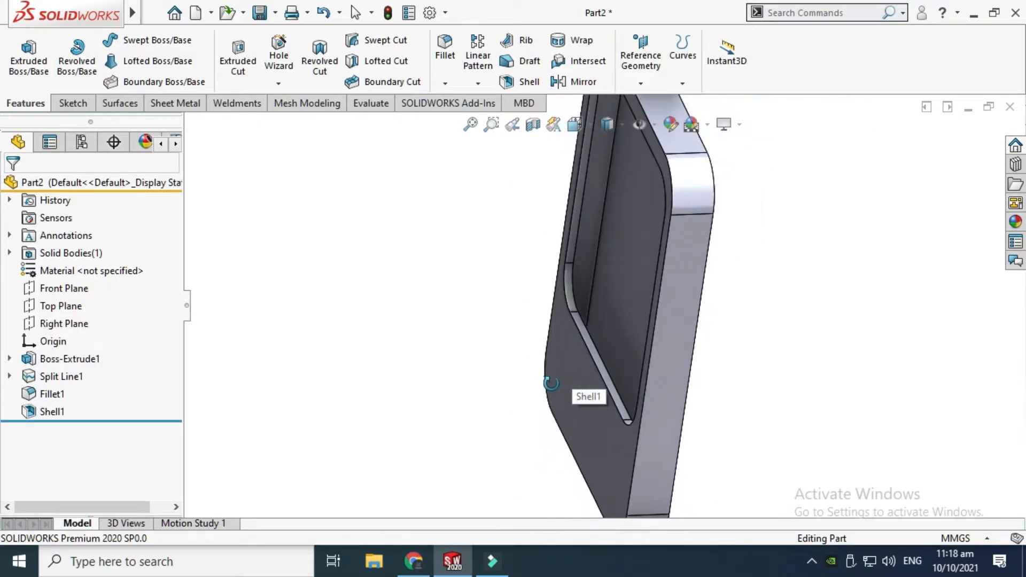
pyautogui.scroll(-5, 588, 312)
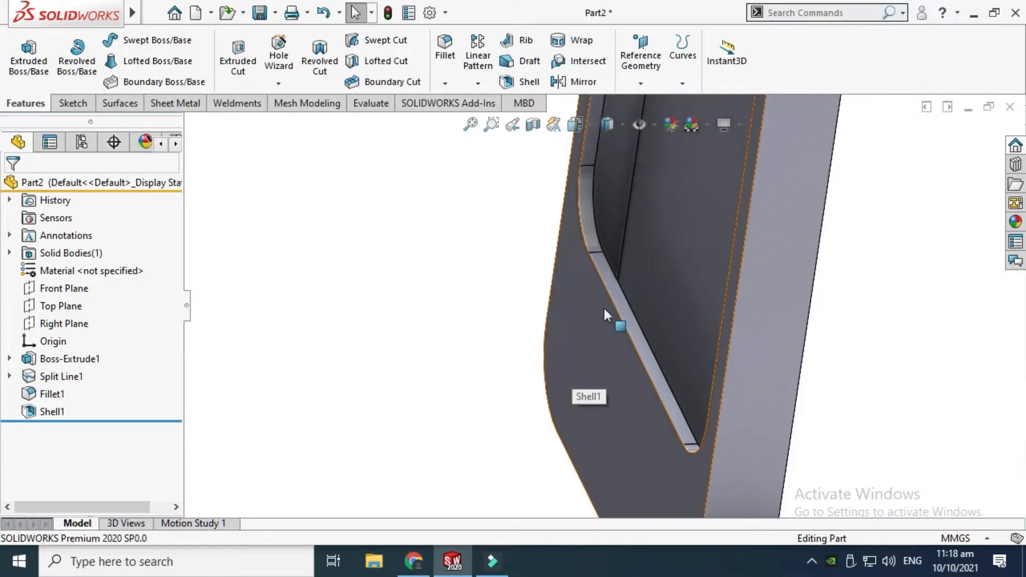
pyautogui.click(589, 323)
pyautogui.scroll(-3, 631, 324)
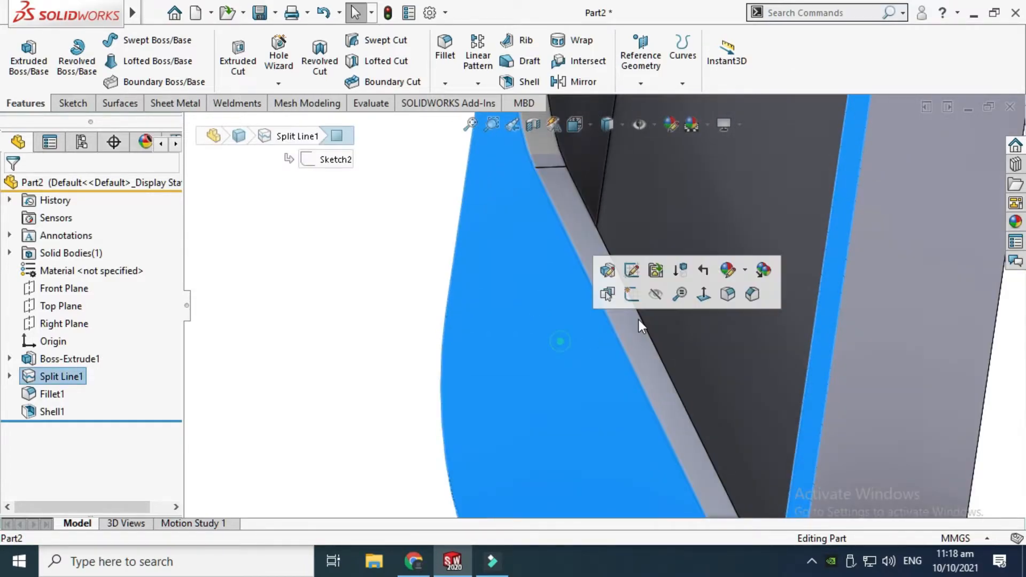
pyautogui.click(626, 329)
pyautogui.scroll(3, 613, 316)
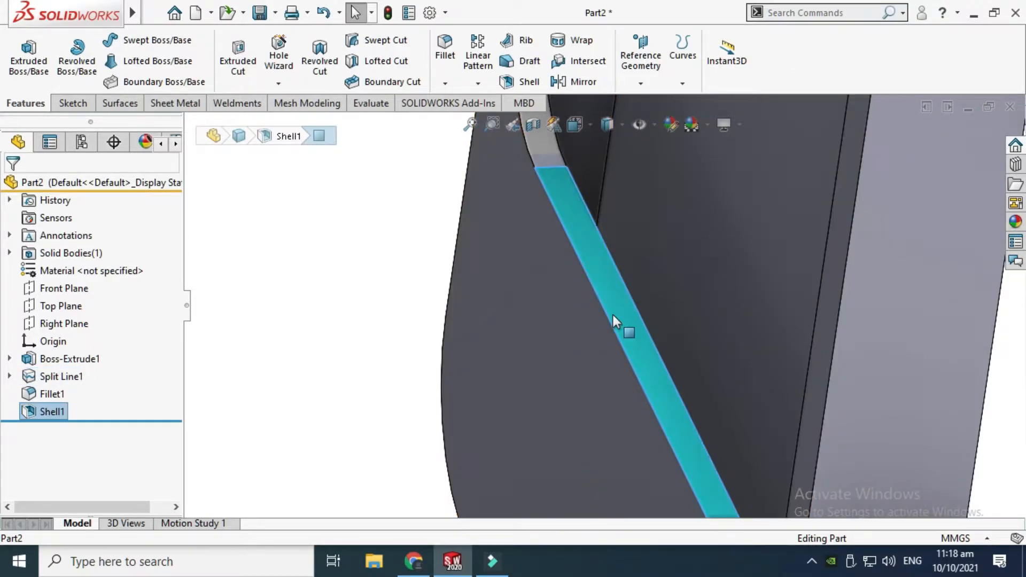
pyautogui.click(385, 235)
pyautogui.scroll(3, 454, 285)
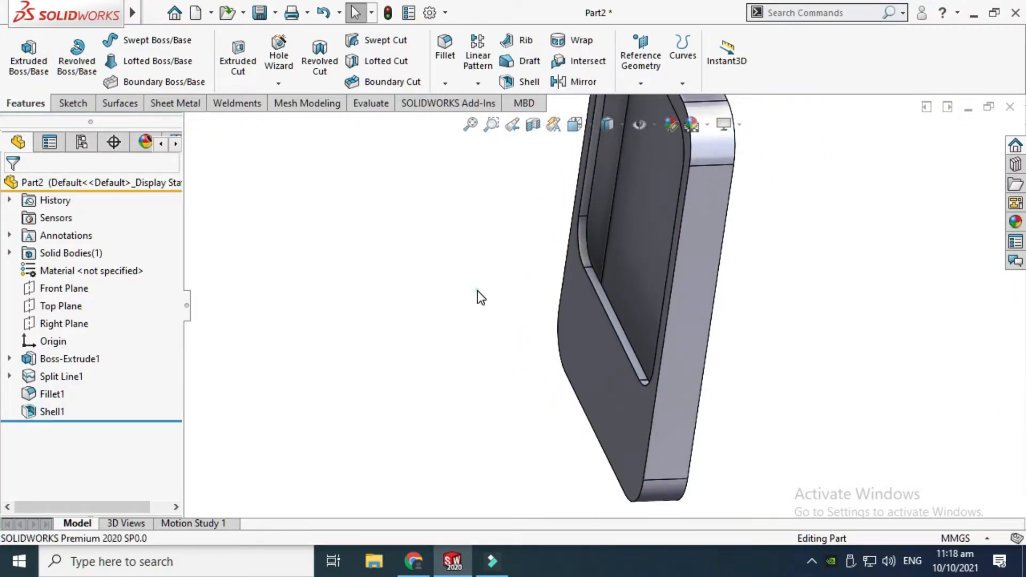
# Step: Measure the distance between the front and back edges of the opening's lower lip
pyautogui.scroll(-3, 588, 270)
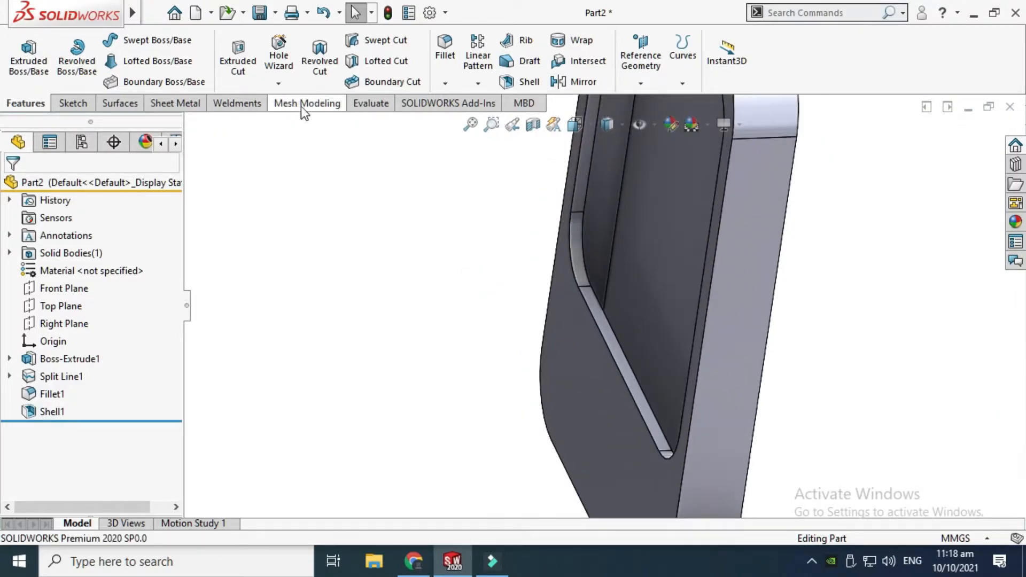
pyautogui.click(370, 103)
pyautogui.click(135, 80)
pyautogui.scroll(-4, 607, 305)
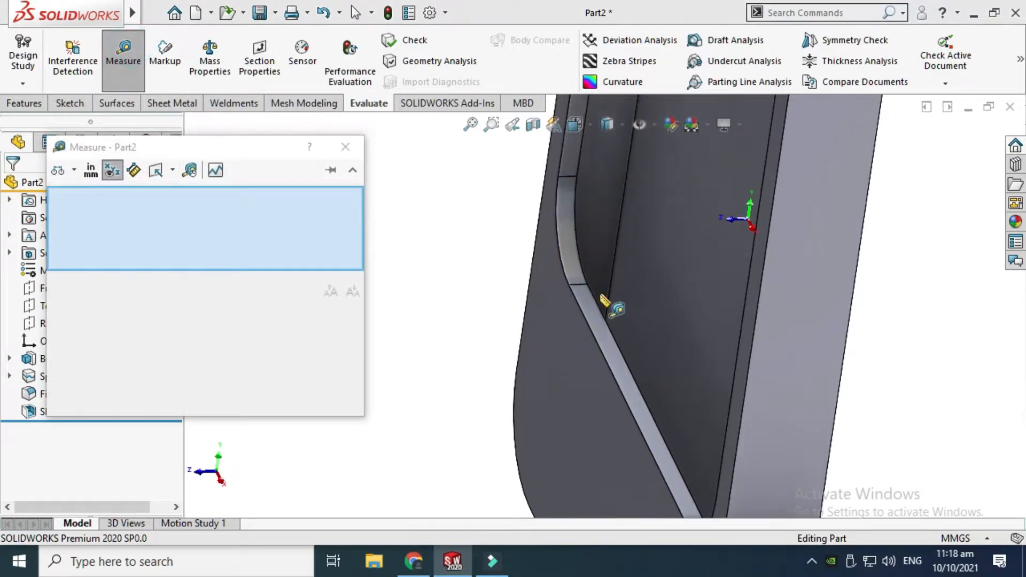
pyautogui.click(578, 363)
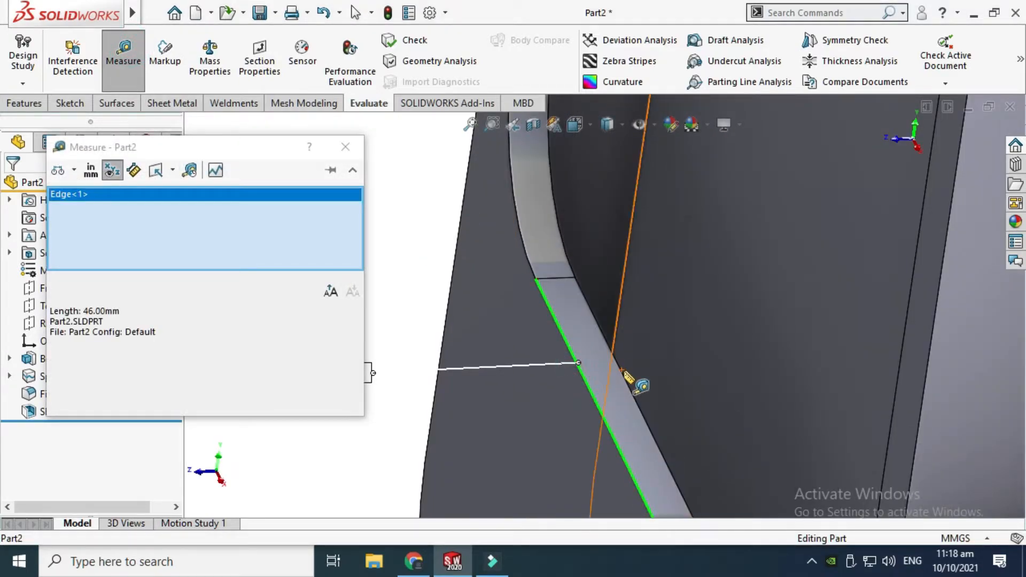
pyautogui.click(620, 371)
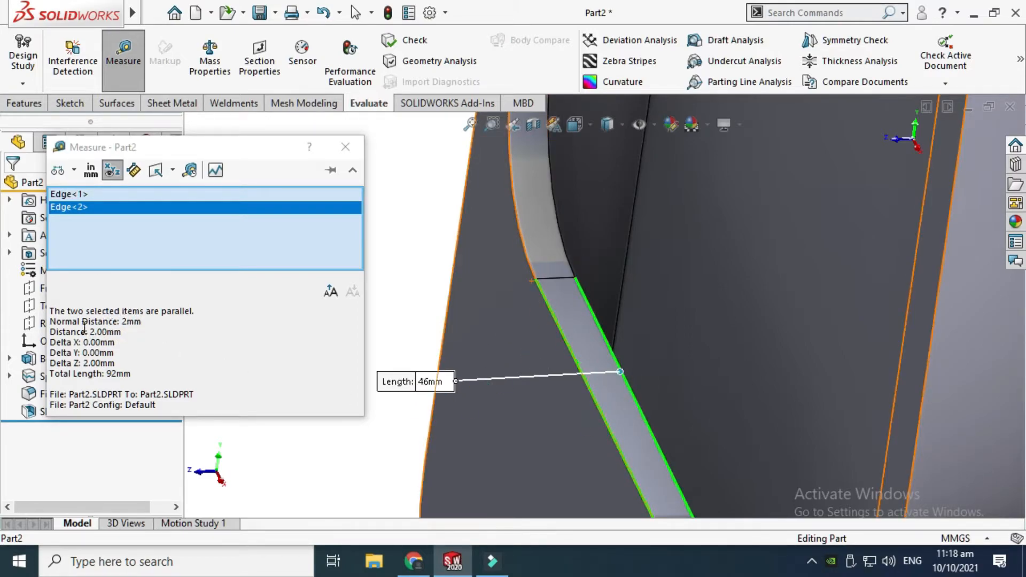
pyautogui.click(91, 331)
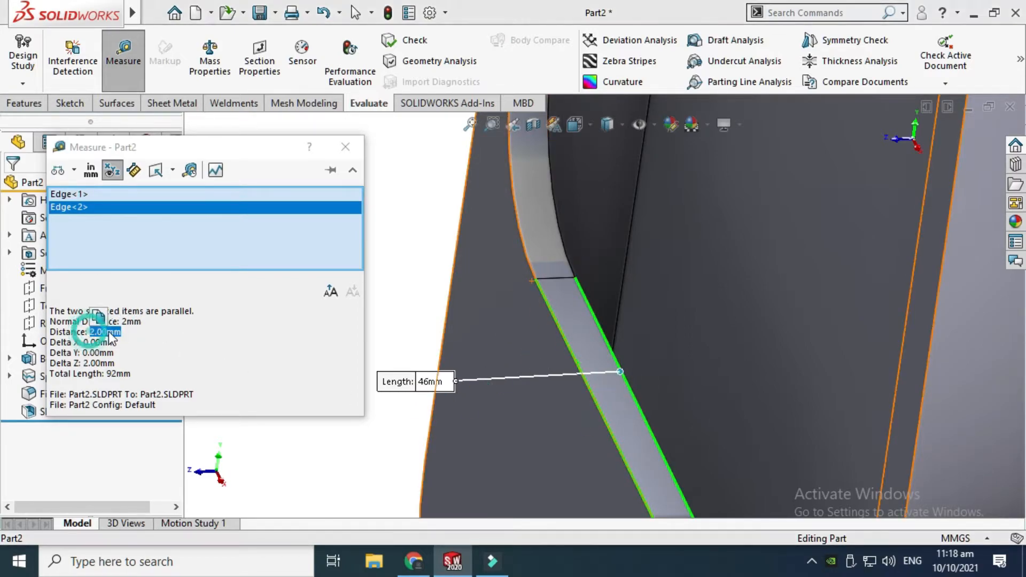
pyautogui.click(345, 146)
# Step: Start a sketch on the plate's front border face below the opening, viewed from the front
pyautogui.scroll(-8, 476, 243)
pyautogui.rightClick(452, 268)
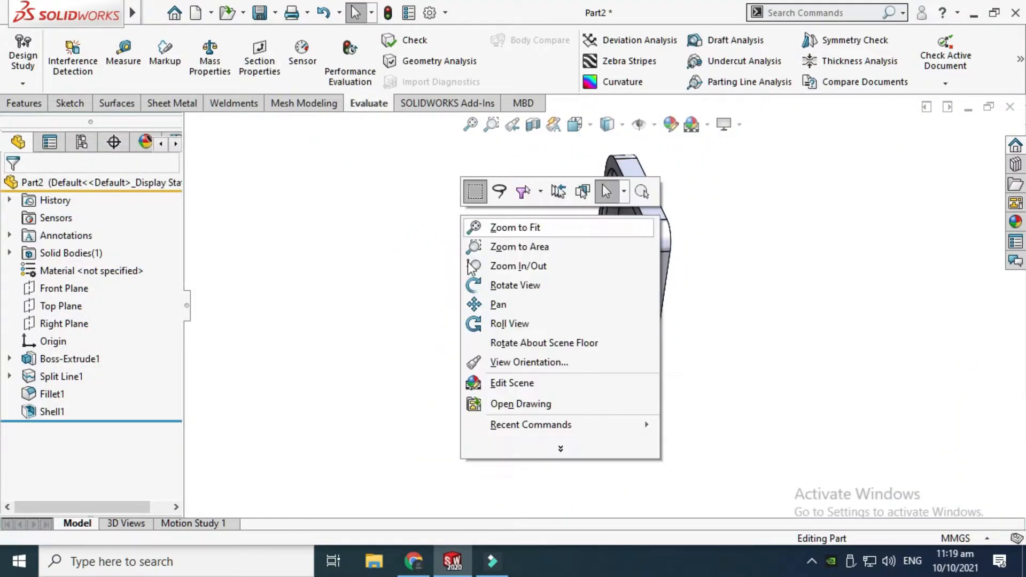
pyautogui.click(505, 282)
pyautogui.moveTo(481, 286); pyautogui.dragTo(559, 287)
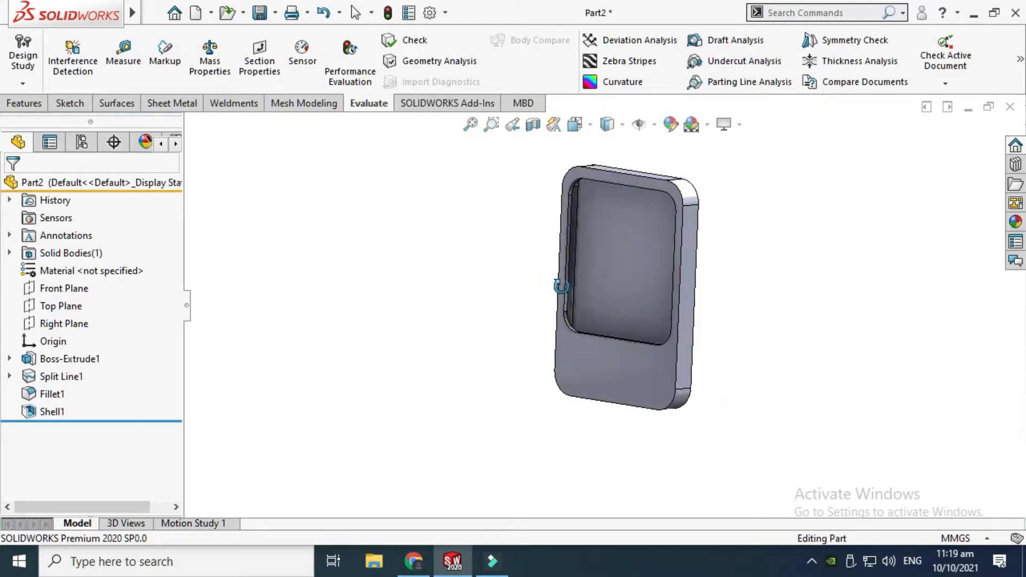
pyautogui.click(575, 124)
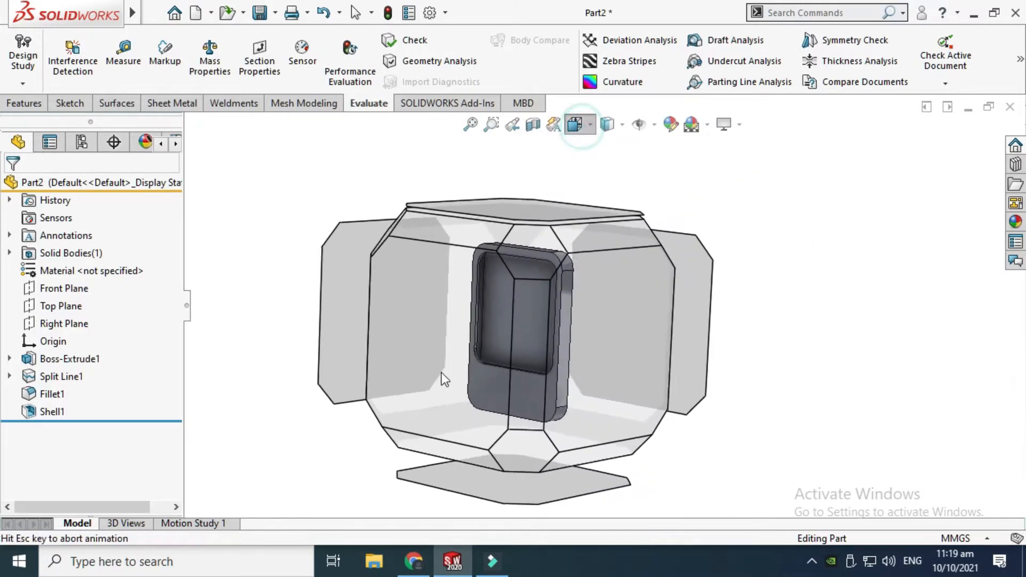
pyautogui.click(441, 373)
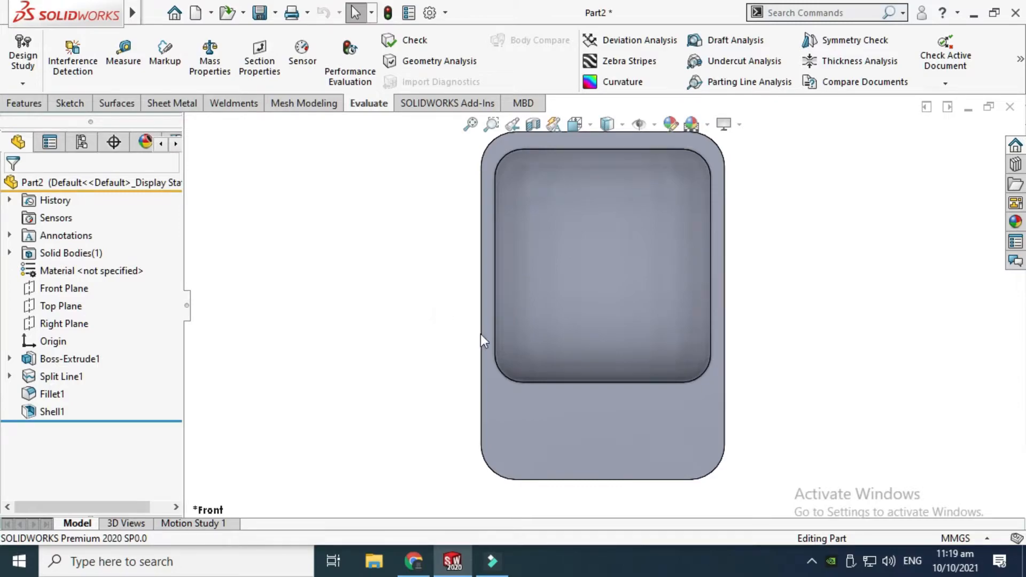
pyautogui.scroll(2, 586, 395)
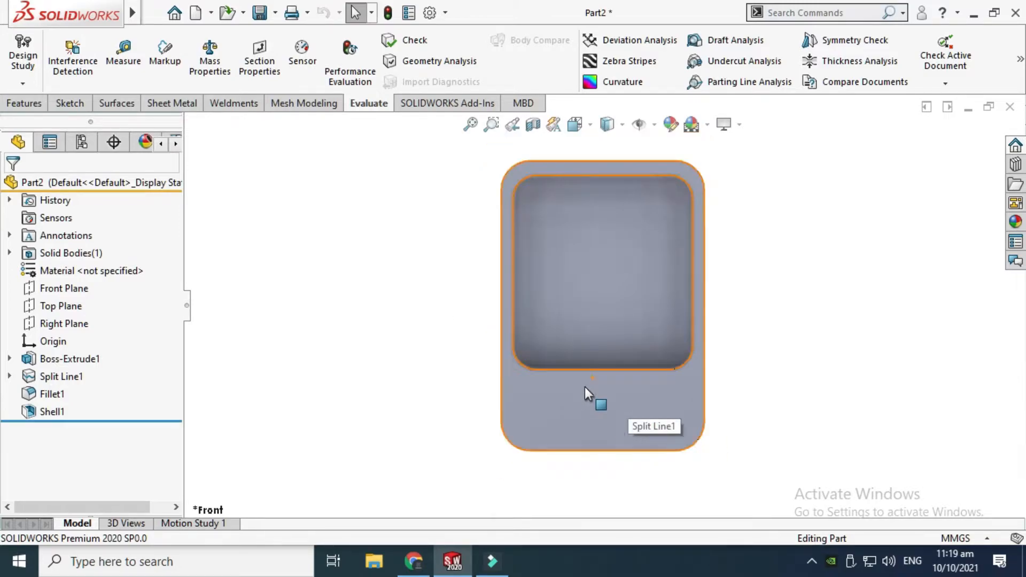
pyautogui.click(381, 317)
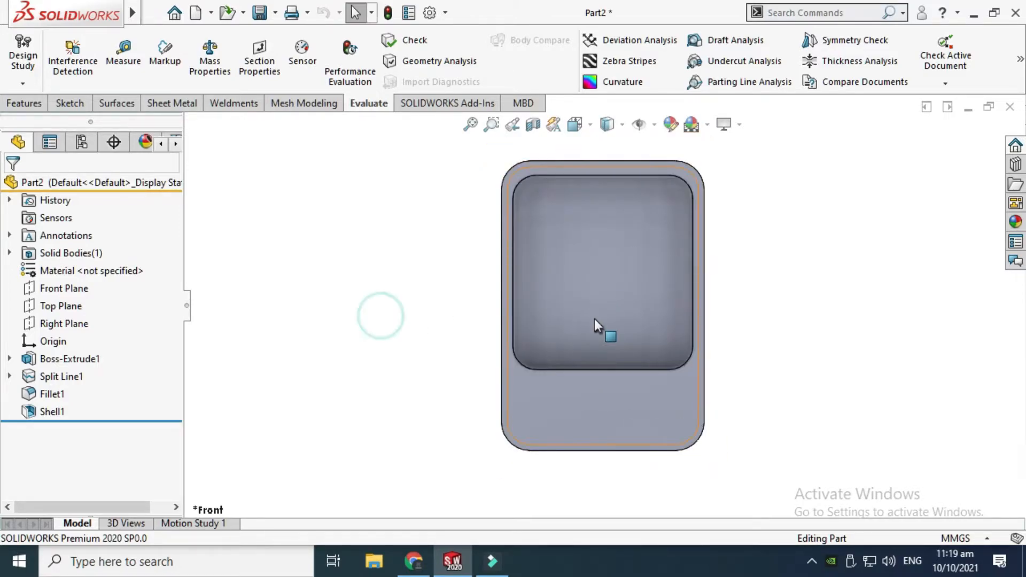
pyautogui.click(72, 103)
pyautogui.click(22, 49)
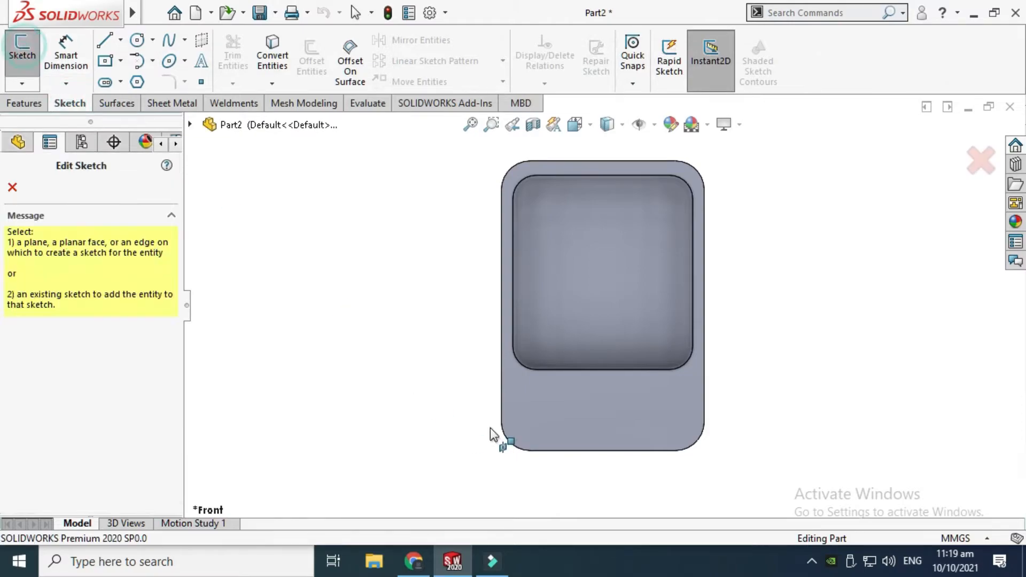
pyautogui.click(601, 407)
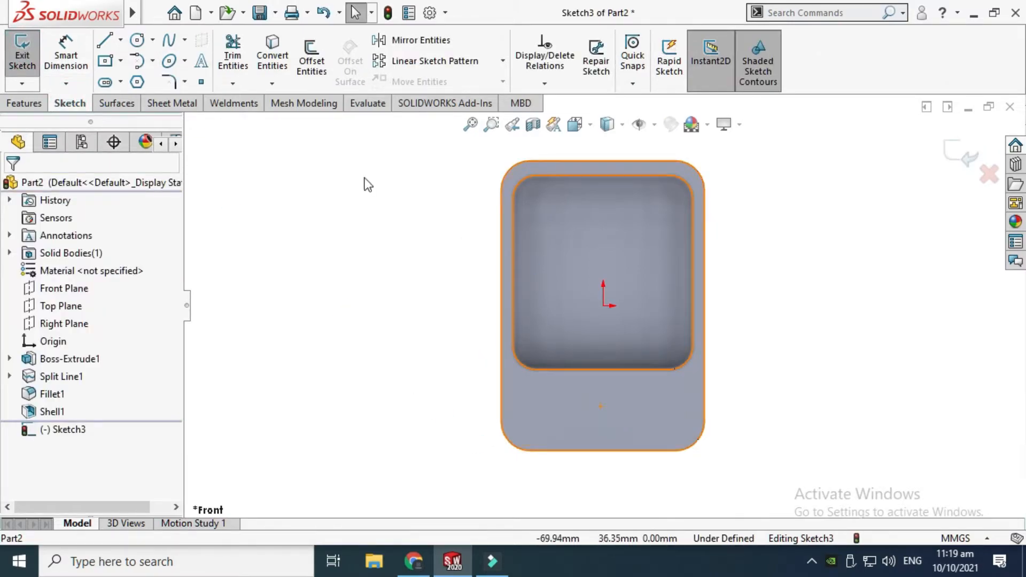
# Step: Sketch a center rectangle on the lower border, centred about 33.6 mm directly below the origin
pyautogui.click(121, 61)
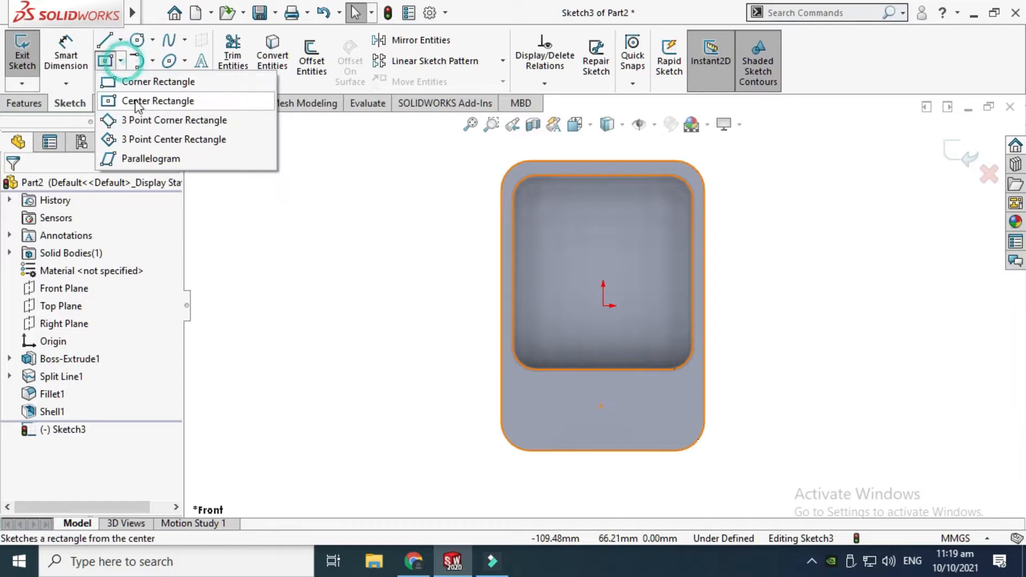
pyautogui.click(136, 104)
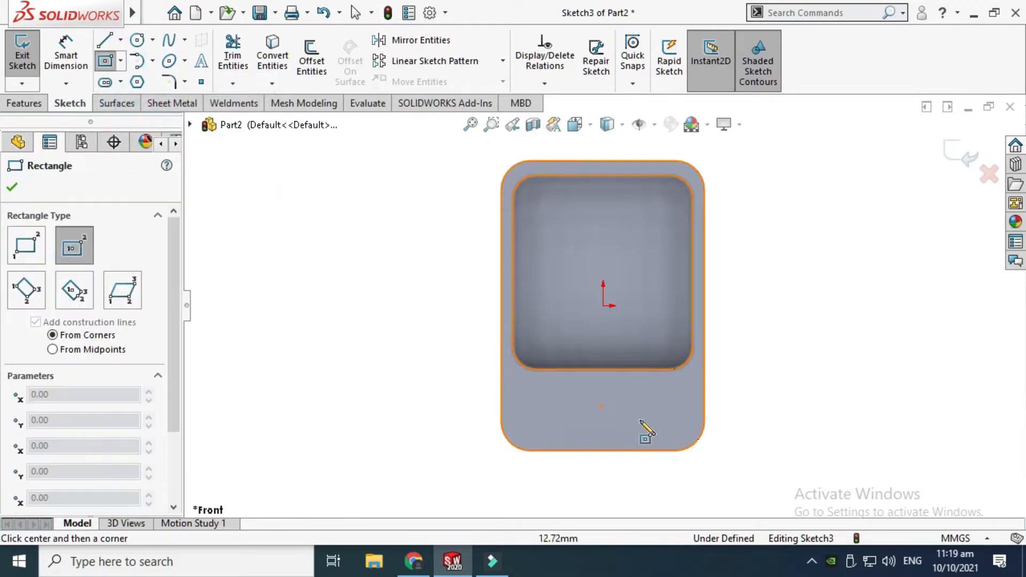
pyautogui.click(603, 404)
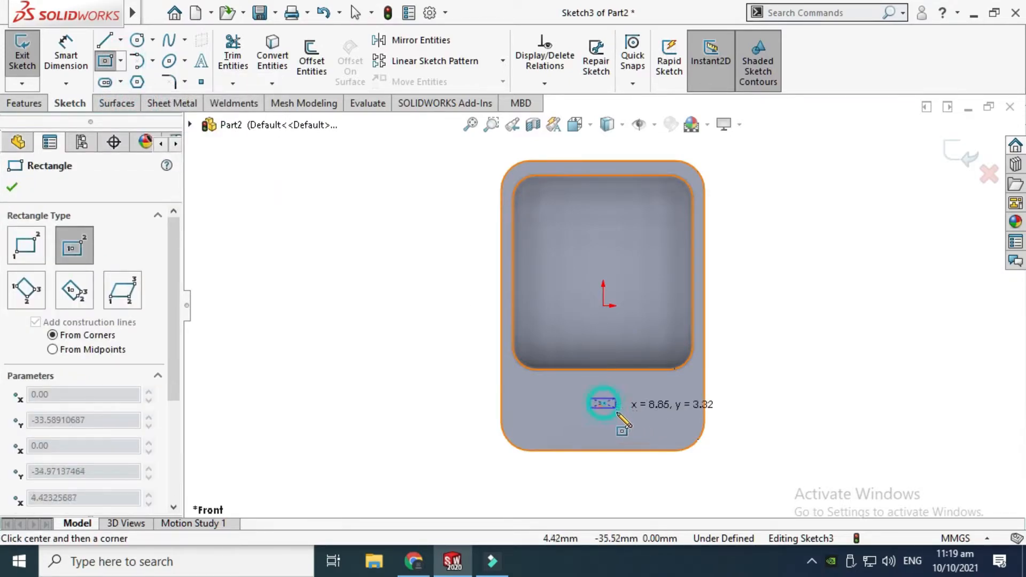
pyautogui.click(644, 429)
pyautogui.scroll(-2, 636, 432)
pyautogui.press('Escape')
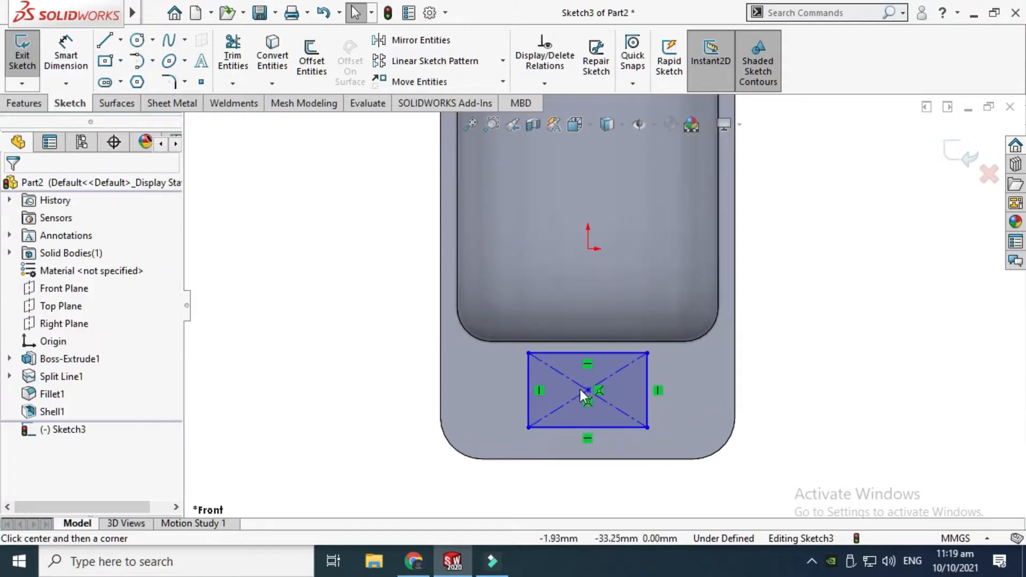
# Step: Dimension the vertical distance from the origin to the rectangle's center point as 29 mm
pyautogui.click(120, 40)
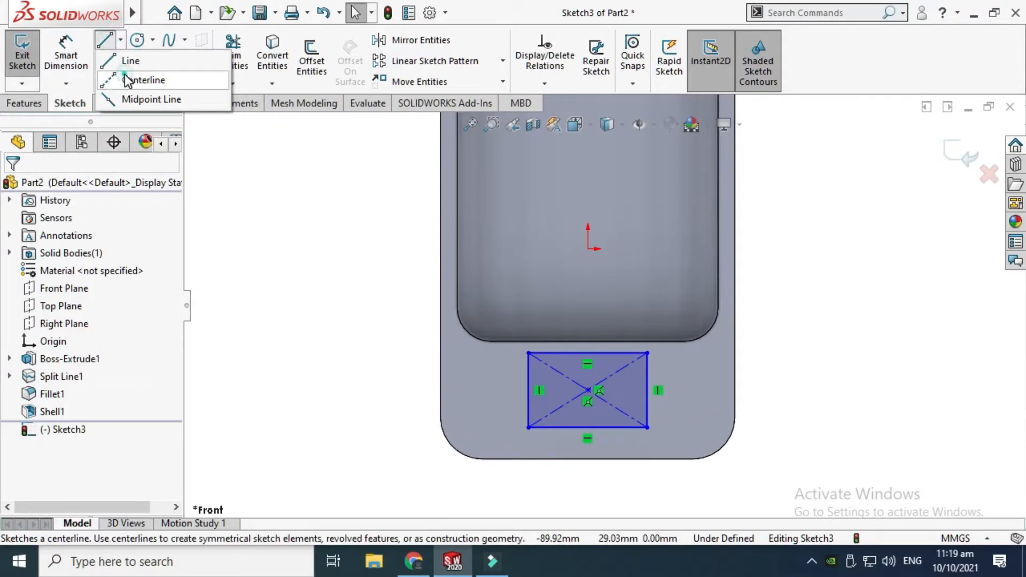
pyautogui.click(161, 78)
pyautogui.press('d')
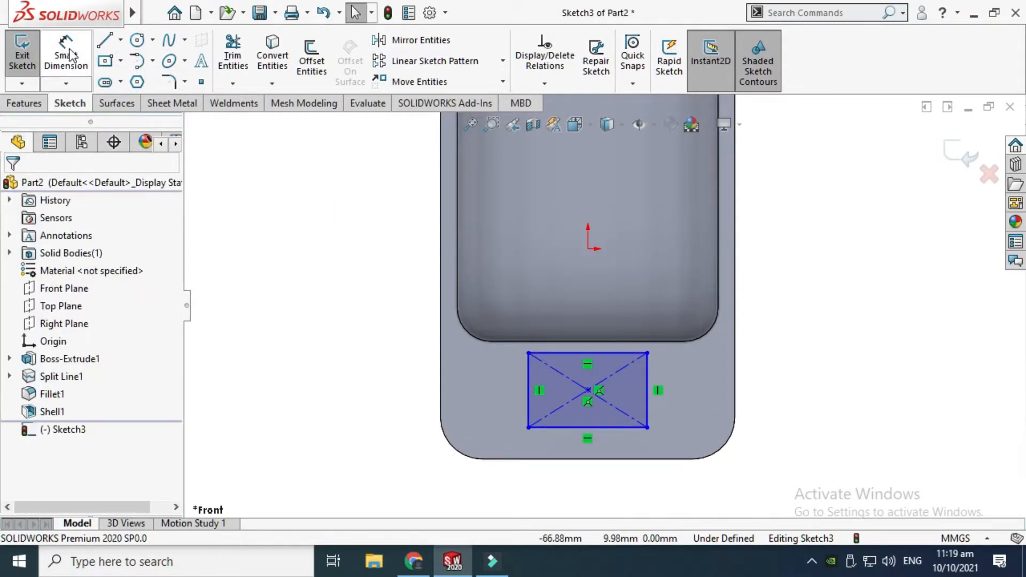
pyautogui.click(588, 250)
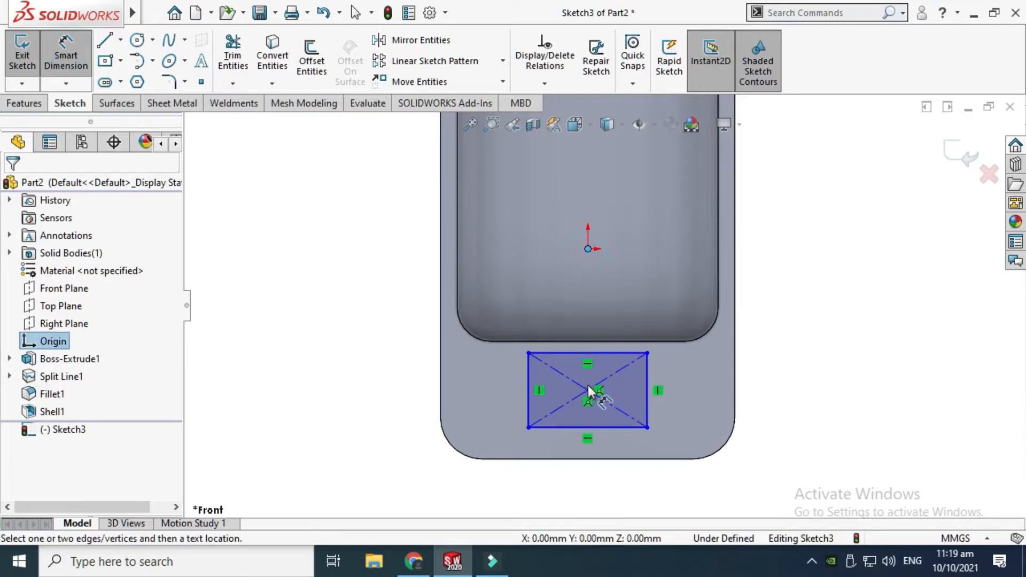
pyautogui.click(589, 389)
pyautogui.click(803, 342)
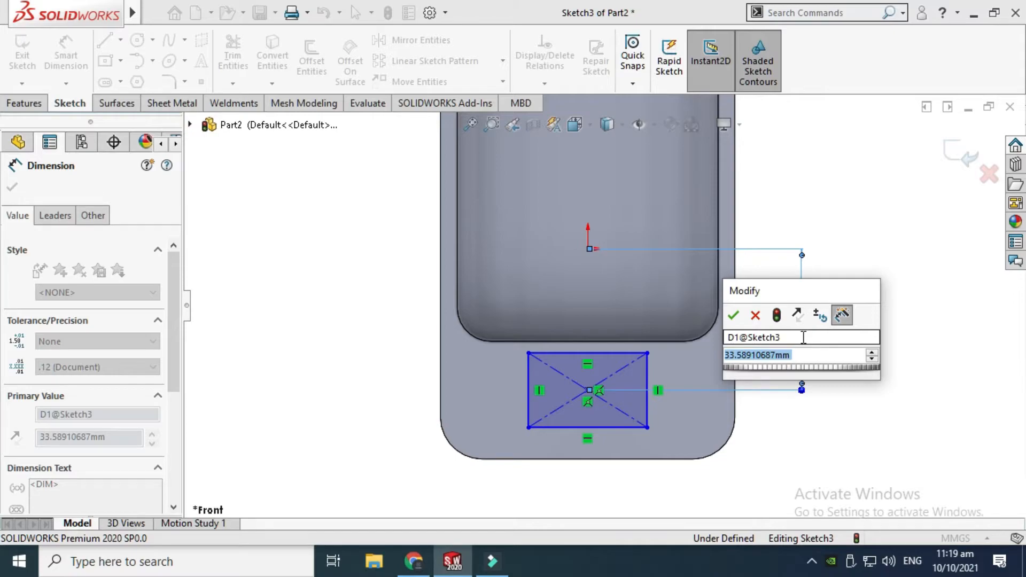
pyautogui.write('2')
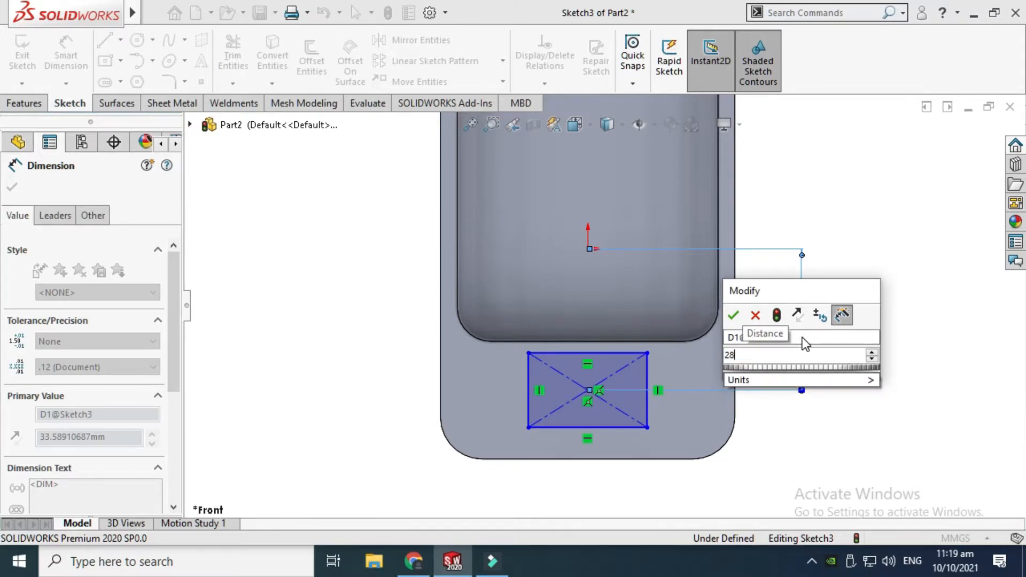
pyautogui.write('9')
pyautogui.press('Return')
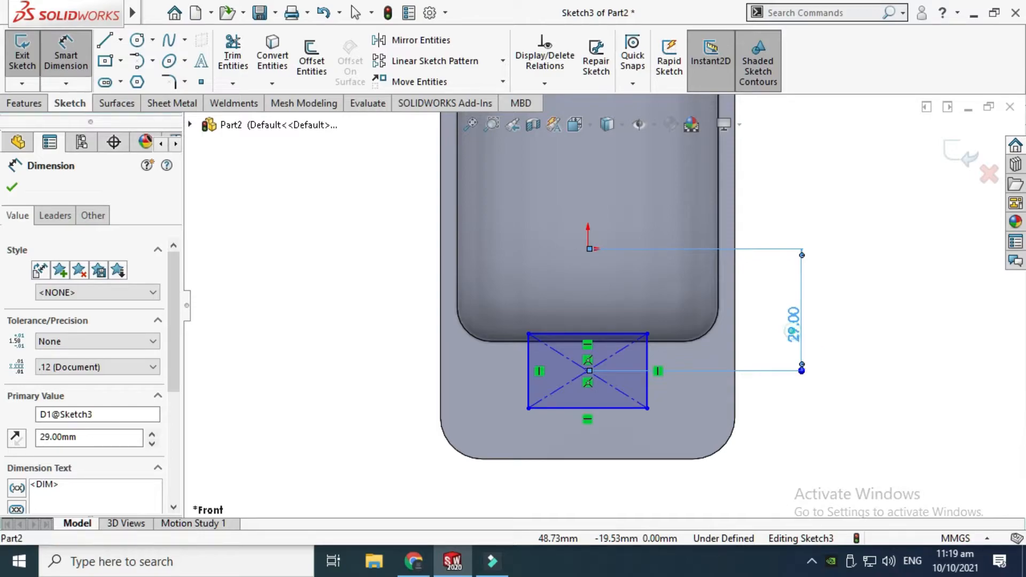
# Step: Set the vertical distance from the origin to the rectangle's center point to 39 mm
pyautogui.click(793, 335)
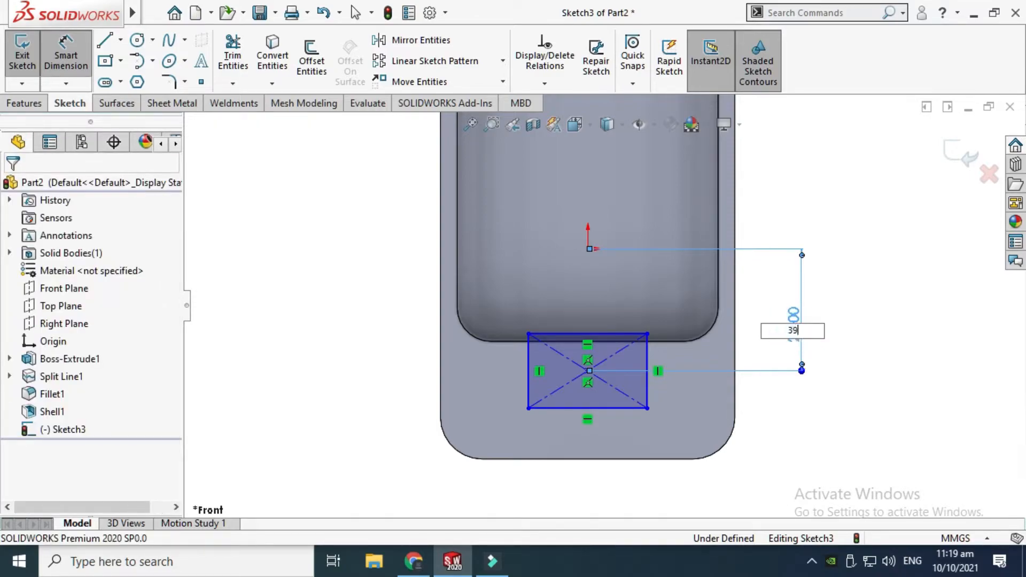
pyautogui.press('Return')
pyautogui.press('Escape')
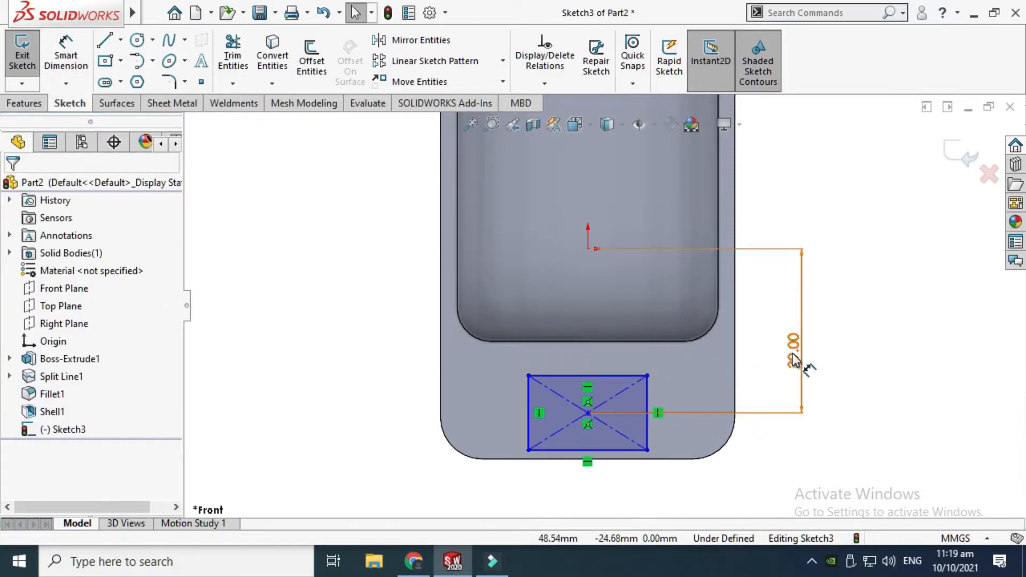
# Step: Set the vertical distance from the origin to the rectangle's center point to 35 mm
pyautogui.click(588, 413)
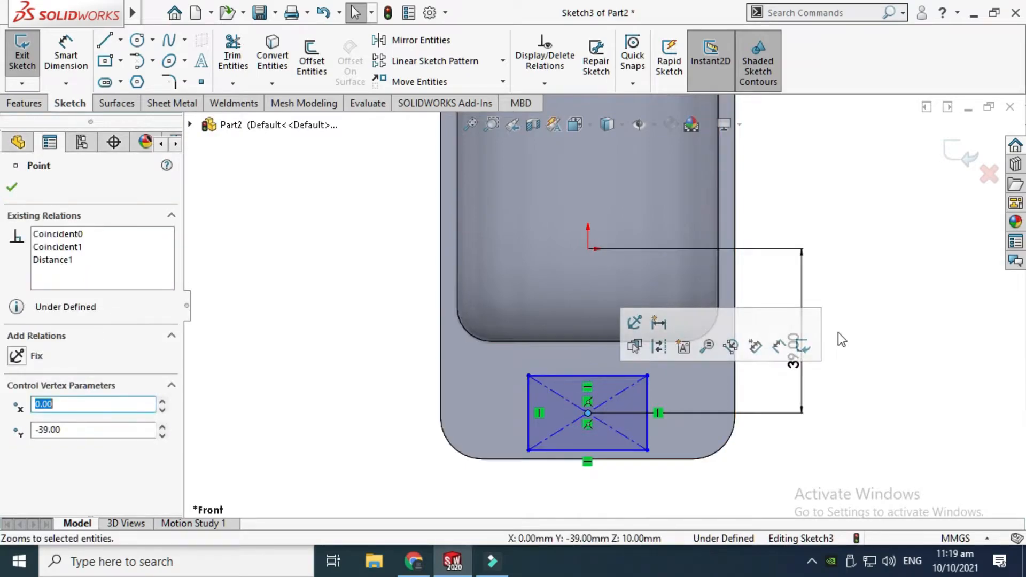
pyautogui.click(802, 368)
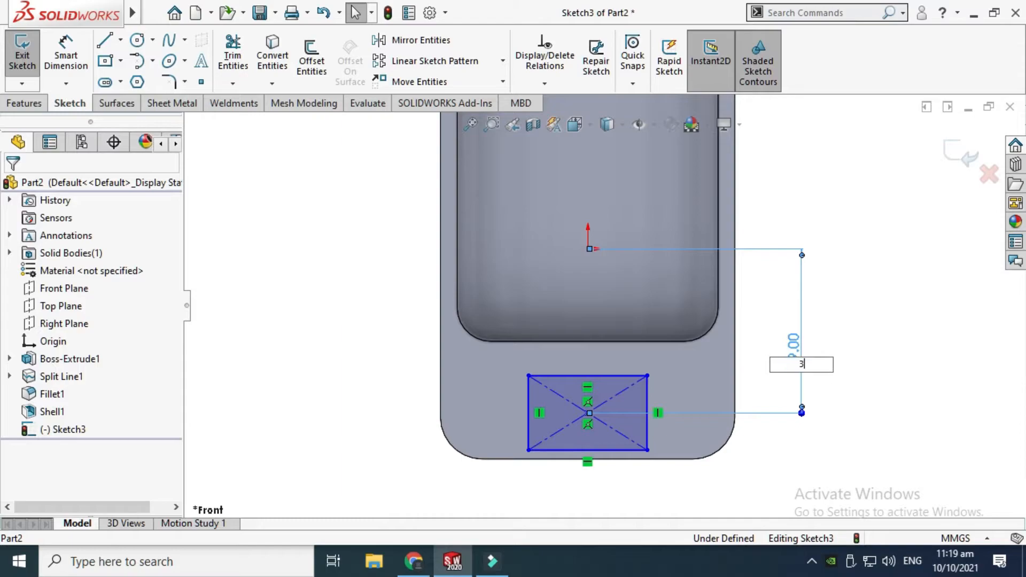
pyautogui.write('35')
pyautogui.press('Return')
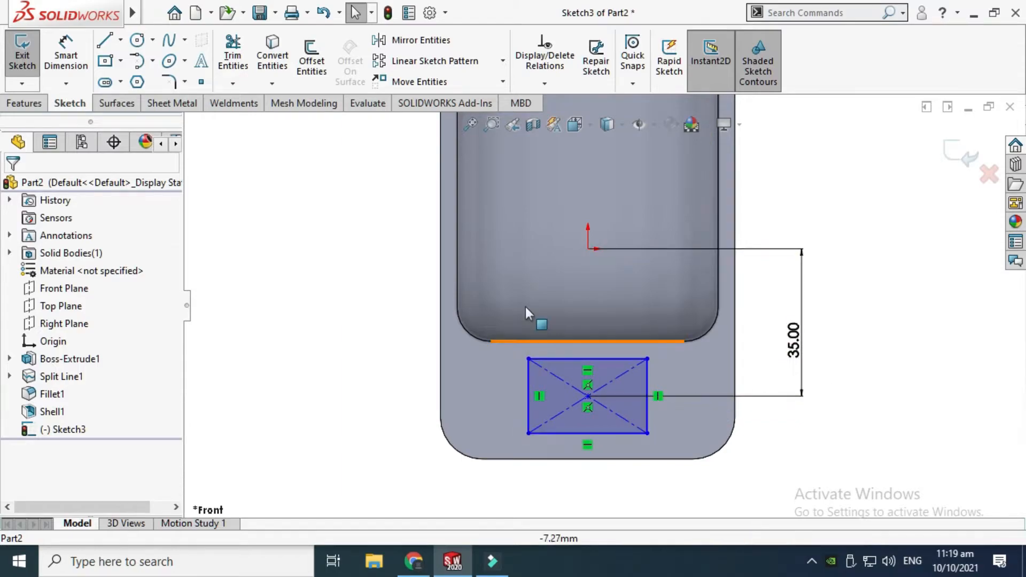
# Step: Dimension the rectangle's width as 40 mm
pyautogui.press('d')
pyautogui.scroll(1, 604, 439)
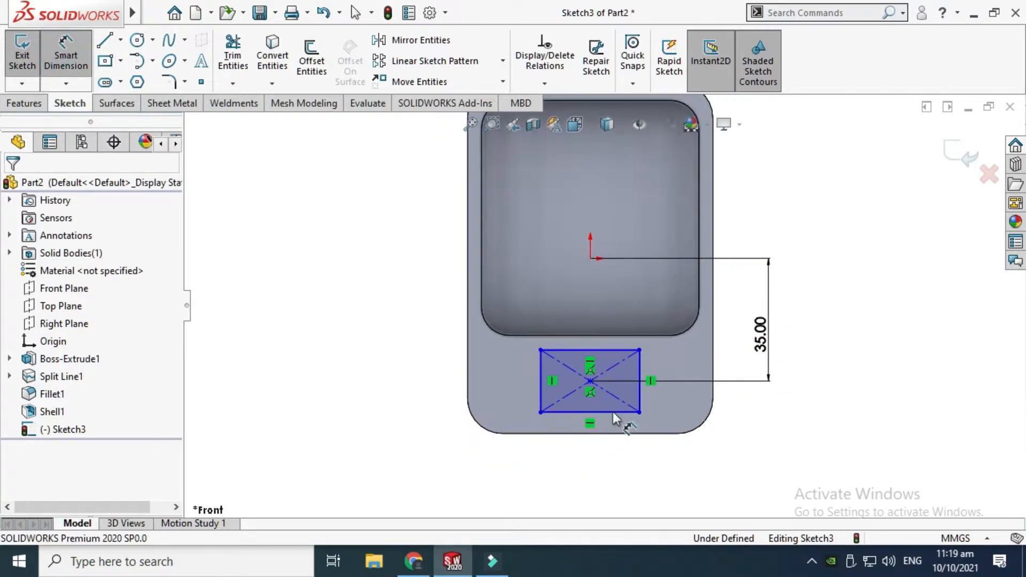
pyautogui.click(613, 412)
pyautogui.click(607, 472)
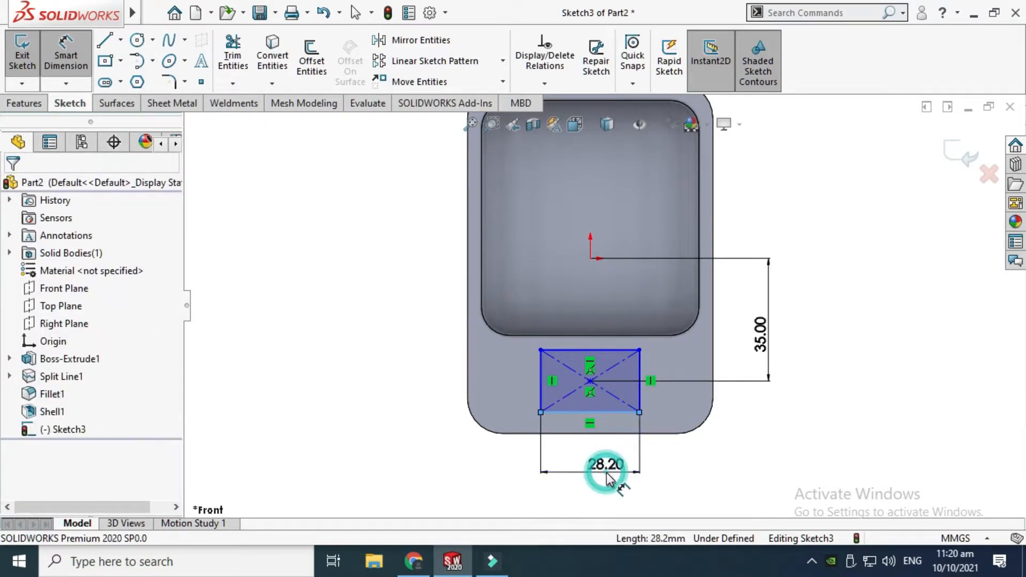
pyautogui.write('40')
pyautogui.press('Escape')
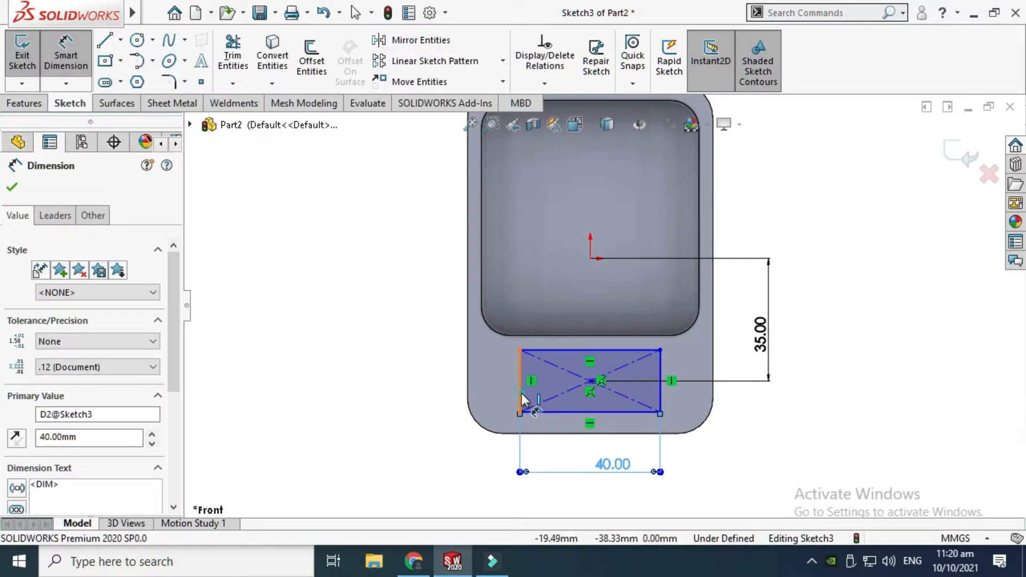
# Step: Dimension the rectangle's height as 15 mm
pyautogui.click(521, 396)
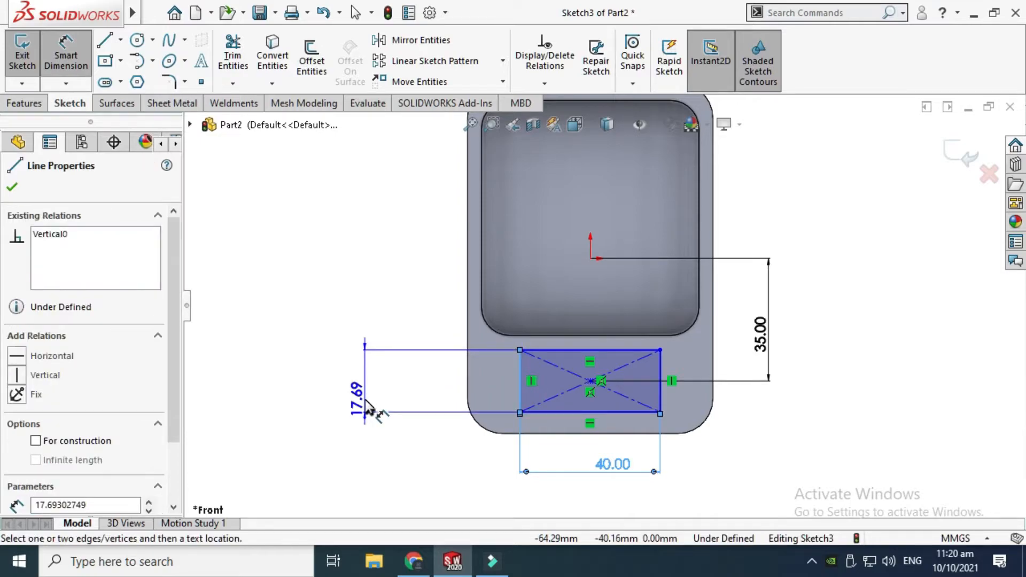
pyautogui.click(365, 406)
pyautogui.write('15')
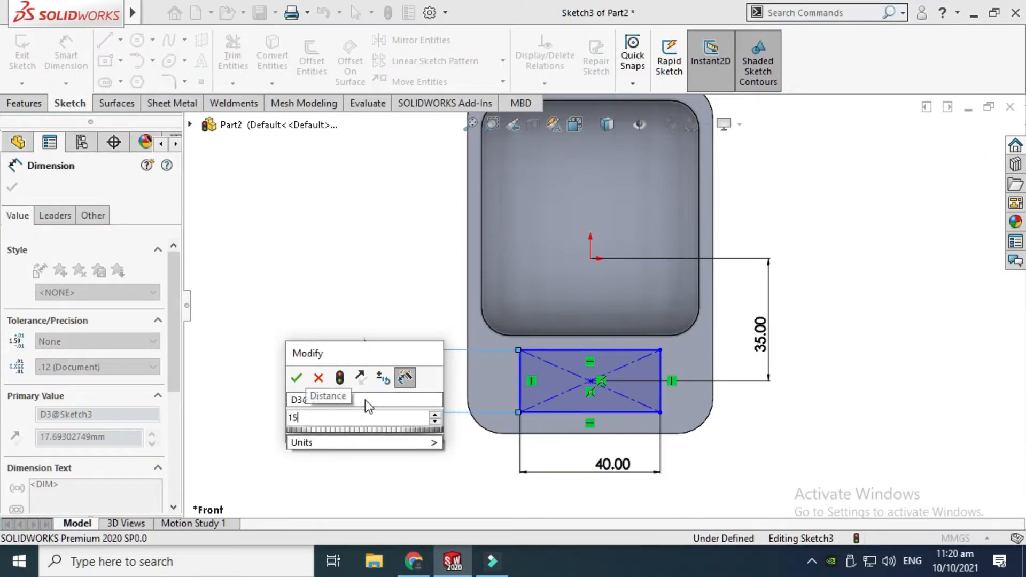
pyautogui.press('Return')
pyautogui.press('Escape')
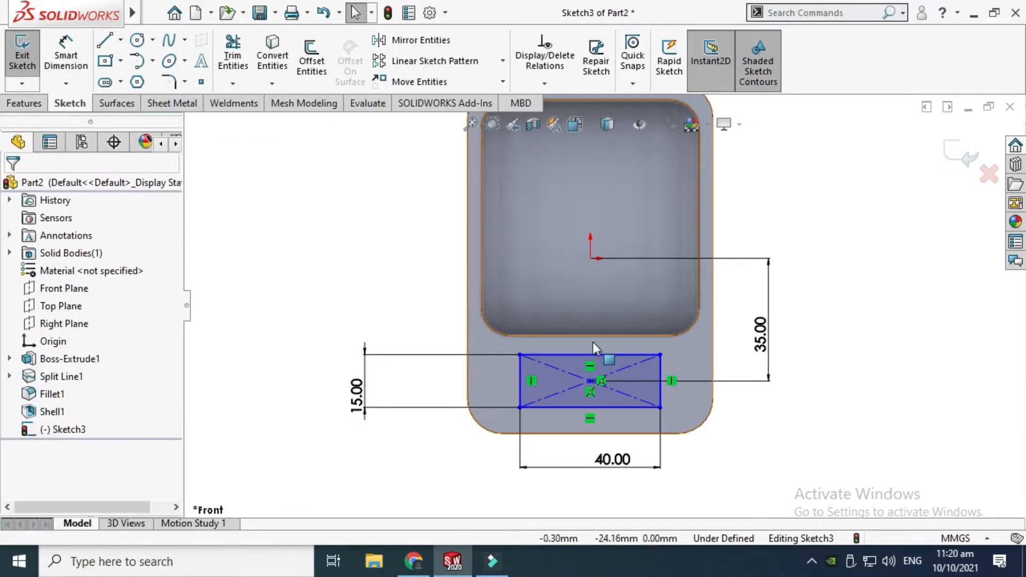
# Step: Add a Vertical relation between the origin and the rectangle's center point
pyautogui.scroll(-4, 619, 357)
pyautogui.scroll(4, 598, 412)
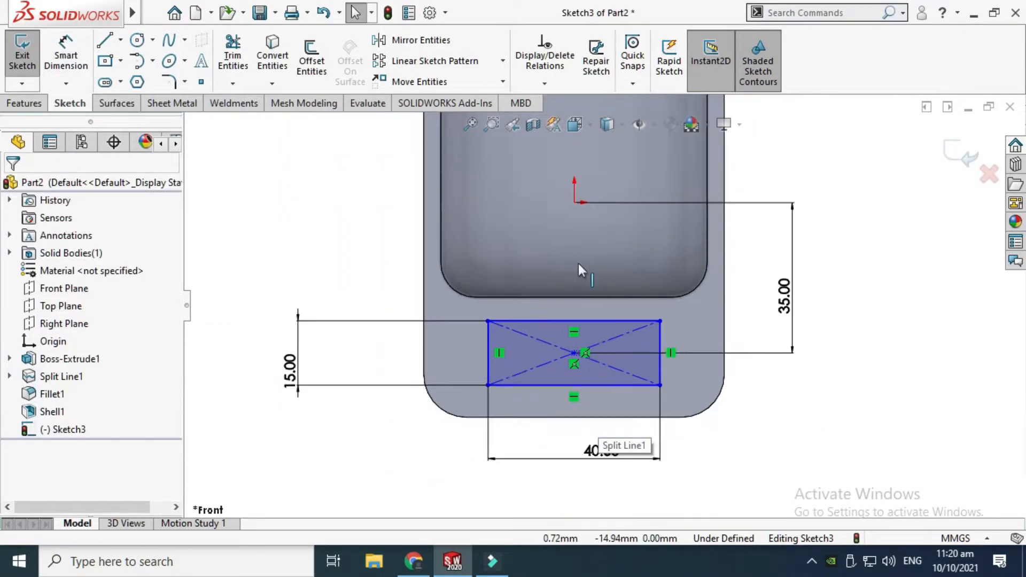
pyautogui.click(575, 202)
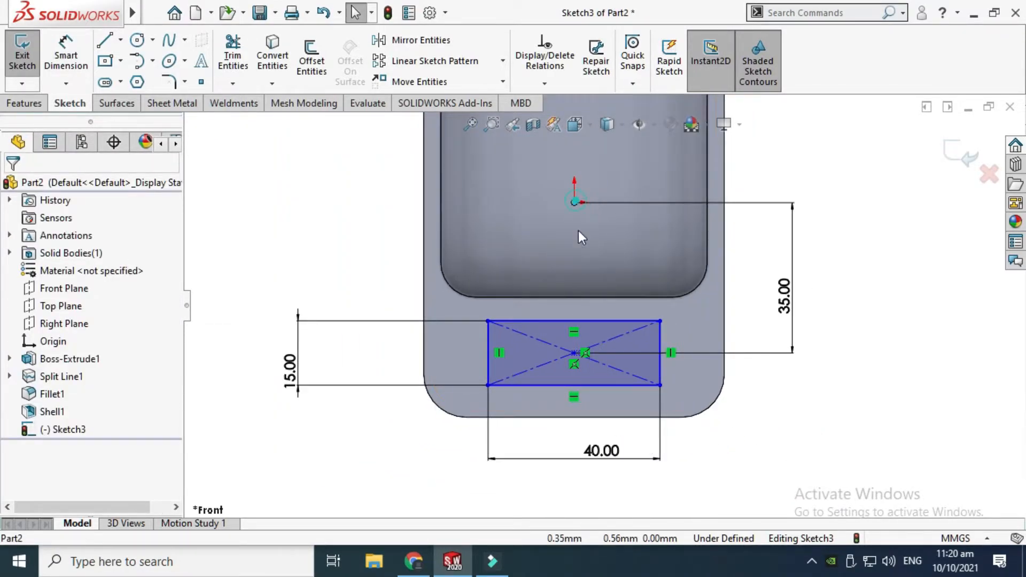
pyautogui.keyDown('ctrl'); pyautogui.click(574, 354); pyautogui.keyUp('ctrl')
pyautogui.click(641, 297)
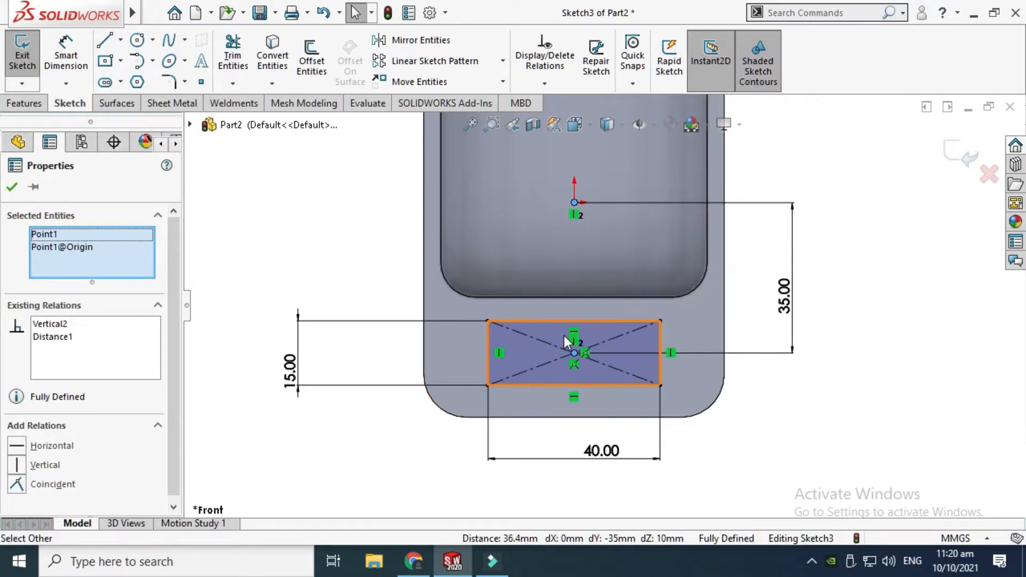
pyautogui.click(525, 316)
# Step: Convert all four sides of the 40 by 15 mm rectangle to construction lines, keeping its diagonals as construction geometry
pyautogui.scroll(-3, 581, 310)
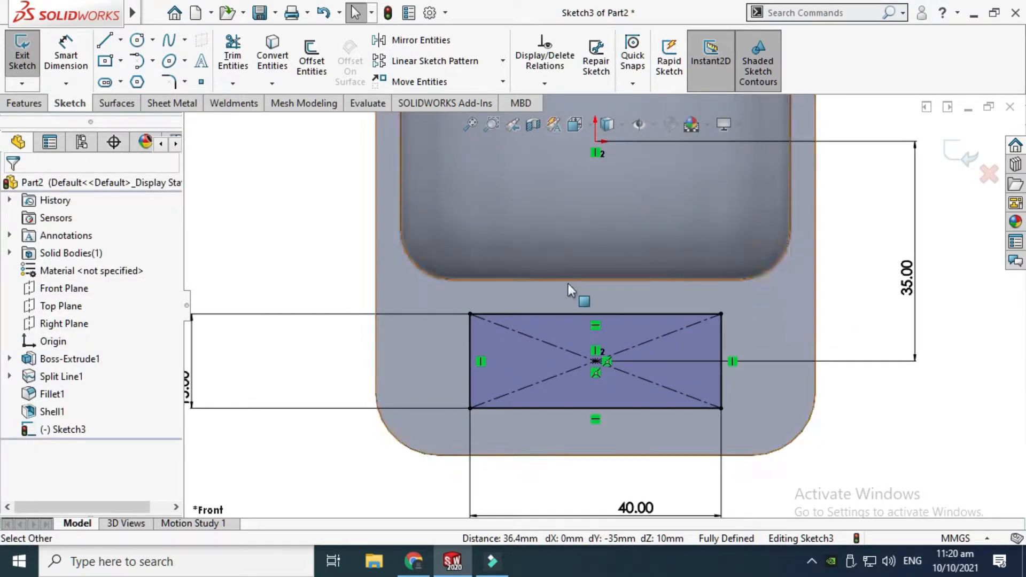
pyautogui.click(469, 353)
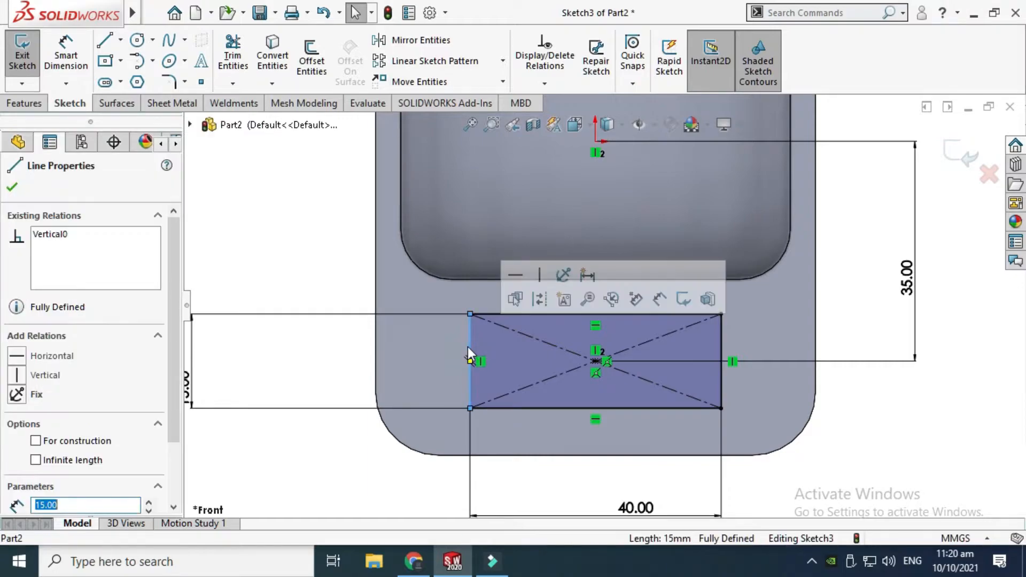
pyautogui.click(542, 409)
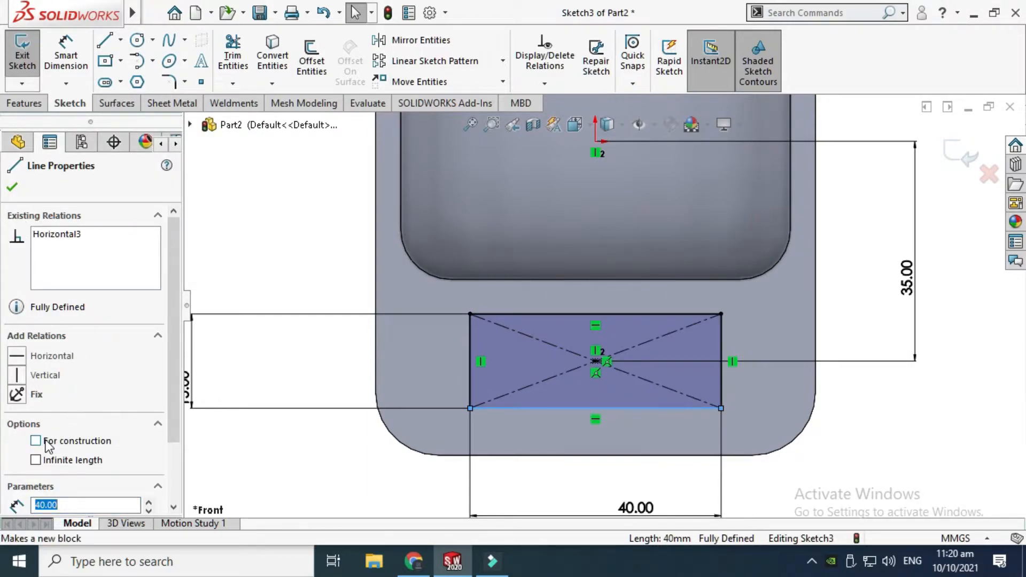
pyautogui.click(227, 240)
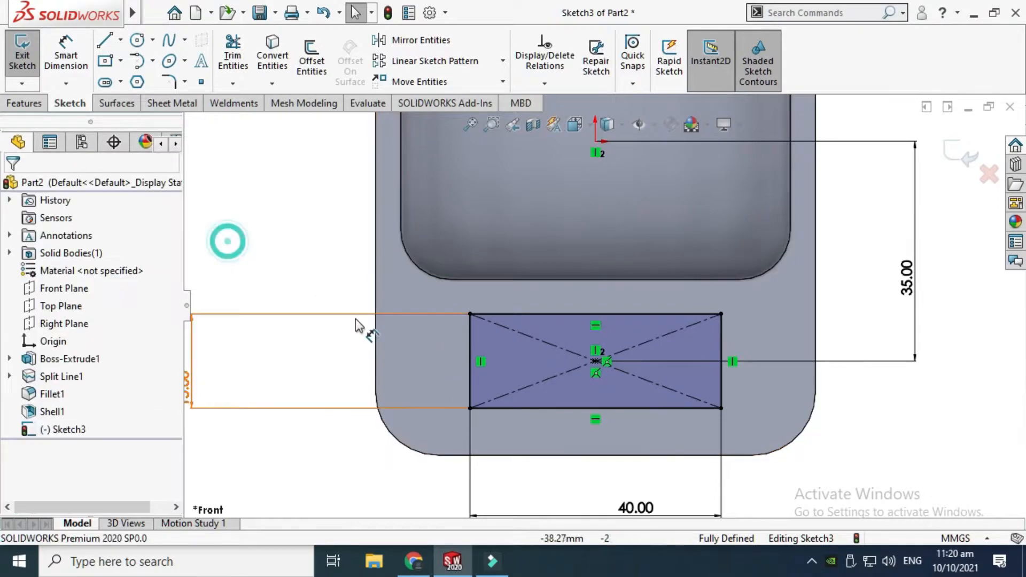
pyautogui.moveTo(374, 279)
pyautogui.mouseDown()
pyautogui.moveTo(471, 344)
pyautogui.moveTo(790, 469)
pyautogui.mouseUp()
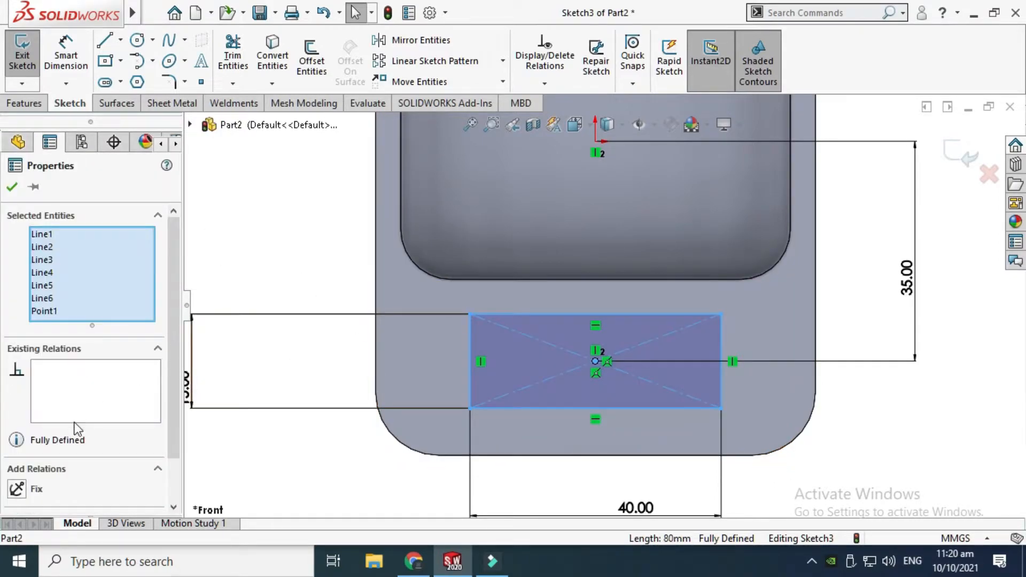
pyautogui.scroll(-2, 176, 353)
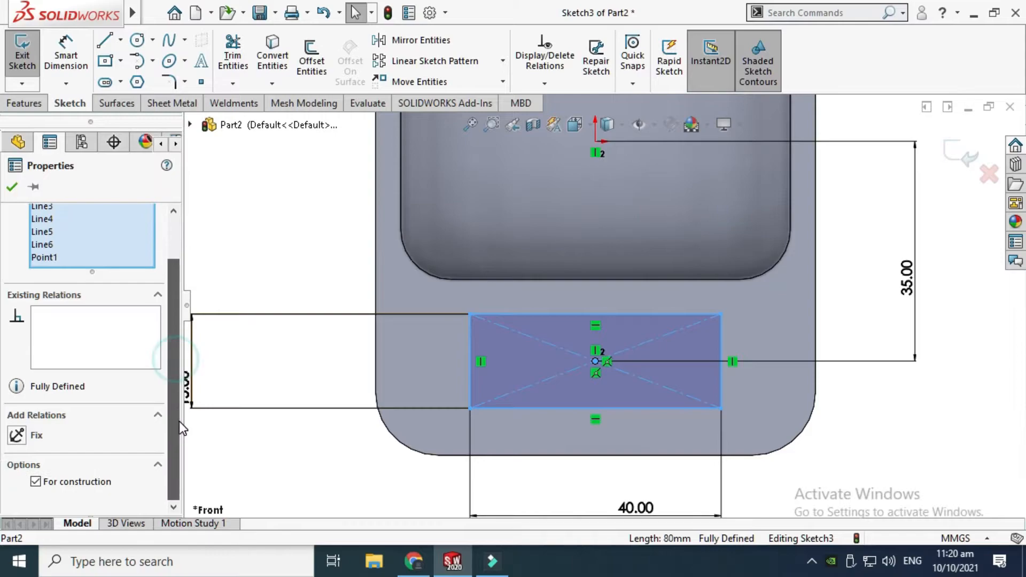
pyautogui.click(85, 482)
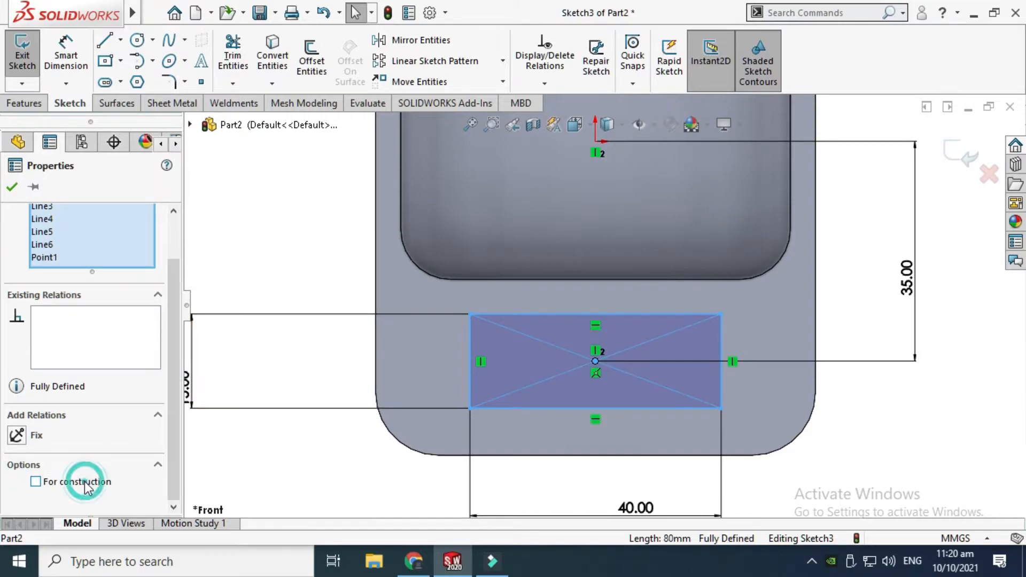
pyautogui.click(12, 186)
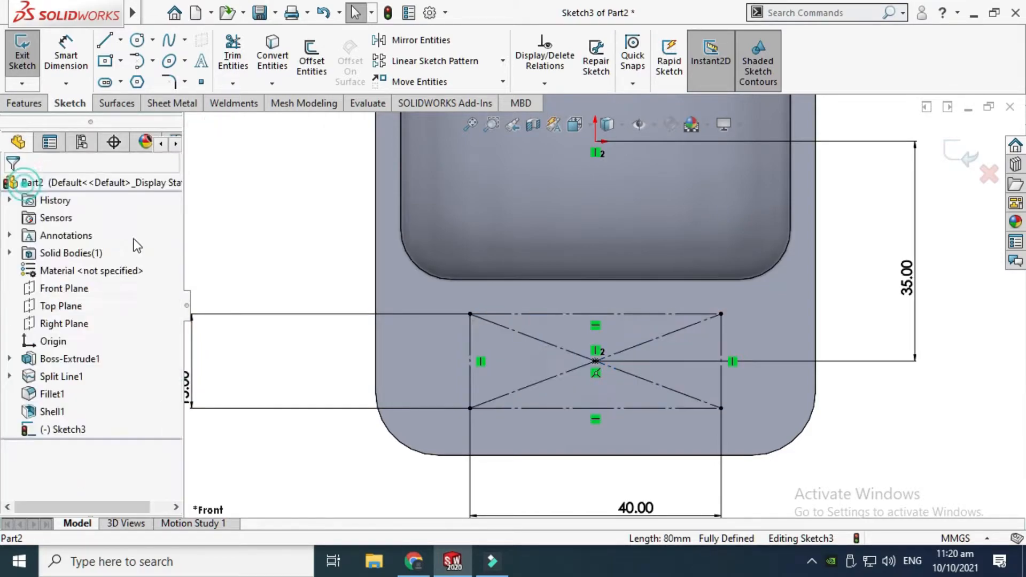
pyautogui.click(121, 39)
pyautogui.click(138, 86)
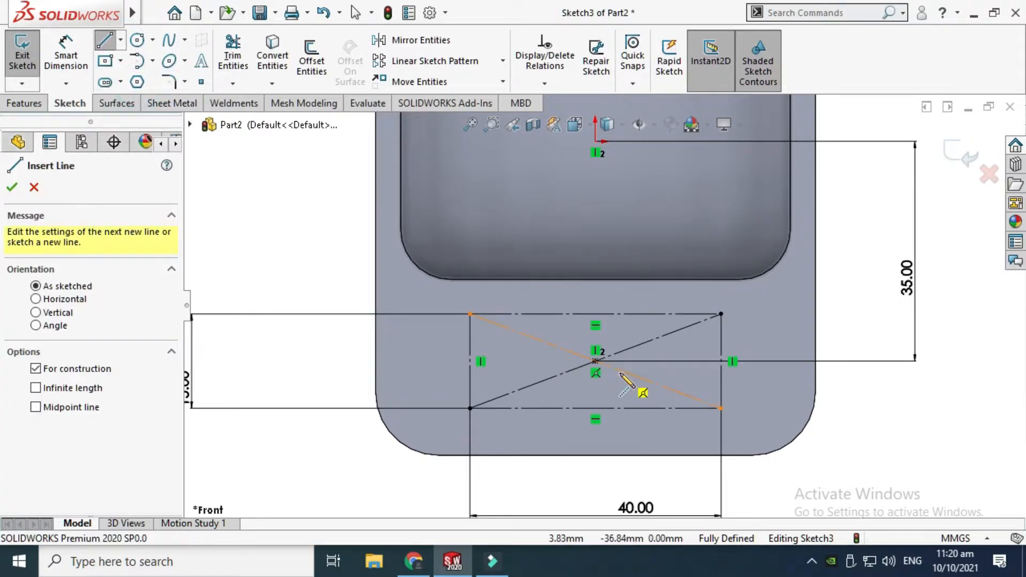
pyautogui.click(596, 379)
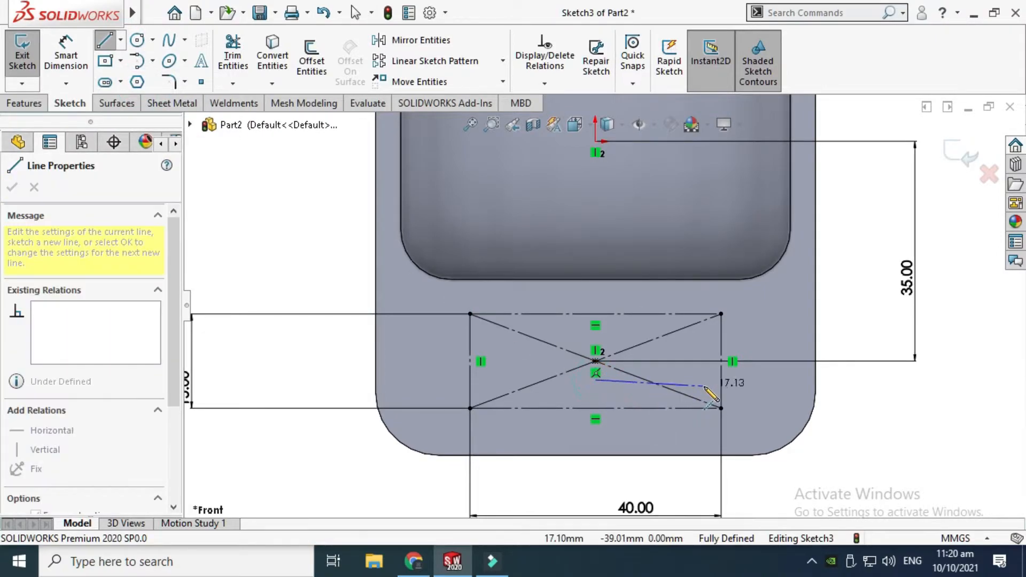
pyautogui.press('Escape')
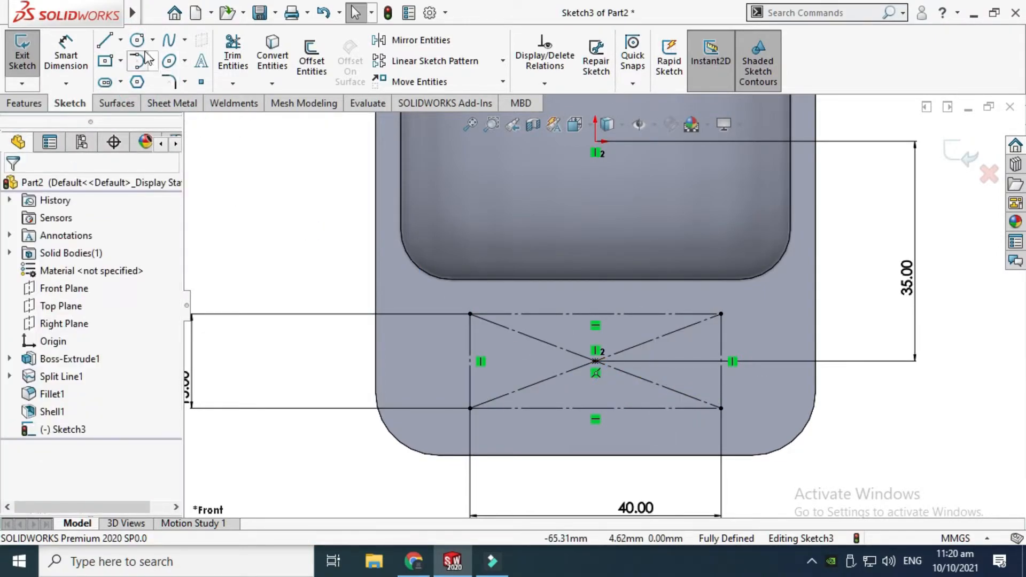
# Step: Sketch a horizontal midpoint line about 34 mm long inside the rectangle, centred just below its center point
pyautogui.click(120, 40)
pyautogui.click(144, 99)
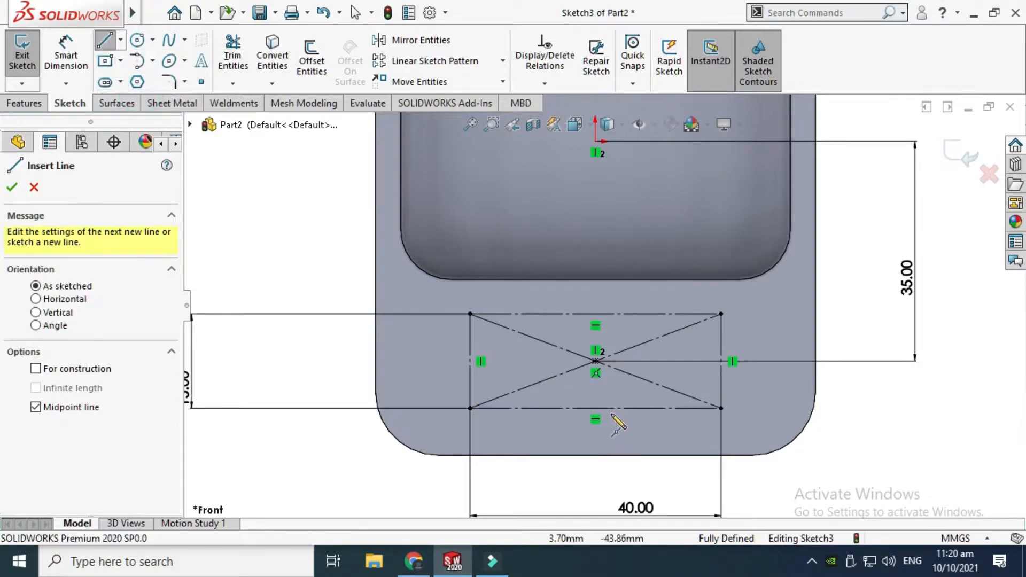
pyautogui.click(595, 382)
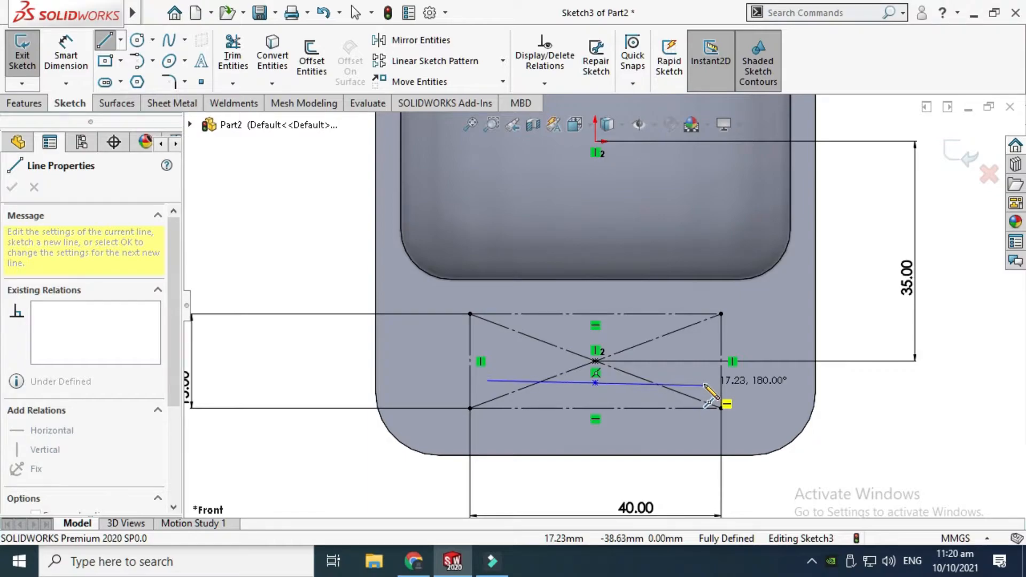
pyautogui.click(704, 383)
pyautogui.press('Escape')
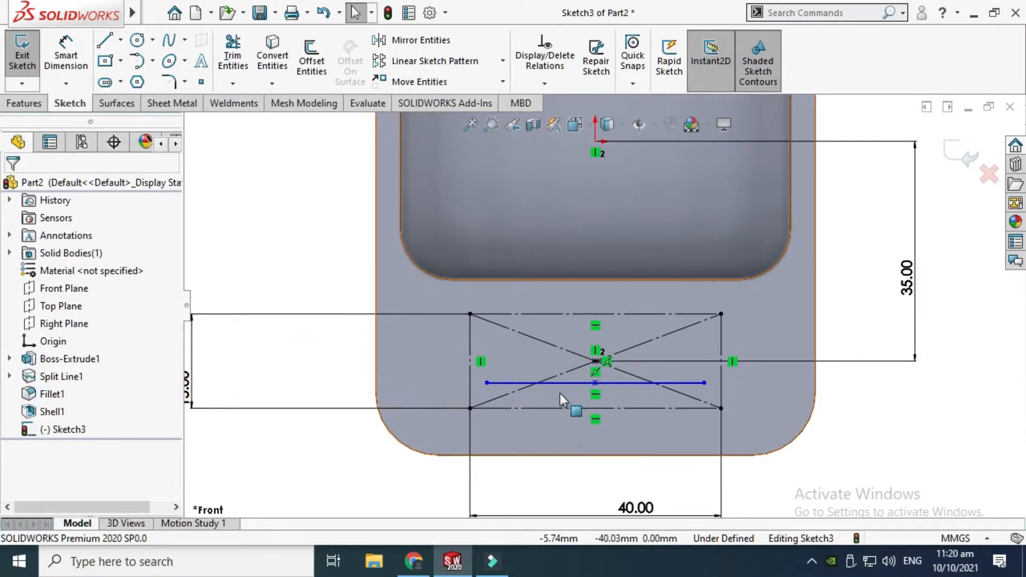
# Step: Convert the horizontal midpoint line to construction geometry
pyautogui.click(508, 383)
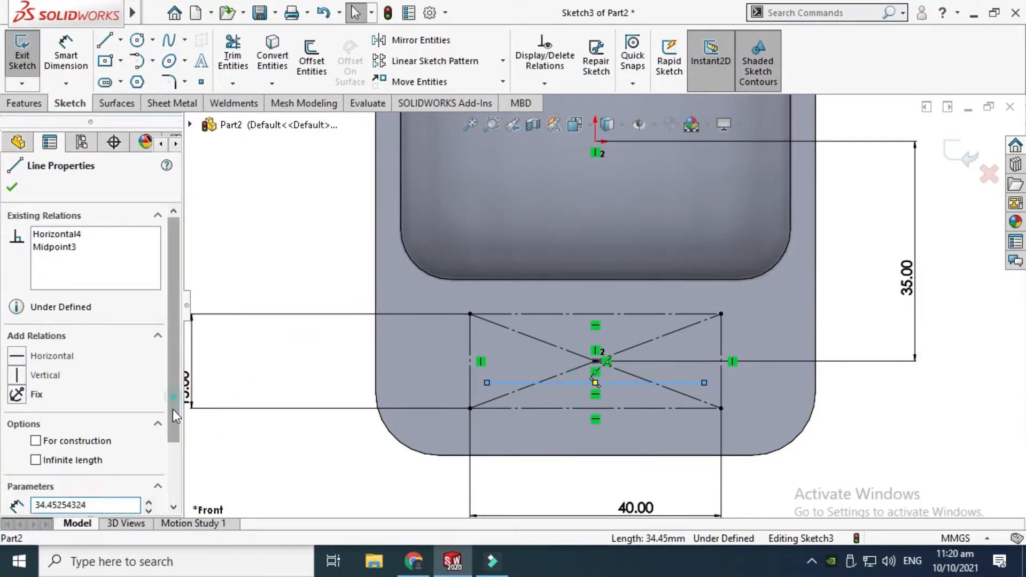
pyautogui.scroll(-3, 172, 410)
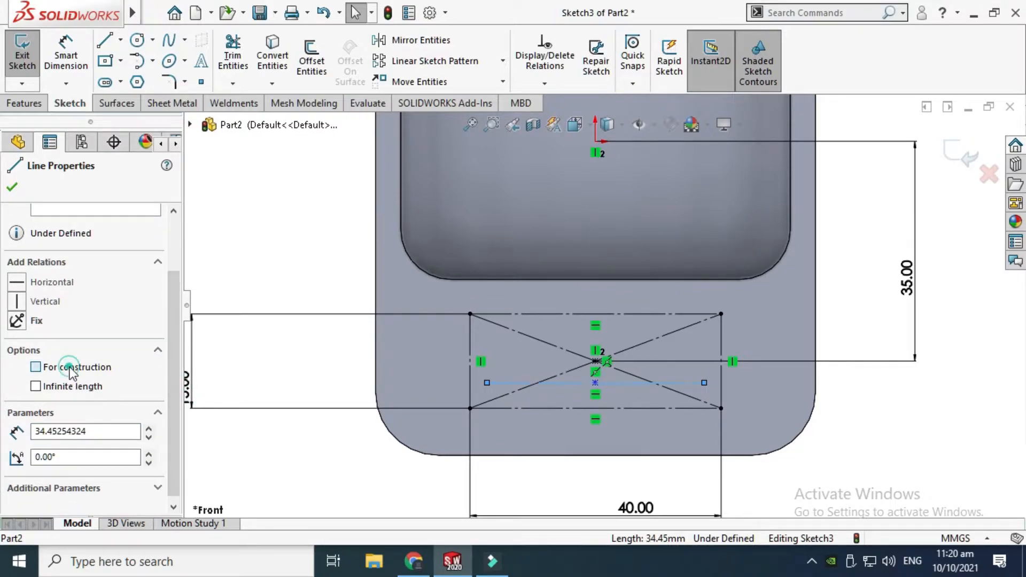
pyautogui.click(12, 186)
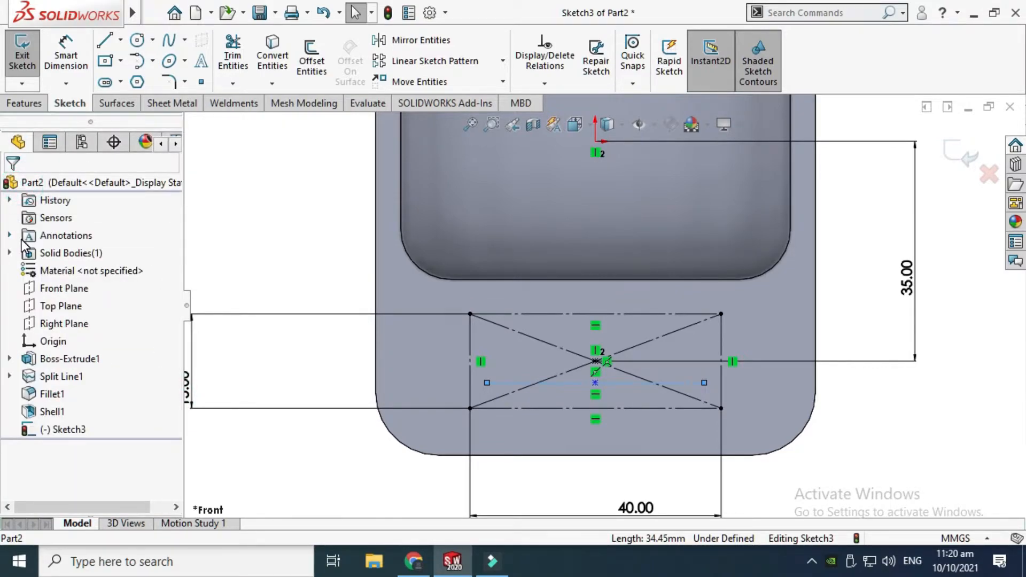
# Step: Dimension the horizontal midpoint construction line 5.47 mm above the rectangle's bottom side
pyautogui.click(66, 55)
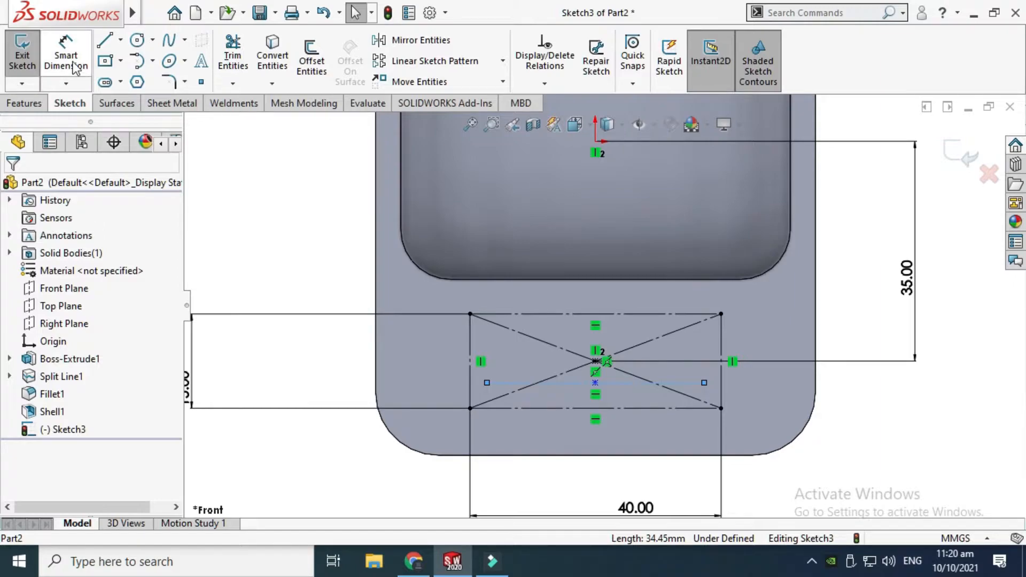
pyautogui.click(643, 383)
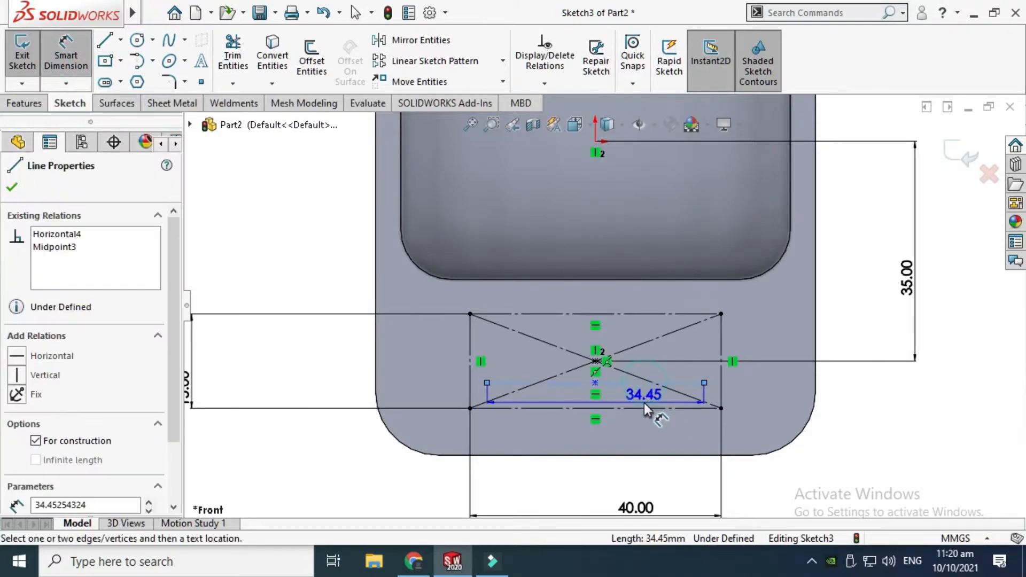
pyautogui.click(645, 409)
pyautogui.click(855, 465)
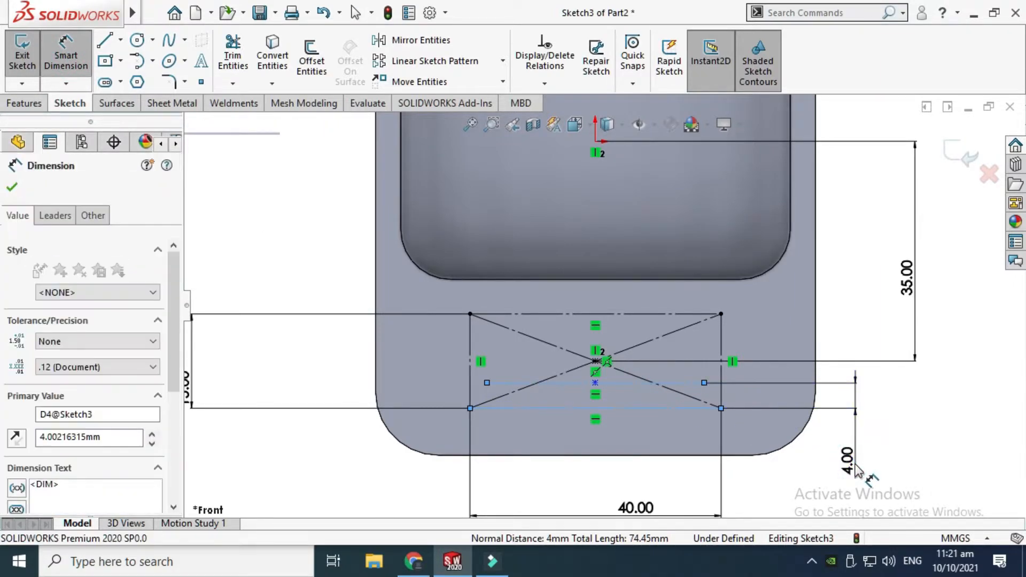
pyautogui.write('5.')
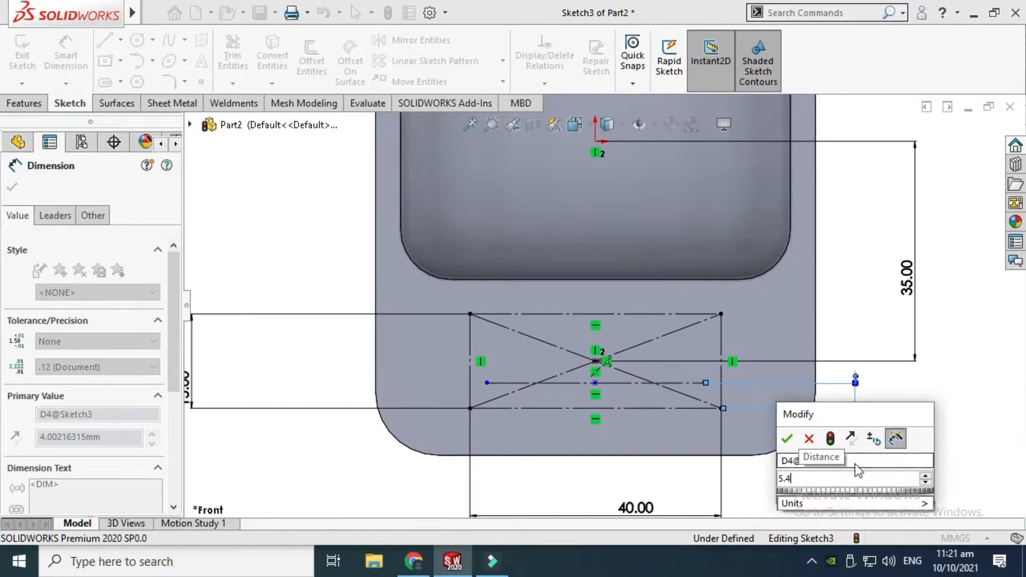
pyautogui.write('47')
pyautogui.press('Return')
pyautogui.press('Escape')
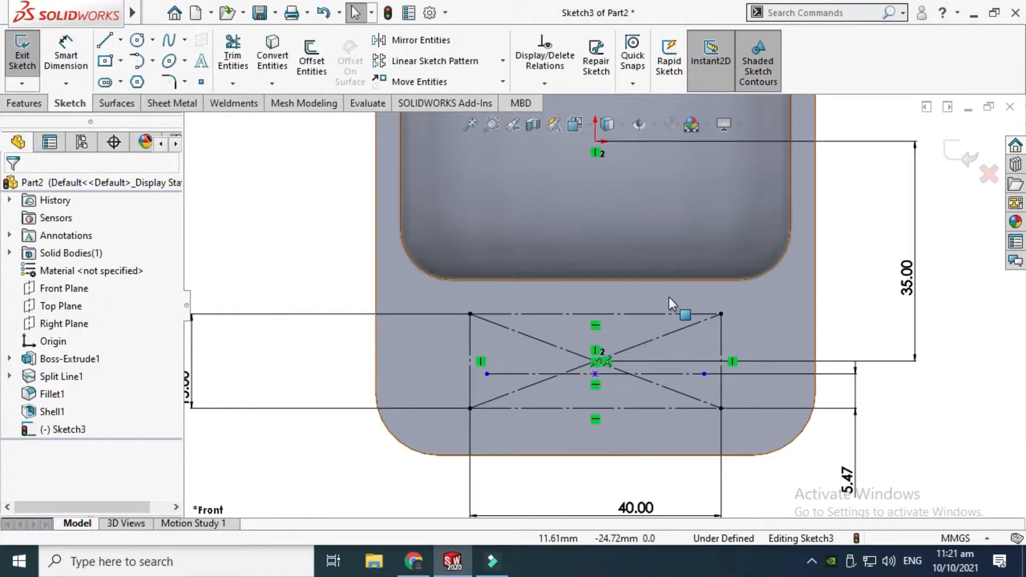
# Step: Add sketch text reading "CADable" along the horizontal construction line, center-aligned on it
pyautogui.scroll(-2, 663, 342)
pyautogui.scroll(3, 662, 342)
pyautogui.moveTo(119, 15)
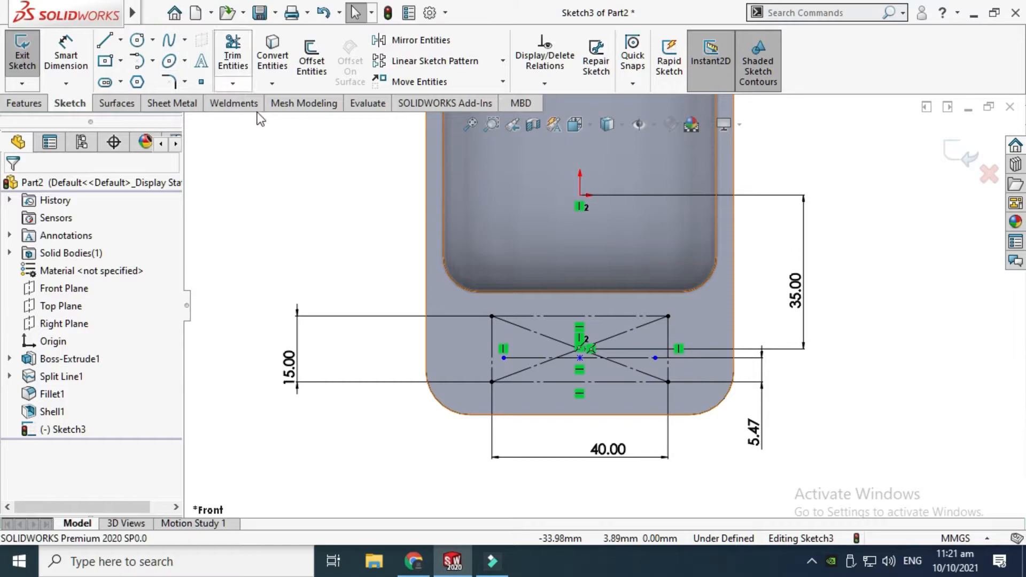
pyautogui.click(200, 62)
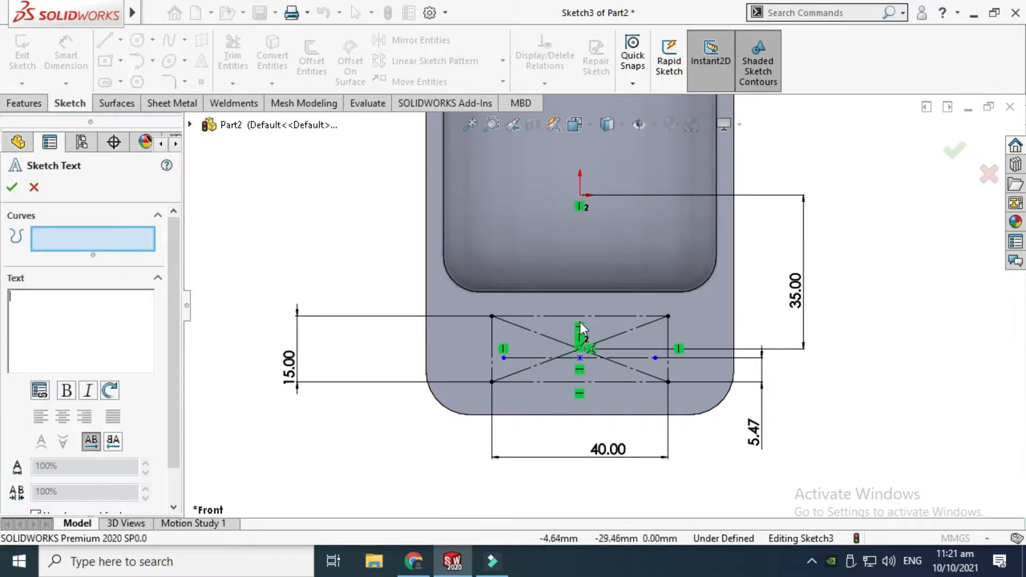
pyautogui.scroll(-4, 581, 327)
pyautogui.click(460, 393)
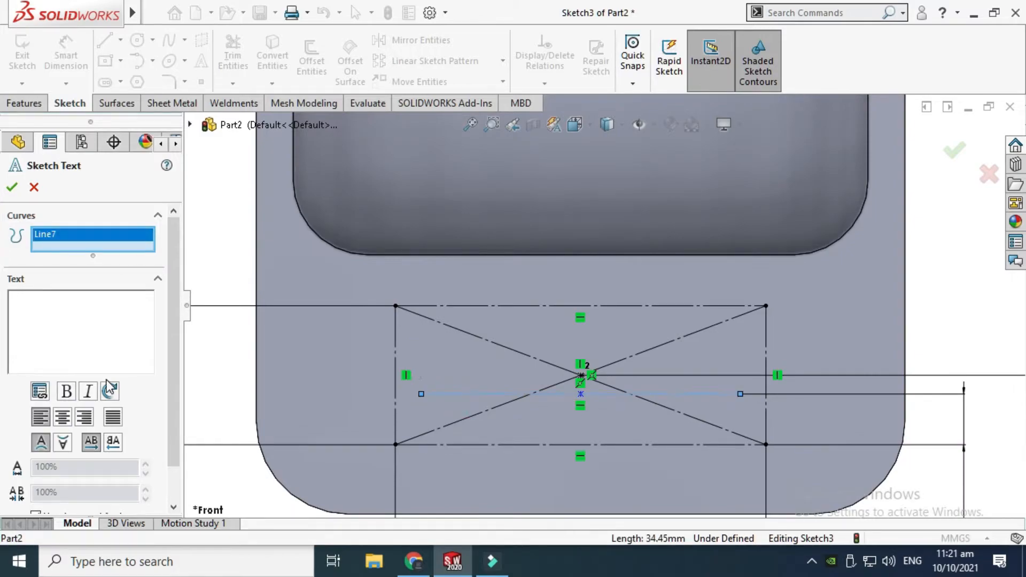
pyautogui.click(53, 304)
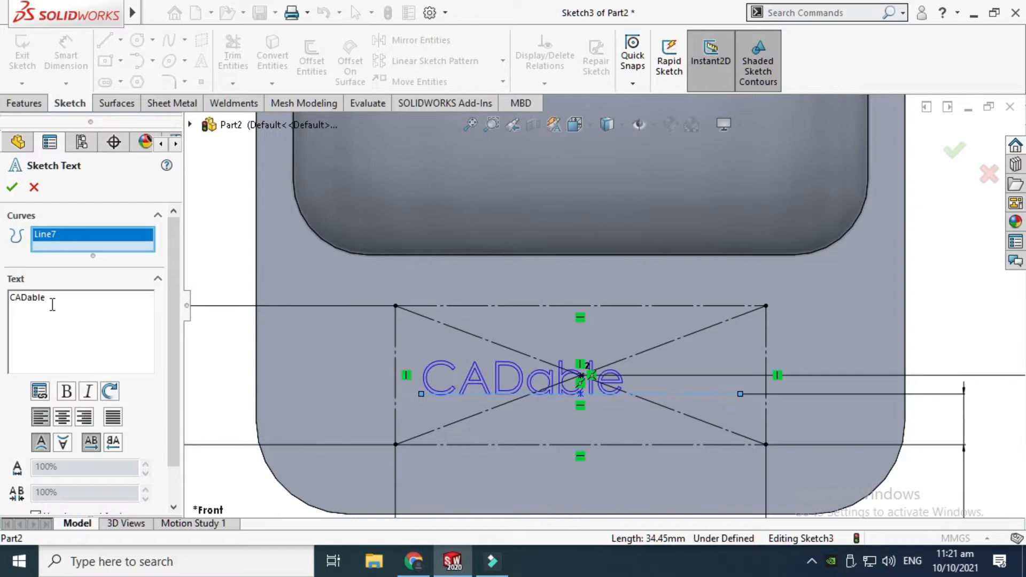
pyautogui.click(62, 418)
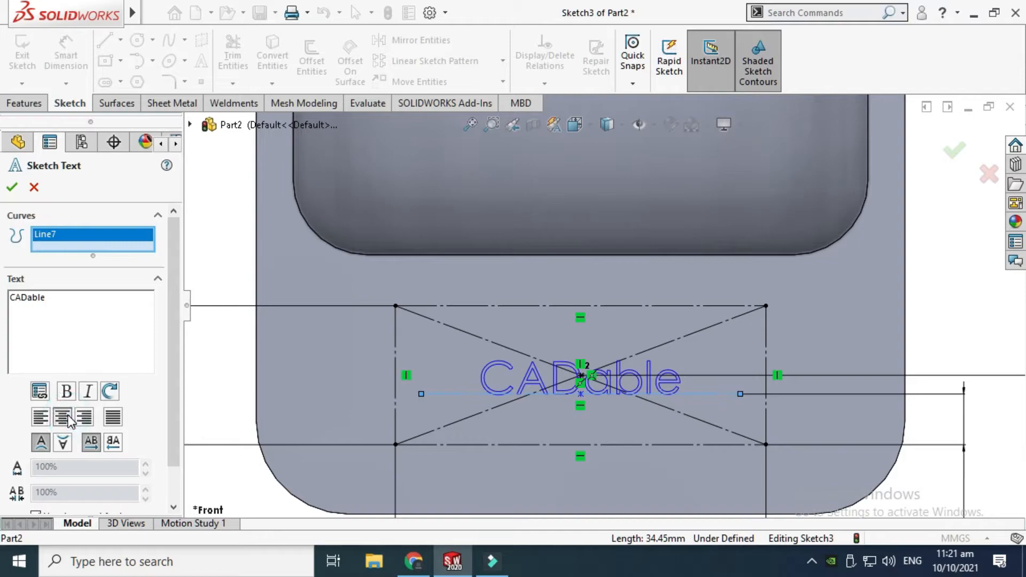
# Step: Stop using the document font for the CADable text and increase its Century Gothic height so it nearly spans the construction line
pyautogui.scroll(3, 573, 343)
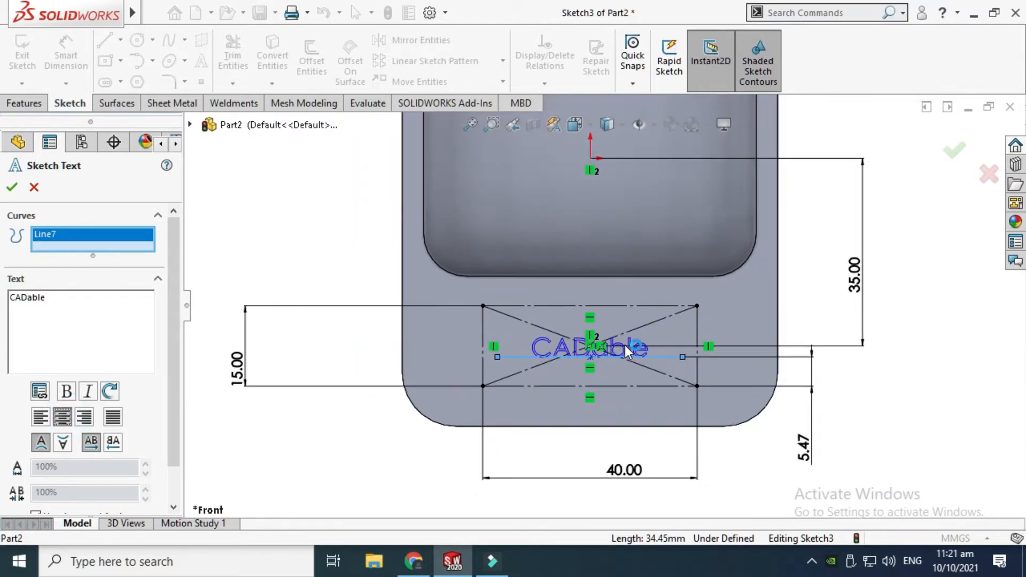
pyautogui.scroll(-4, 578, 338)
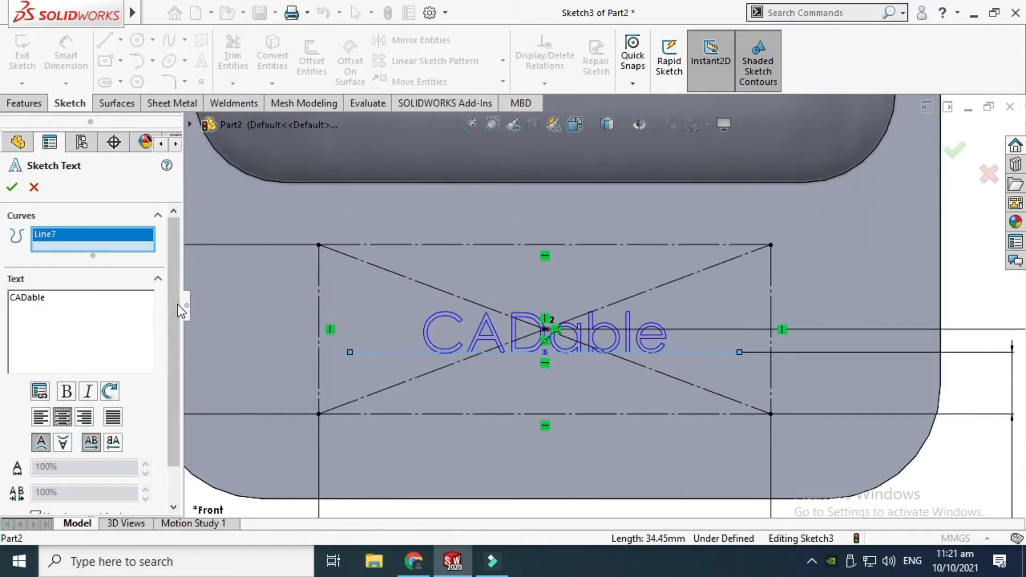
pyautogui.moveTo(175, 278); pyautogui.dragTo(111, 473)
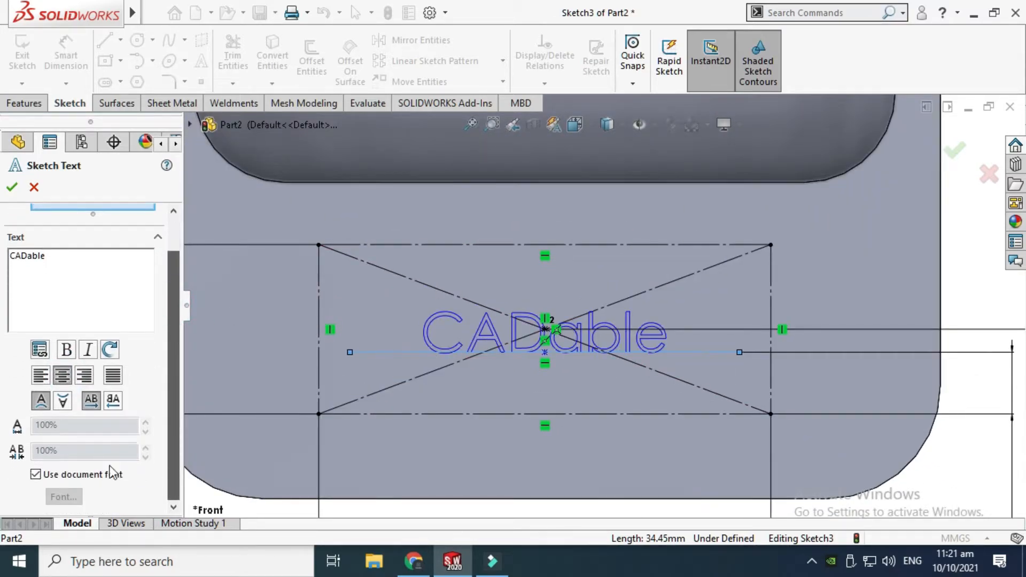
pyautogui.click(35, 474)
pyautogui.click(63, 497)
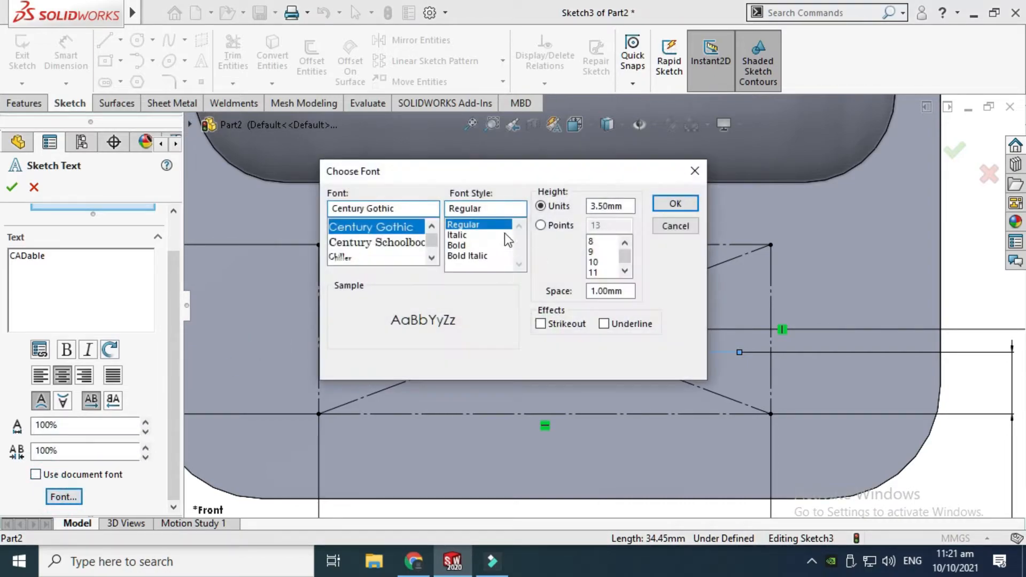
pyautogui.moveTo(588, 187); pyautogui.dragTo(382, 168)
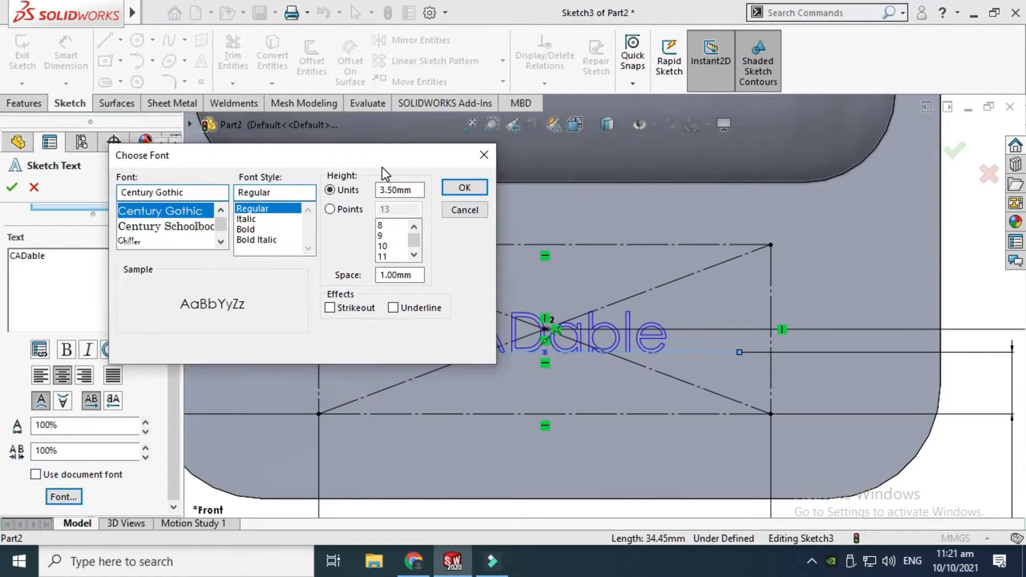
pyautogui.doubleClick(394, 190)
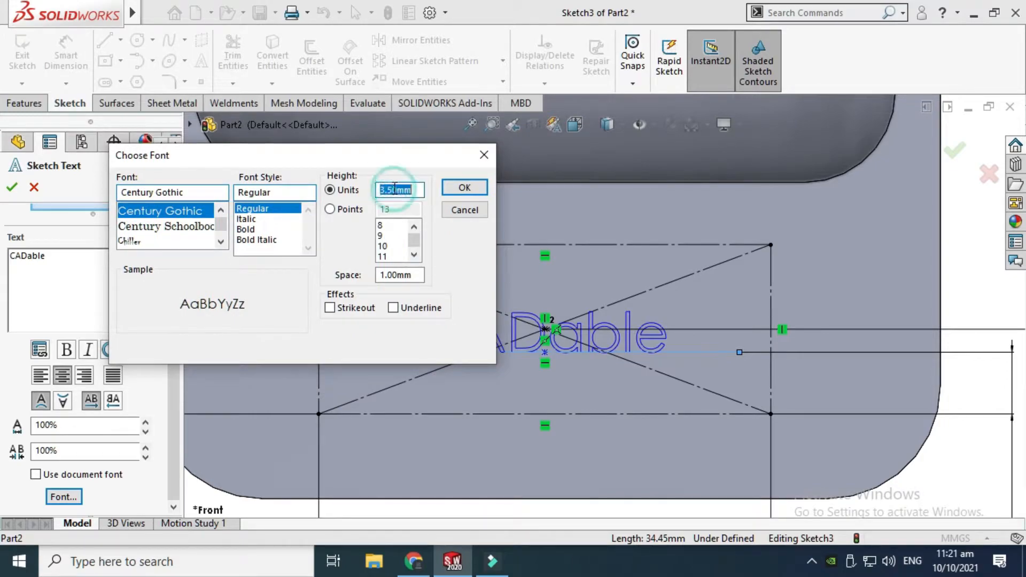
pyautogui.press('Return')
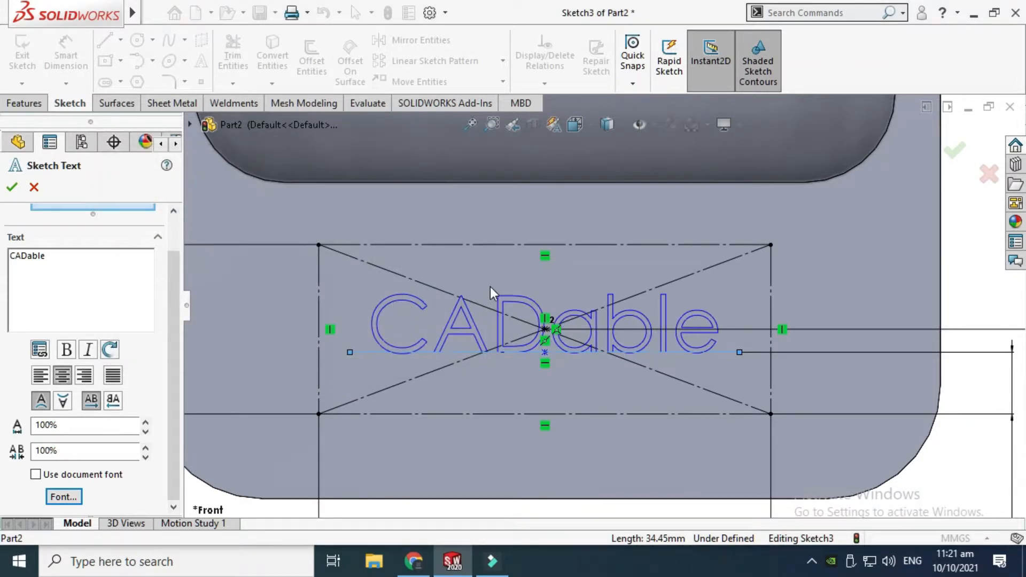
pyautogui.scroll(1, 502, 336)
pyautogui.scroll(3, 528, 325)
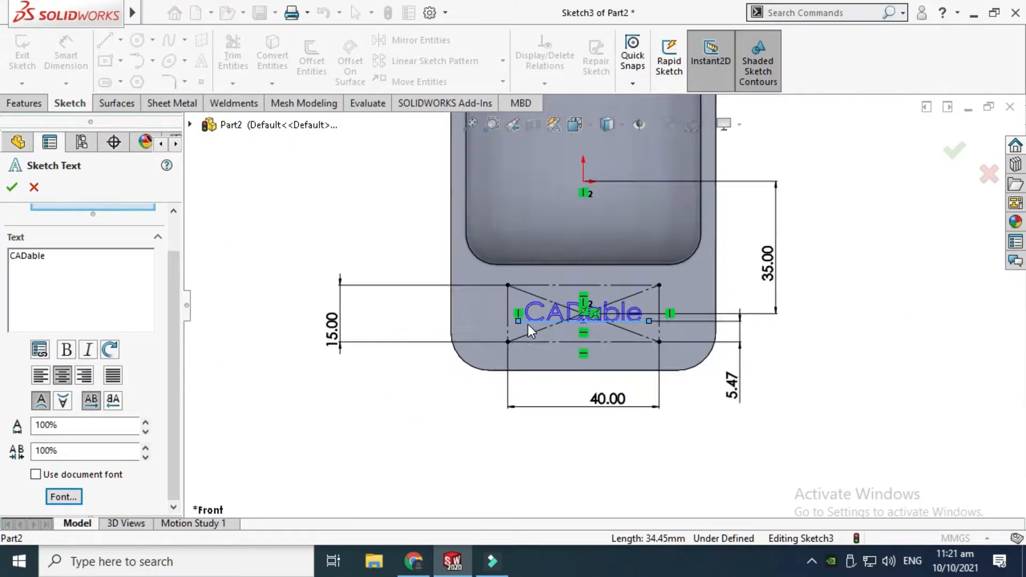
pyautogui.scroll(-2, 512, 305)
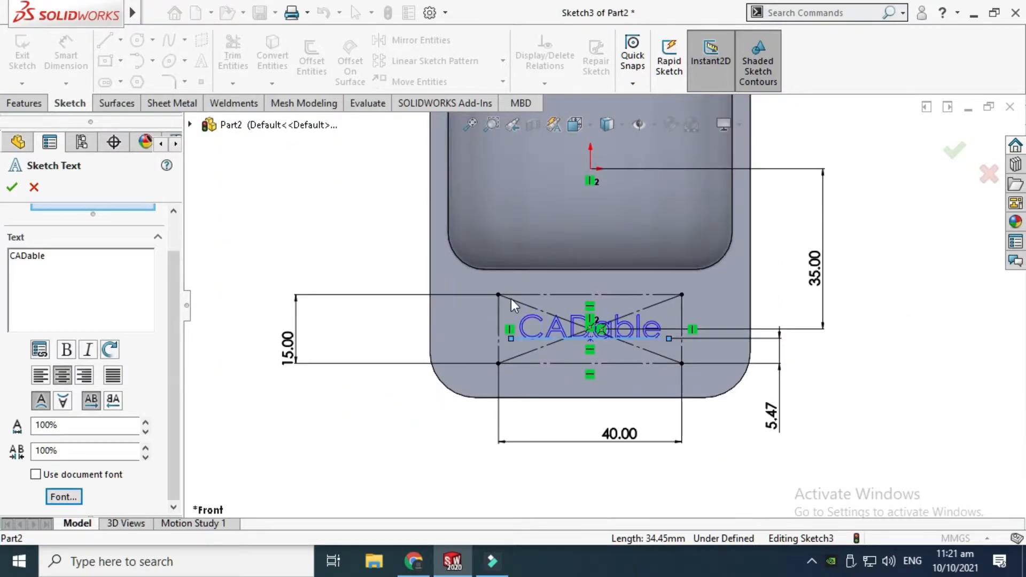
# Step: Accept the CADable sketch text and exit the label sketch
pyautogui.click(12, 187)
pyautogui.click(954, 152)
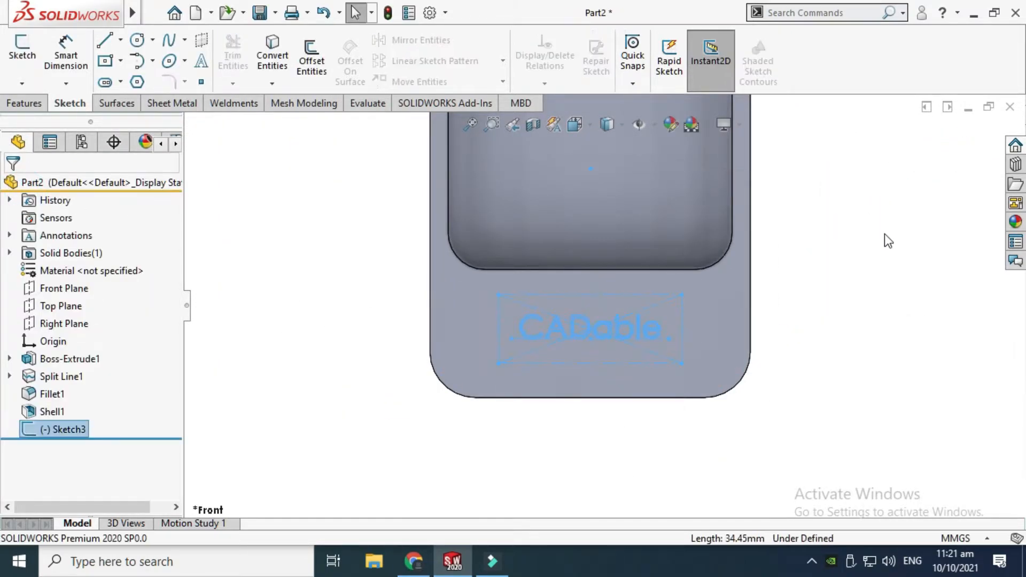
pyautogui.click(886, 236)
pyautogui.scroll(3, 836, 243)
pyautogui.rightClick(801, 188)
pyautogui.click(826, 254)
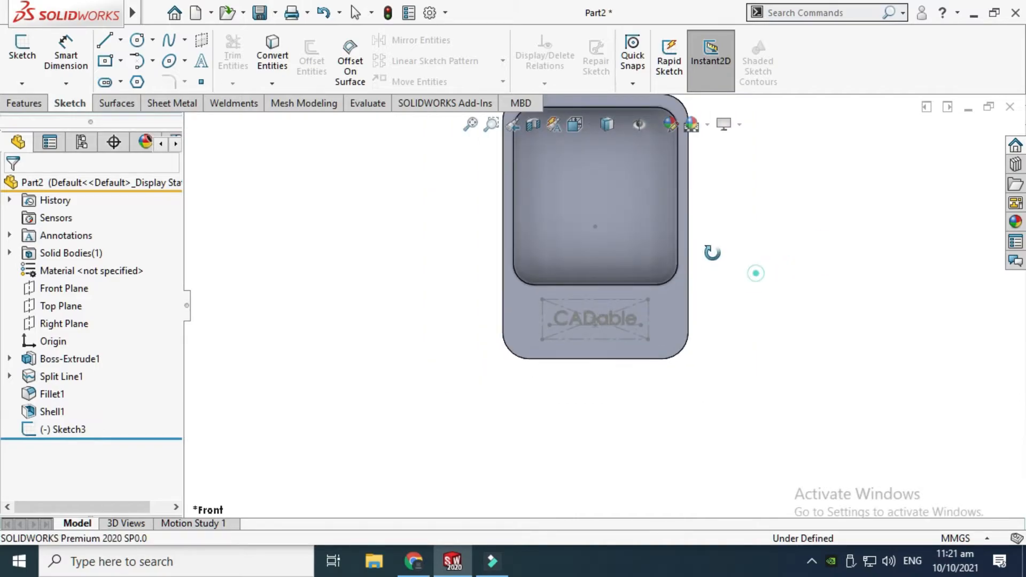
pyautogui.moveTo(711, 252); pyautogui.dragTo(588, 299)
pyautogui.scroll(-3, 515, 323)
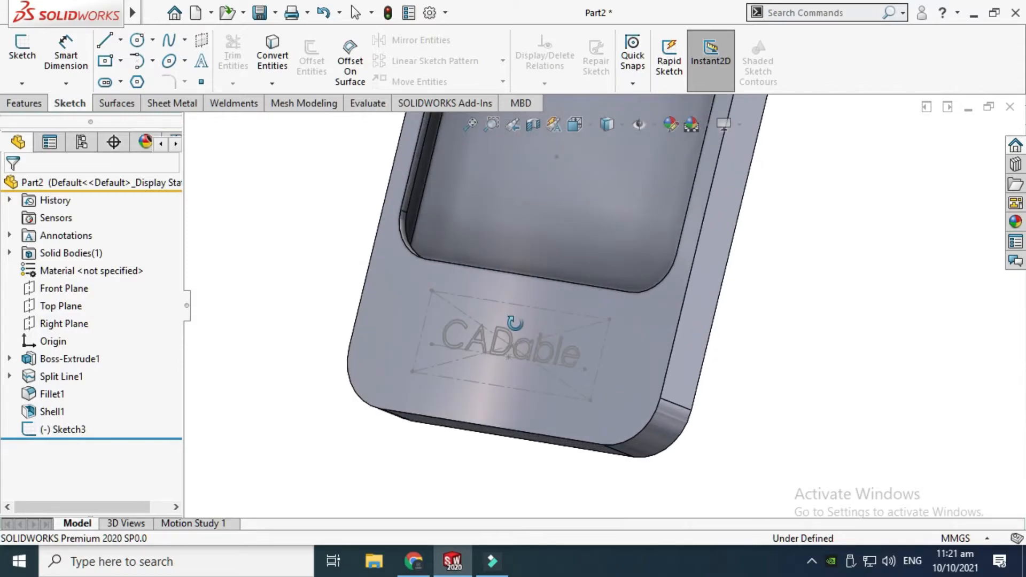
pyautogui.scroll(-5, 475, 318)
pyautogui.press('Escape')
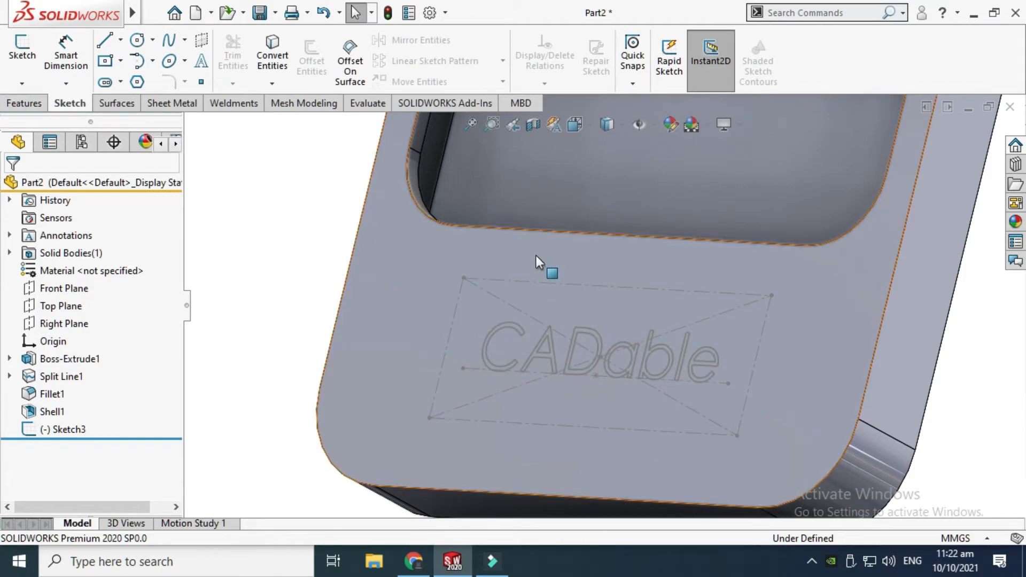
# Step: Reopen the label sketch and convert all four sides of the rectangle around the text from construction to solid lines
pyautogui.click(620, 287)
pyautogui.click(668, 218)
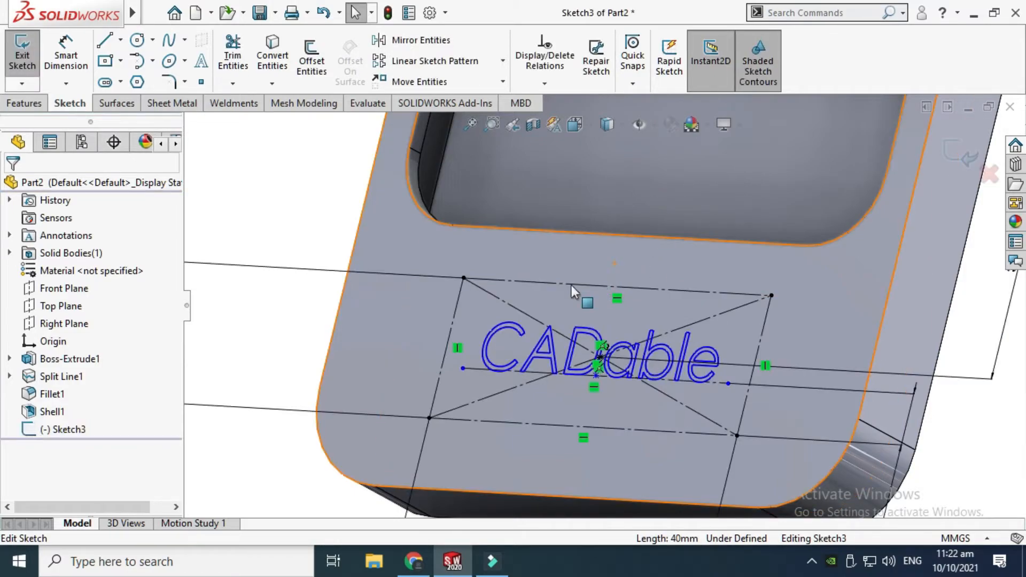
pyautogui.click(535, 281)
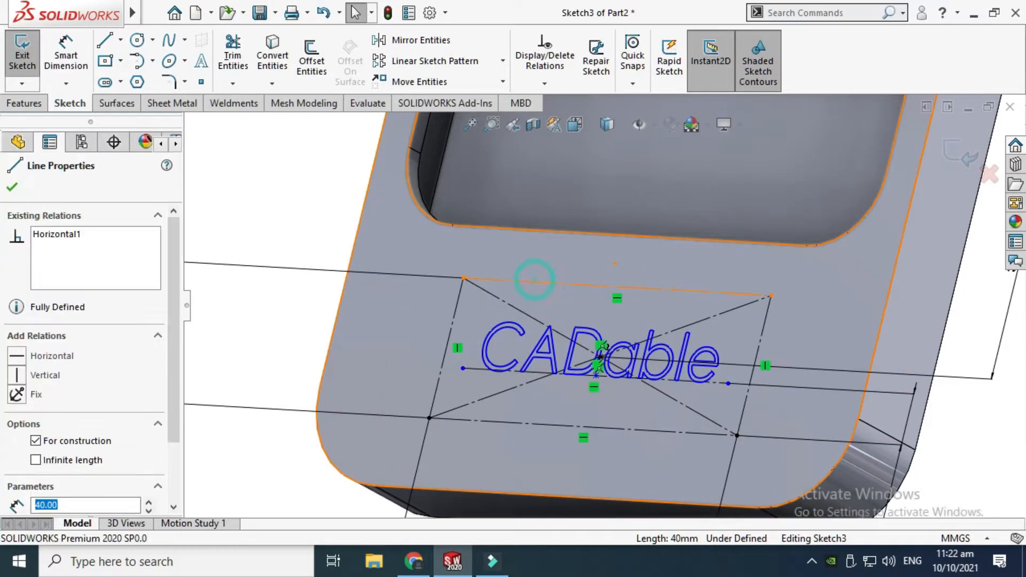
pyautogui.keyDown('ctrl'); pyautogui.click(444, 355); pyautogui.keyUp('ctrl')
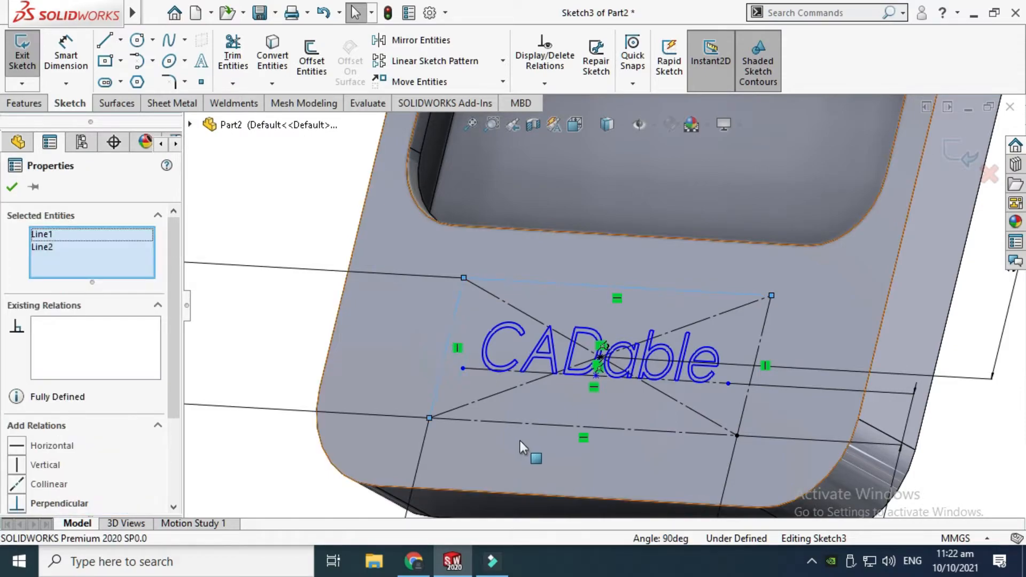
pyautogui.keyDown('ctrl'); pyautogui.click(531, 423); pyautogui.keyUp('ctrl')
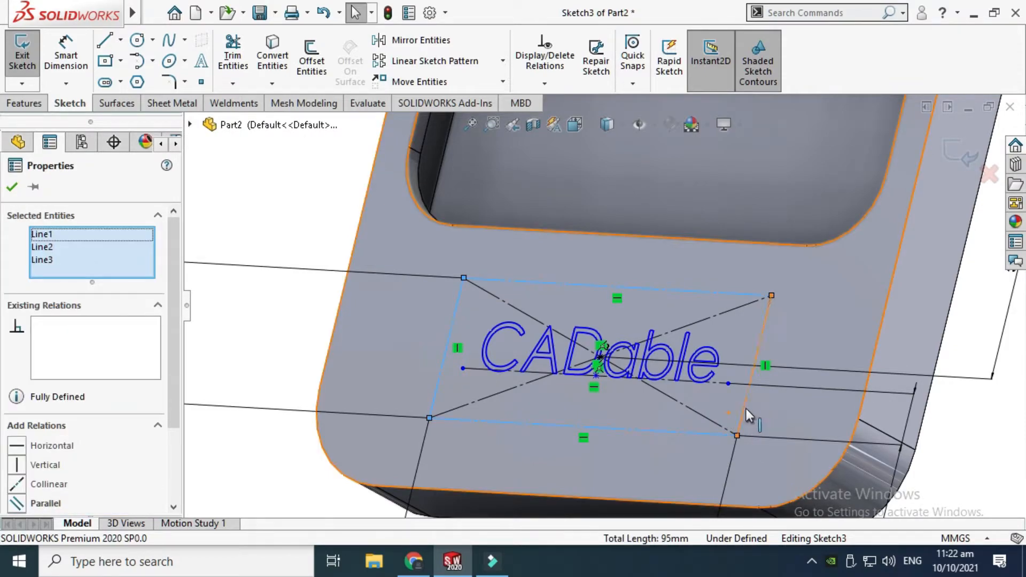
pyautogui.keyDown('ctrl'); pyautogui.click(744, 408); pyautogui.keyUp('ctrl')
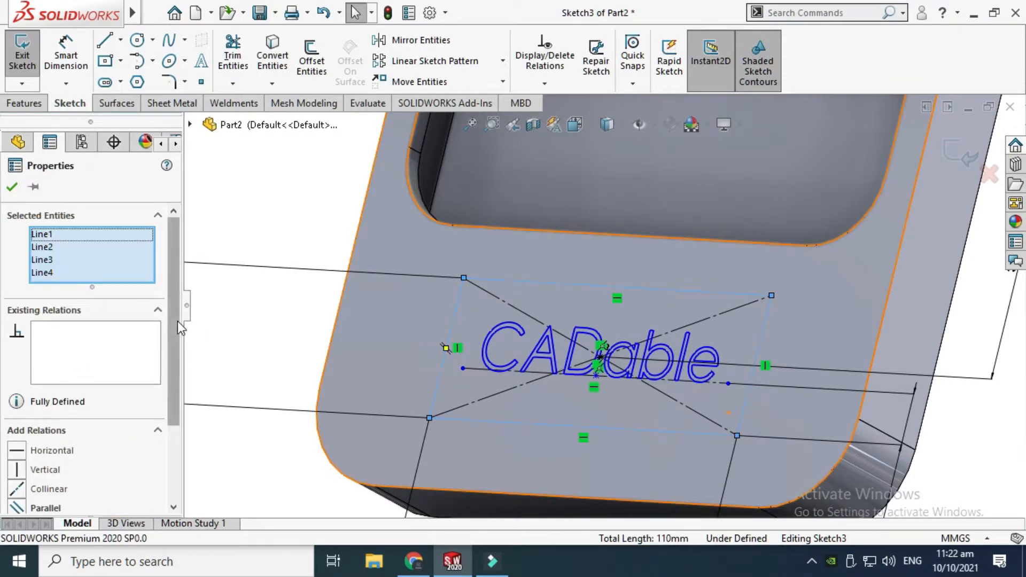
pyautogui.scroll(-3, 176, 246)
pyautogui.click(35, 481)
pyautogui.click(36, 481)
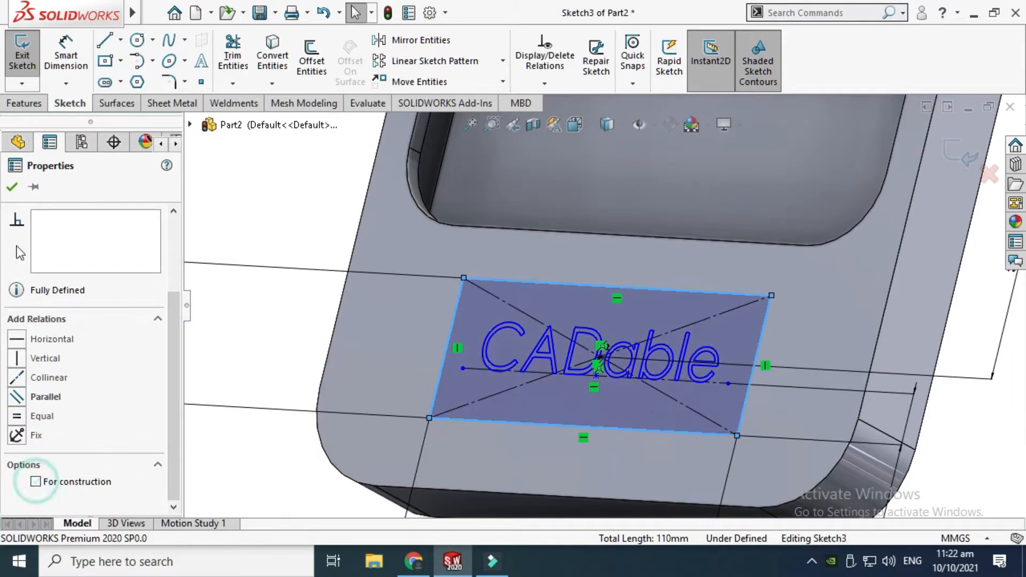
pyautogui.click(13, 187)
# Step: Create a projection Split Line of the current label sketch on the plate's front face
pyautogui.scroll(3, 342, 257)
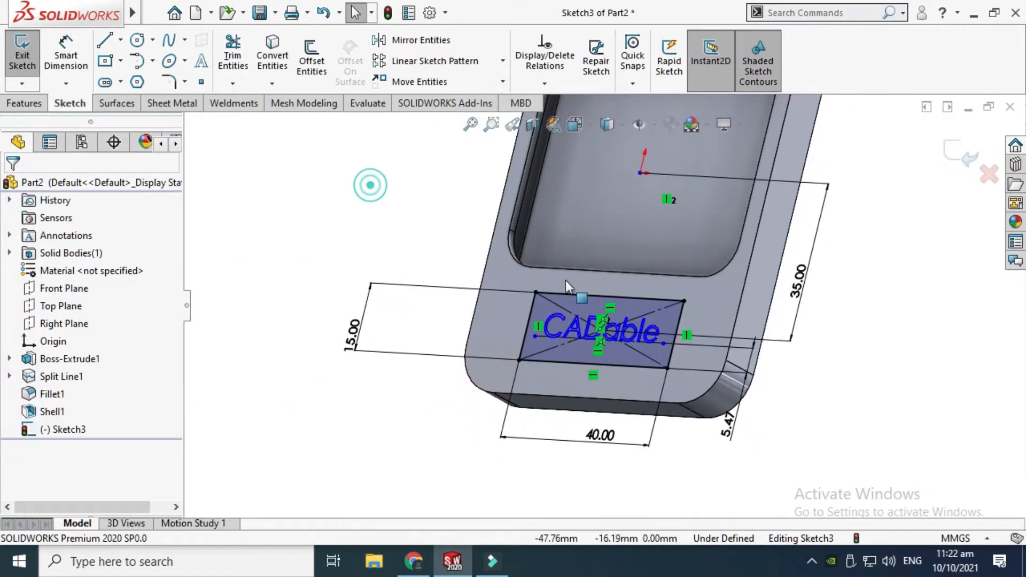
pyautogui.scroll(-3, 602, 277)
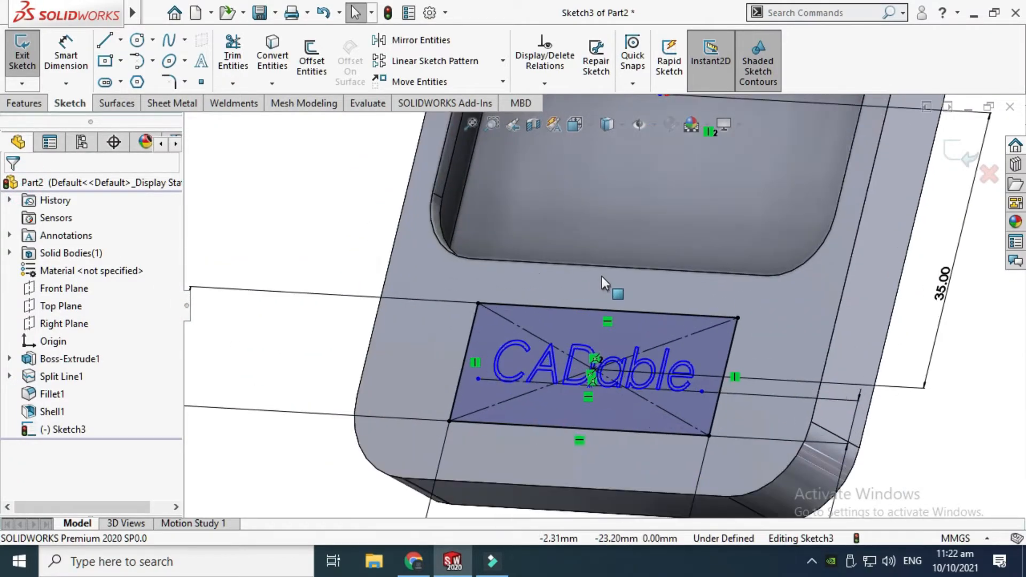
pyautogui.click(24, 102)
pyautogui.click(682, 55)
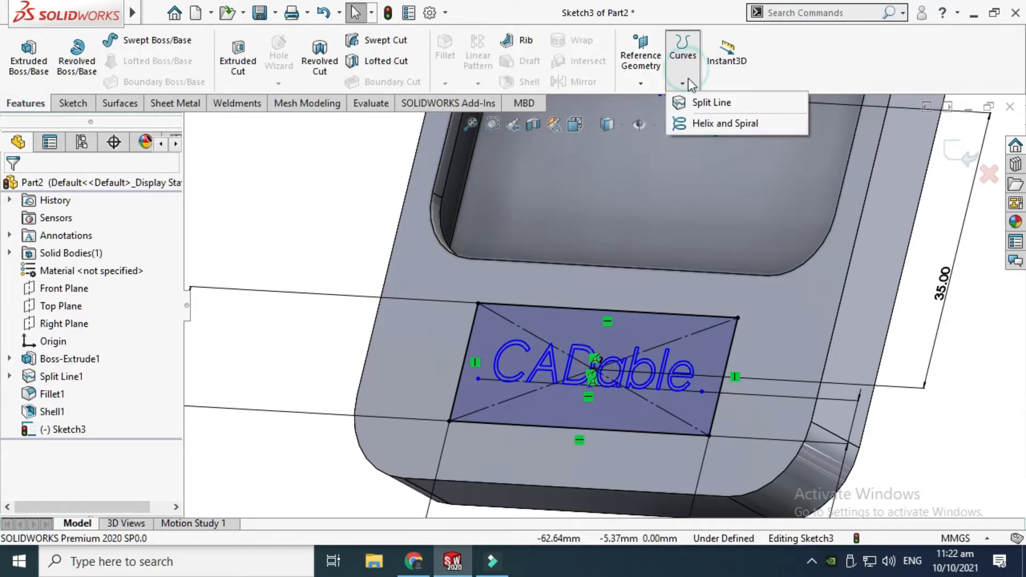
pyautogui.click(698, 100)
pyautogui.scroll(-2, 572, 348)
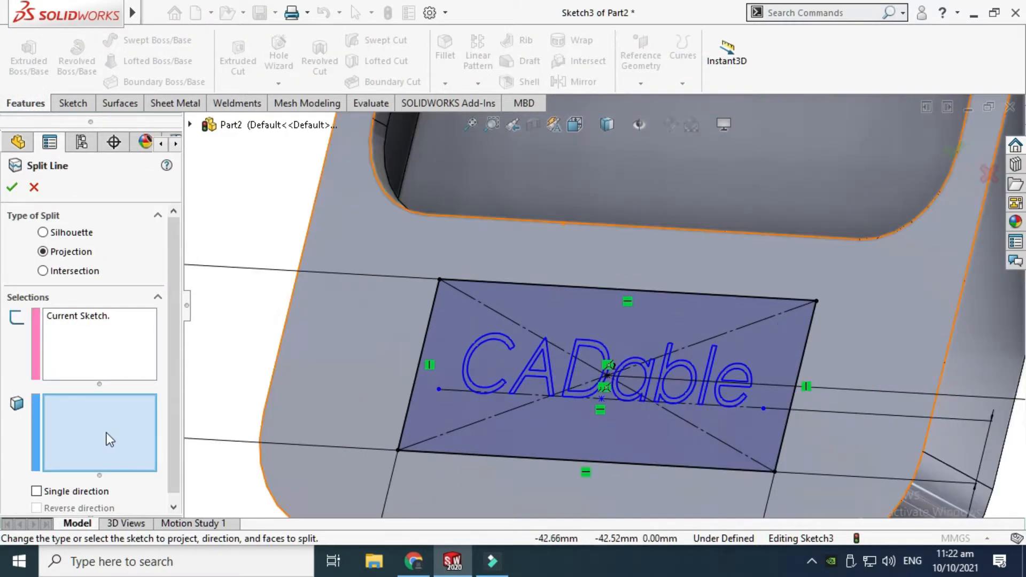
pyautogui.click(334, 330)
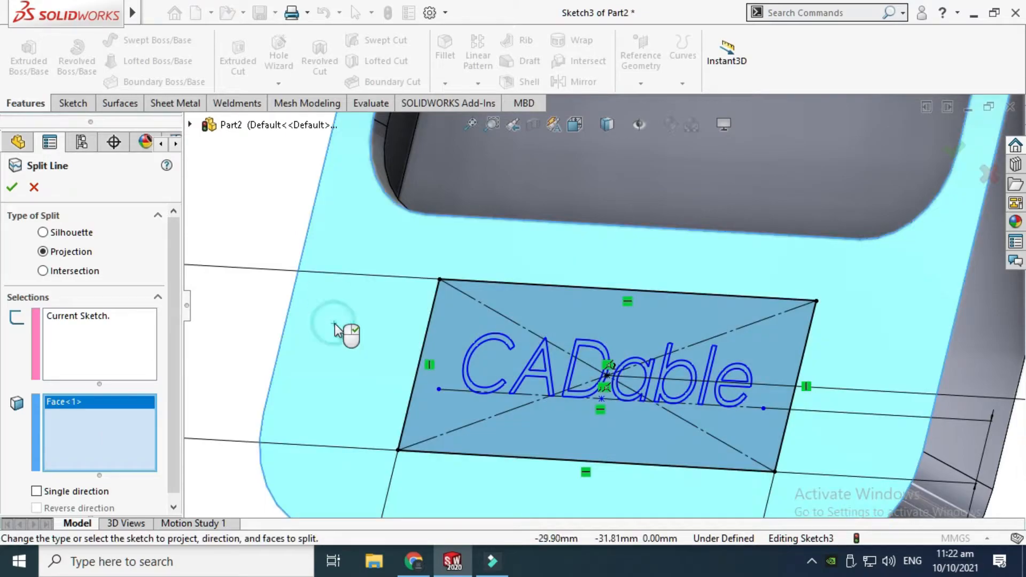
pyautogui.click(11, 188)
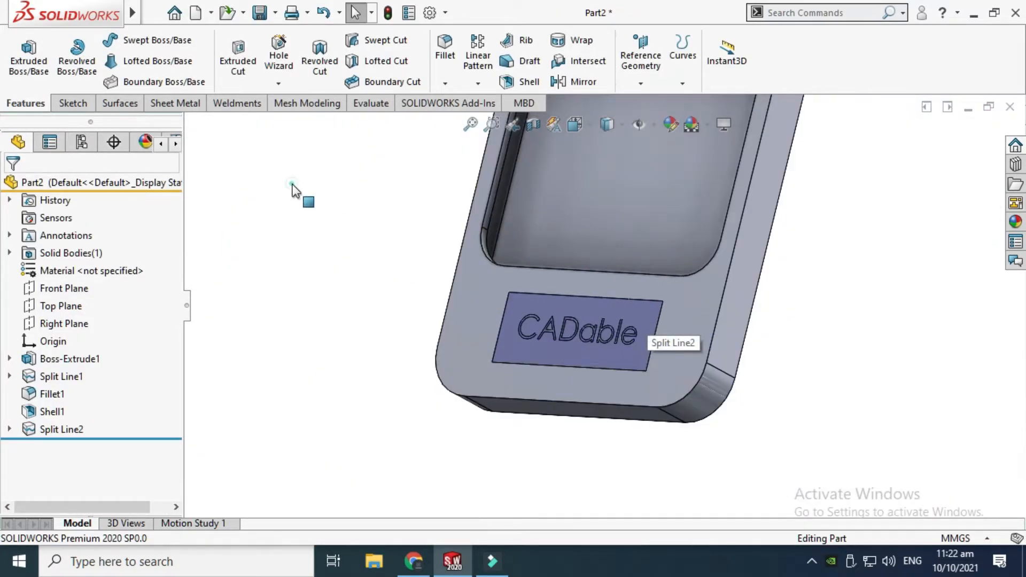
# Step: Examine the split CADable label and its rectangular frame on the plate's front face from several angles
pyautogui.rightClick(299, 190)
pyautogui.click(337, 248)
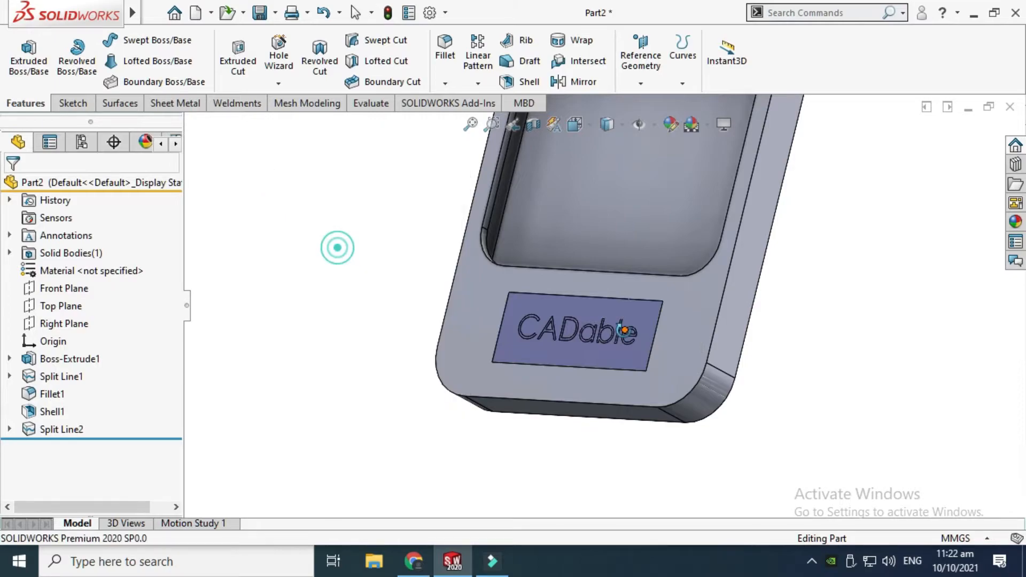
pyautogui.moveTo(622, 330); pyautogui.dragTo(596, 272)
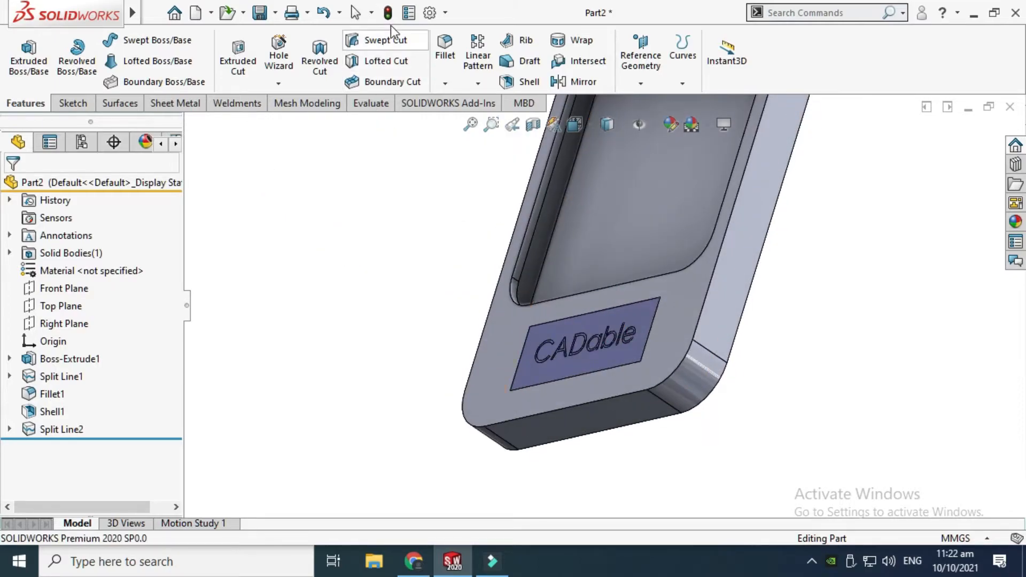
pyautogui.rightClick(405, 216)
pyautogui.click(456, 283)
pyautogui.moveTo(456, 284); pyautogui.dragTo(603, 373)
pyautogui.scroll(-5, 601, 363)
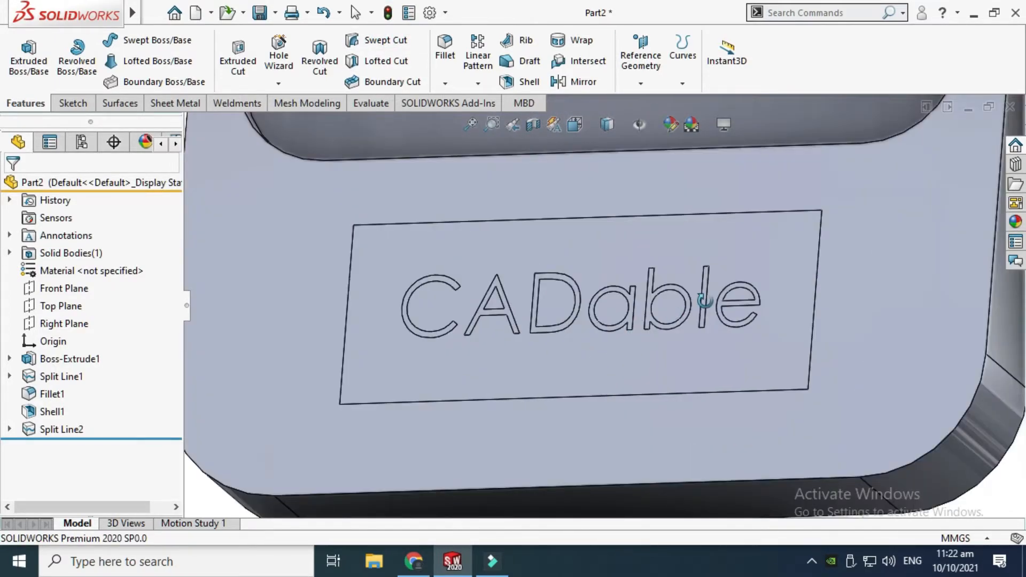
pyautogui.moveTo(682, 297); pyautogui.dragTo(728, 293)
pyautogui.scroll(5, 614, 289)
pyautogui.scroll(-5, 615, 289)
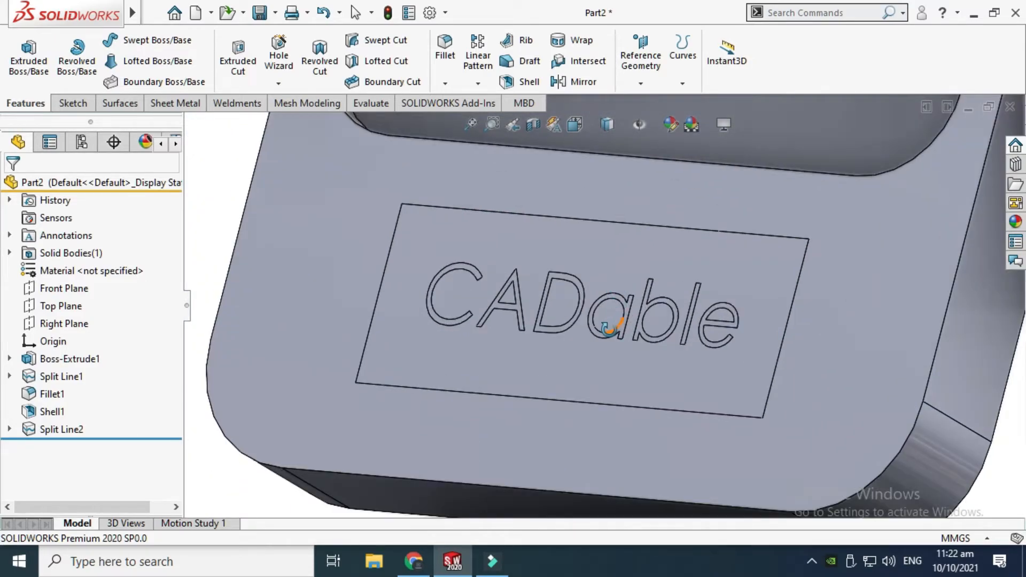
pyautogui.moveTo(609, 326); pyautogui.dragTo(721, 271)
pyautogui.scroll(-3, 720, 270)
pyautogui.press('Escape')
pyautogui.click(719, 267)
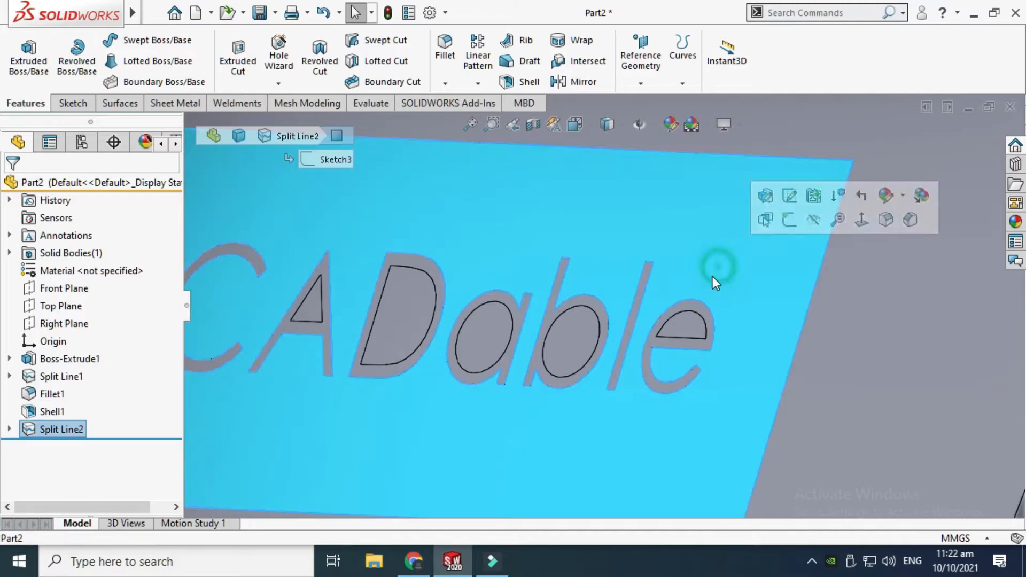
pyautogui.scroll(5, 668, 294)
pyautogui.click(296, 245)
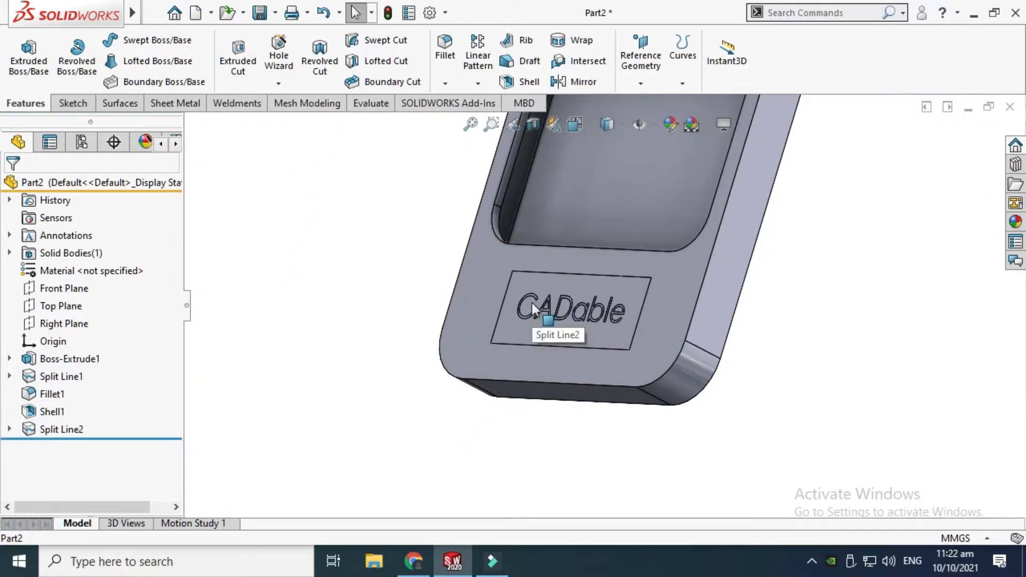
# Step: Fillet the plate's front and rear outer perimeter edges with a 1 mm symmetric radius
pyautogui.scroll(4, 561, 321)
pyautogui.scroll(-2, 666, 195)
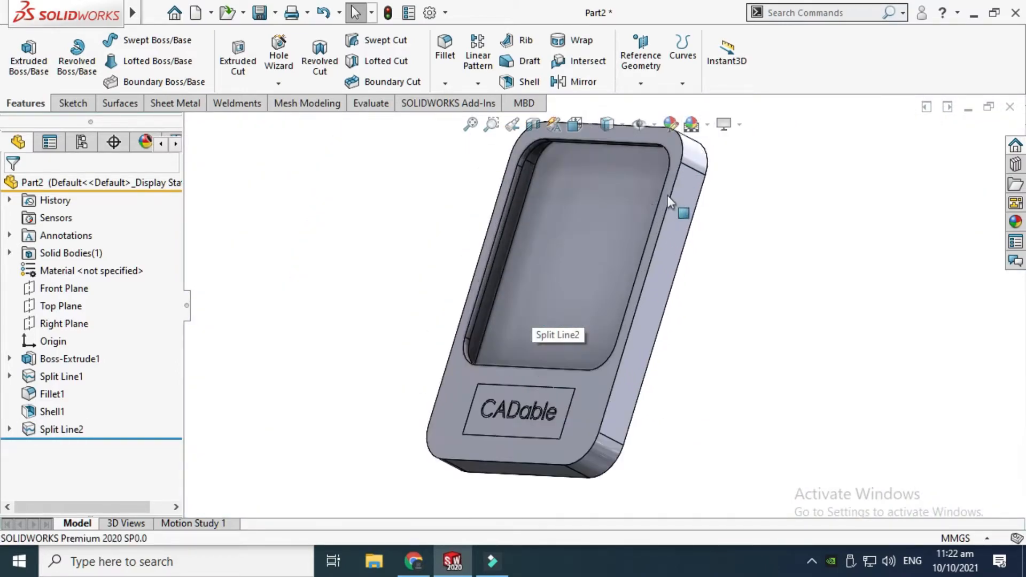
pyautogui.scroll(-2, 667, 196)
pyautogui.scroll(1, 674, 168)
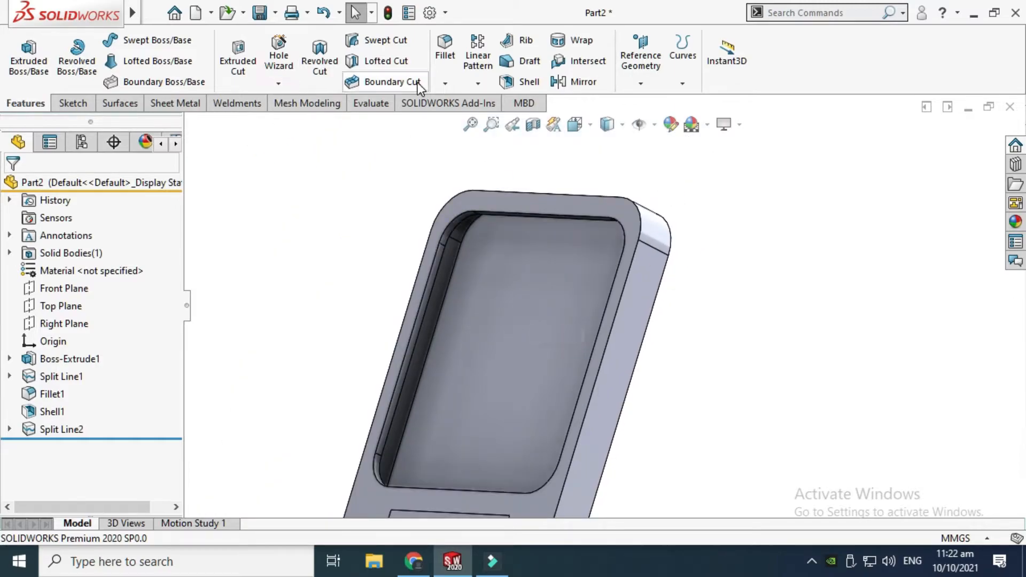
pyautogui.click(445, 83)
pyautogui.click(460, 96)
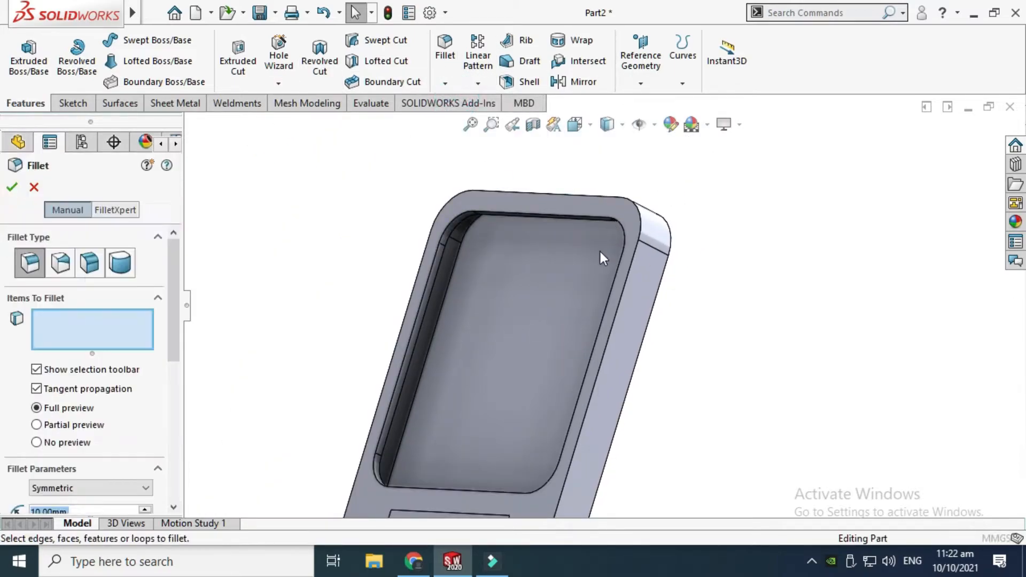
pyautogui.scroll(-3, 105, 425)
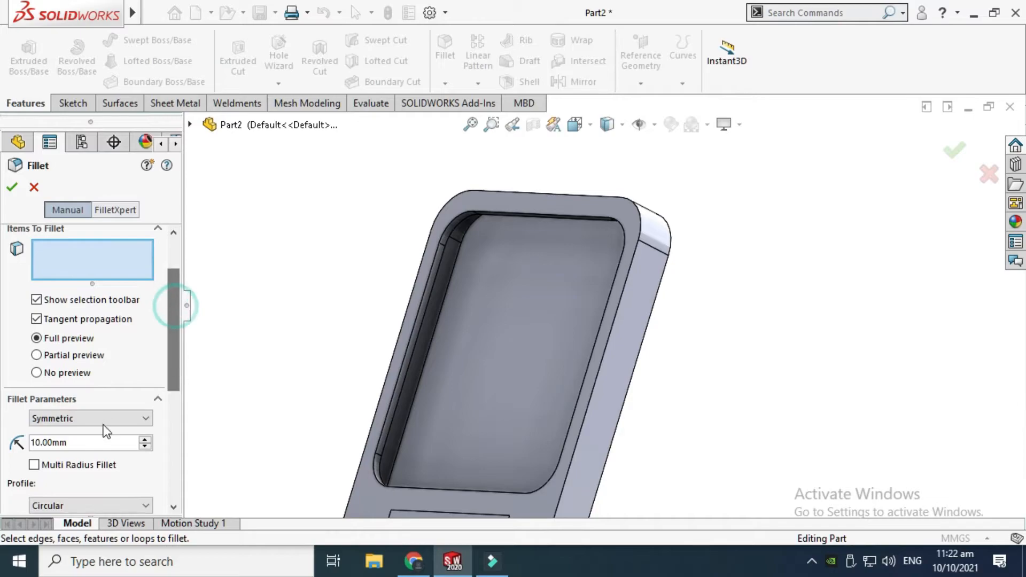
pyautogui.doubleClick(109, 442)
pyautogui.write('1')
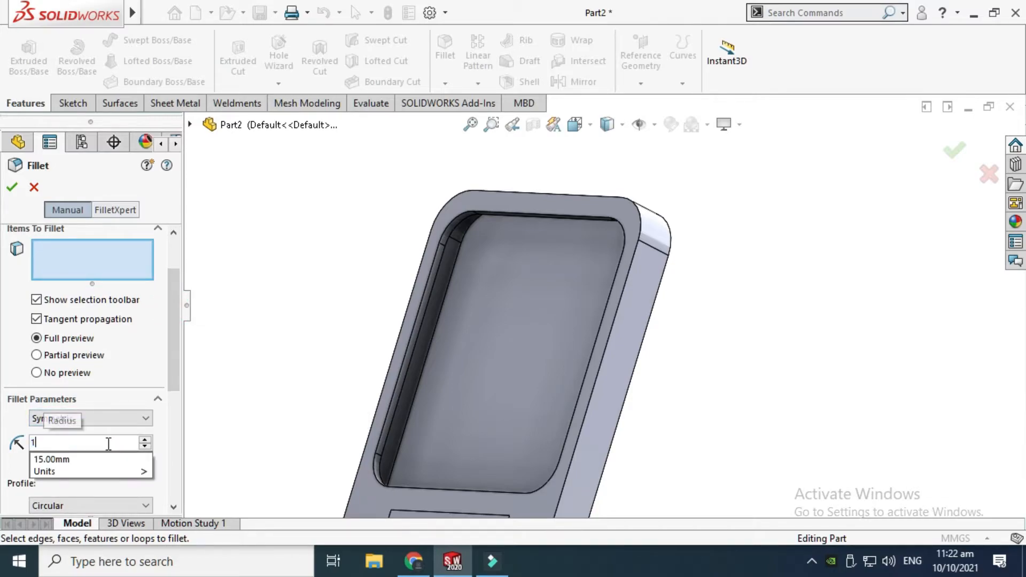
pyautogui.press('Return')
pyautogui.click(636, 288)
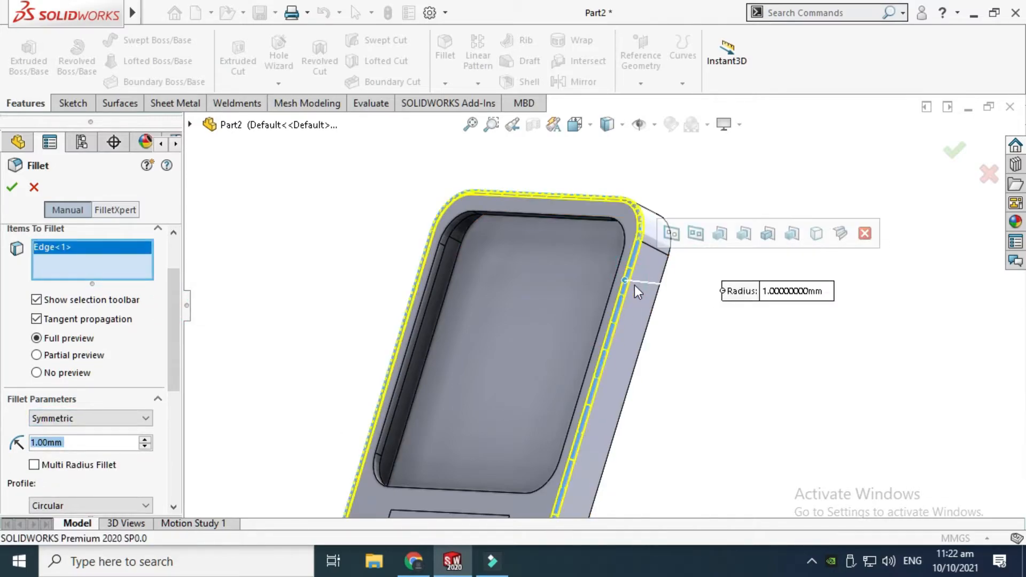
pyautogui.click(431, 251)
pyautogui.click(12, 186)
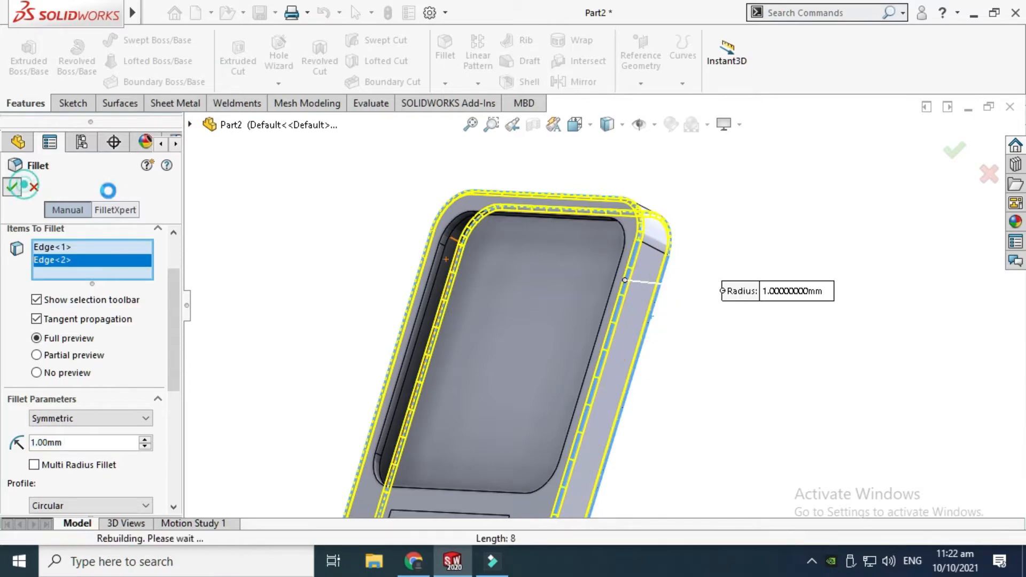
# Step: Open the Satin Finish plastic appearances in the appearance library
pyautogui.scroll(-3, 505, 352)
pyautogui.rightClick(427, 195)
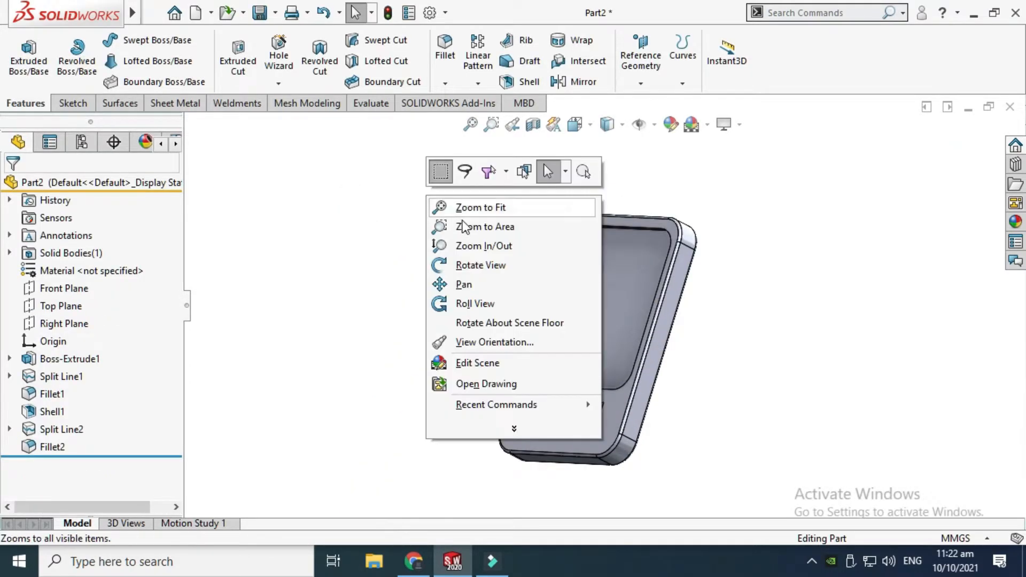
pyautogui.click(529, 265)
pyautogui.moveTo(509, 248); pyautogui.dragTo(524, 317)
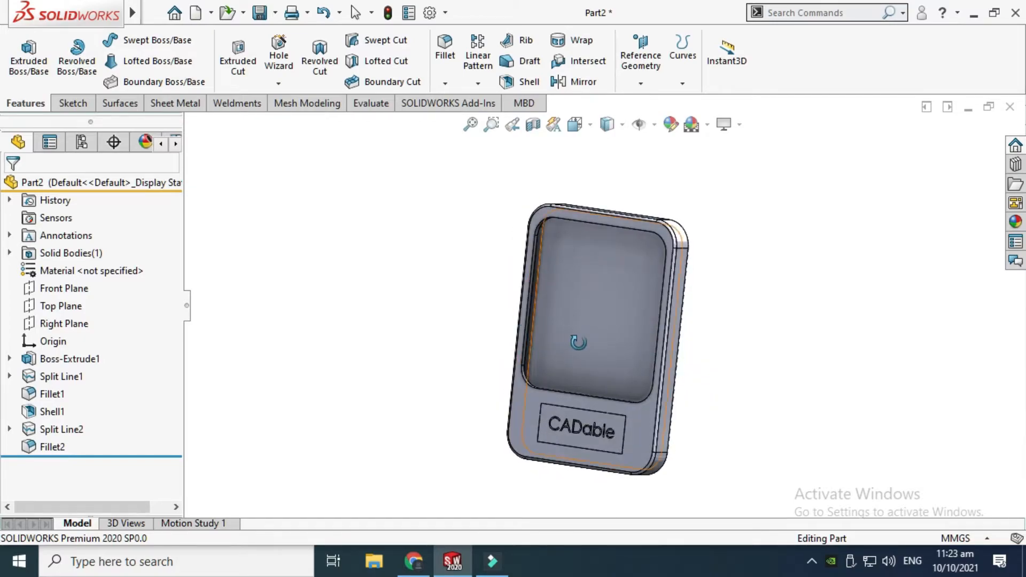
pyautogui.click(1015, 223)
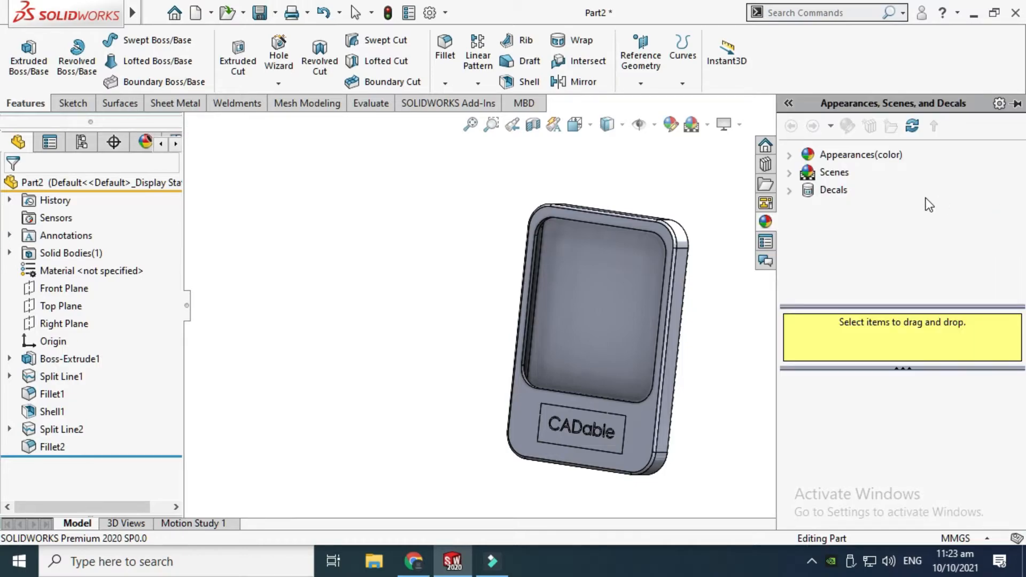
pyautogui.click(797, 155)
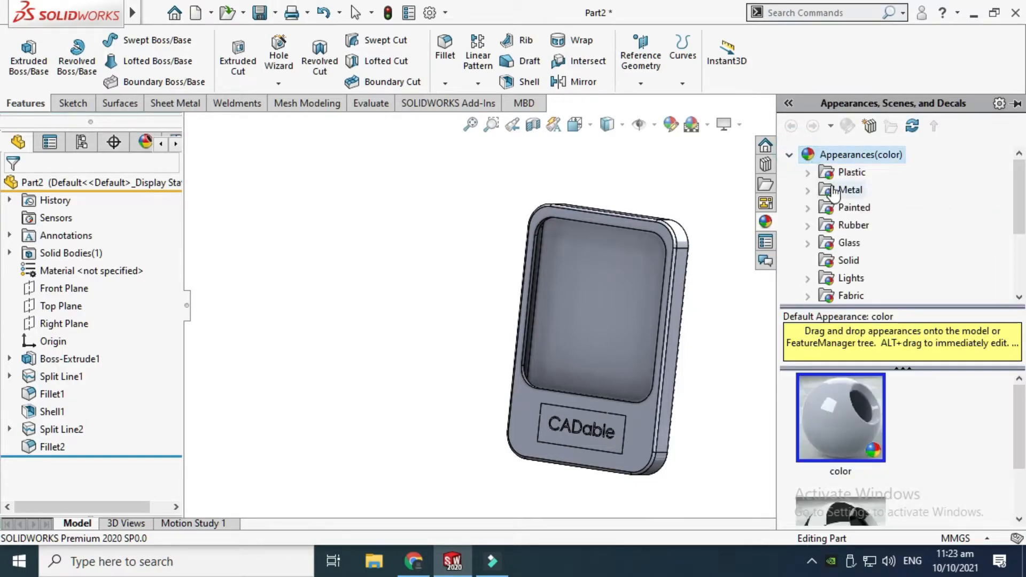
pyautogui.click(810, 172)
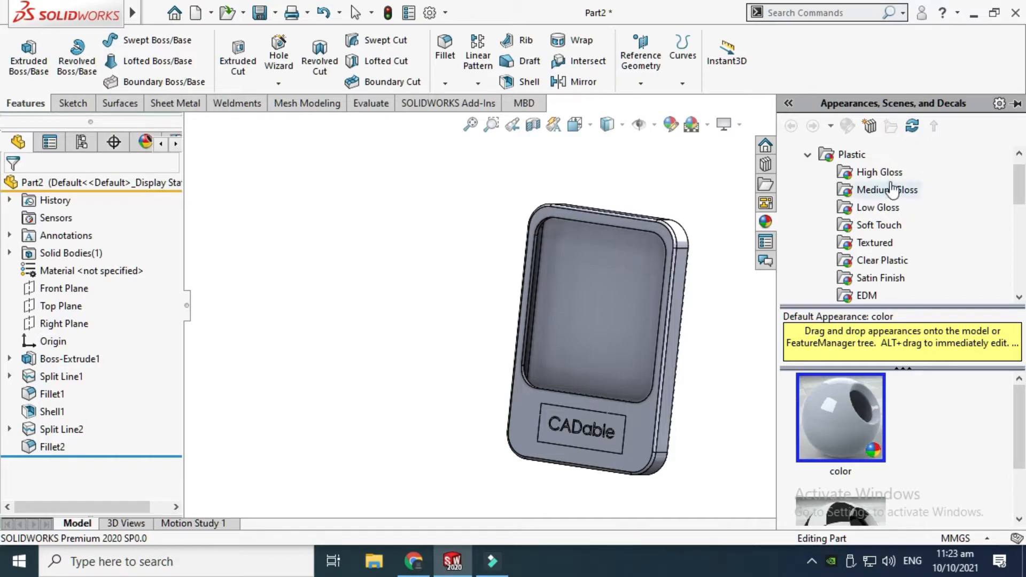
pyautogui.scroll(-1, 876, 267)
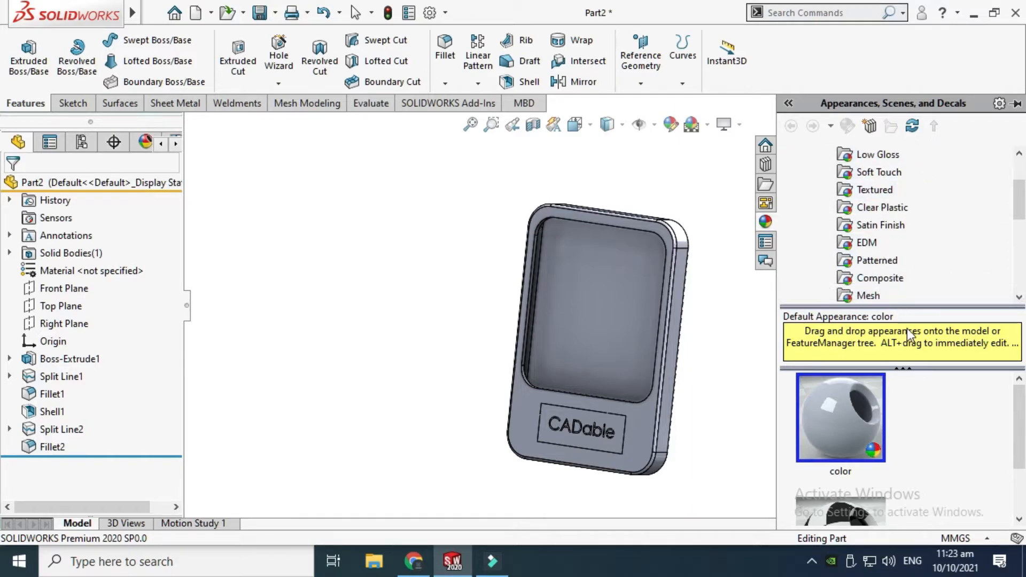
pyautogui.click(879, 227)
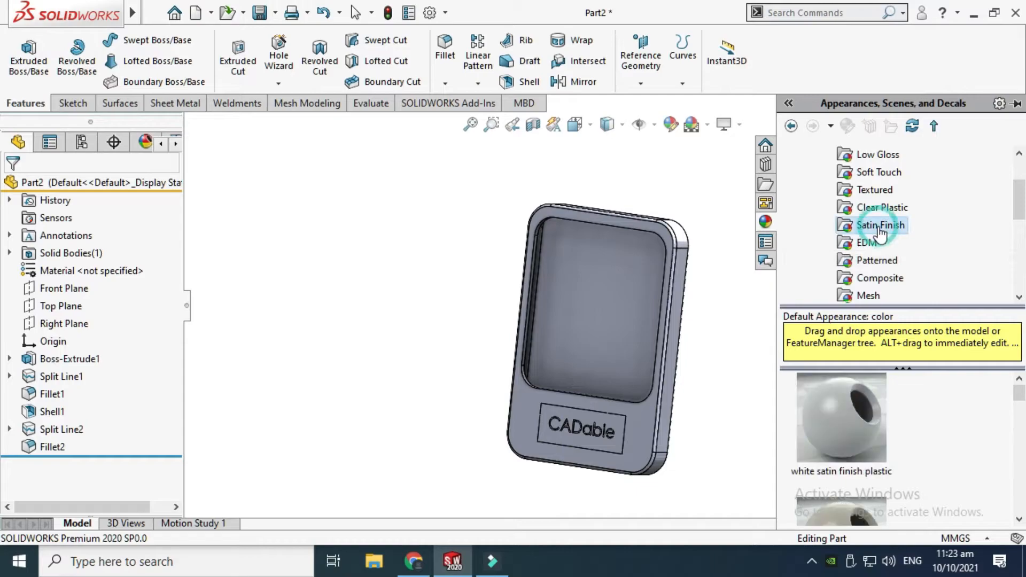
pyautogui.scroll(-1, 944, 447)
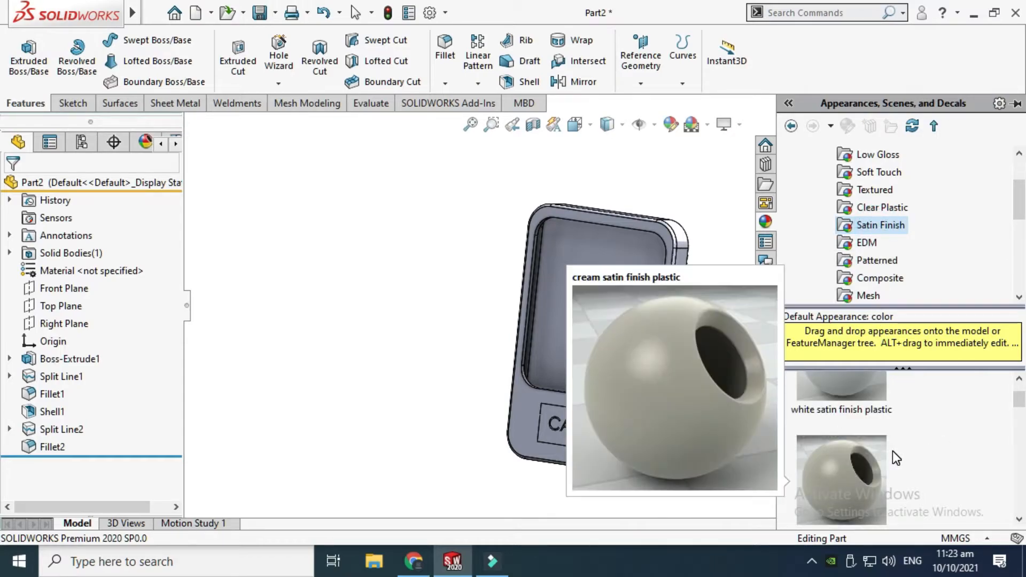
pyautogui.scroll(1, 892, 451)
# Step: Widen the appearance library and apply the cream satin finish plastic appearance to the whole part
pyautogui.moveTo(779, 414); pyautogui.dragTo(671, 409)
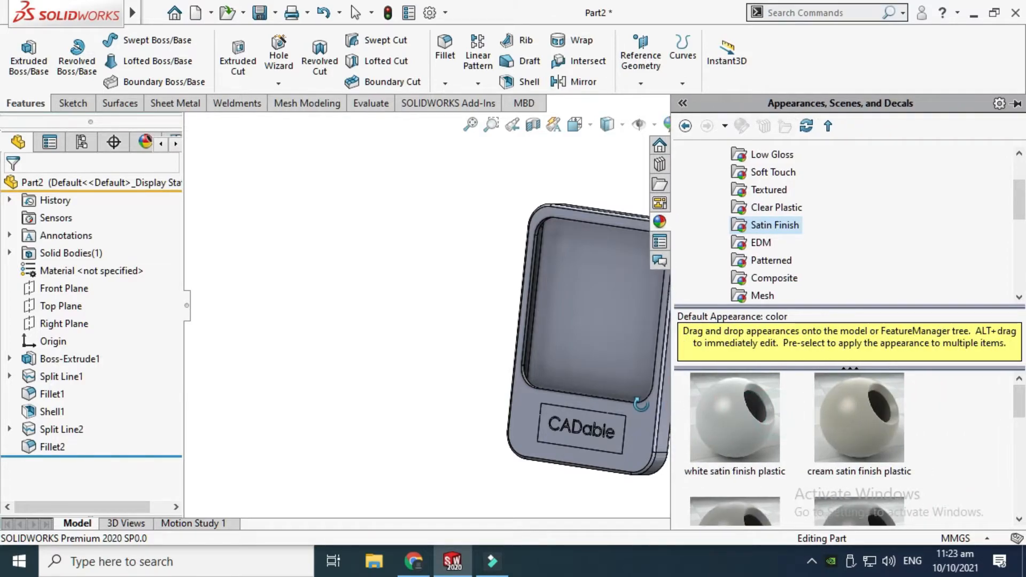
pyautogui.moveTo(473, 292); pyautogui.dragTo(452, 326, button='middle')
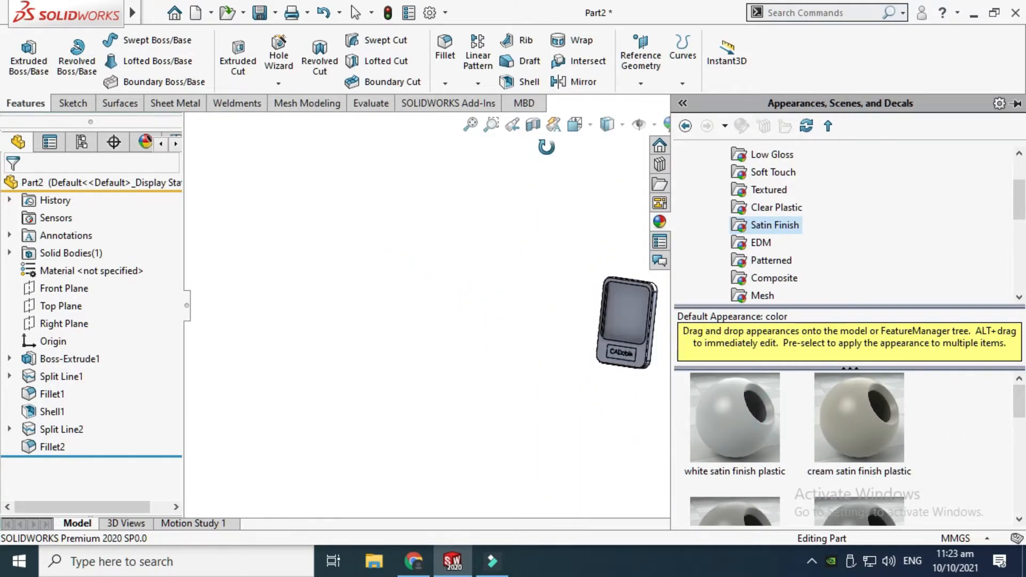
pyautogui.scroll(-1, 721, 428)
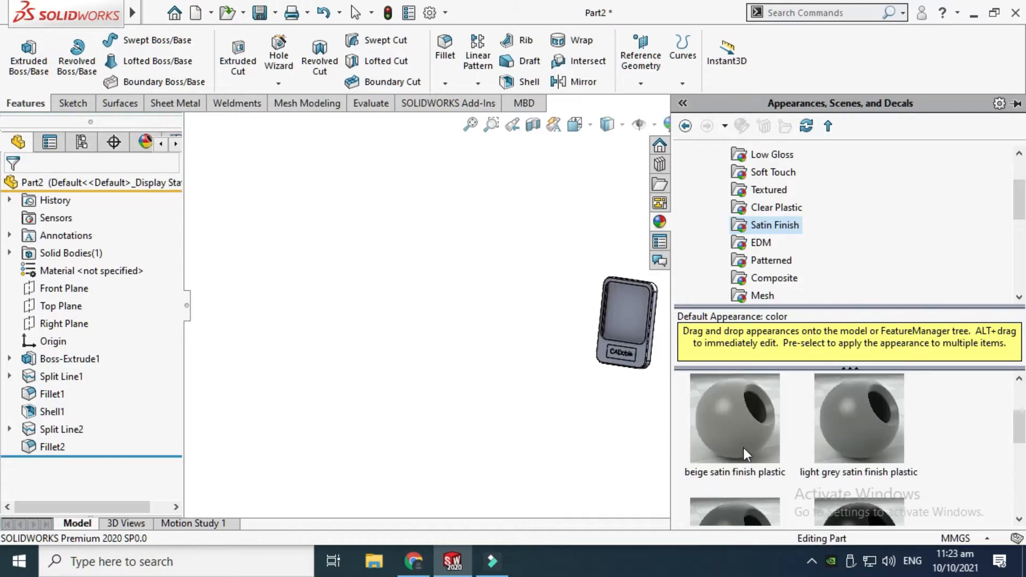
pyautogui.scroll(1, 743, 448)
pyautogui.scroll(-1, 806, 454)
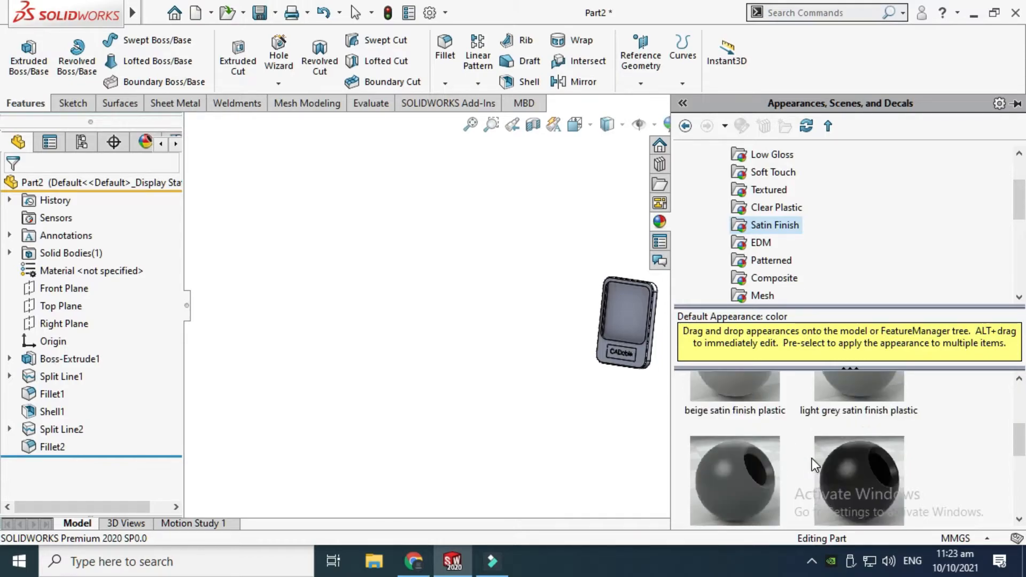
pyautogui.scroll(-1, 810, 470)
pyautogui.scroll(2, 811, 473)
pyautogui.scroll(-1, 811, 473)
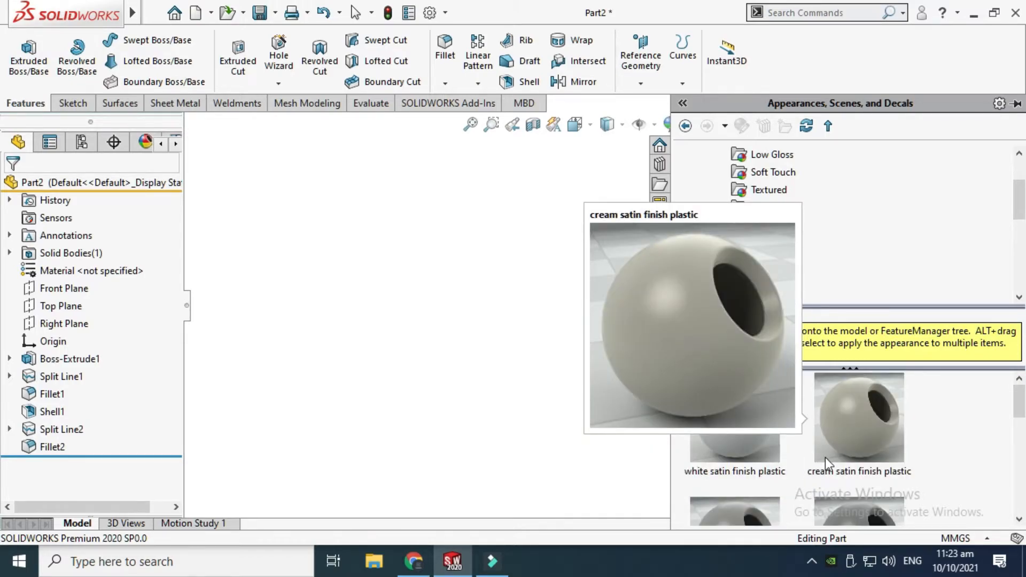
pyautogui.click(850, 398)
pyautogui.moveTo(850, 396); pyautogui.dragTo(646, 386)
# Step: Apply the black satin finish plastic appearance to the rectangular label face surrounding the CADable letters
pyautogui.scroll(-5, 614, 319)
pyautogui.scroll(4, 629, 325)
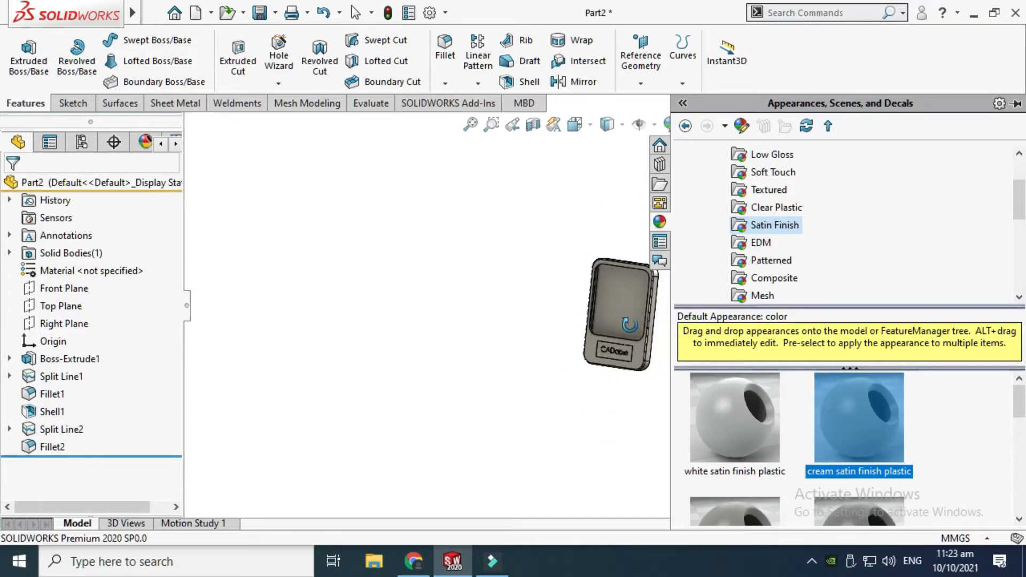
pyautogui.scroll(-4, 631, 293)
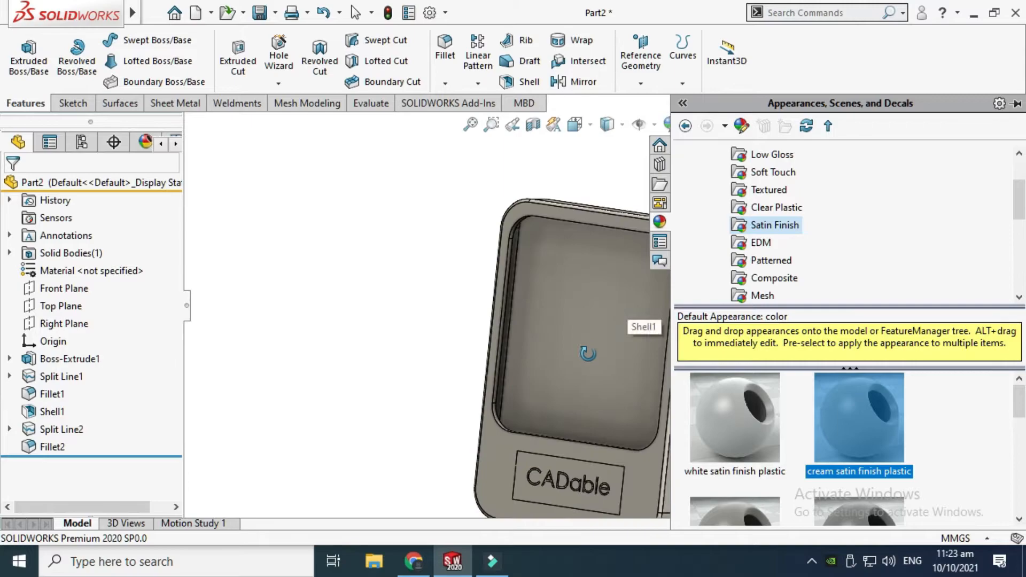
pyautogui.scroll(2, 636, 324)
pyautogui.scroll(-5, 588, 320)
pyautogui.scroll(-3, 577, 320)
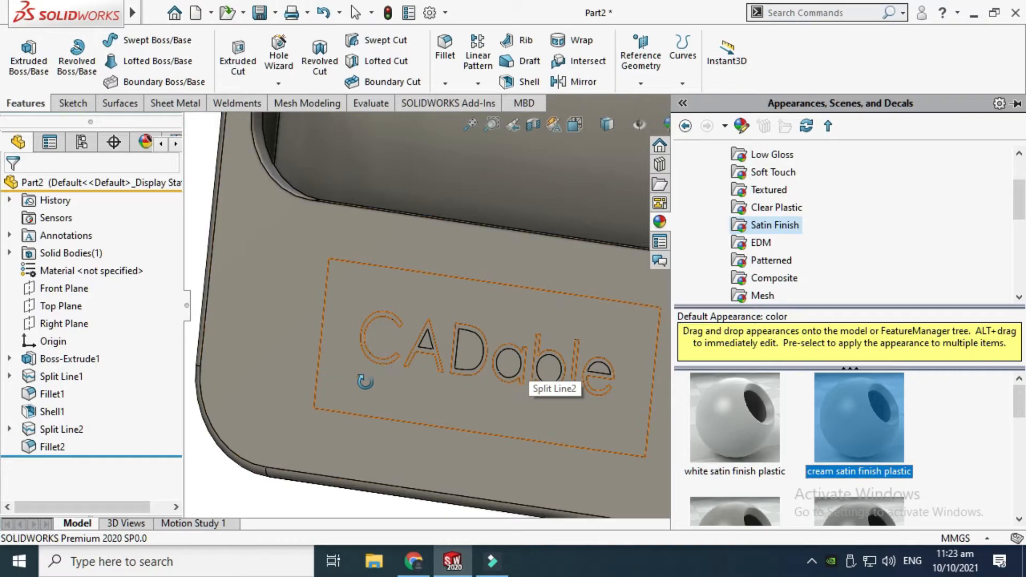
pyautogui.scroll(3, 400, 398)
pyautogui.click(313, 316)
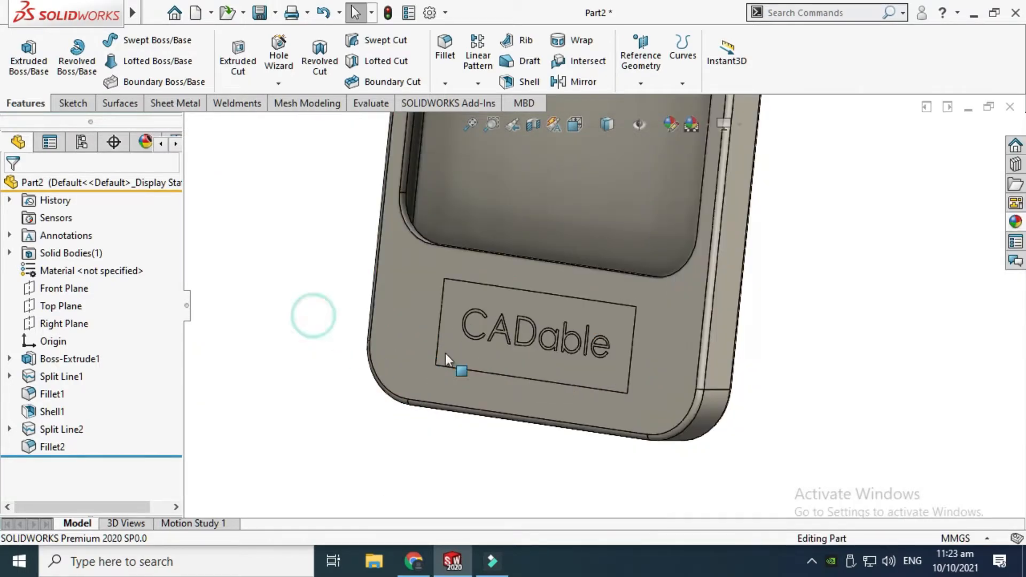
pyautogui.click(483, 365)
pyautogui.click(1015, 220)
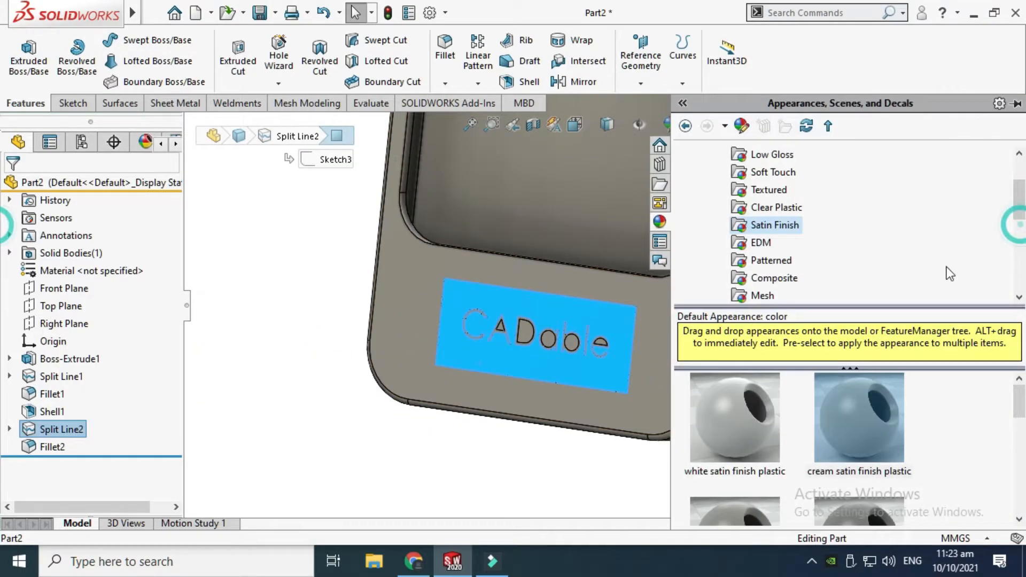
pyautogui.scroll(-2, 832, 447)
pyautogui.moveTo(833, 451); pyautogui.dragTo(553, 353)
pyautogui.scroll(-5, 557, 312)
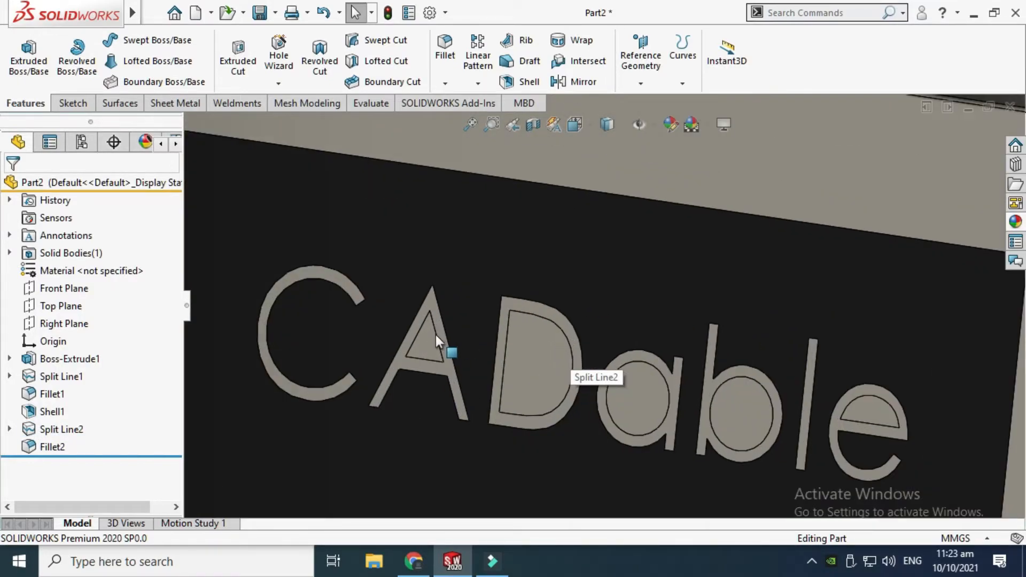
pyautogui.click(353, 289)
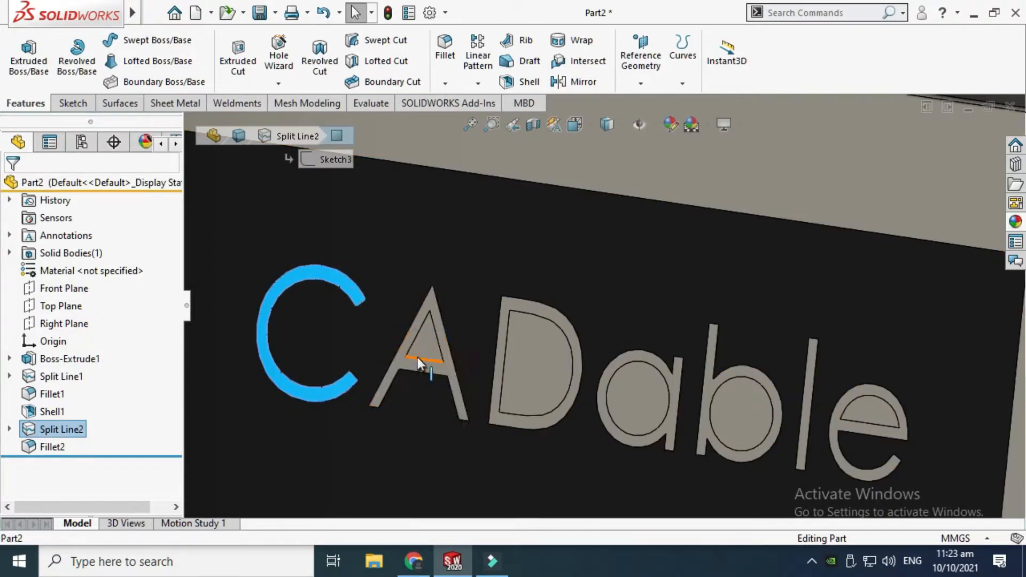
pyautogui.scroll(3, 416, 395)
pyautogui.press('Escape')
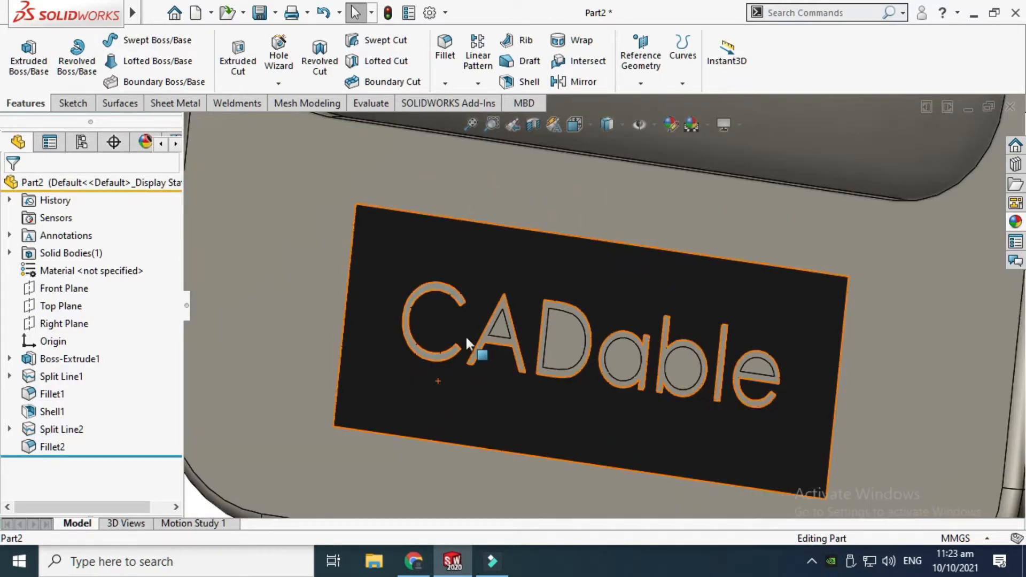
# Step: Apply the black satin finish plastic appearance to the enclosed inner faces of the letters A, a, b and e
pyautogui.scroll(-5, 507, 335)
pyautogui.click(516, 302)
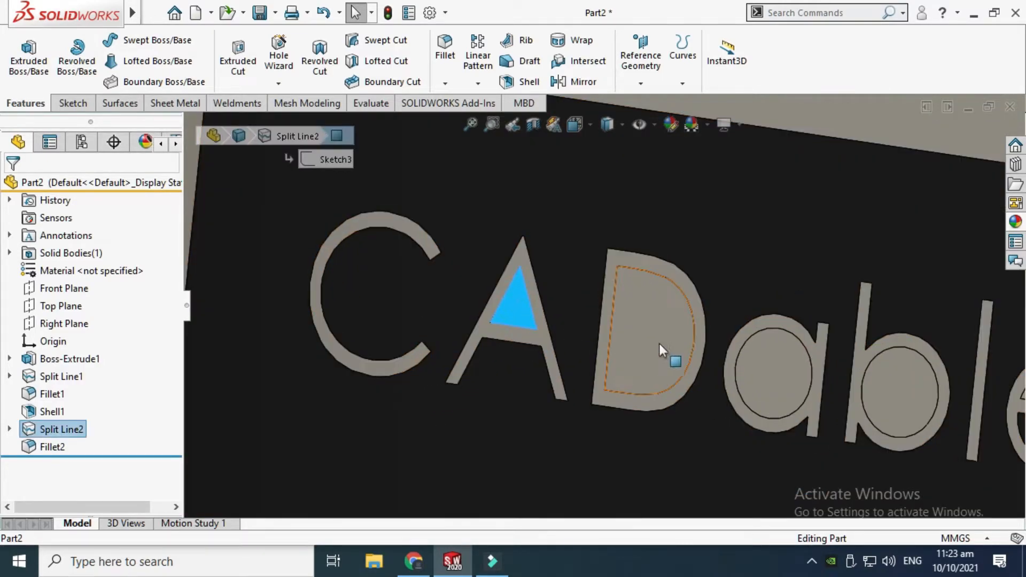
pyautogui.keyDown('ctrl'); pyautogui.click(783, 359); pyautogui.keyUp('ctrl')
pyautogui.keyDown('ctrl'); pyautogui.click(931, 396); pyautogui.keyUp('ctrl')
pyautogui.scroll(3, 905, 396)
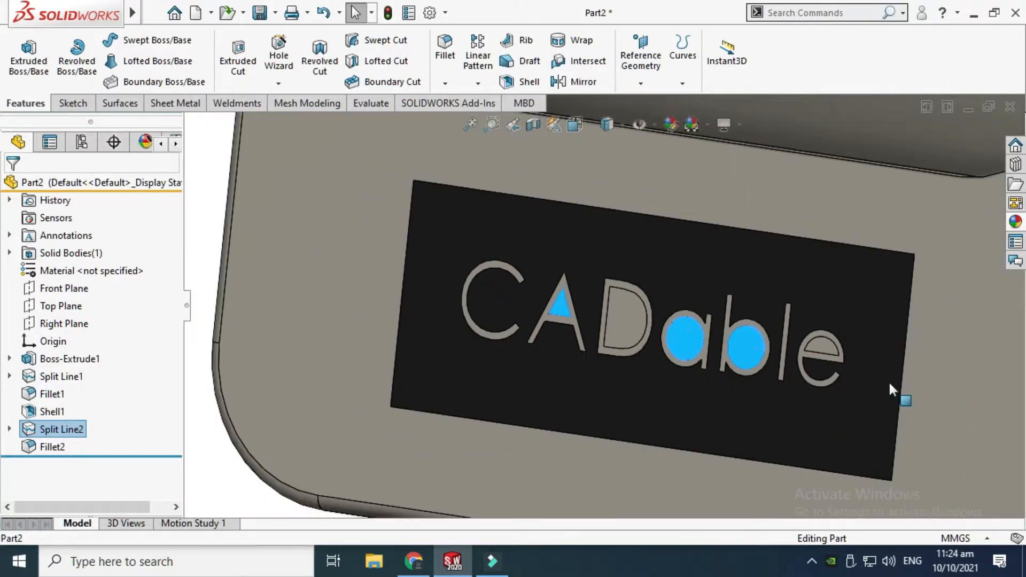
pyautogui.scroll(-5, 705, 336)
pyautogui.keyDown('ctrl'); pyautogui.click(695, 329); pyautogui.keyUp('ctrl')
pyautogui.click(1015, 221)
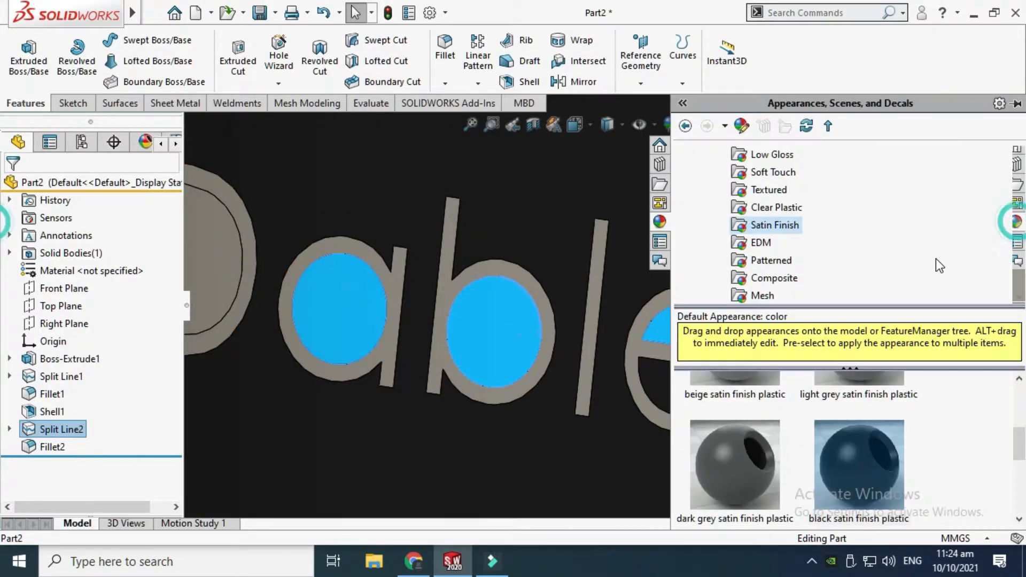
pyautogui.moveTo(876, 442); pyautogui.dragTo(904, 265)
# Step: Apply the black satin finish plastic appearance to the enclosed inner face of the letter D
pyautogui.scroll(5, 418, 361)
pyautogui.scroll(2, 321, 406)
pyautogui.scroll(-3, 536, 298)
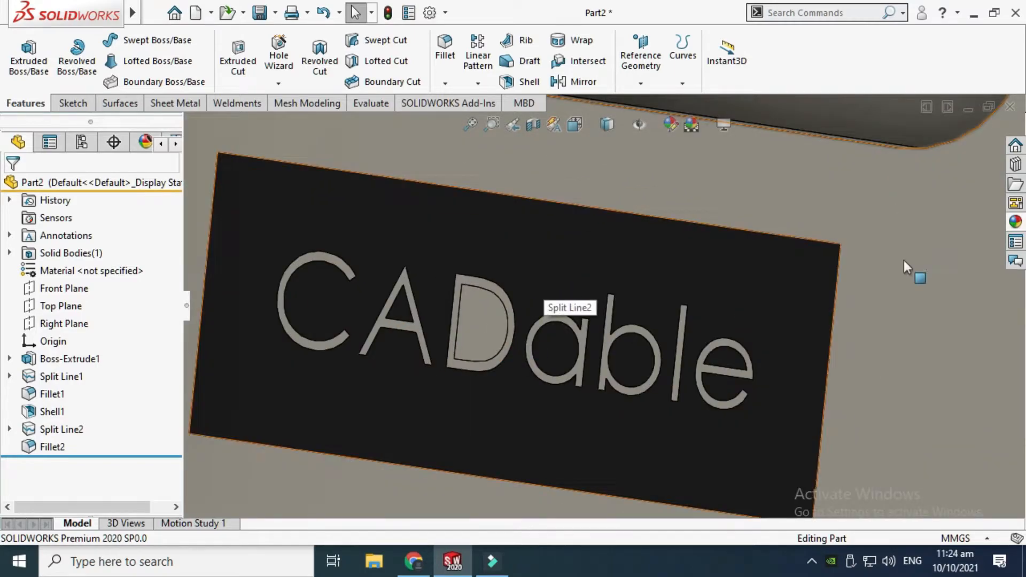
pyautogui.click(466, 322)
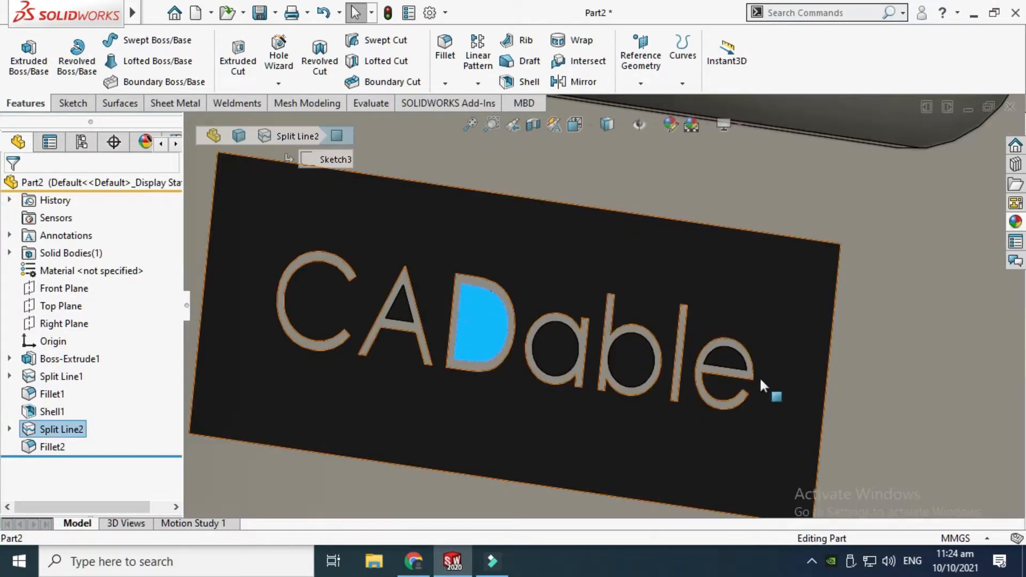
pyautogui.moveTo(1018, 220)
pyautogui.moveTo(858, 464); pyautogui.dragTo(428, 450)
pyautogui.click(426, 452)
# Step: Apply the yellow satin finish plastic appearance to all seven CADable letter faces together
pyautogui.scroll(-5, 573, 299)
pyautogui.scroll(-4, 395, 283)
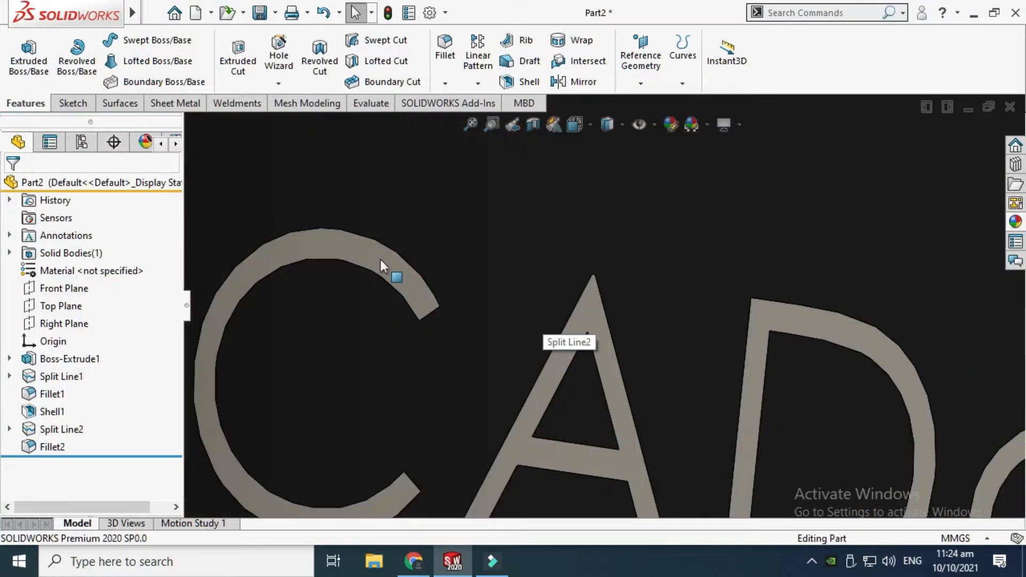
pyautogui.click(379, 258)
pyautogui.keyDown('ctrl'); pyautogui.click(582, 332); pyautogui.keyUp('ctrl')
pyautogui.keyDown('ctrl'); pyautogui.click(743, 336); pyautogui.keyUp('ctrl')
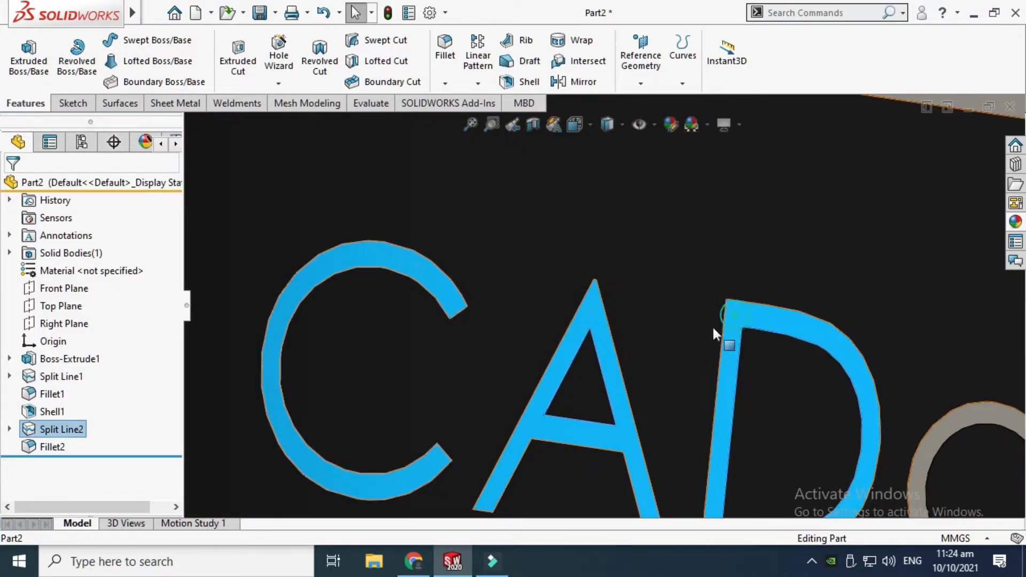
pyautogui.scroll(3, 817, 345)
pyautogui.scroll(-3, 817, 349)
pyautogui.keyDown('ctrl'); pyautogui.click(815, 381); pyautogui.keyUp('ctrl')
pyautogui.scroll(6, 814, 380)
pyautogui.scroll(-5, 813, 379)
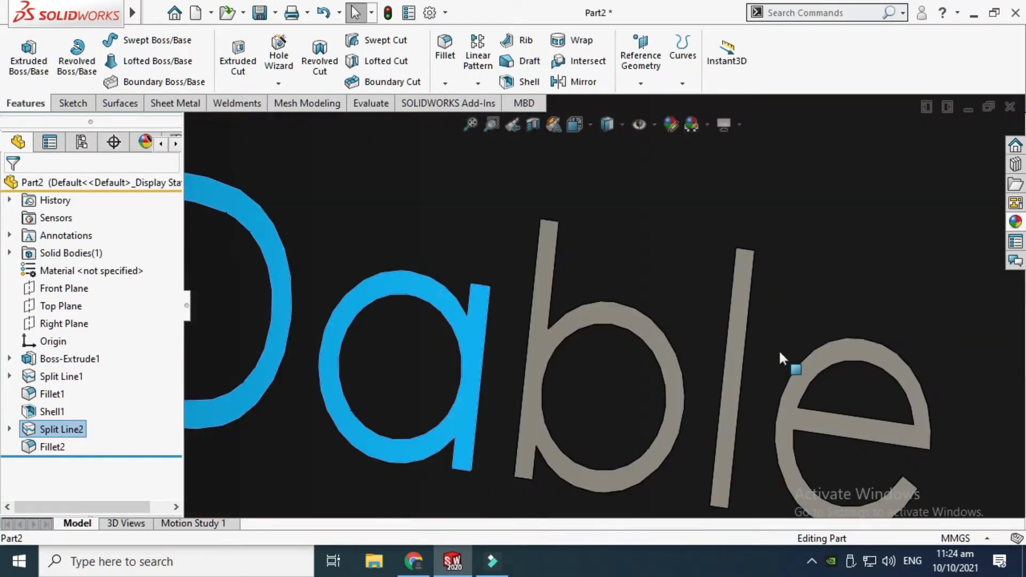
pyautogui.keyDown('ctrl'); pyautogui.click(658, 349); pyautogui.keyUp('ctrl')
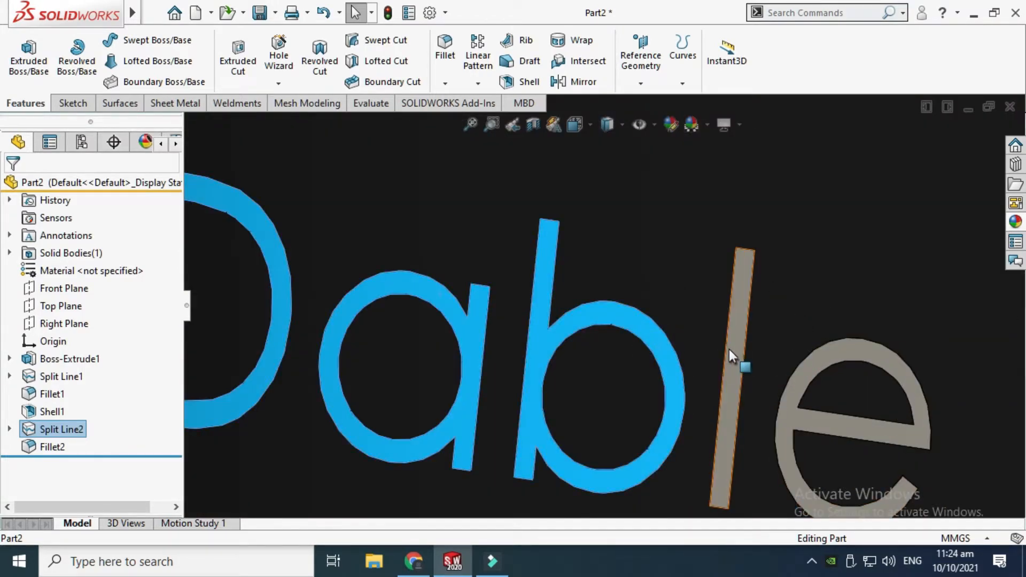
pyautogui.keyDown('ctrl'); pyautogui.click(729, 350); pyautogui.keyUp('ctrl')
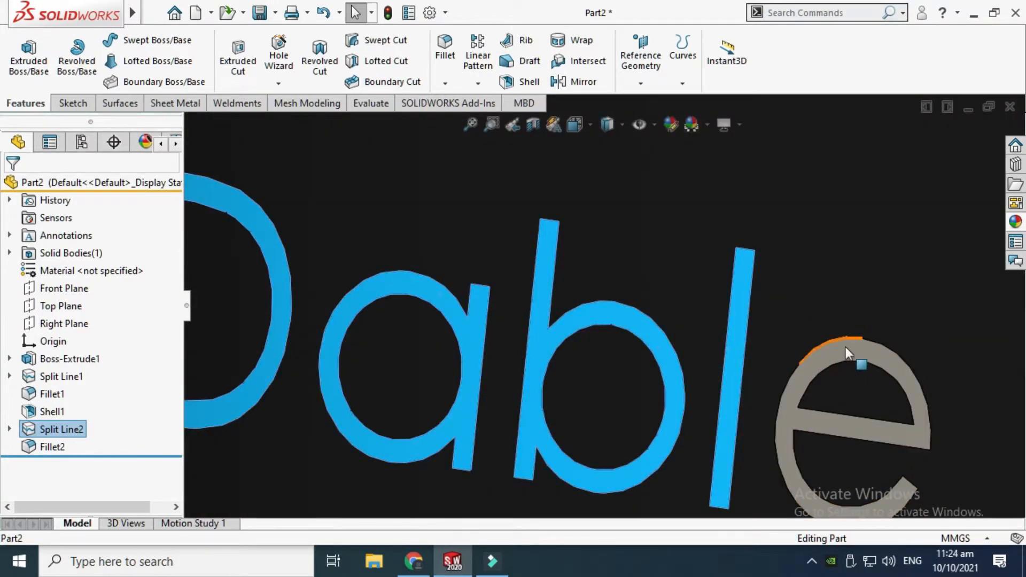
pyautogui.keyDown('ctrl'); pyautogui.click(851, 348); pyautogui.keyUp('ctrl')
pyautogui.scroll(3, 827, 316)
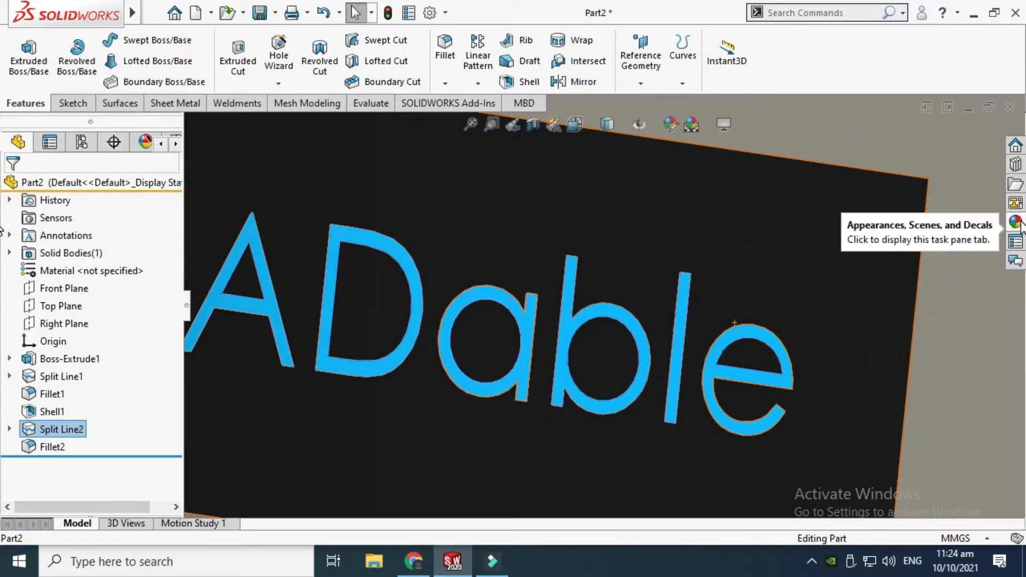
pyautogui.click(1015, 221)
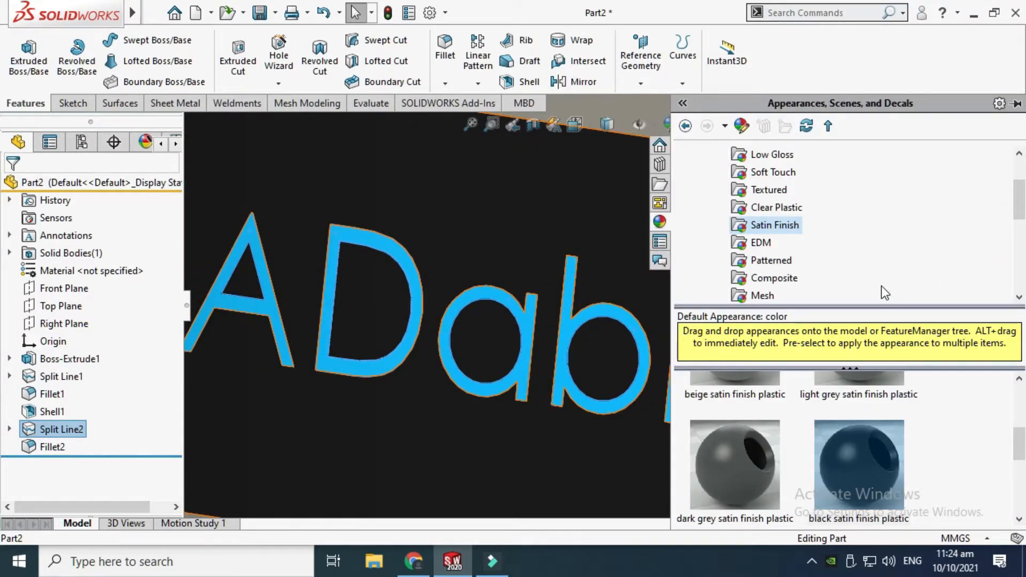
pyautogui.scroll(1, 912, 439)
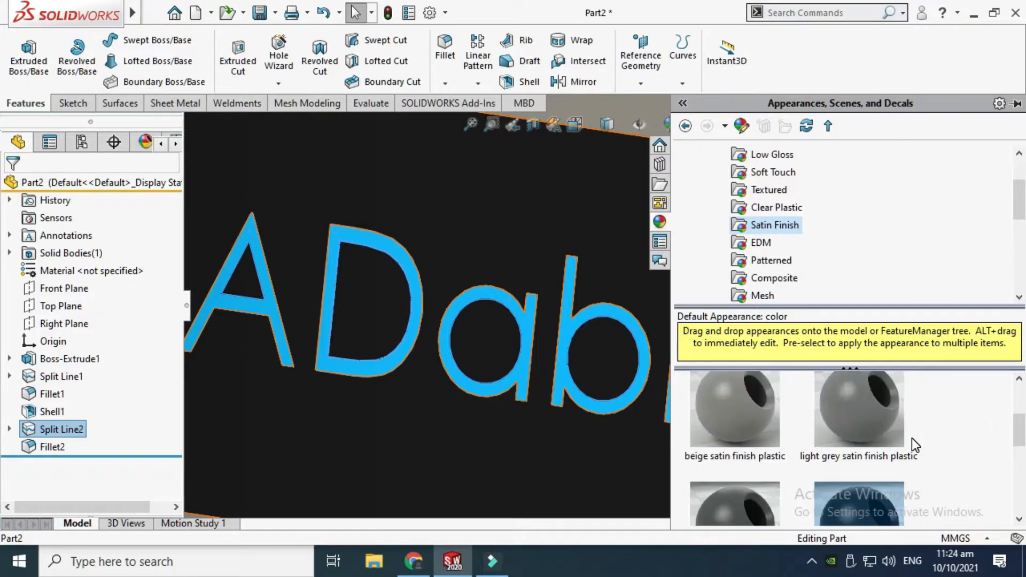
pyautogui.scroll(1, 908, 446)
pyautogui.scroll(-1, 845, 438)
pyautogui.moveTo(837, 429)
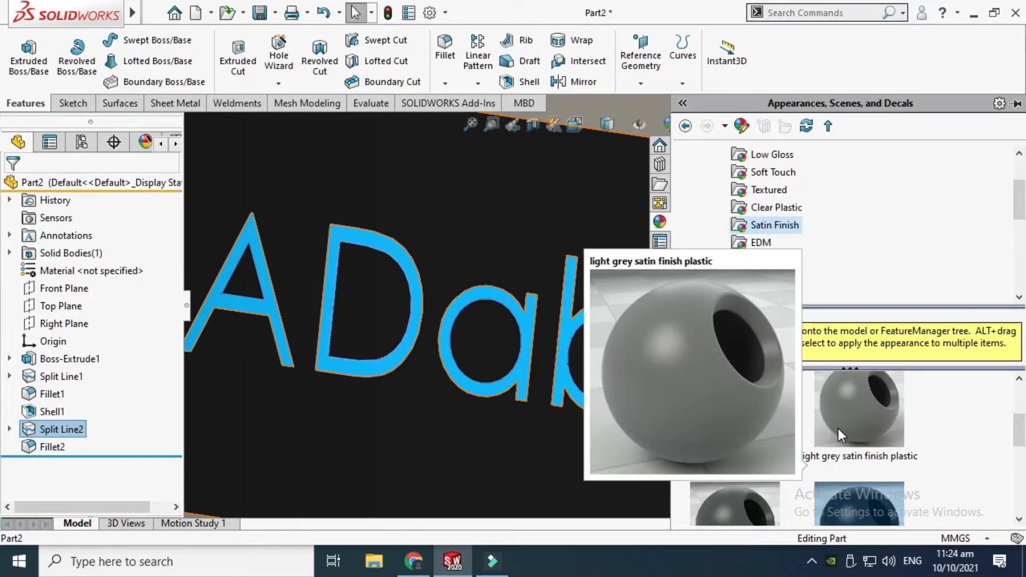
pyautogui.scroll(-6, 842, 436)
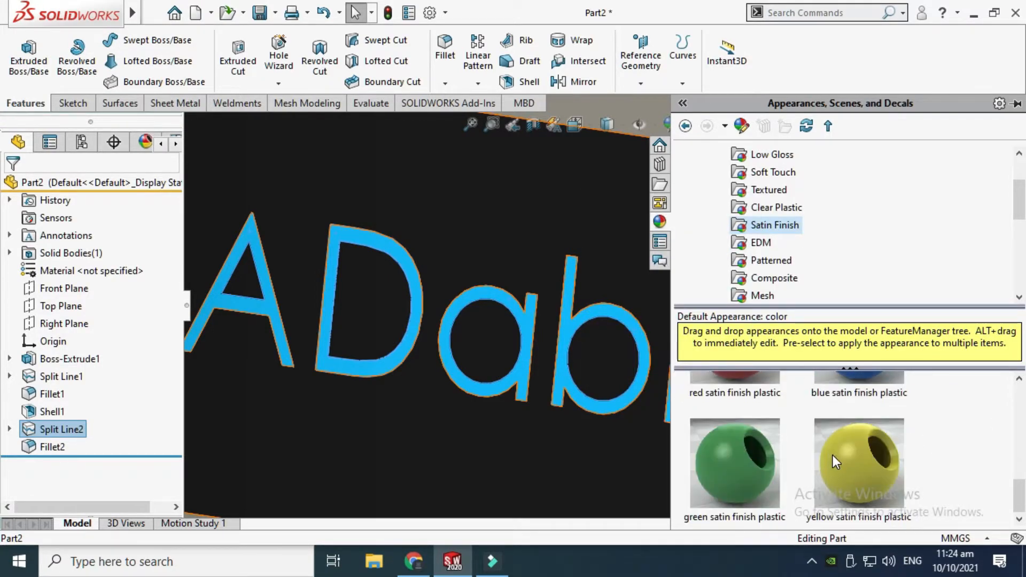
pyautogui.moveTo(832, 455); pyautogui.dragTo(566, 284)
# Step: Apply the white satin finish plastic appearance to the whole part in place of the cream one
pyautogui.scroll(-3, 555, 291)
pyautogui.scroll(2, 764, 463)
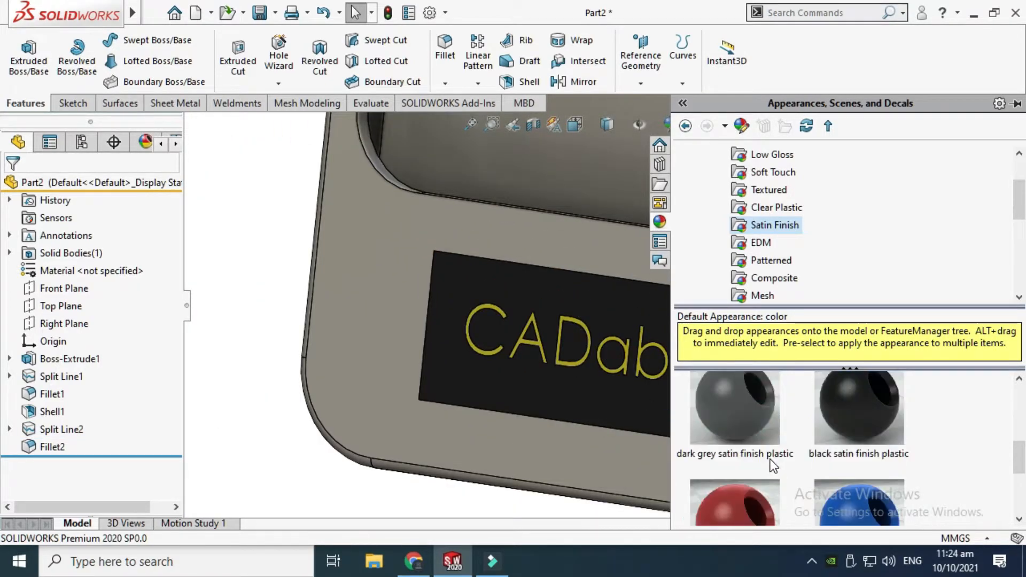
pyautogui.scroll(2, 841, 462)
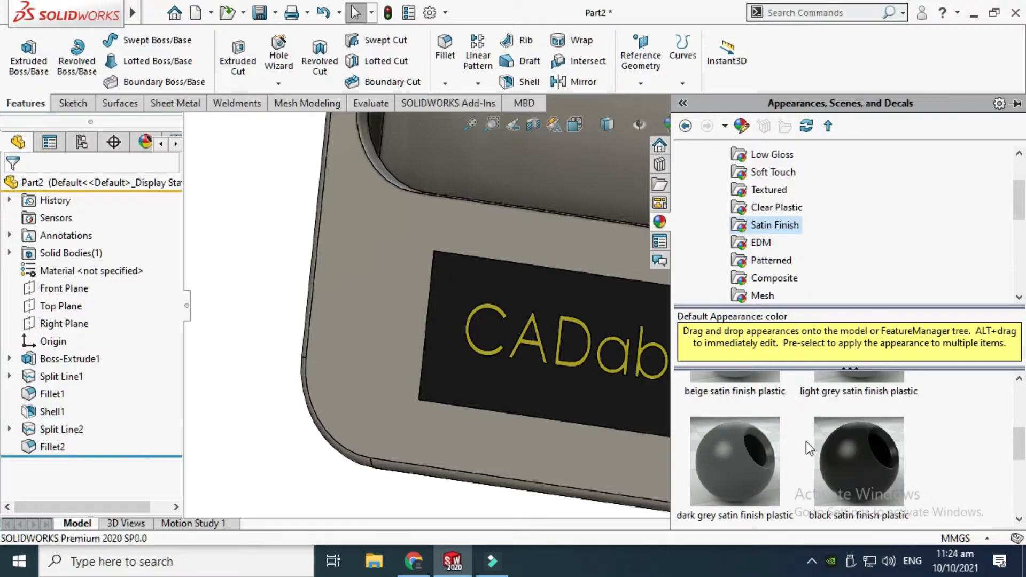
pyautogui.scroll(2, 790, 445)
pyautogui.click(745, 425)
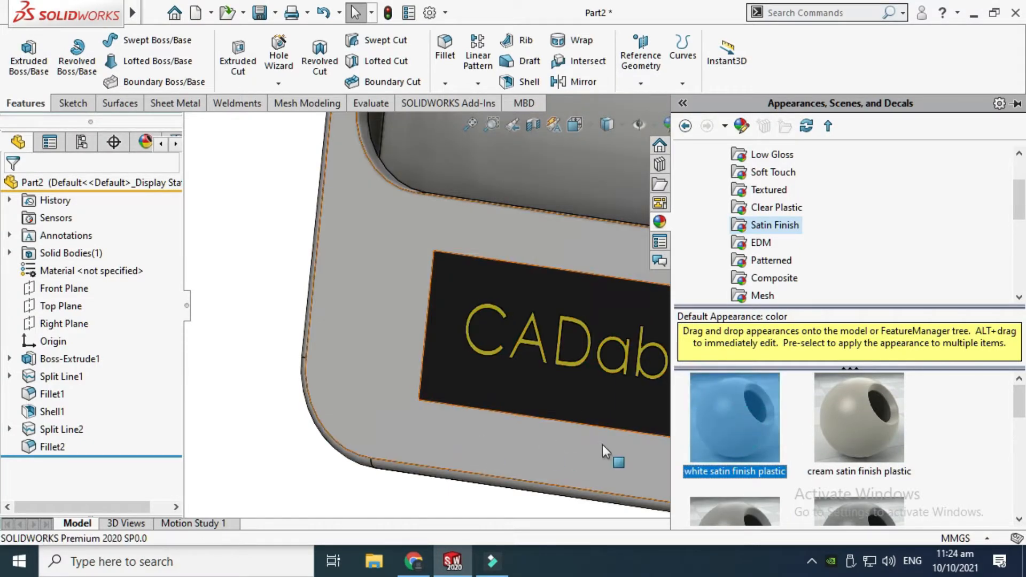
pyautogui.scroll(5, 546, 402)
pyautogui.click(398, 344)
# Step: Examine the coloured plate and its CADable label from several angles and up close
pyautogui.scroll(-8, 657, 357)
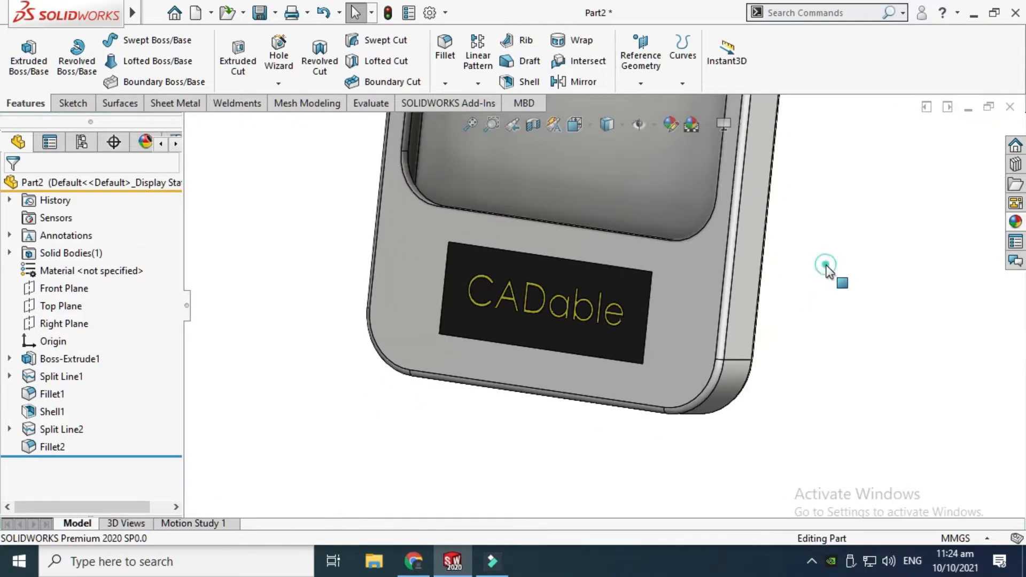
pyautogui.rightClick(815, 159)
pyautogui.click(849, 228)
pyautogui.moveTo(850, 228); pyautogui.dragTo(672, 261)
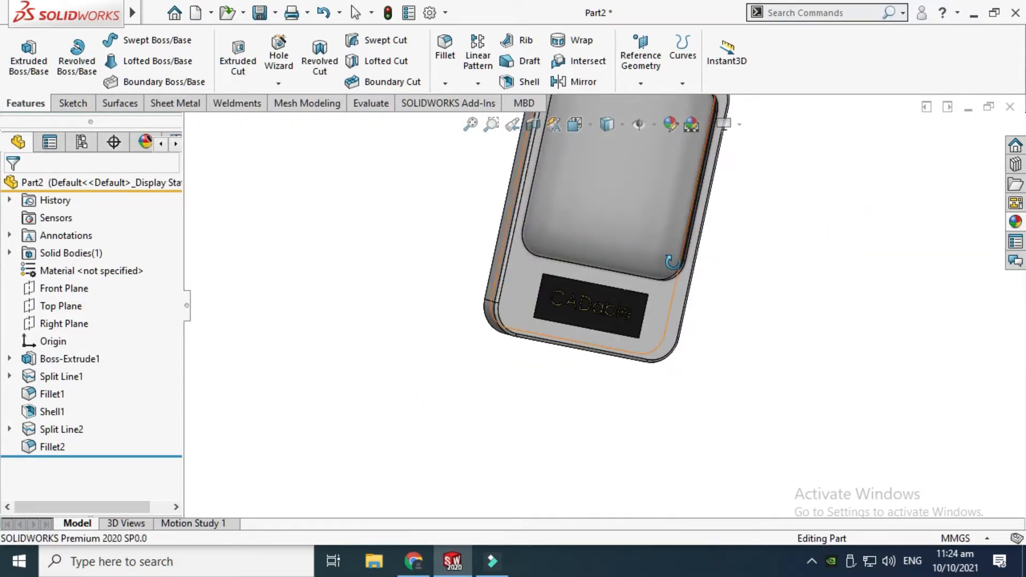
pyautogui.scroll(-6, 600, 280)
pyautogui.moveTo(527, 320); pyautogui.dragTo(634, 250)
pyautogui.scroll(4, 499, 333)
pyautogui.scroll(-3, 615, 339)
pyautogui.scroll(3, 636, 307)
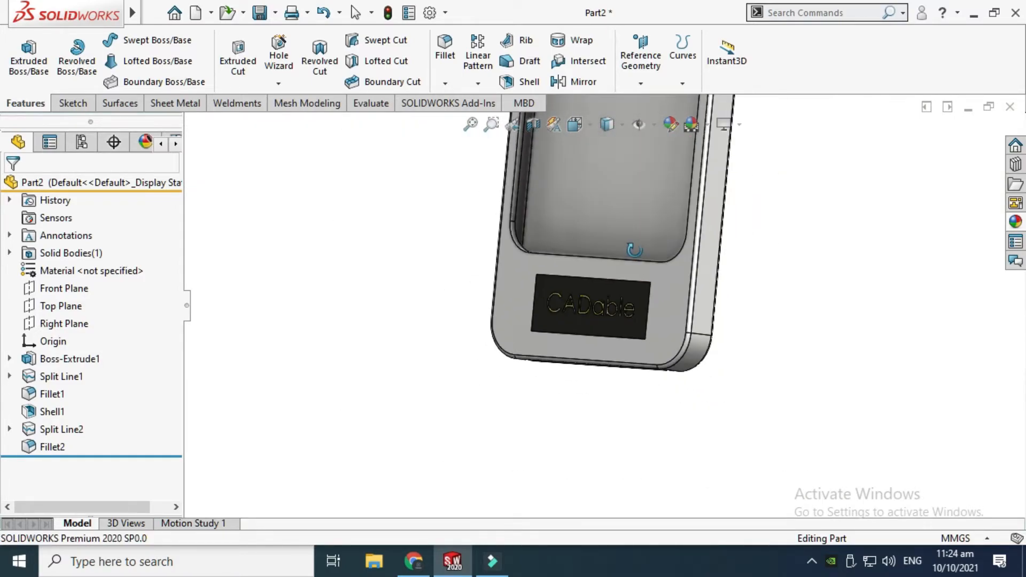
pyautogui.scroll(-5, 634, 250)
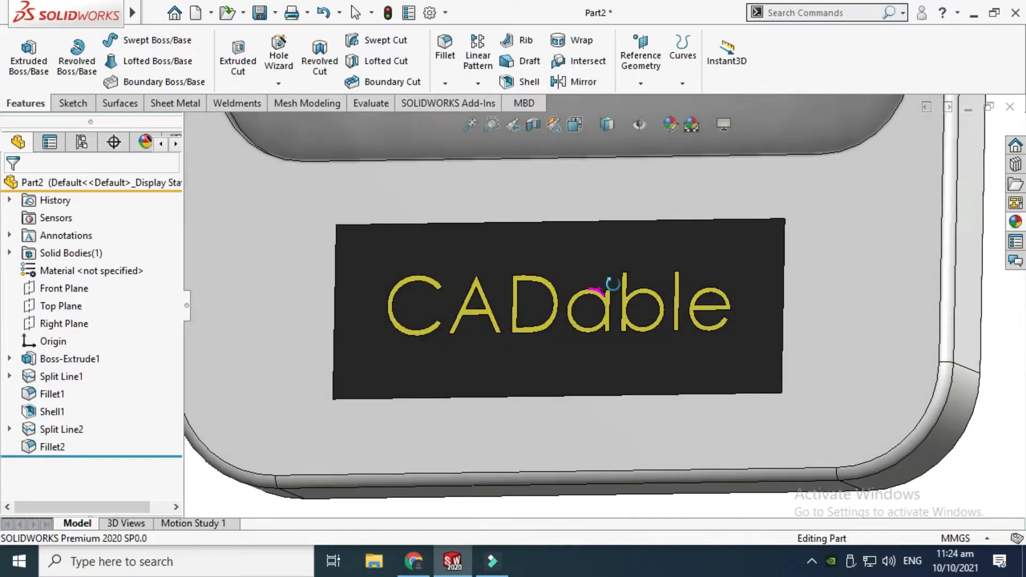
# Step: Examine the CADable lettering and its dark label on the case up close, then from the front
pyautogui.scroll(2, 612, 283)
pyautogui.moveTo(612, 283); pyautogui.dragTo(567, 291)
pyautogui.scroll(-5, 557, 290)
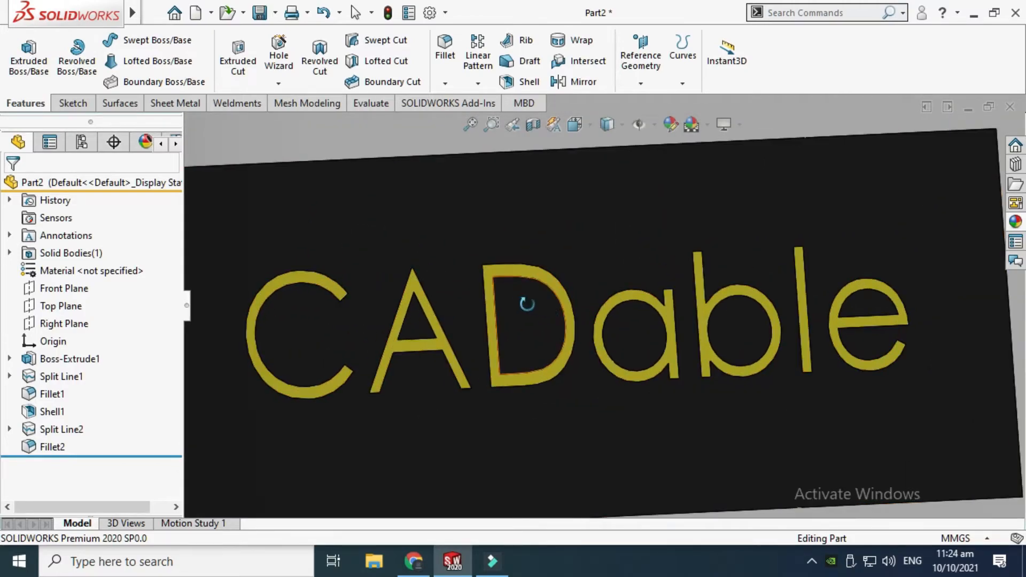
pyautogui.scroll(5, 526, 303)
pyautogui.scroll(3, 578, 321)
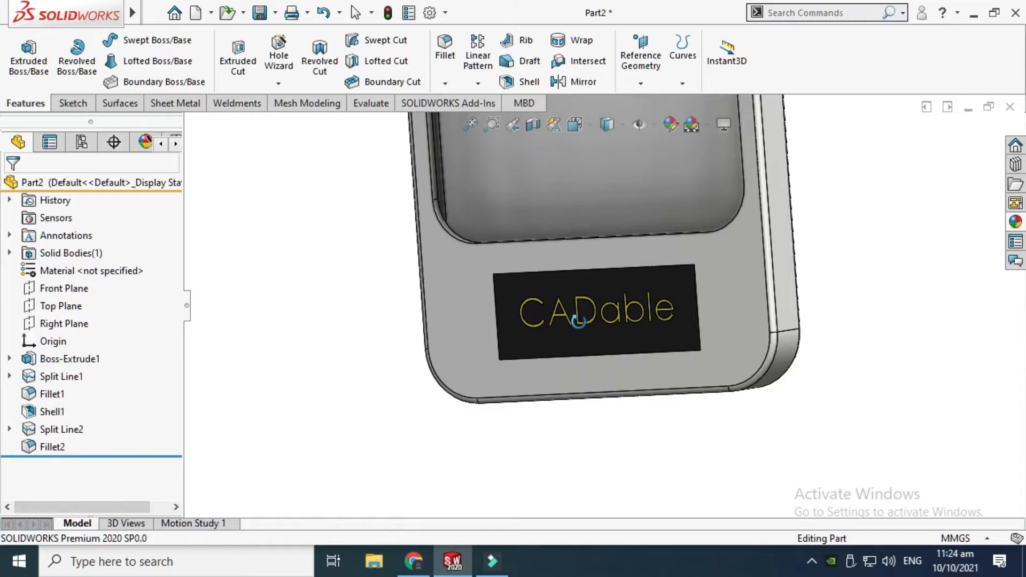
pyautogui.scroll(3, 578, 321)
pyautogui.click(548, 169)
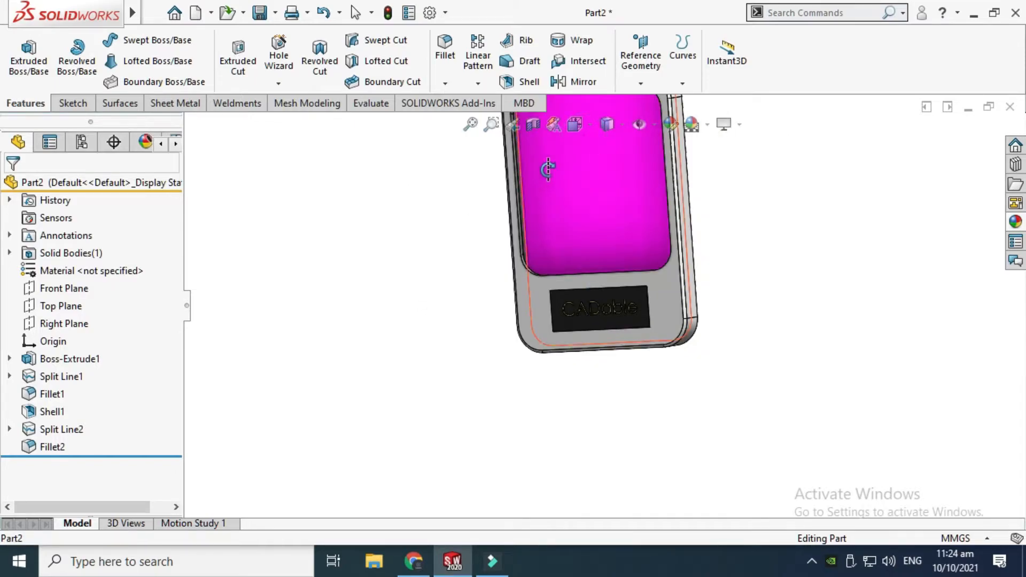
pyautogui.click(585, 126)
pyautogui.click(462, 352)
pyautogui.click(404, 417)
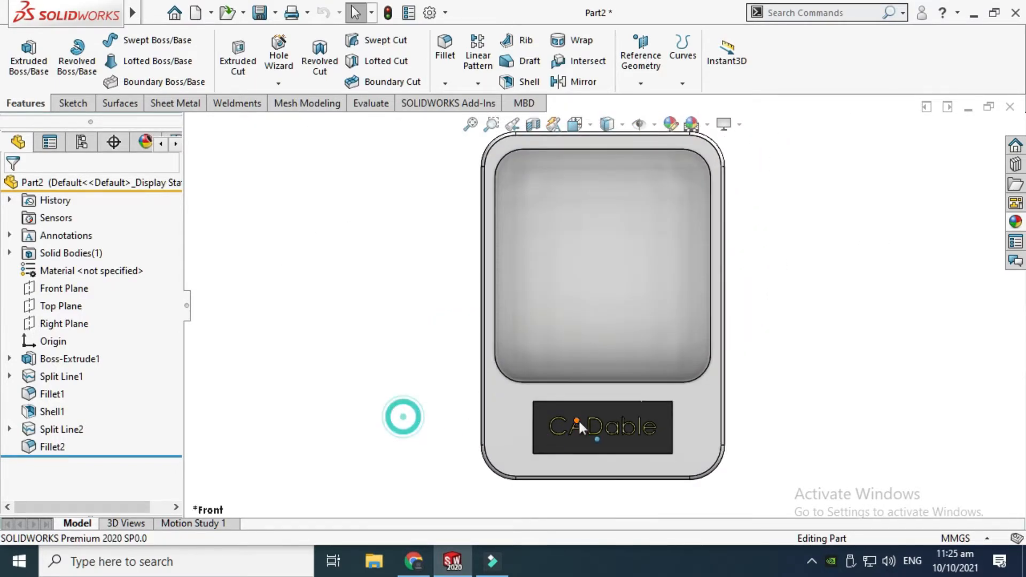
pyautogui.scroll(-5, 578, 419)
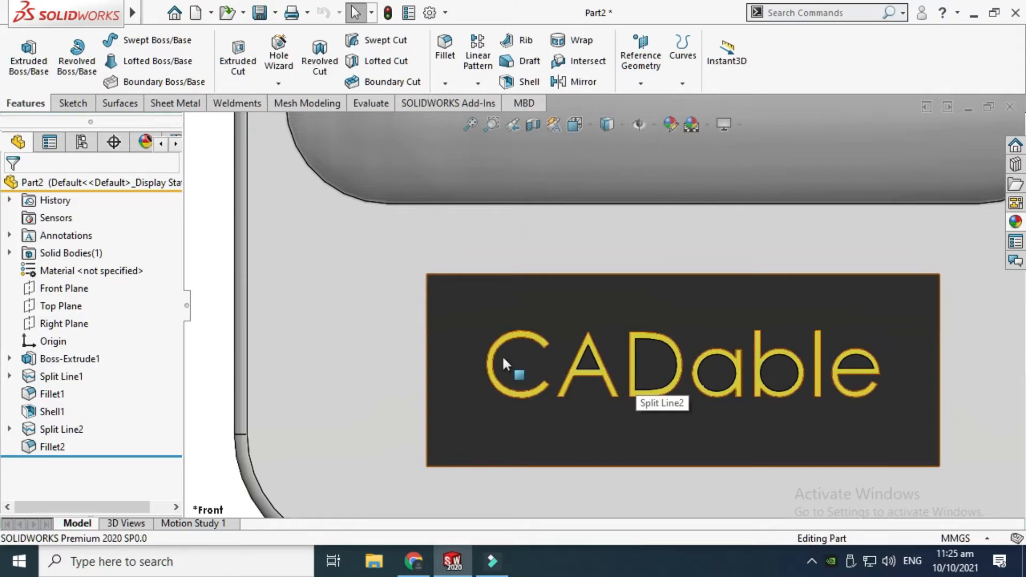
# Step: Try a font height of 7 mm for the CADable text in the sketch of the second split line
pyautogui.click(10, 429)
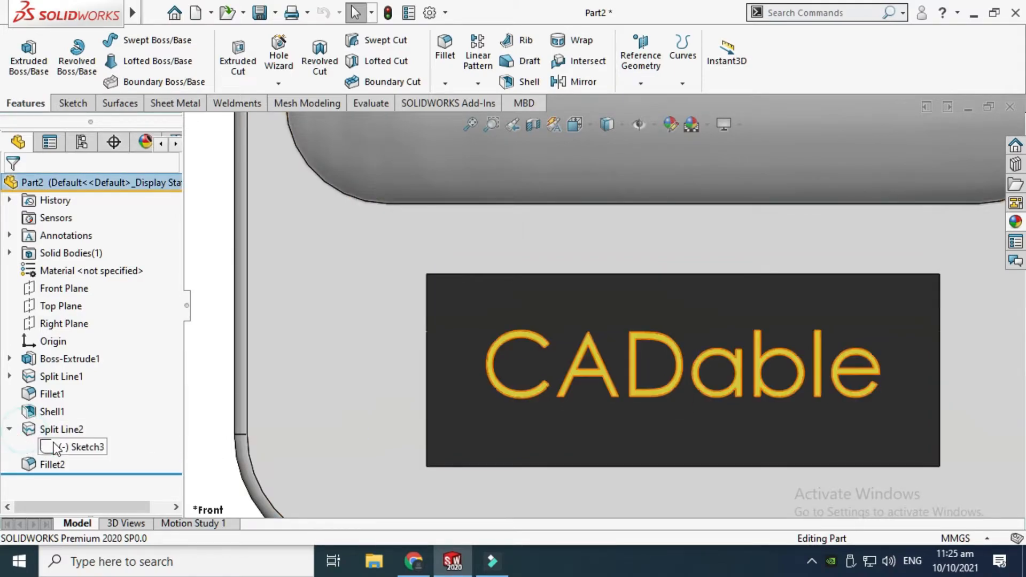
pyautogui.click(78, 448)
pyautogui.click(84, 396)
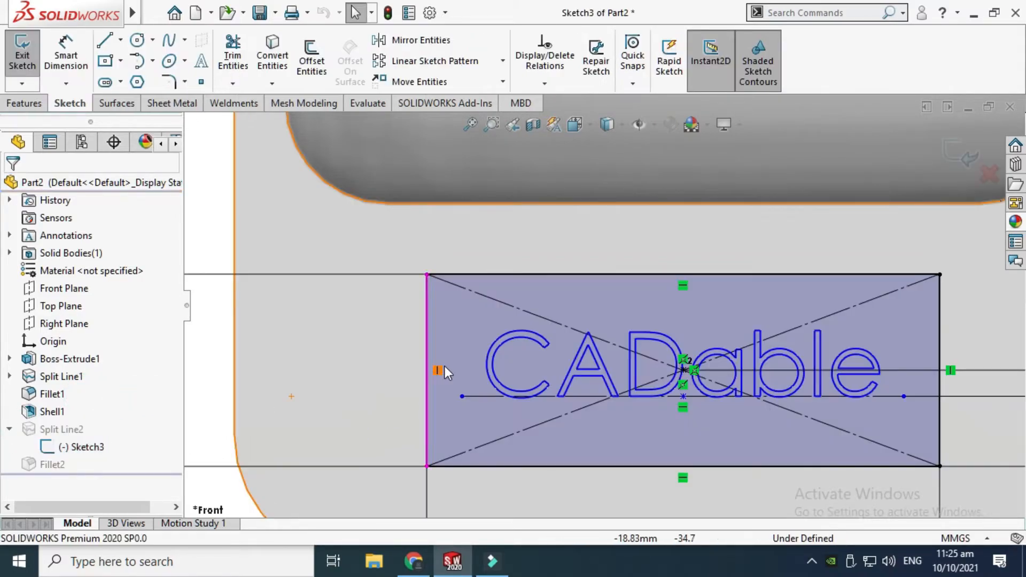
pyautogui.doubleClick(494, 351)
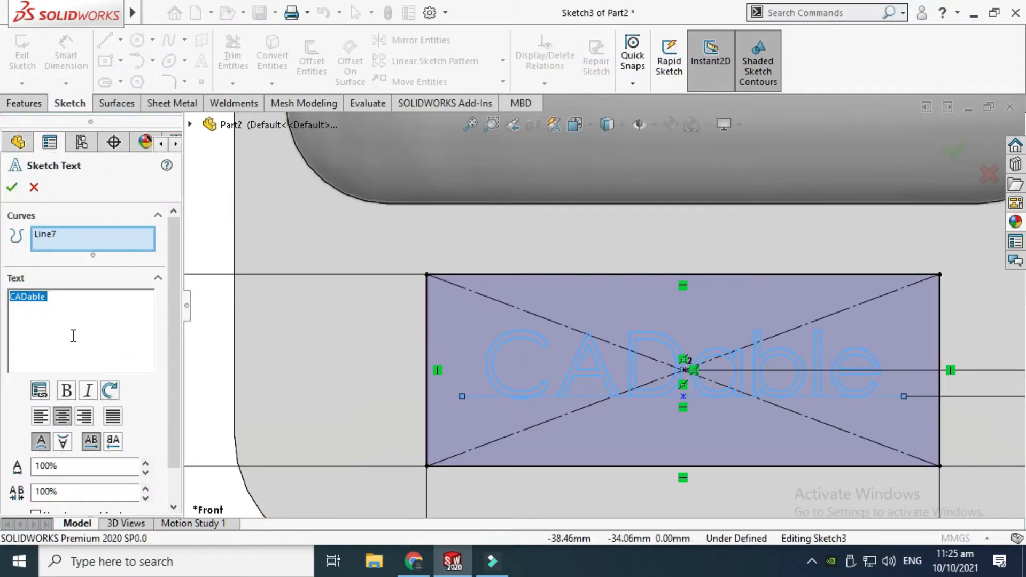
pyautogui.moveTo(176, 386); pyautogui.dragTo(172, 441)
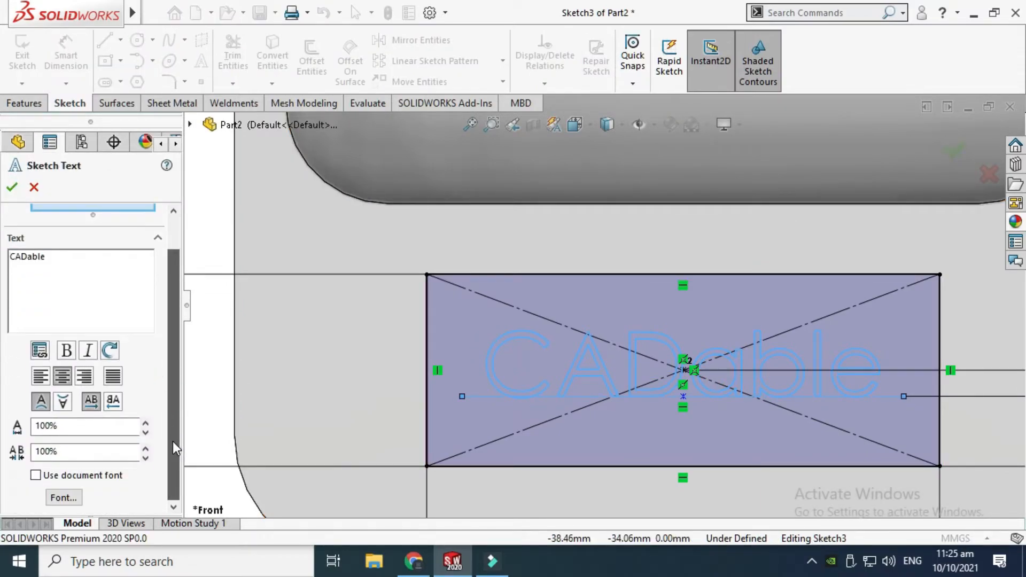
pyautogui.click(62, 498)
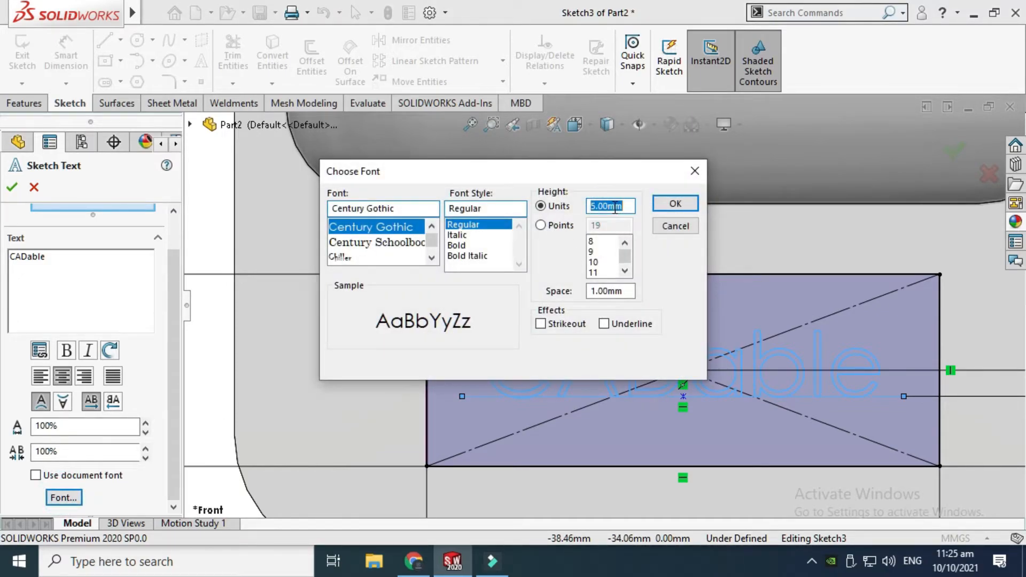
pyautogui.write('7')
pyautogui.click(675, 204)
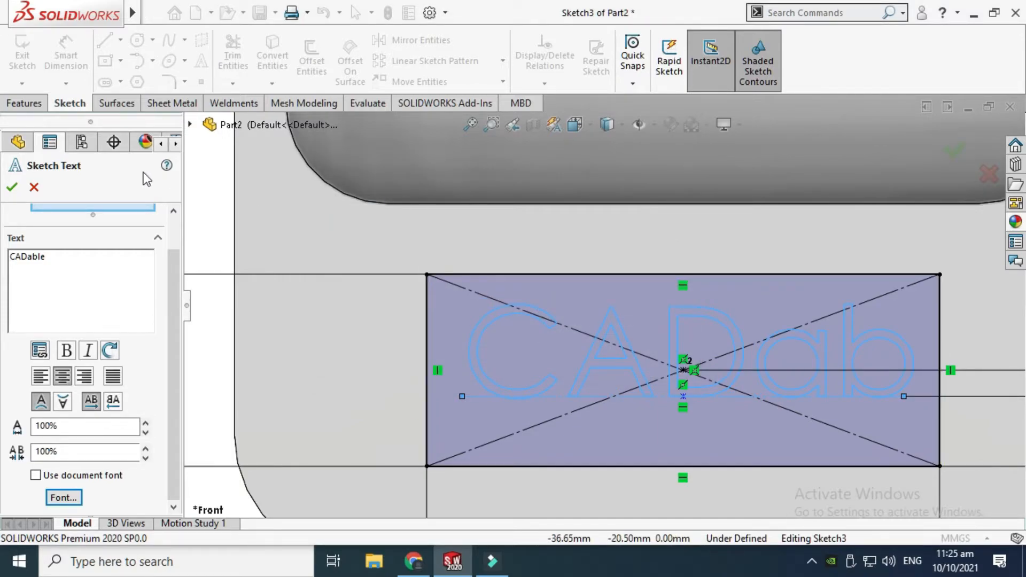
pyautogui.click(32, 188)
pyautogui.press('f')
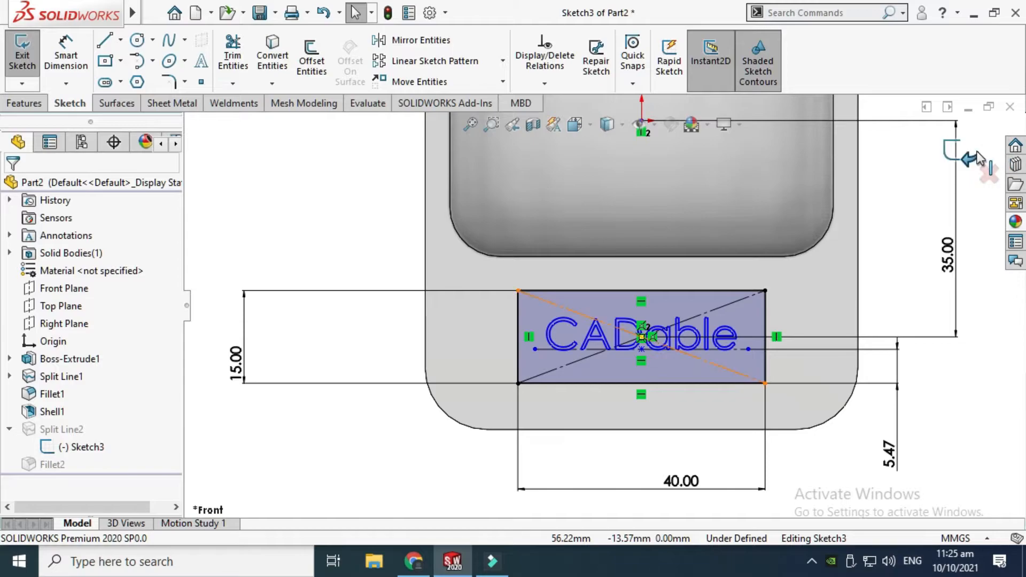
pyautogui.click(954, 151)
# Step: Examine the whole case and its recess from several angles
pyautogui.scroll(5, 698, 243)
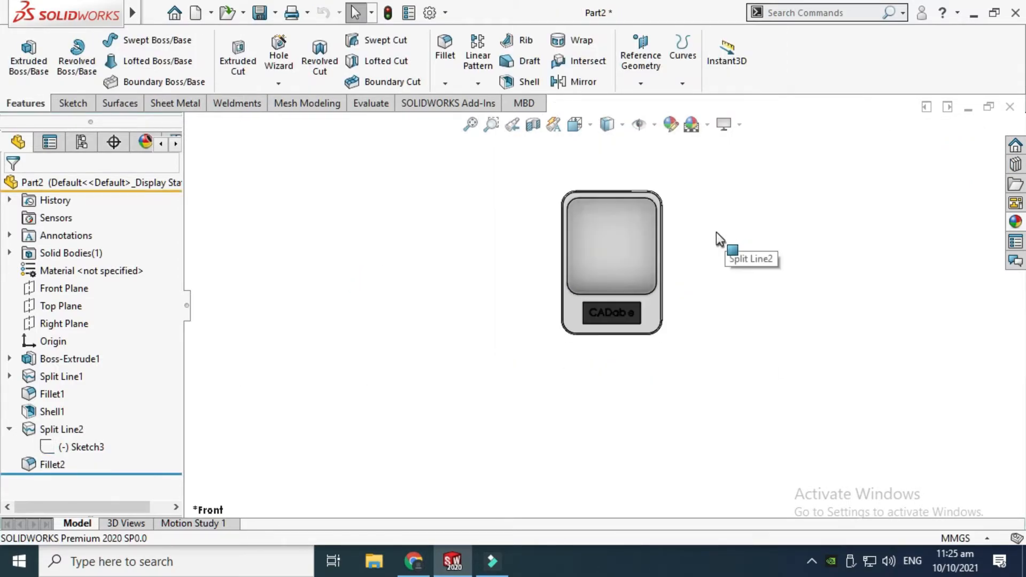
pyautogui.rightClick(724, 197)
pyautogui.click(770, 252)
pyautogui.moveTo(694, 261); pyautogui.dragTo(630, 289)
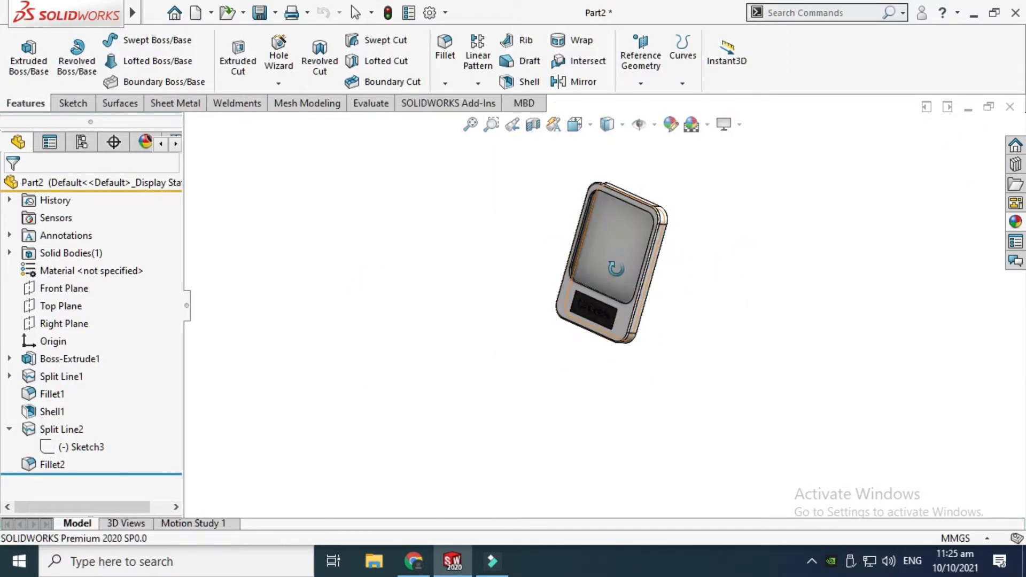
pyautogui.scroll(5, 612, 305)
pyautogui.scroll(5, 611, 304)
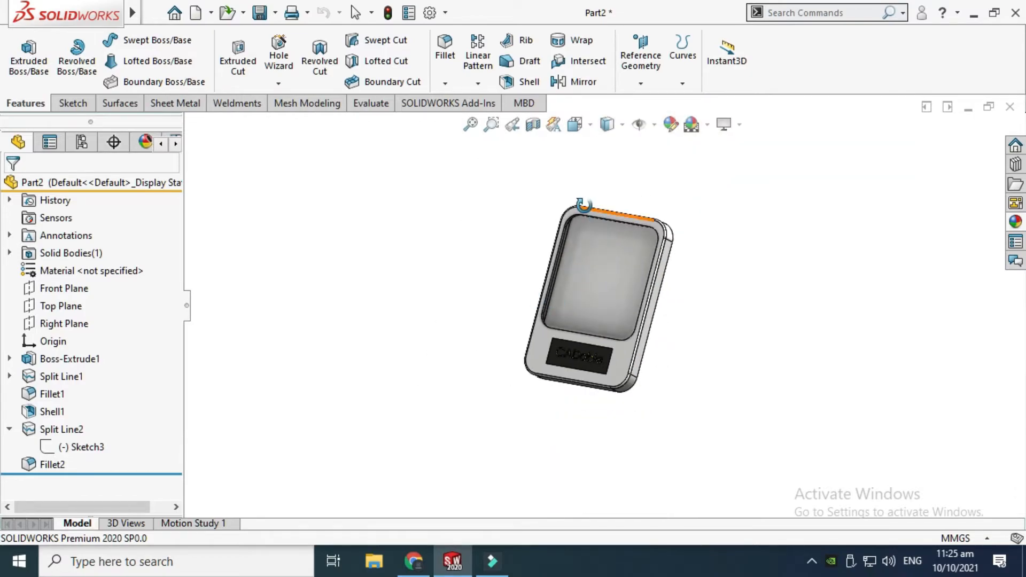
pyautogui.scroll(-5, 582, 254)
pyautogui.scroll(3, 574, 274)
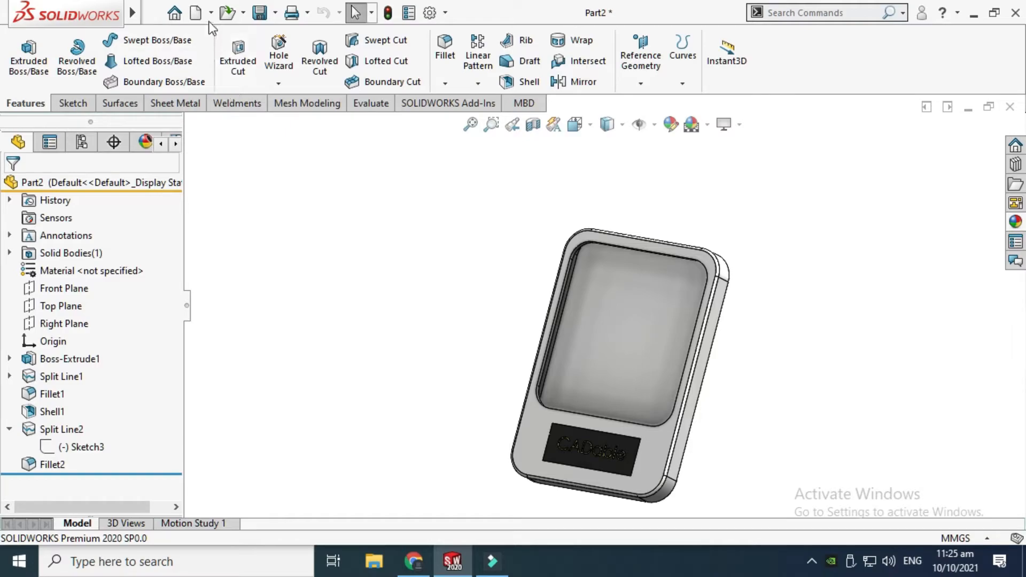
# Step: Save the part to the Desktop under the file name 1
pyautogui.click(274, 14)
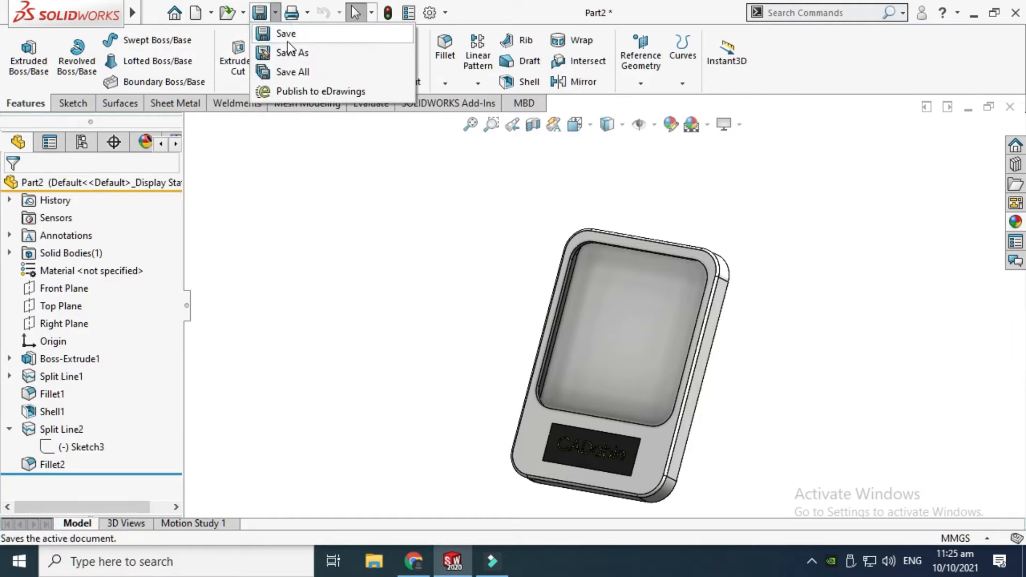
pyautogui.click(289, 52)
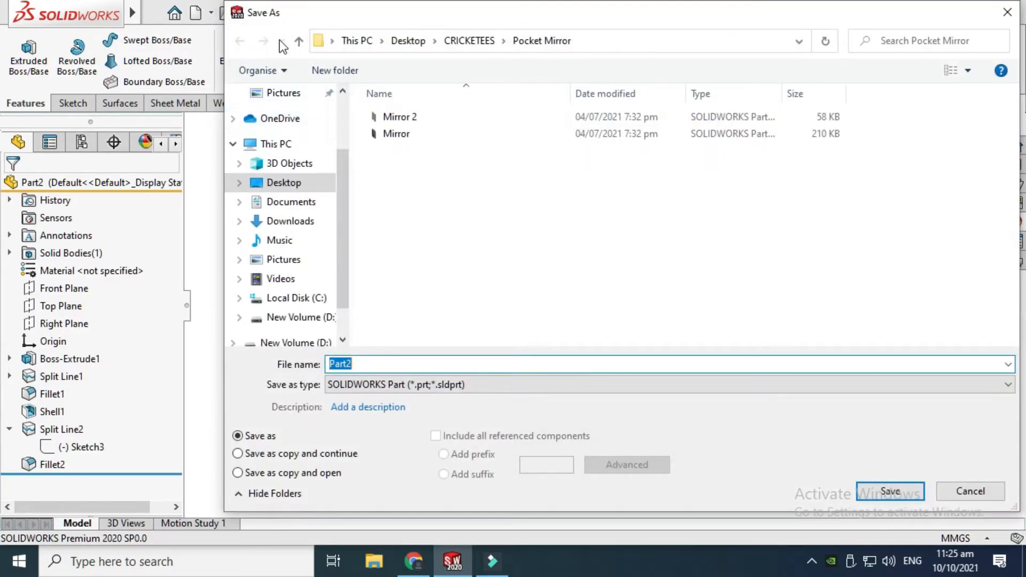
pyautogui.click(334, 42)
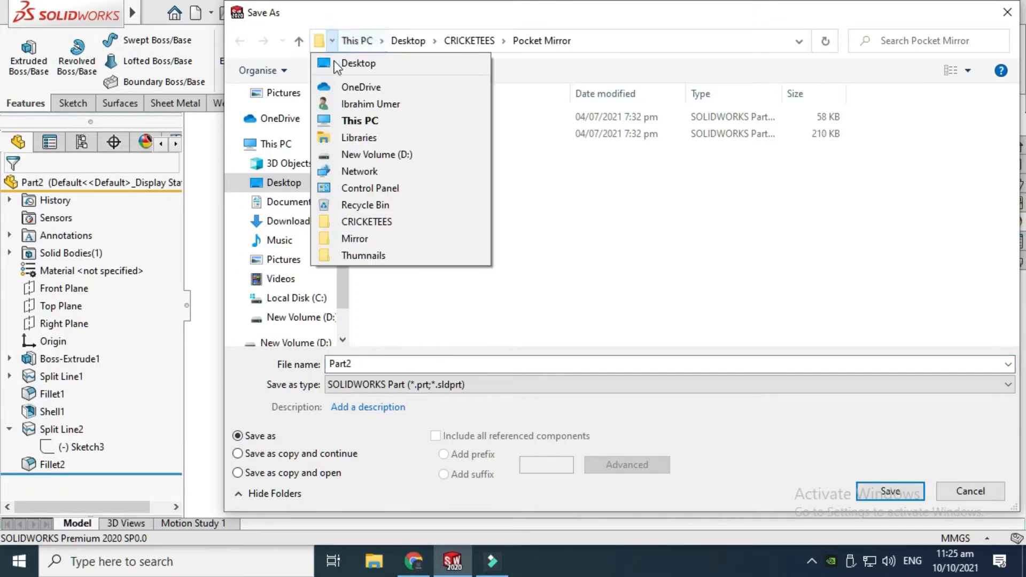
pyautogui.click(338, 66)
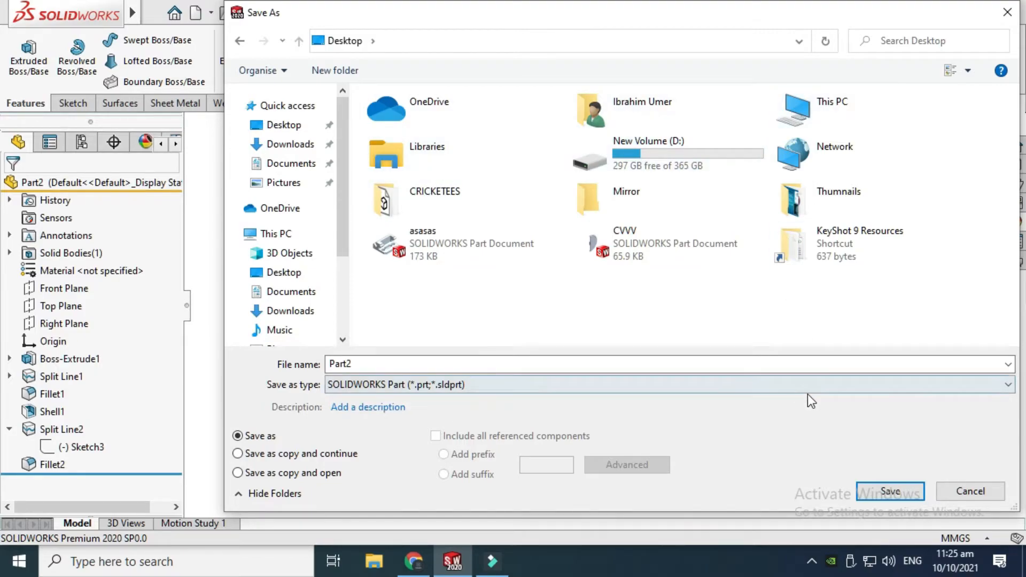
pyautogui.doubleClick(770, 365)
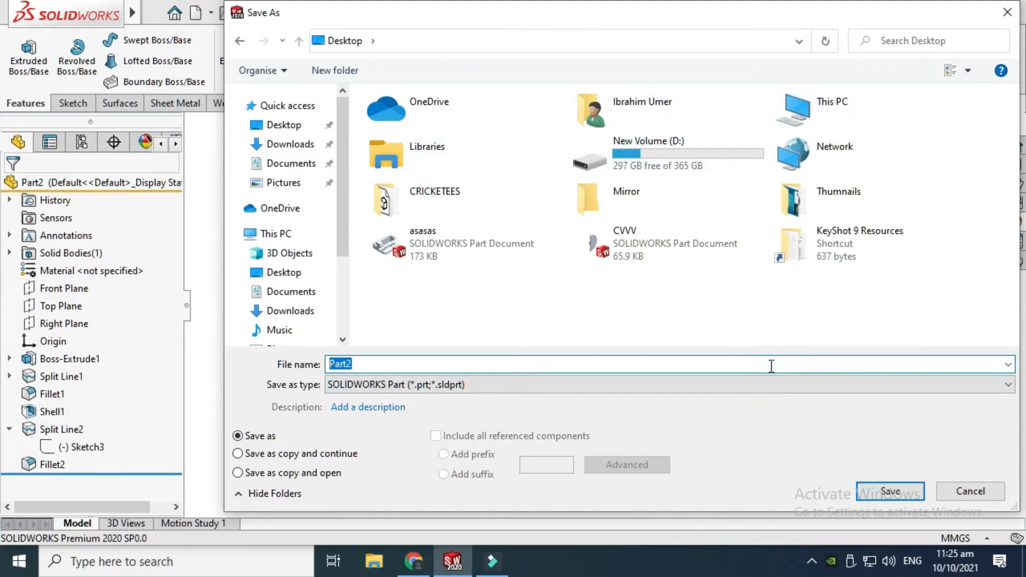
pyautogui.write('1')
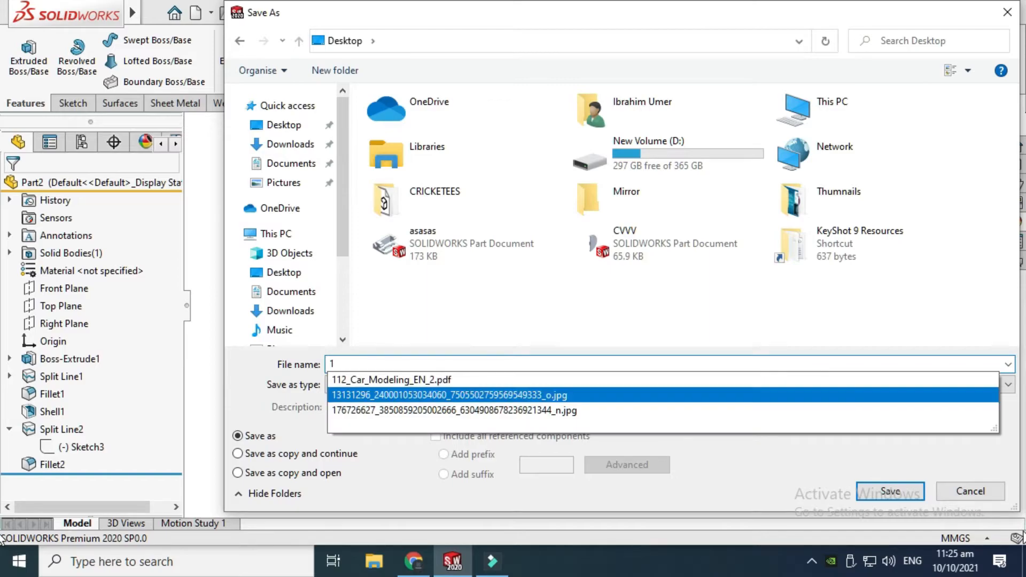
pyautogui.click(462, 348)
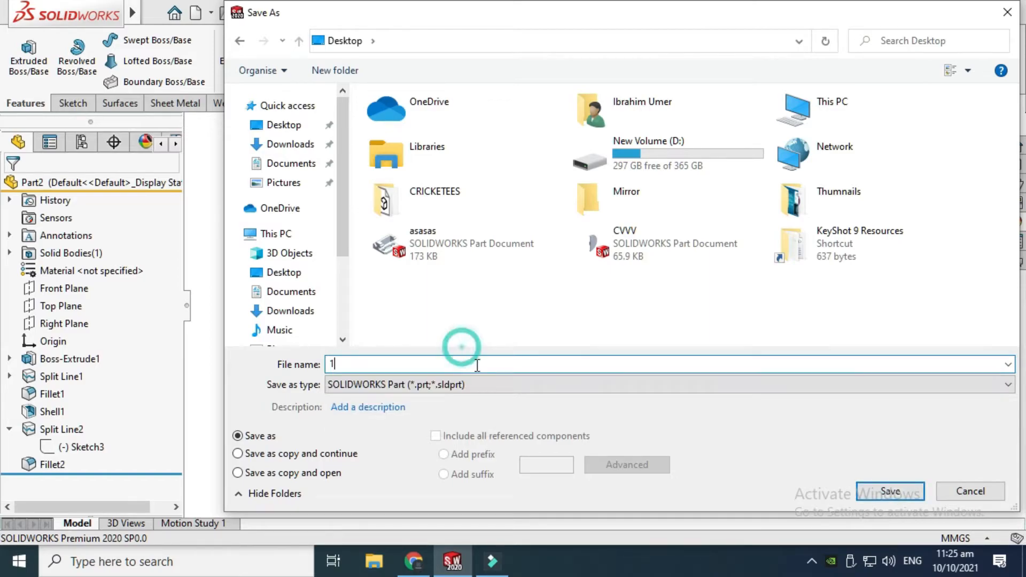
pyautogui.click(867, 486)
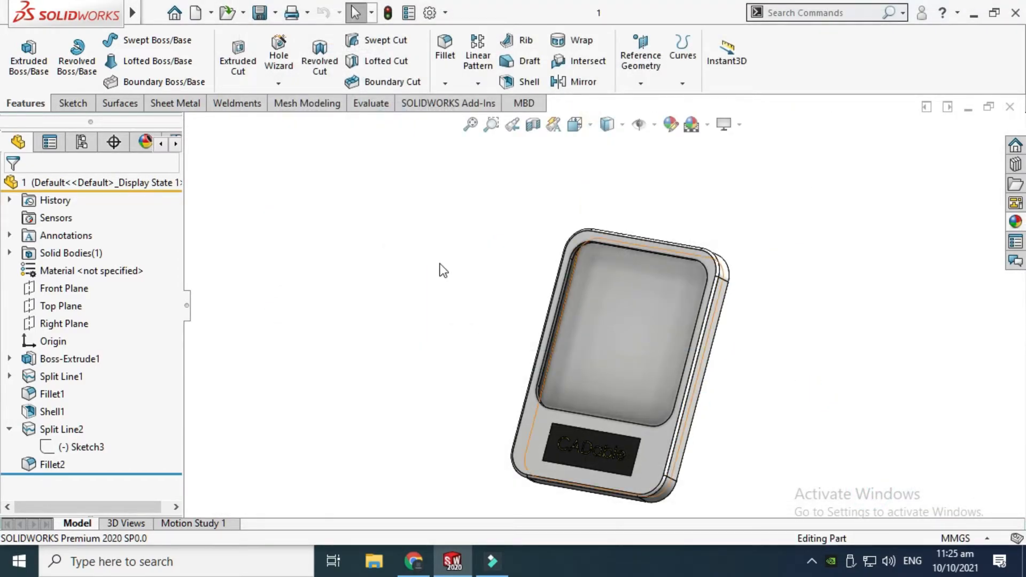
# Step: Create a new part document and apply a plain white background scene
pyautogui.click(212, 13)
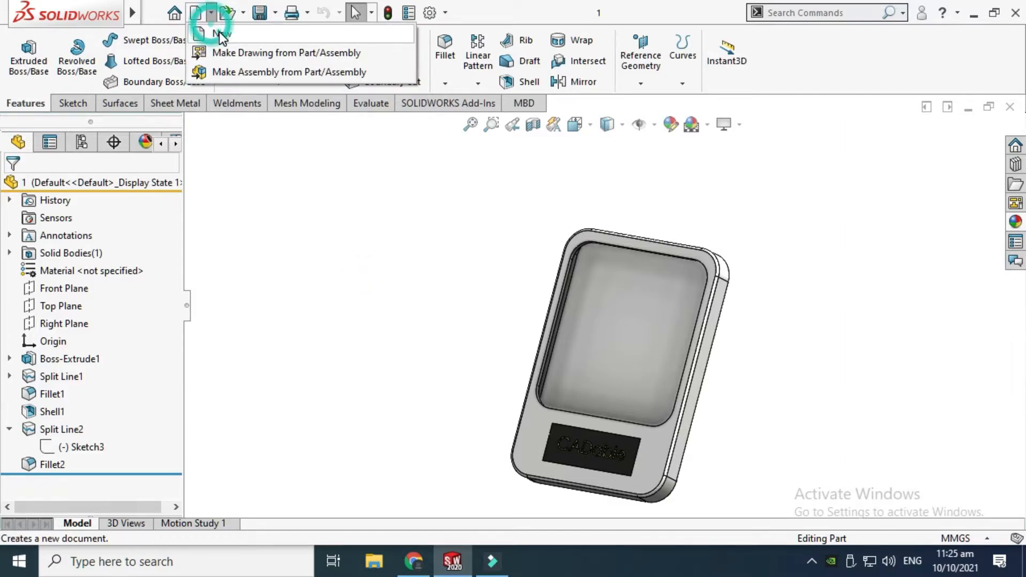
pyautogui.click(240, 30)
pyautogui.click(397, 456)
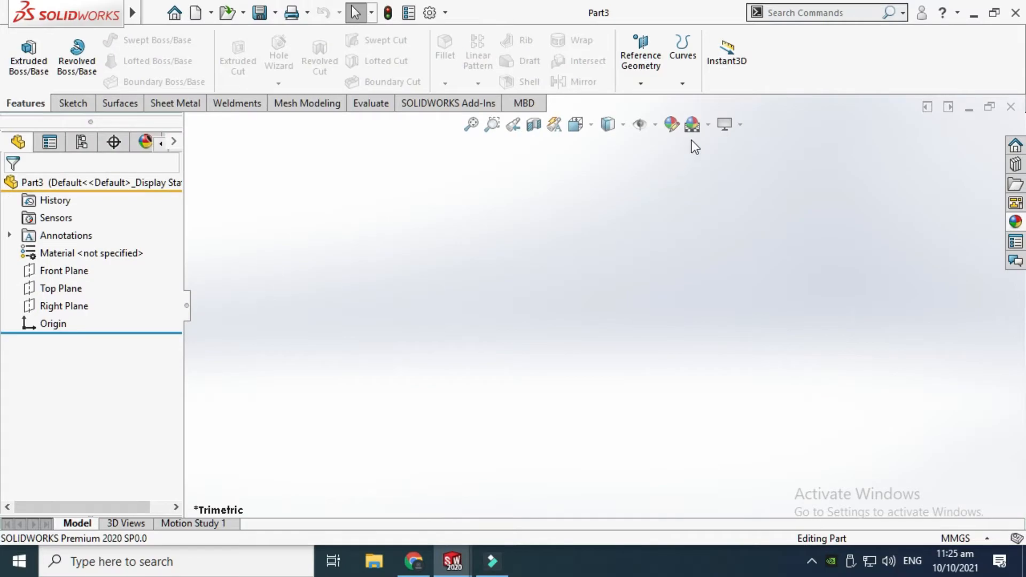
pyautogui.click(708, 125)
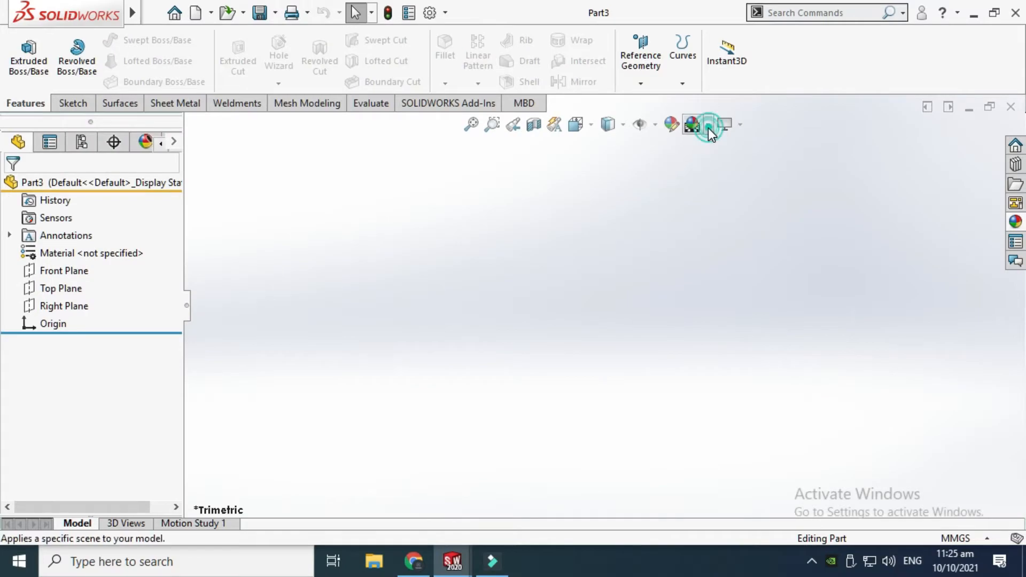
pyautogui.click(723, 45)
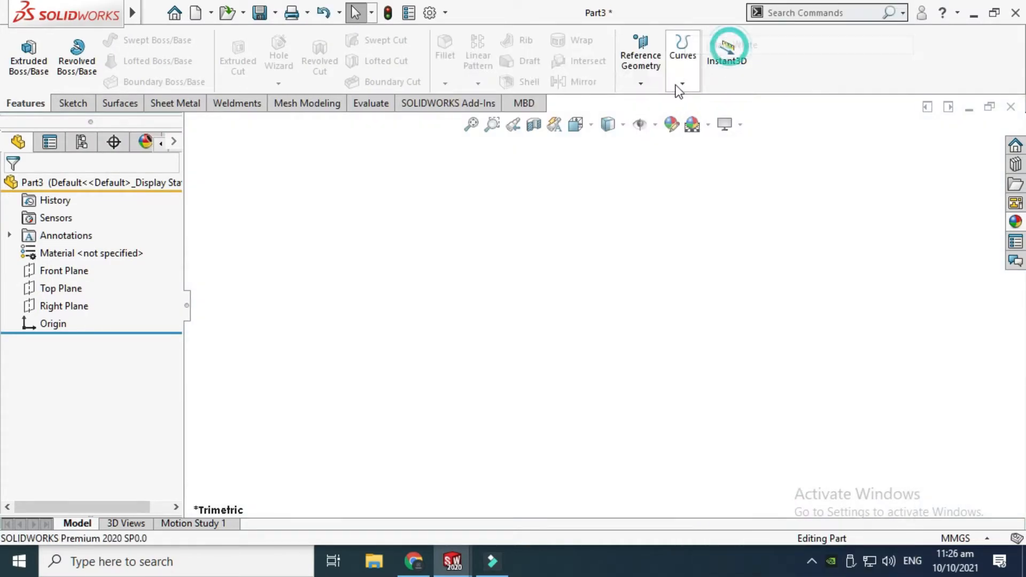
# Step: Sketch an upright center rectangle about 143 mm tall on the Front Plane, centred on the origin
pyautogui.click(85, 270)
pyautogui.click(105, 248)
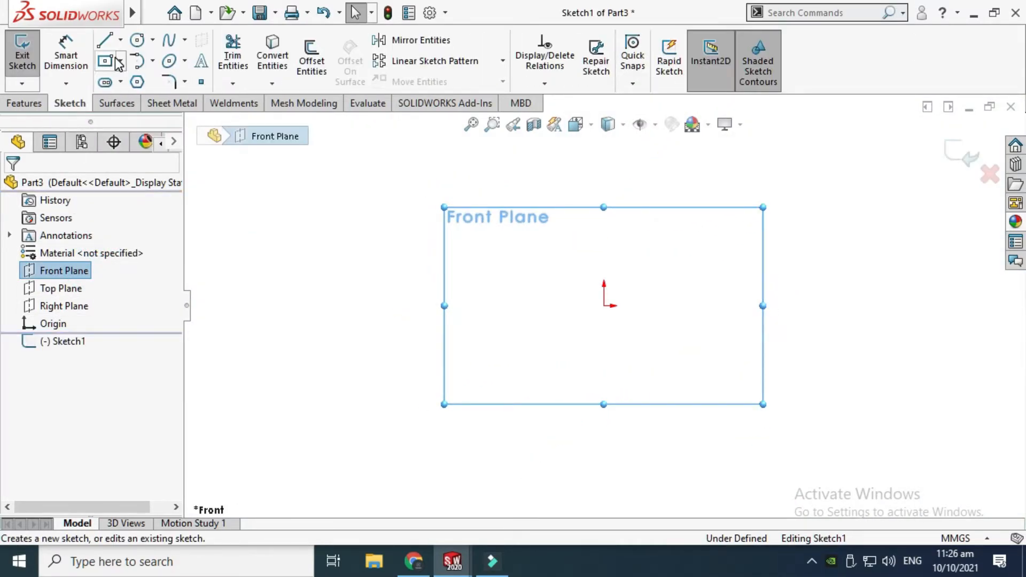
pyautogui.click(120, 60)
pyautogui.click(131, 100)
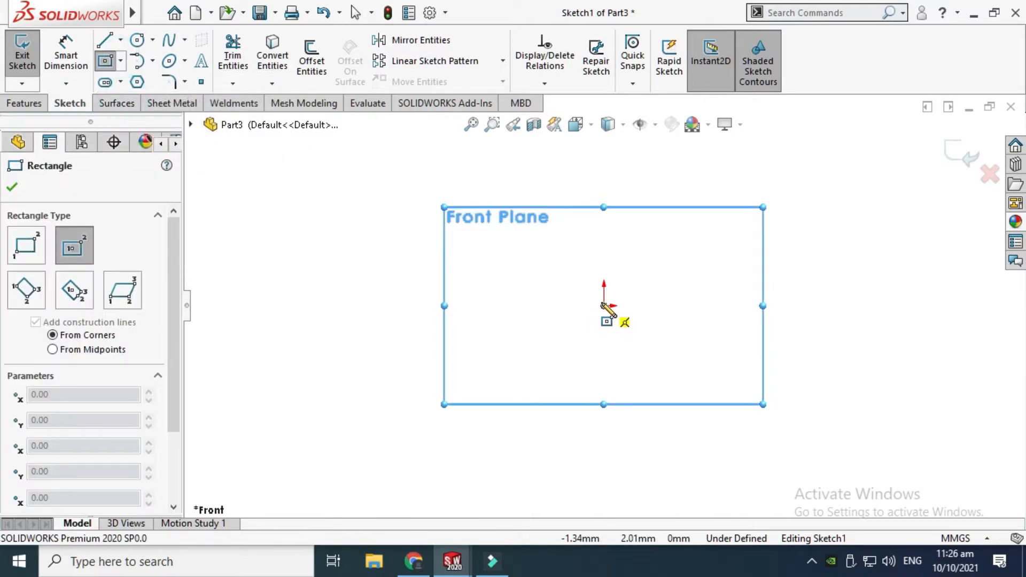
pyautogui.click(603, 305)
pyautogui.click(518, 433)
pyautogui.press('Escape')
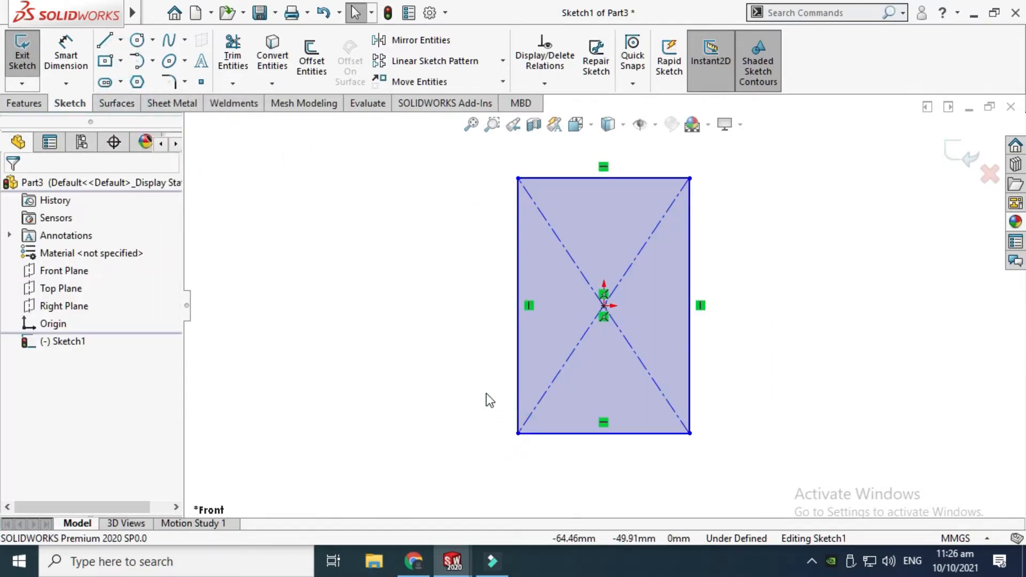
# Step: Dimension the center rectangle to 80 mm high and 65 mm wide
pyautogui.click(66, 58)
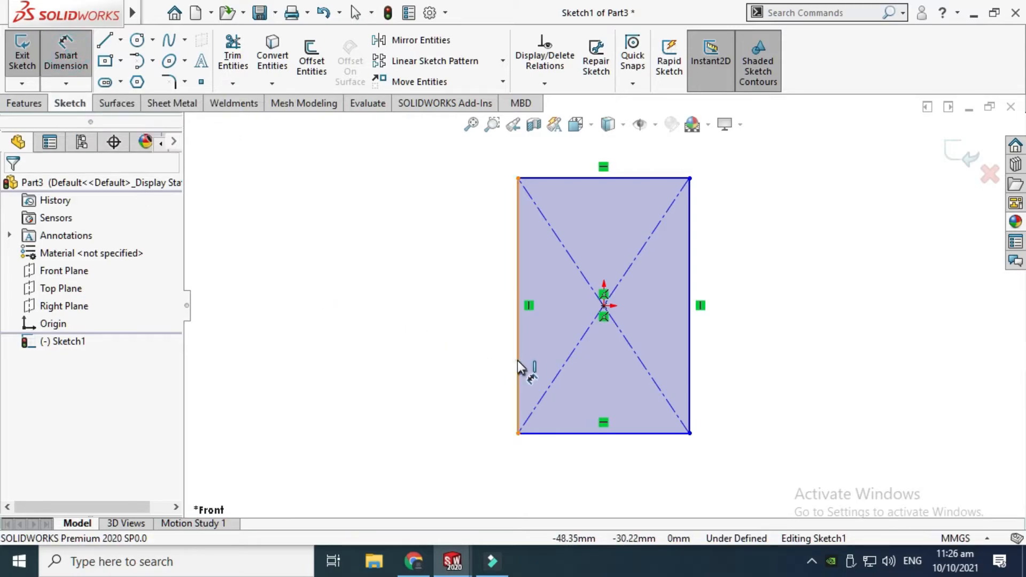
pyautogui.click(517, 360)
pyautogui.click(453, 363)
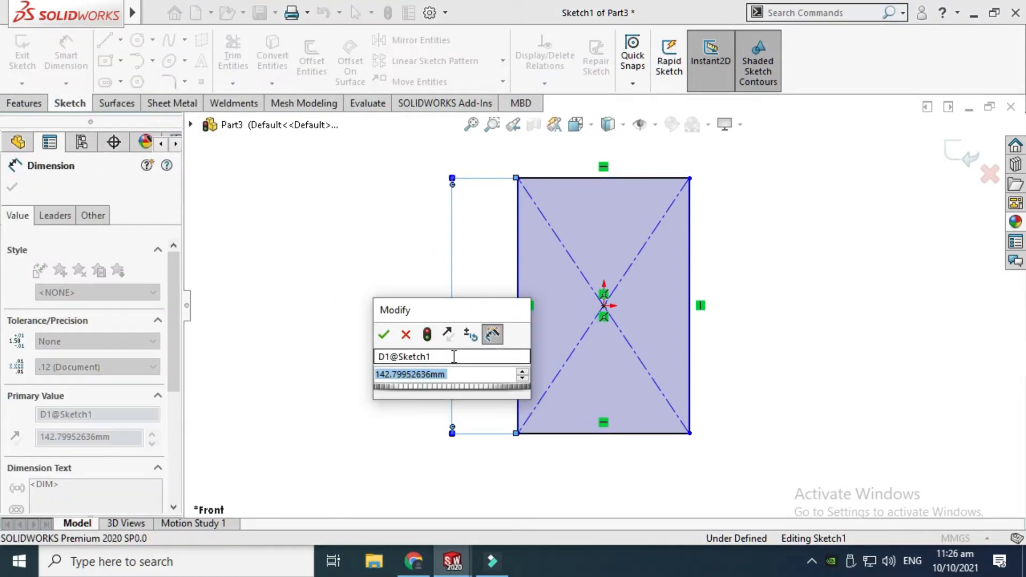
pyautogui.write('80')
pyautogui.press('Return')
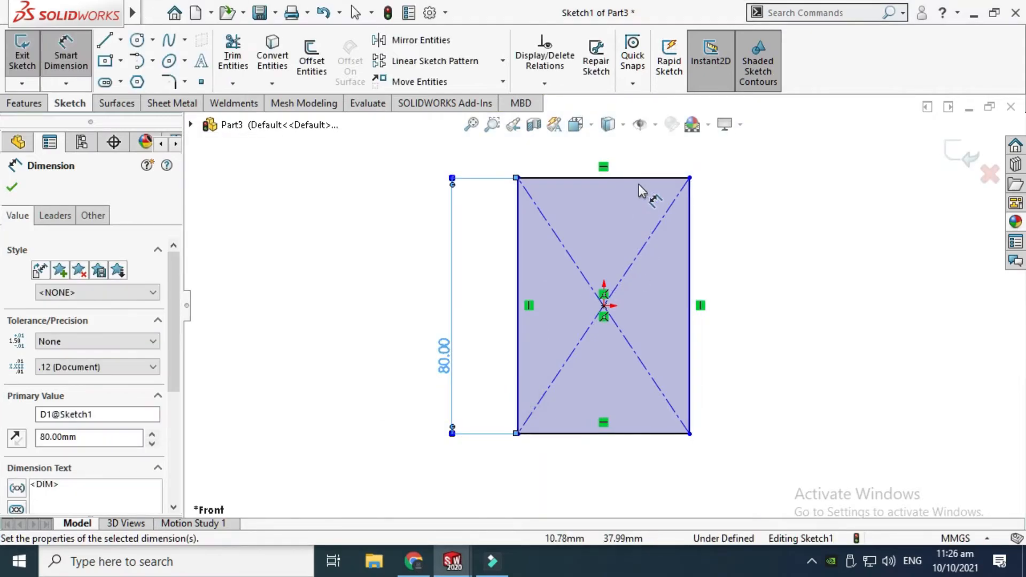
pyautogui.click(639, 177)
pyautogui.click(660, 151)
pyautogui.write('65')
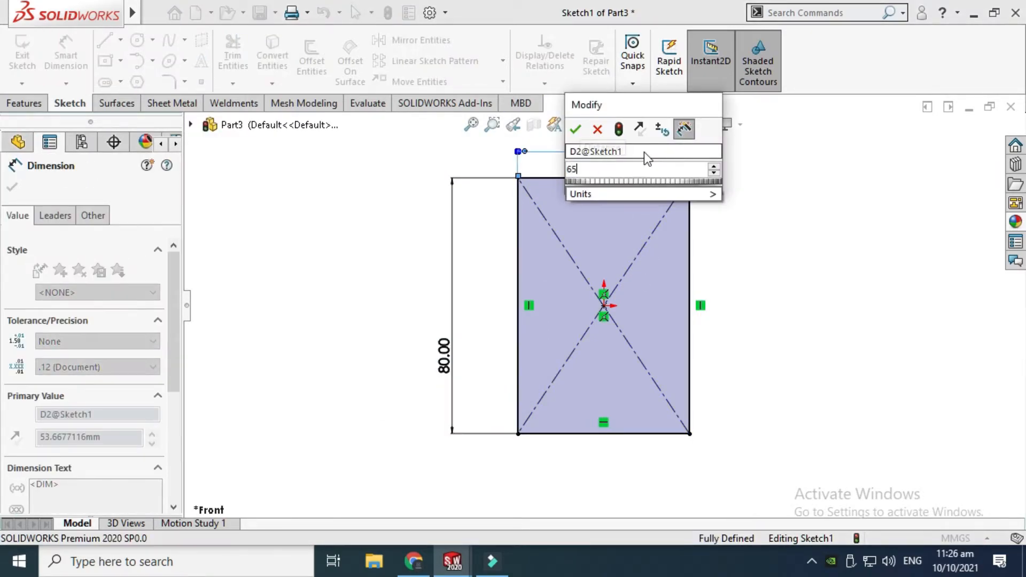
pyautogui.press('Return')
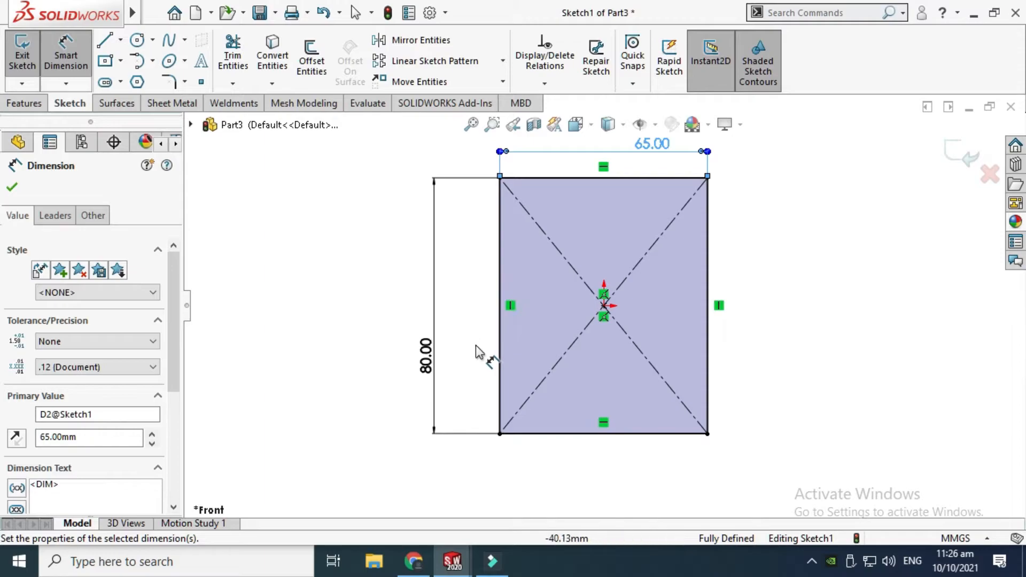
pyautogui.press('Escape')
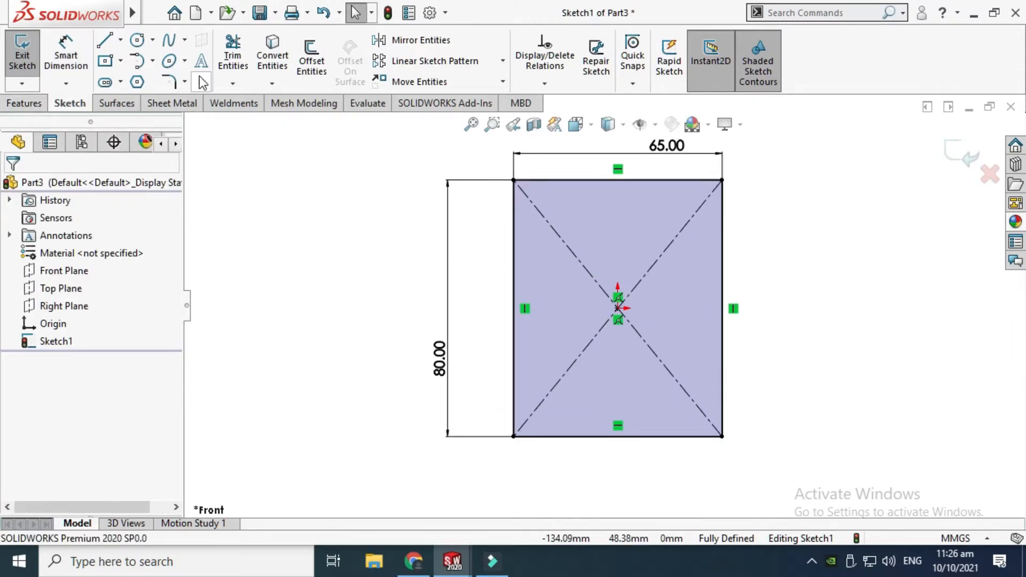
# Step: Round all four corners of the rectangle with 5 mm sketch fillets
pyautogui.click(184, 83)
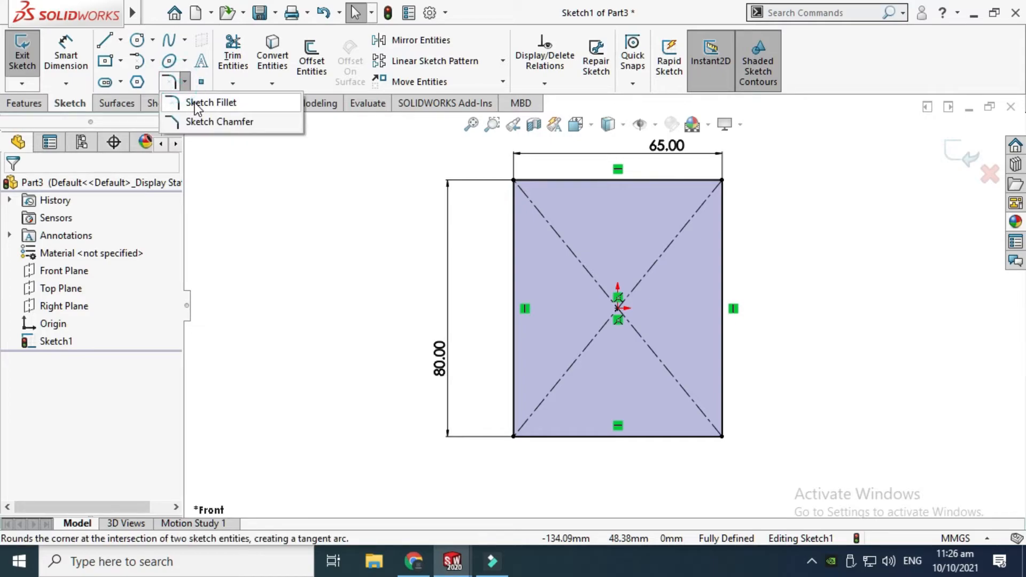
pyautogui.click(197, 107)
pyautogui.moveTo(455, 150); pyautogui.dragTo(752, 465)
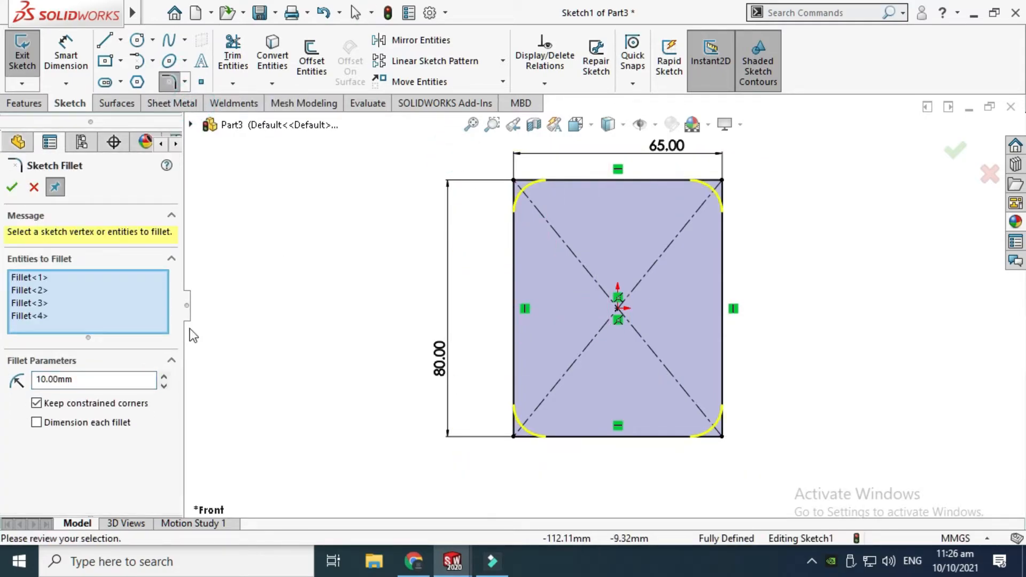
pyautogui.doubleClick(109, 380)
pyautogui.write('5')
pyautogui.press('Return')
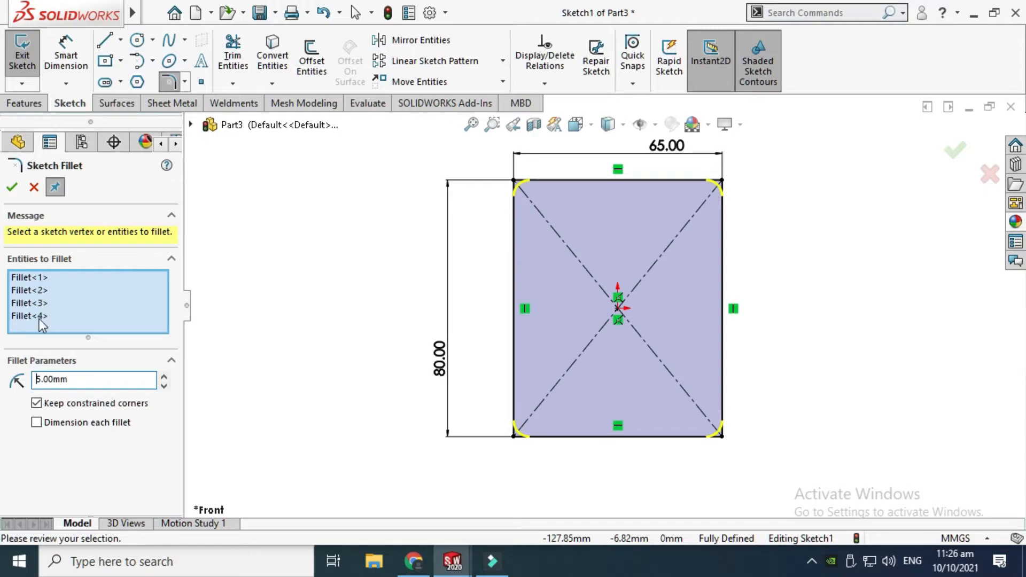
pyautogui.click(16, 182)
pyautogui.click(39, 193)
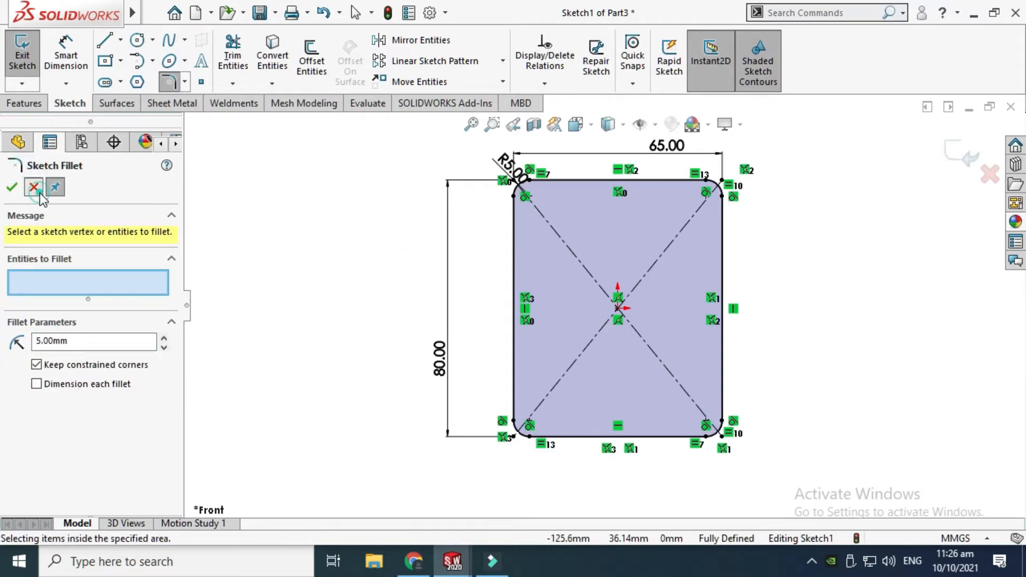
# Step: Extrude the rounded rectangle as a blind boss 2 mm deep
pyautogui.click(25, 105)
pyautogui.click(29, 60)
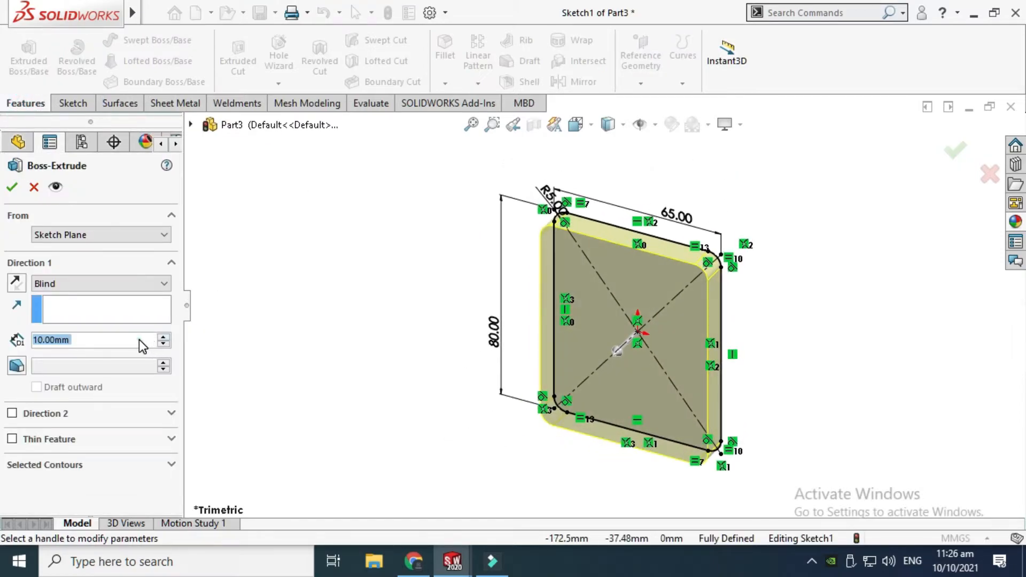
pyautogui.doubleClick(139, 340)
pyautogui.write('2')
pyautogui.press('Return')
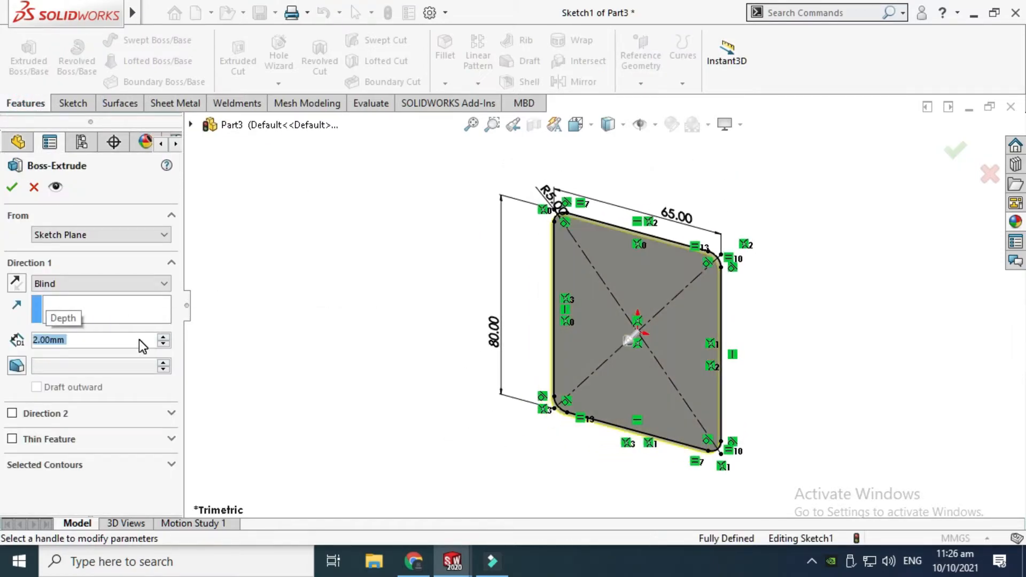
pyautogui.click(362, 289)
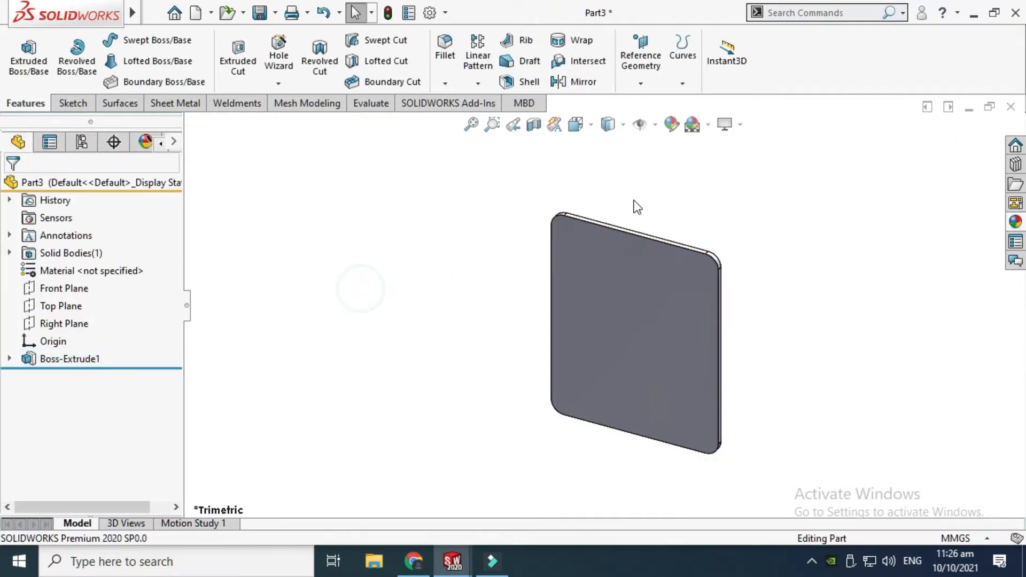
# Step: Examine the thin rounded plate from several angles
pyautogui.rightClick(644, 188)
pyautogui.click(685, 256)
pyautogui.moveTo(698, 259); pyautogui.dragTo(671, 298)
pyautogui.scroll(-3, 671, 295)
pyautogui.scroll(3, 668, 293)
pyautogui.scroll(-3, 660, 321)
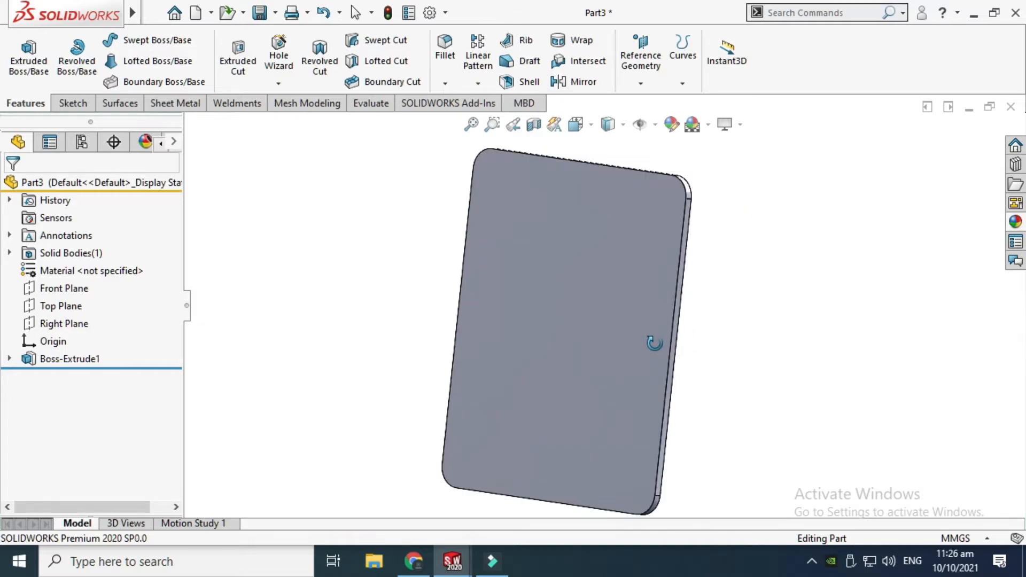
pyautogui.moveTo(654, 342); pyautogui.dragTo(610, 341)
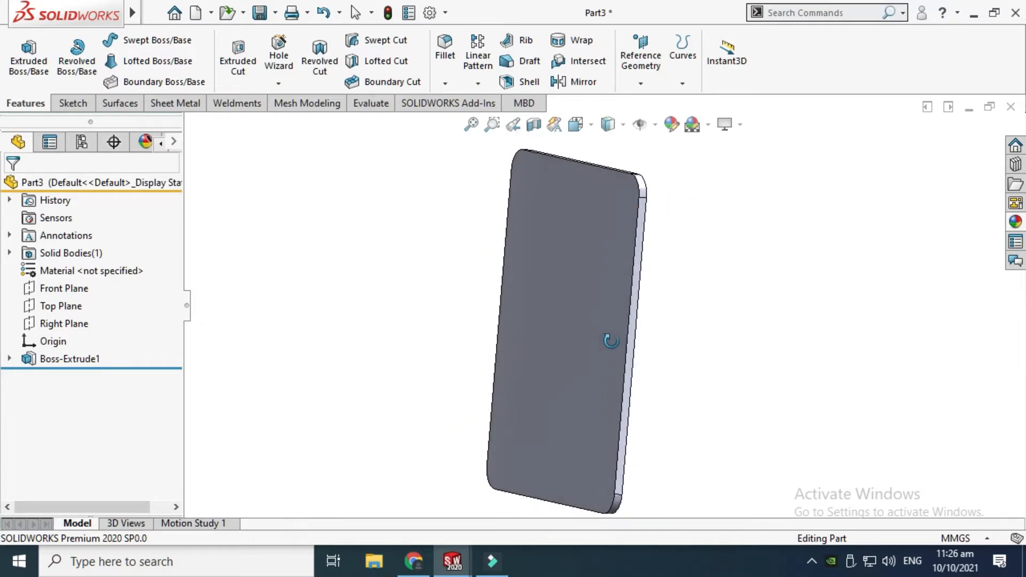
# Step: Apply a Thick Gloss glass appearance to the plate
pyautogui.click(1015, 222)
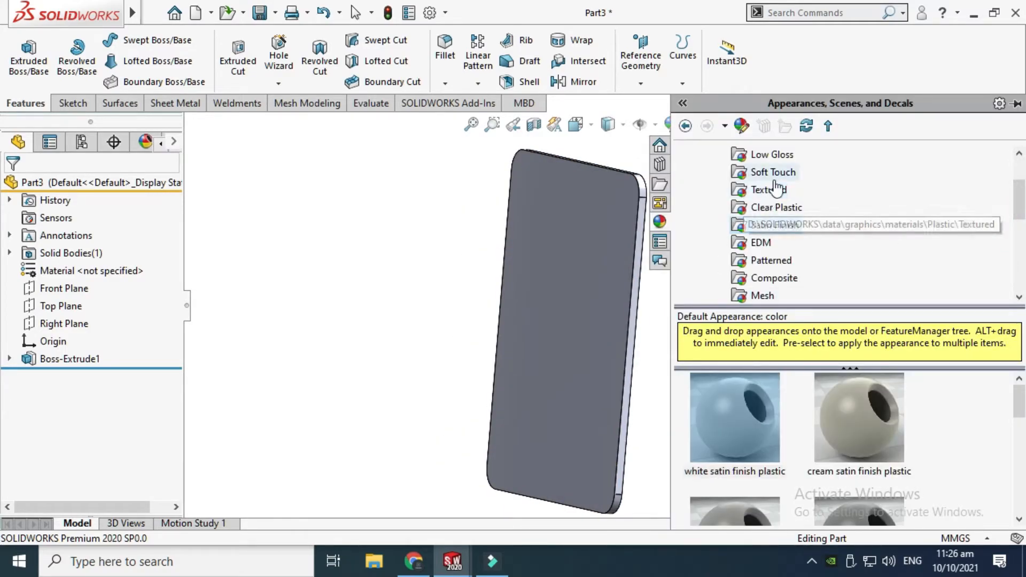
pyautogui.scroll(2, 748, 182)
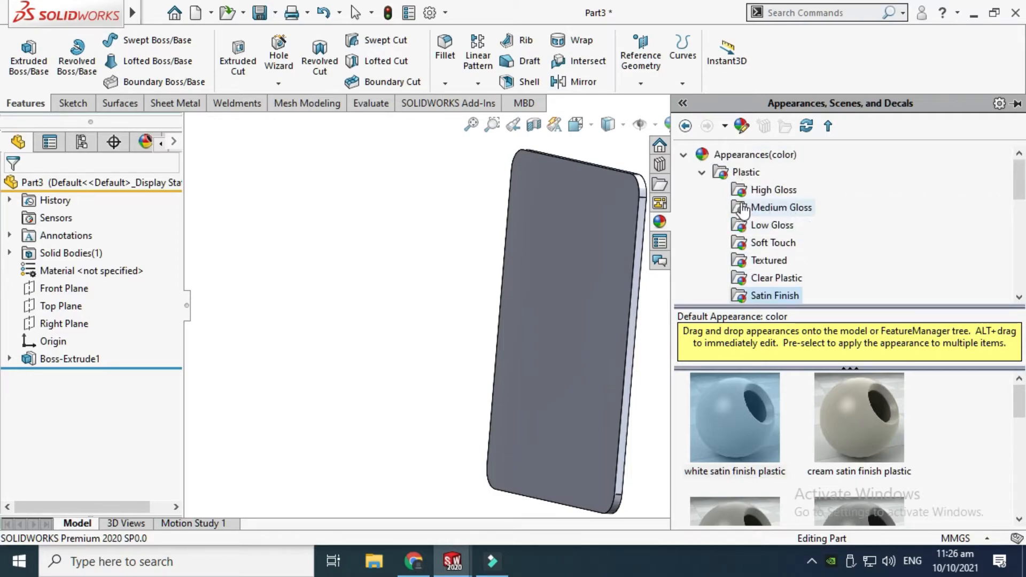
pyautogui.click(701, 173)
pyautogui.scroll(-1, 755, 244)
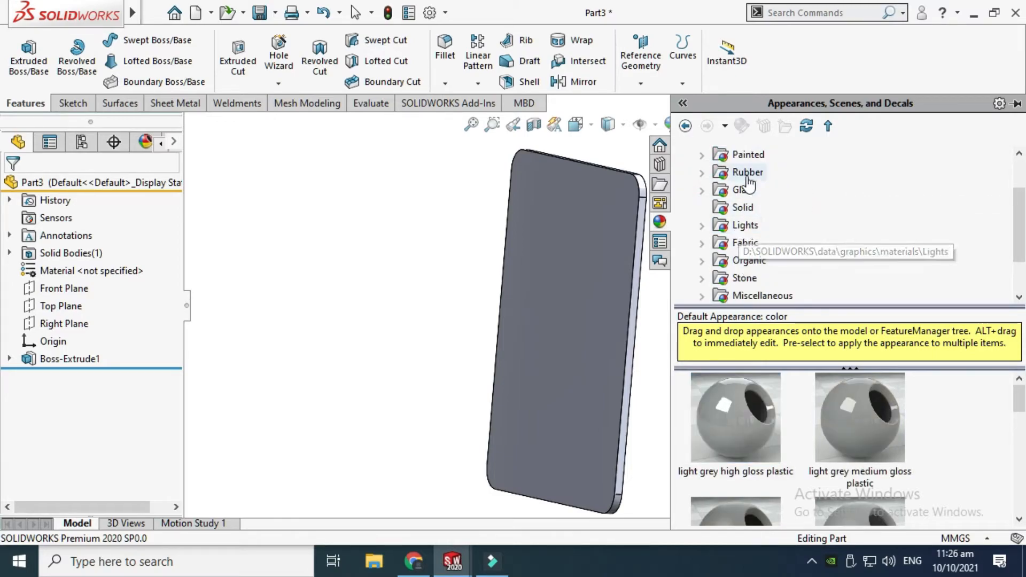
pyautogui.click(703, 191)
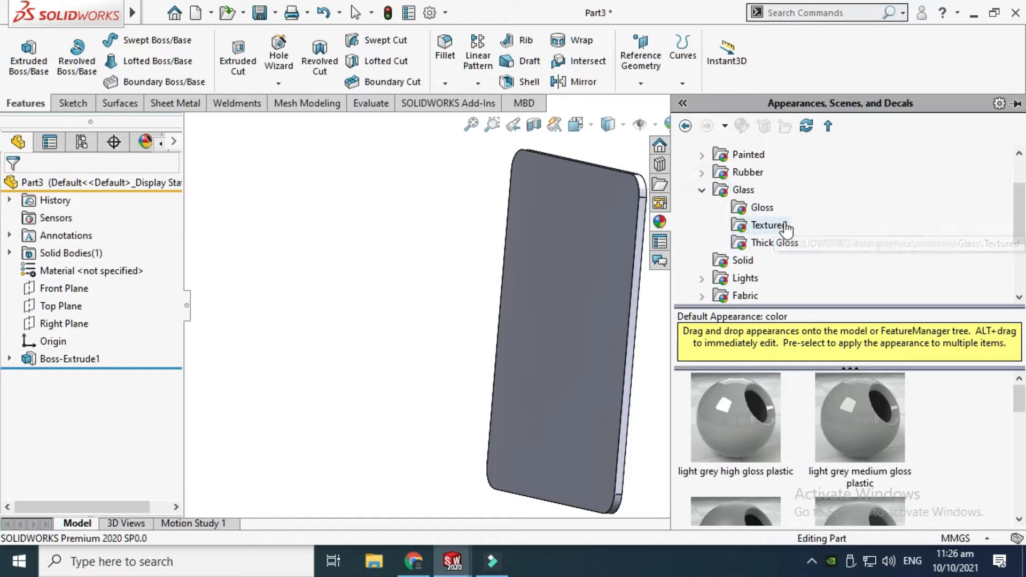
pyautogui.click(759, 207)
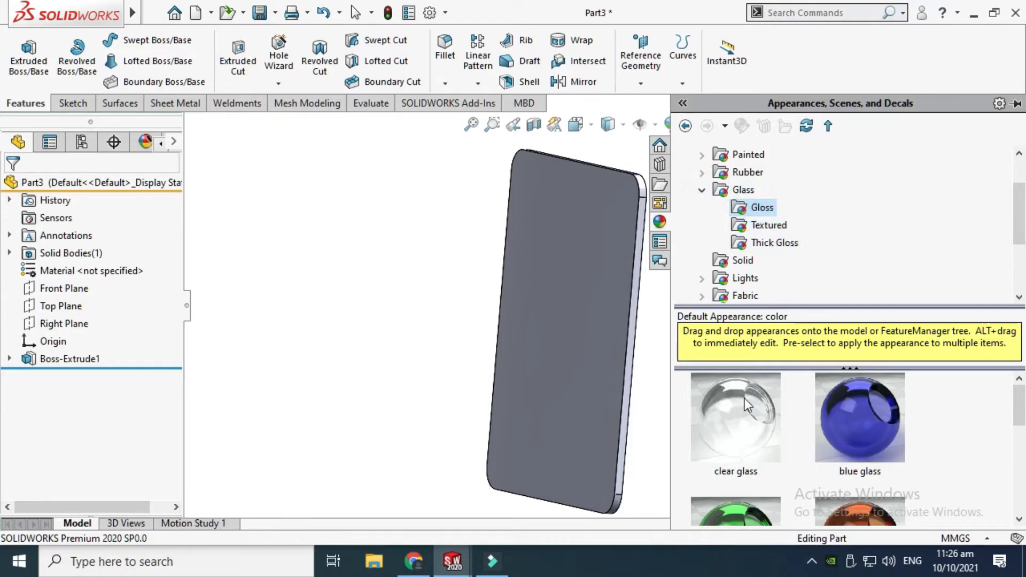
pyautogui.click(775, 243)
pyautogui.moveTo(743, 409); pyautogui.dragTo(513, 296)
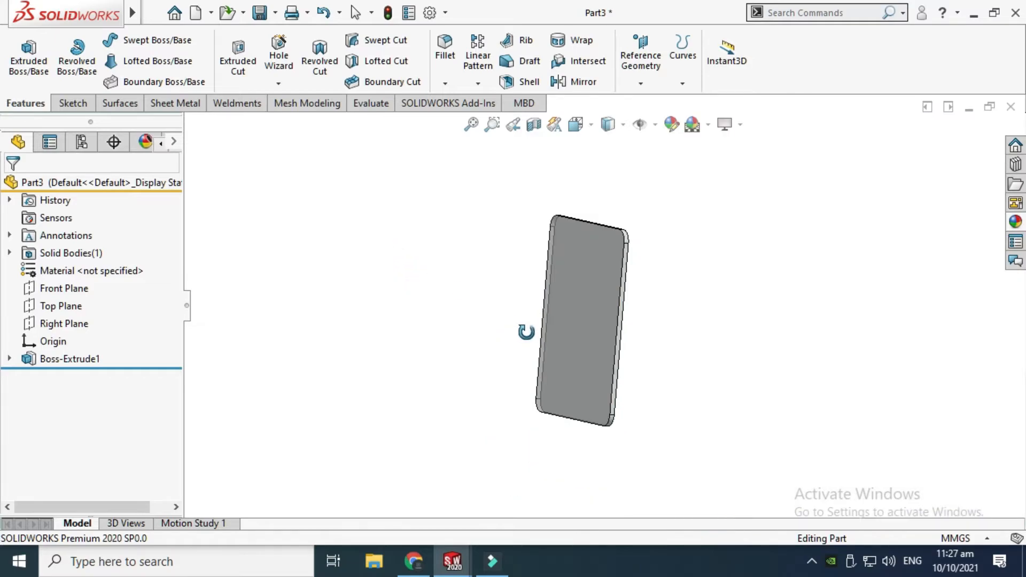
# Step: Save the plate to the Desktop under the file name 2 and start a new assembly from it
pyautogui.hotkey('ctrl', 's')
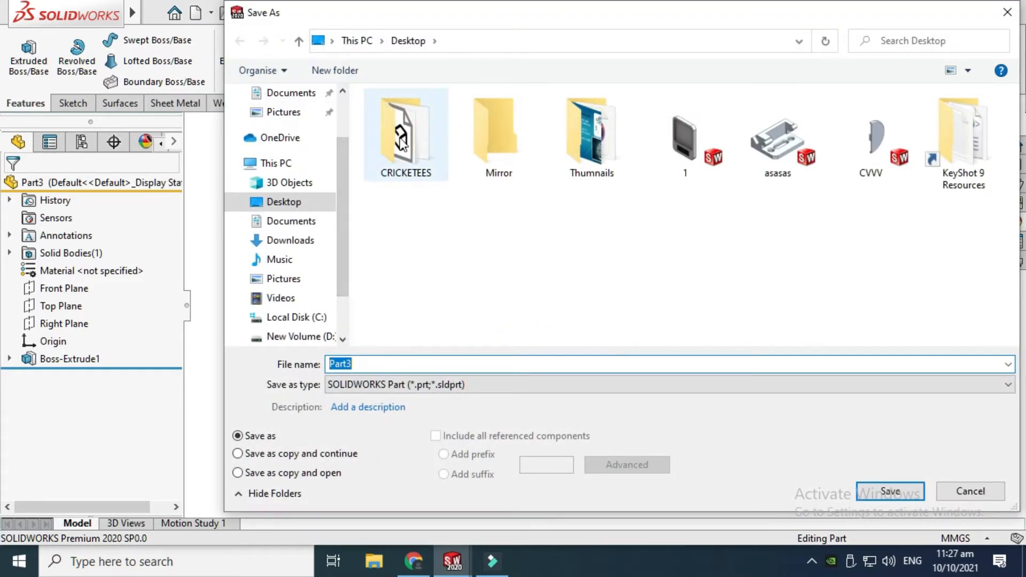
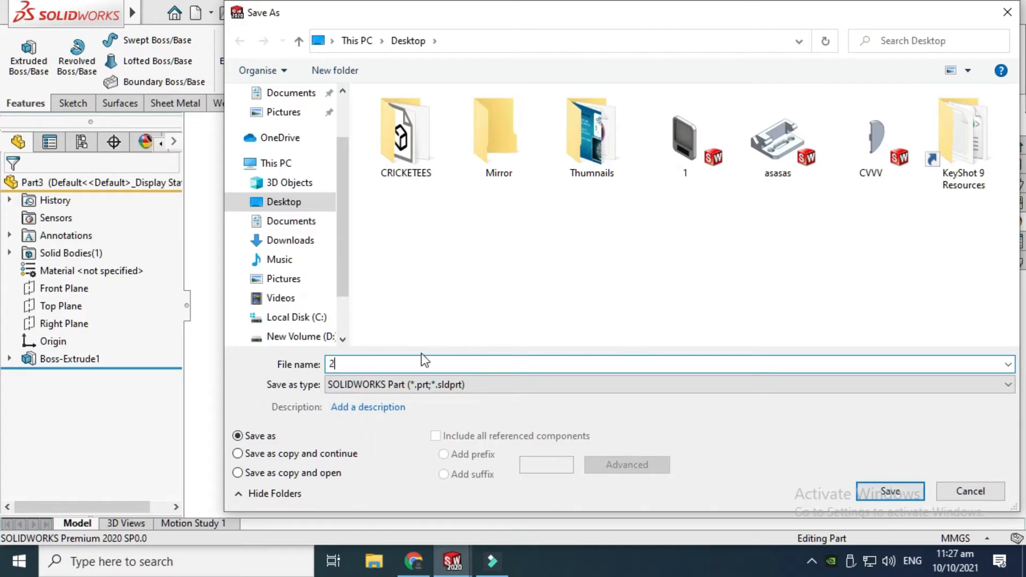
pyautogui.click(890, 491)
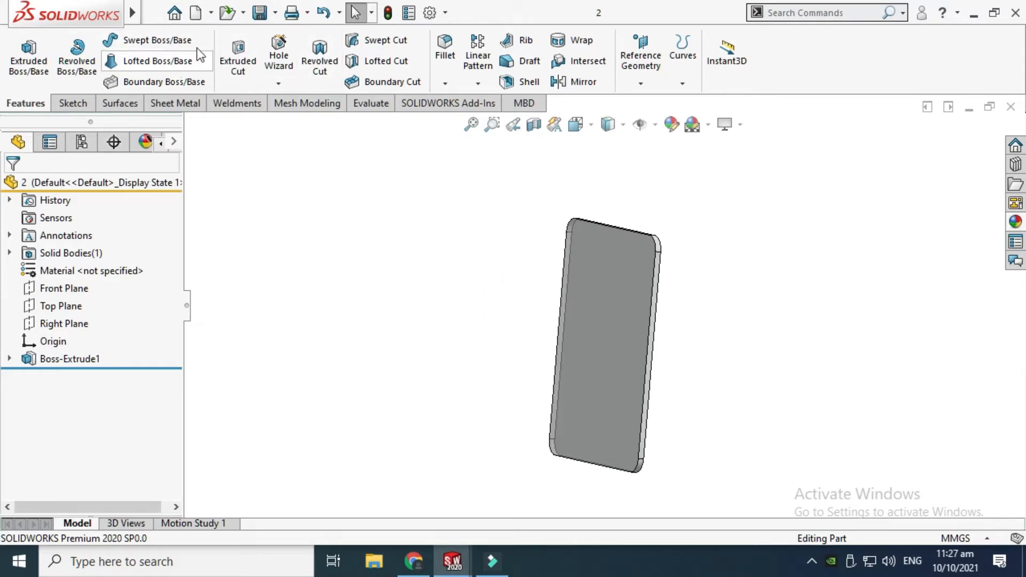
pyautogui.click(212, 13)
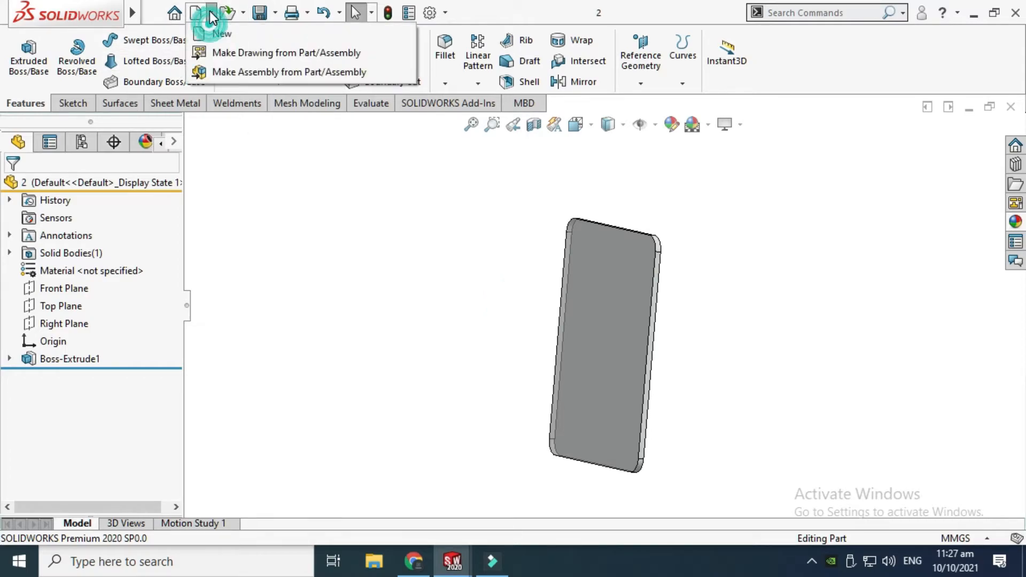
pyautogui.click(258, 73)
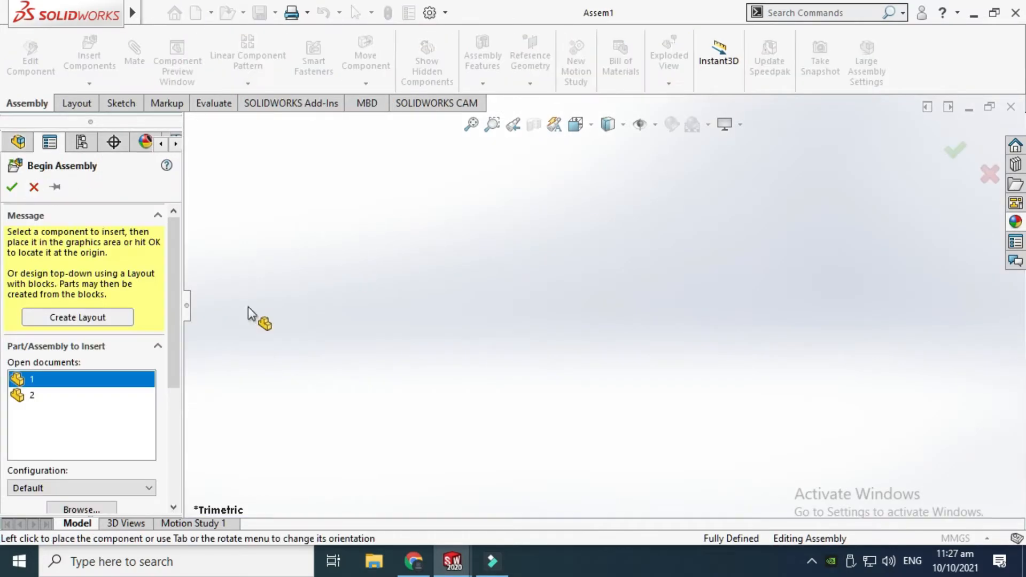
# Step: Insert parts 1 and 2 into the assembly and move the glass plate clear of the case
pyautogui.keyDown('shift'); pyautogui.click(53, 395); pyautogui.keyUp('shift')
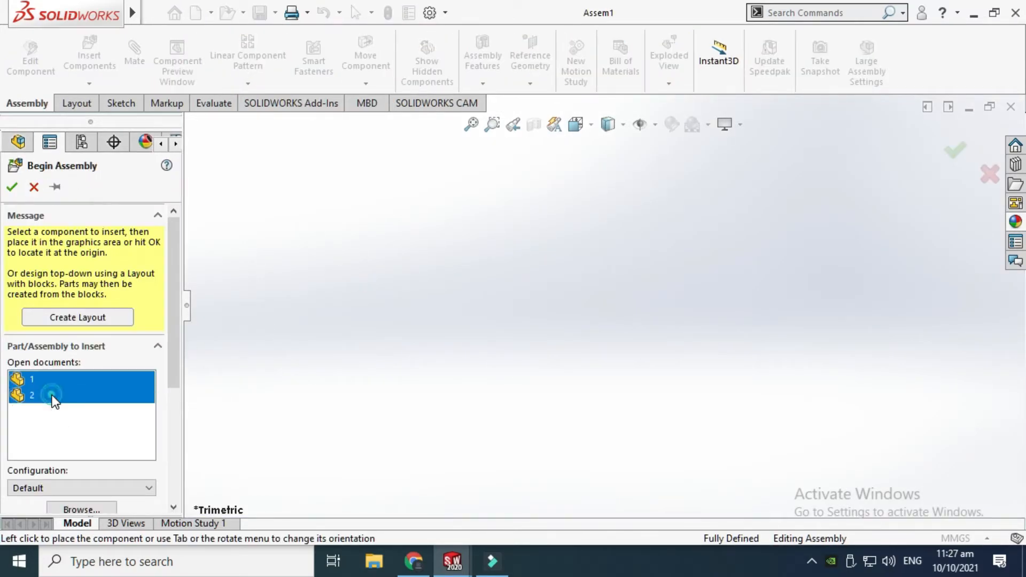
pyautogui.click(515, 298)
pyautogui.click(398, 301)
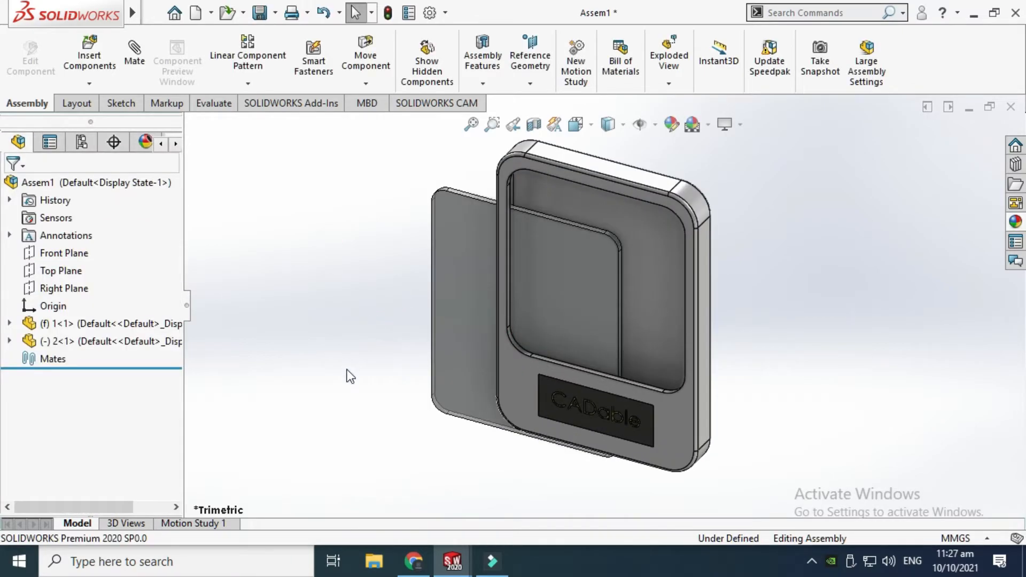
pyautogui.scroll(3, 347, 370)
pyautogui.moveTo(530, 302); pyautogui.dragTo(427, 275)
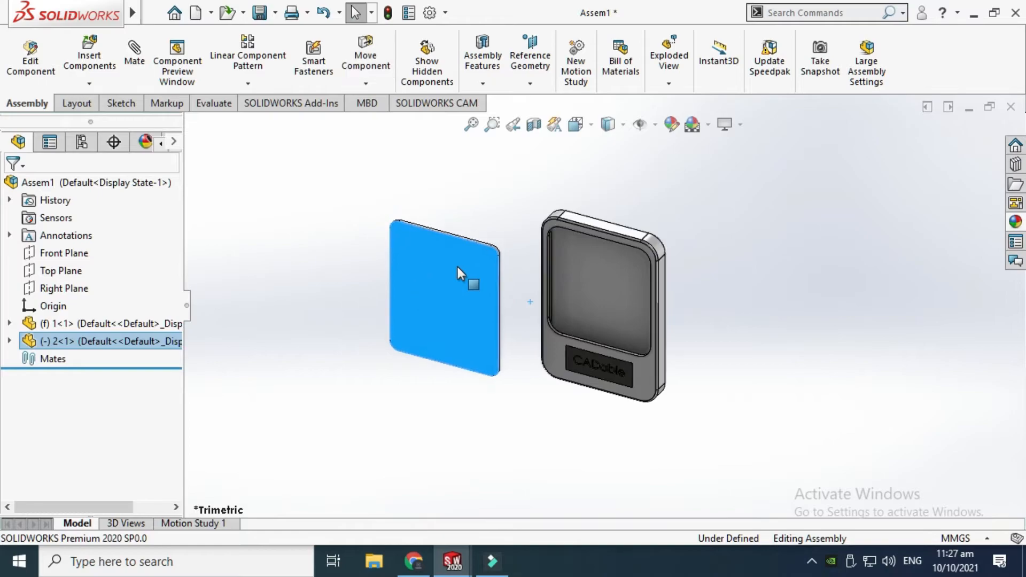
# Step: Try to move the case component by the inner face of its recess
pyautogui.scroll(-6, 771, 421)
pyautogui.scroll(6, 672, 389)
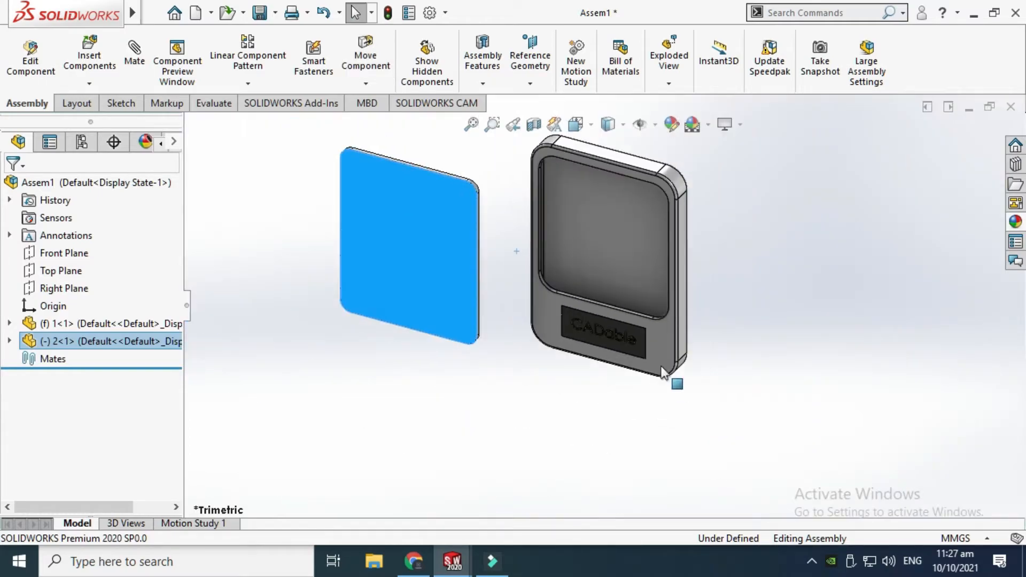
pyautogui.click(571, 179)
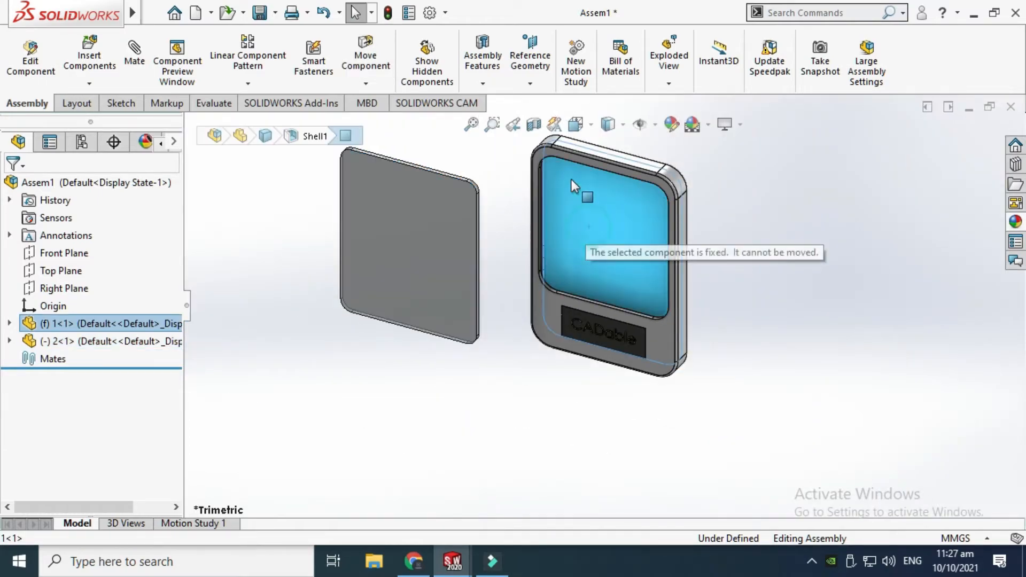
pyautogui.click(498, 446)
pyautogui.scroll(-3, 598, 260)
pyautogui.scroll(4, 599, 260)
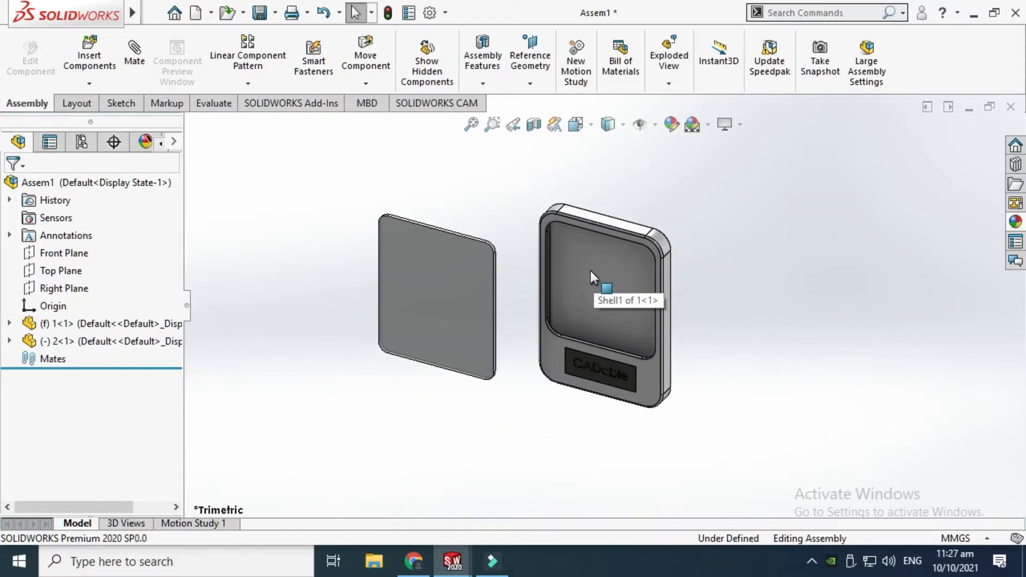
pyautogui.scroll(-3, 588, 271)
pyautogui.click(606, 341)
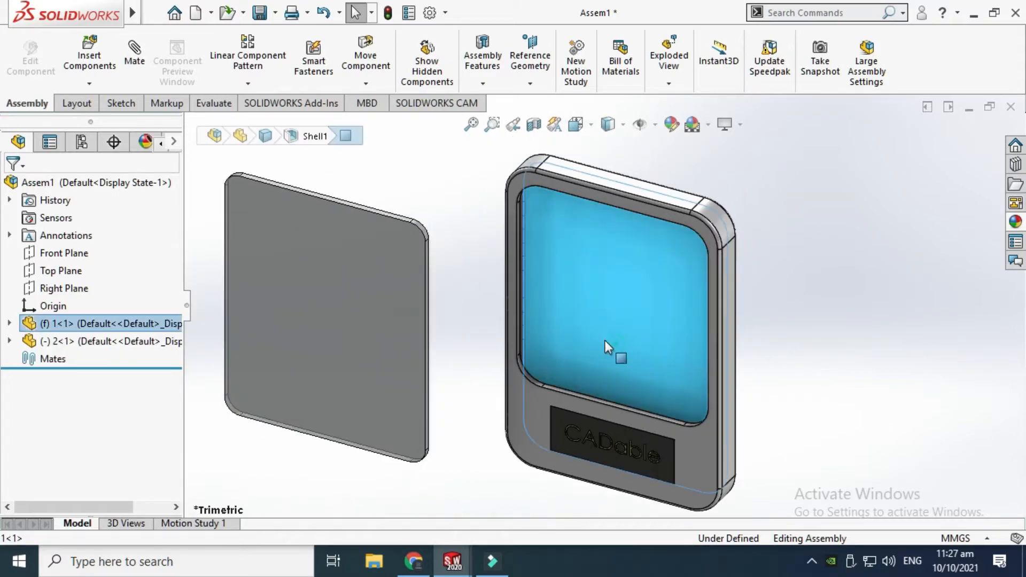
pyautogui.moveTo(605, 341); pyautogui.dragTo(574, 300)
pyautogui.rightClick(573, 297)
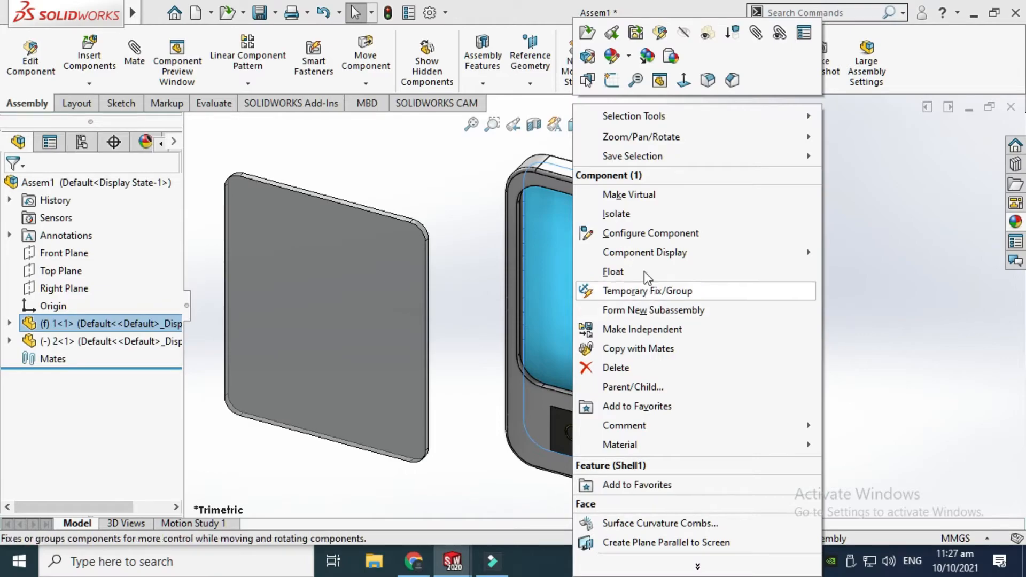
pyautogui.click(470, 172)
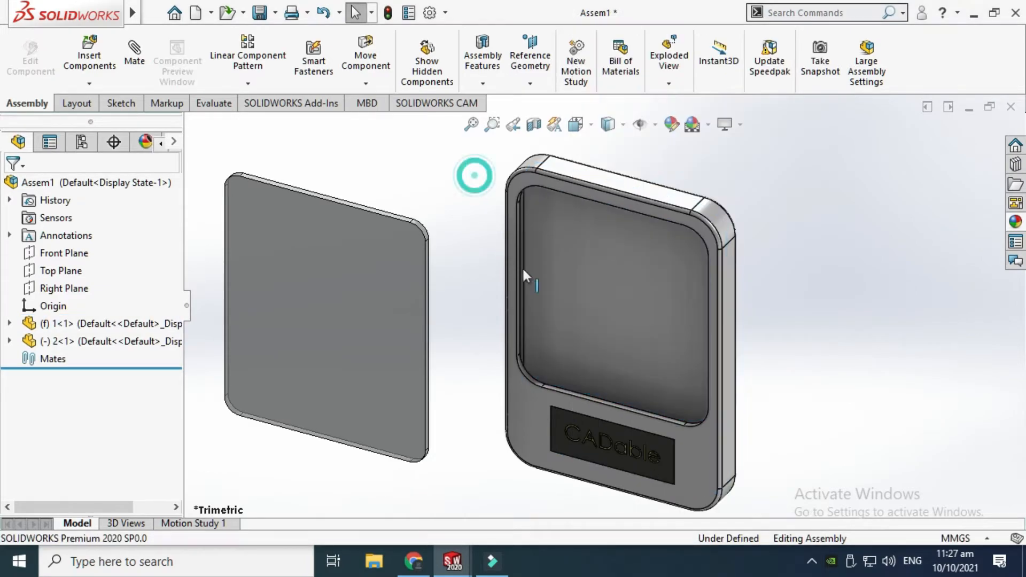
# Step: Float the case component and shift it slightly
pyautogui.scroll(2, 592, 309)
pyautogui.click(594, 310)
pyautogui.rightClick(595, 310)
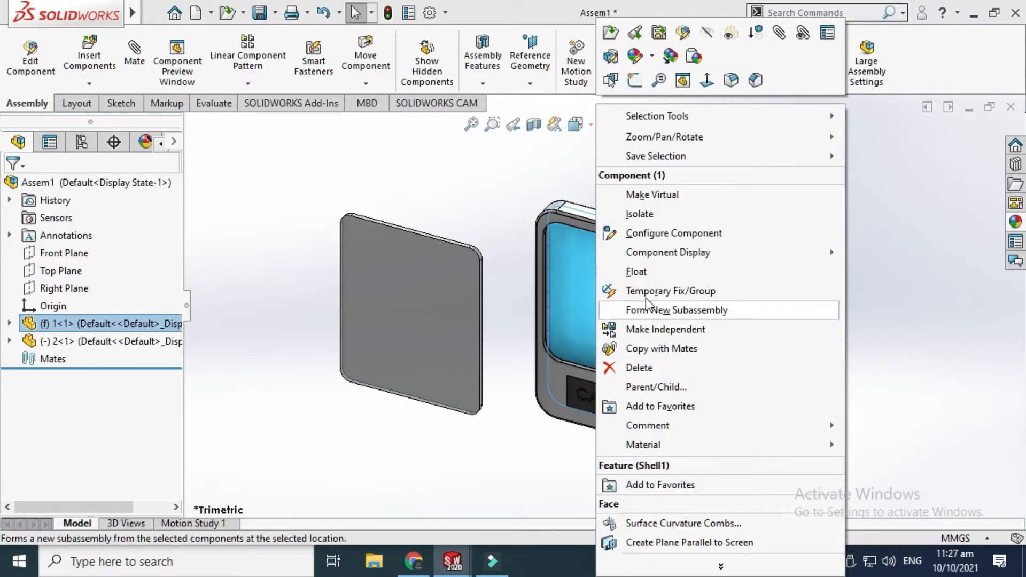
pyautogui.click(630, 273)
pyautogui.moveTo(611, 277); pyautogui.dragTo(604, 299)
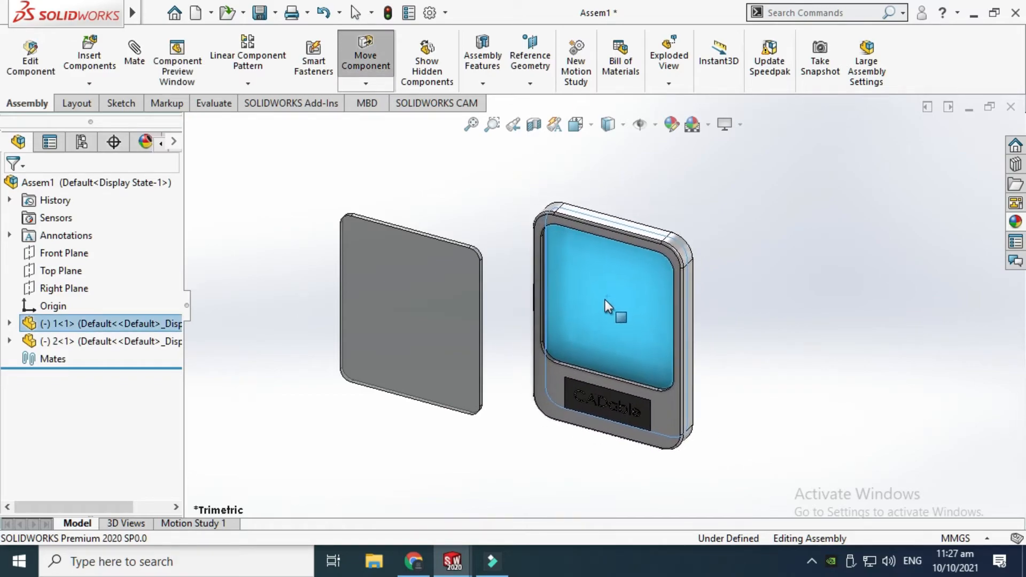
pyautogui.click(472, 185)
pyautogui.scroll(-2, 507, 241)
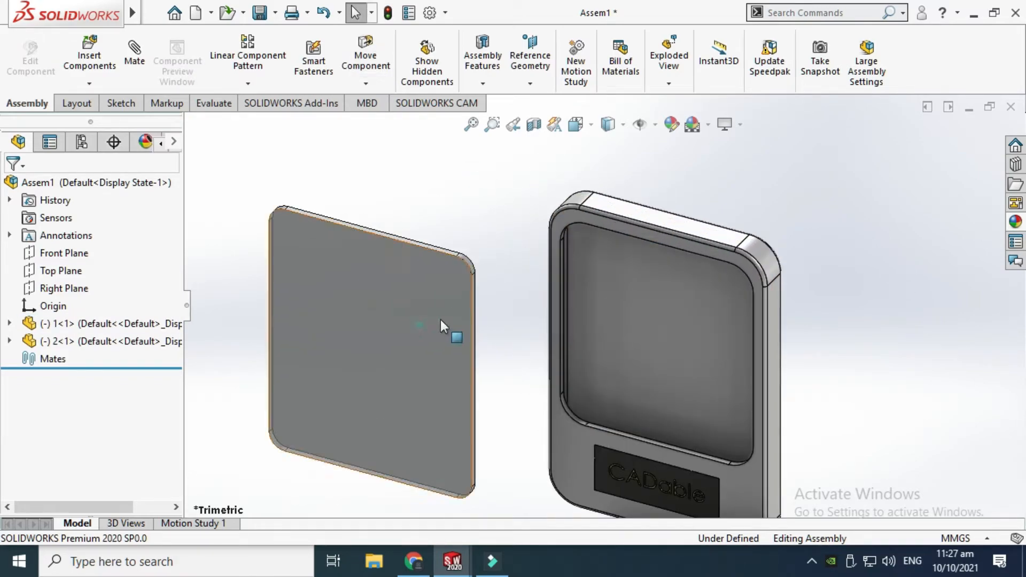
# Step: Apply the Plain White scene and reposition the glass plate beside the case
pyautogui.moveTo(440, 319); pyautogui.dragTo(511, 305)
pyautogui.click(708, 124)
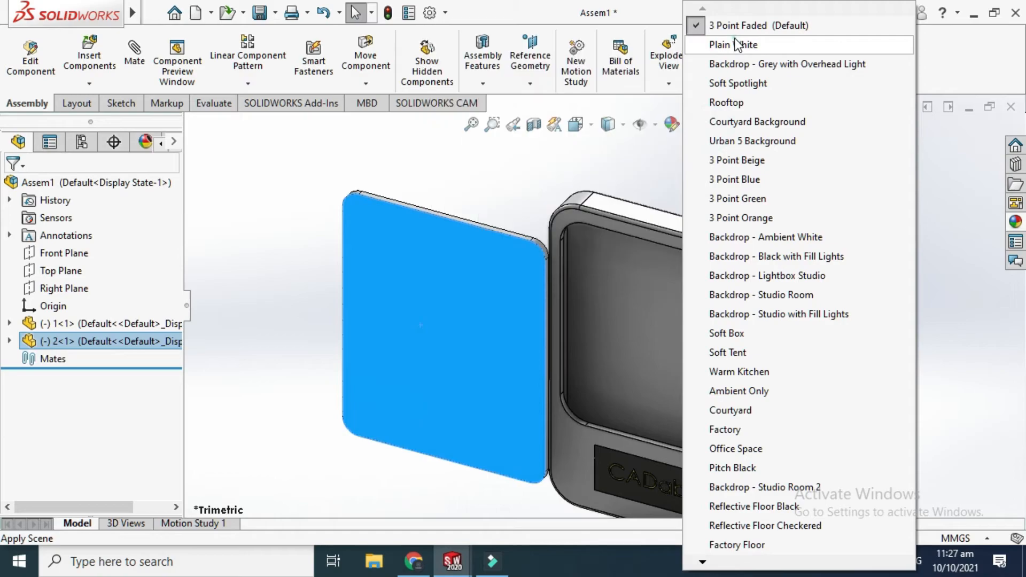
pyautogui.click(728, 41)
pyautogui.click(278, 232)
pyautogui.moveTo(493, 297)
pyautogui.mouseDown()
pyautogui.moveTo(440, 330)
pyautogui.moveTo(506, 317)
pyautogui.moveTo(463, 296)
pyautogui.mouseUp()
pyautogui.click(476, 201)
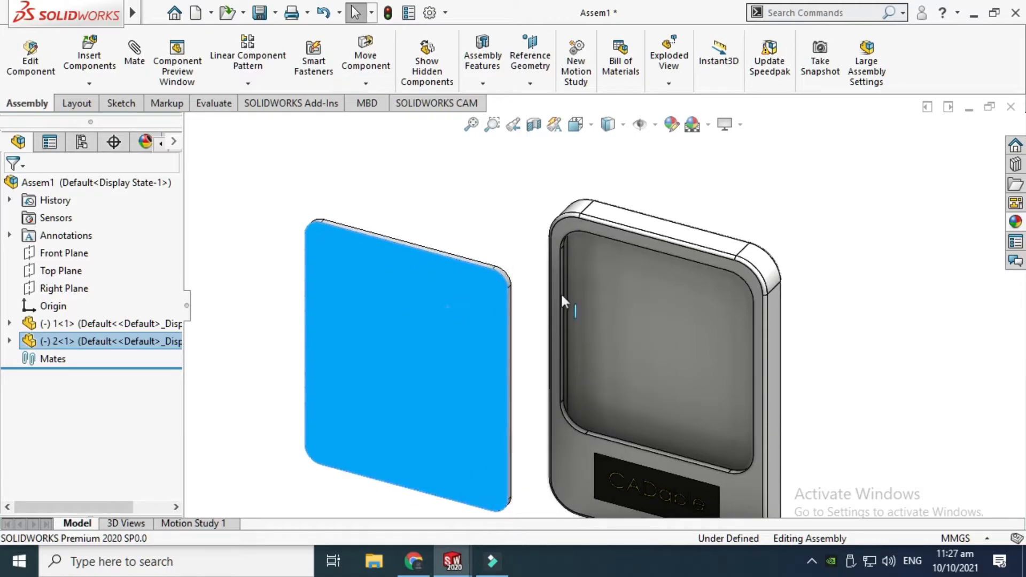
pyautogui.click(426, 216)
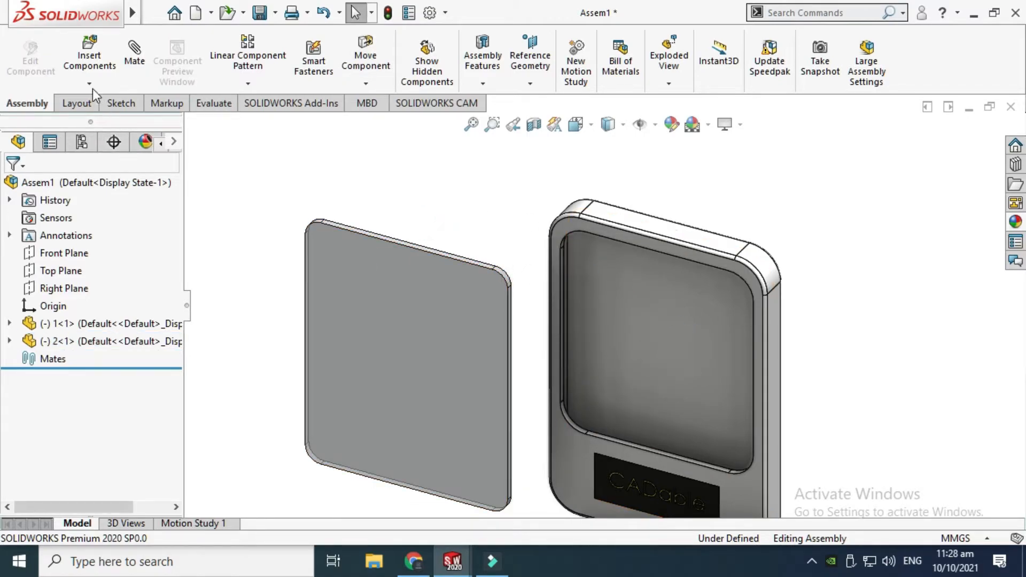
pyautogui.click(451, 287)
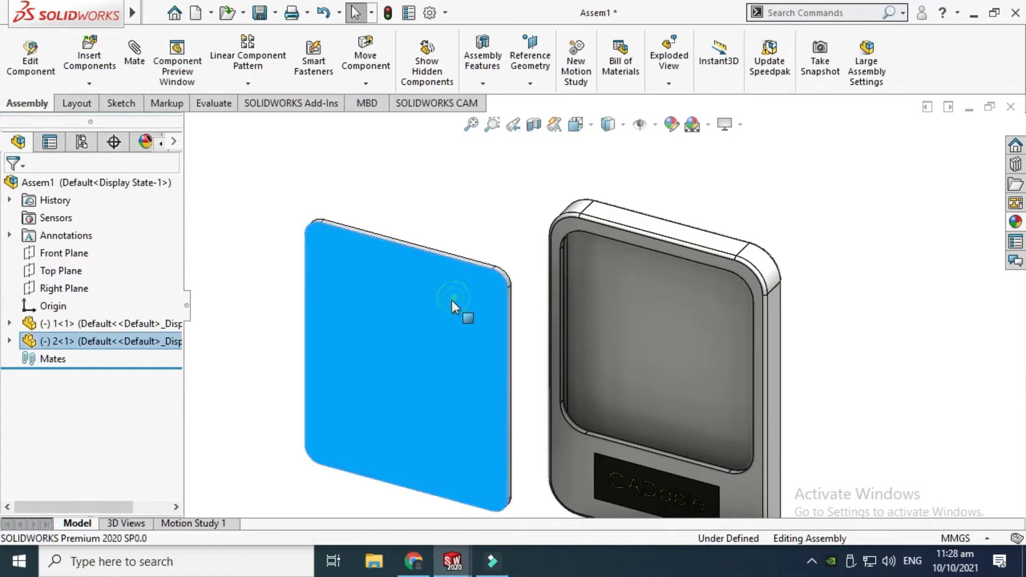
pyautogui.moveTo(451, 288); pyautogui.dragTo(549, 315, button='middle')
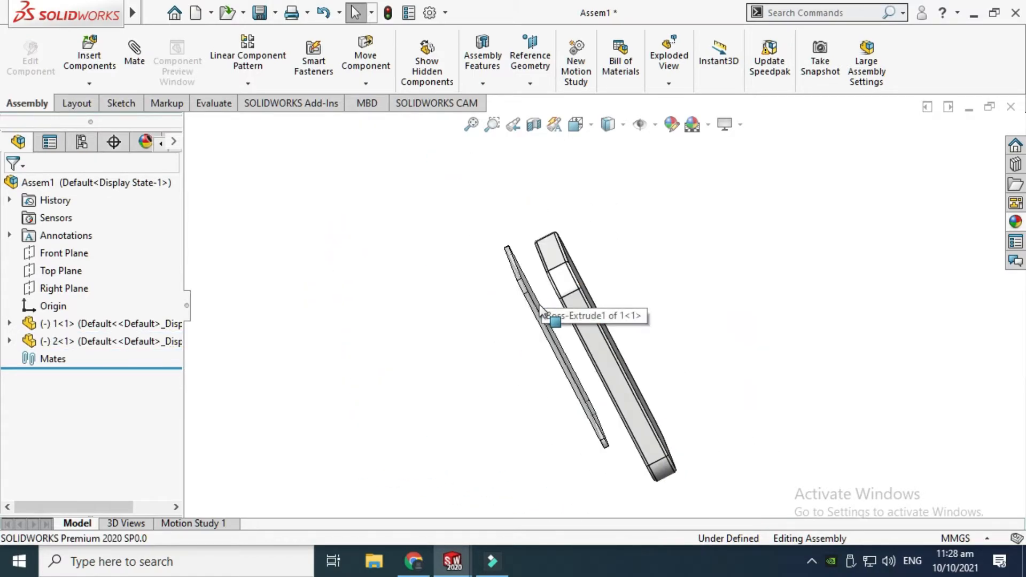
pyautogui.scroll(-5, 557, 300)
pyautogui.click(524, 268)
pyautogui.scroll(6, 578, 273)
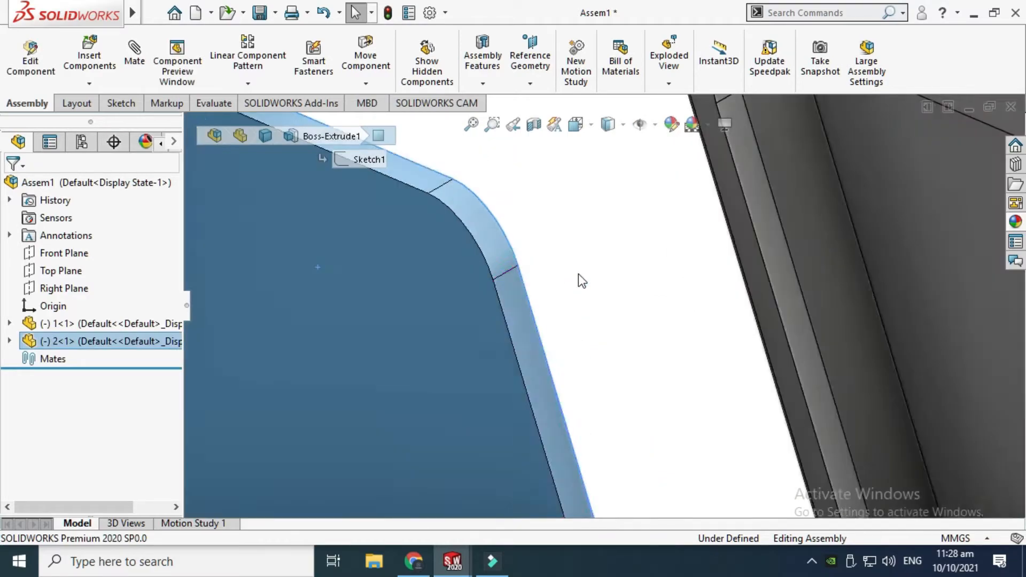
pyautogui.keyDown('ctrl'); pyautogui.click(770, 362); pyautogui.keyUp('ctrl')
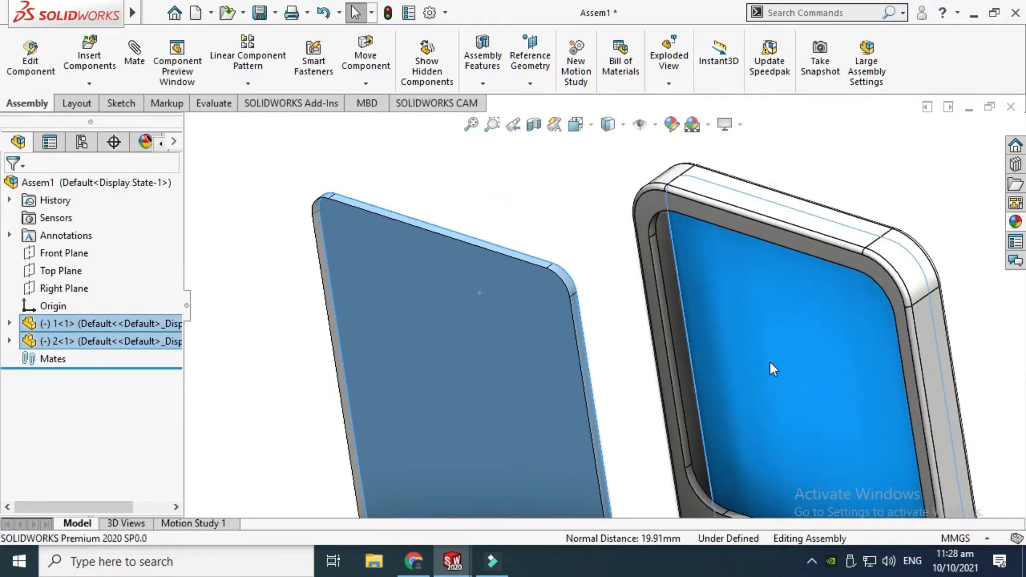
pyautogui.click(563, 202)
pyautogui.scroll(3, 560, 214)
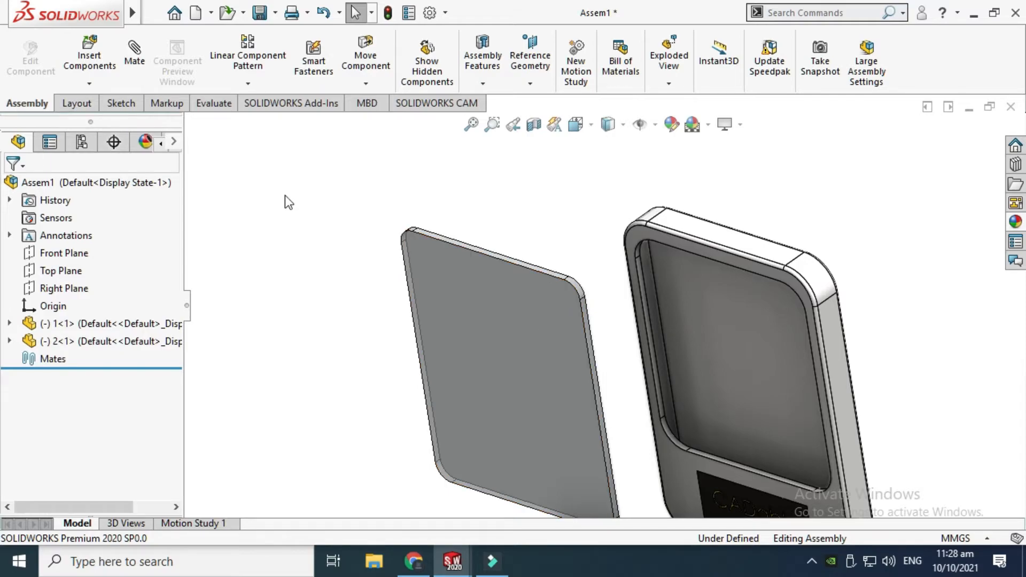
# Step: Mate the glass plate's back face coincident with the floor of the case's recess
pyautogui.click(706, 364)
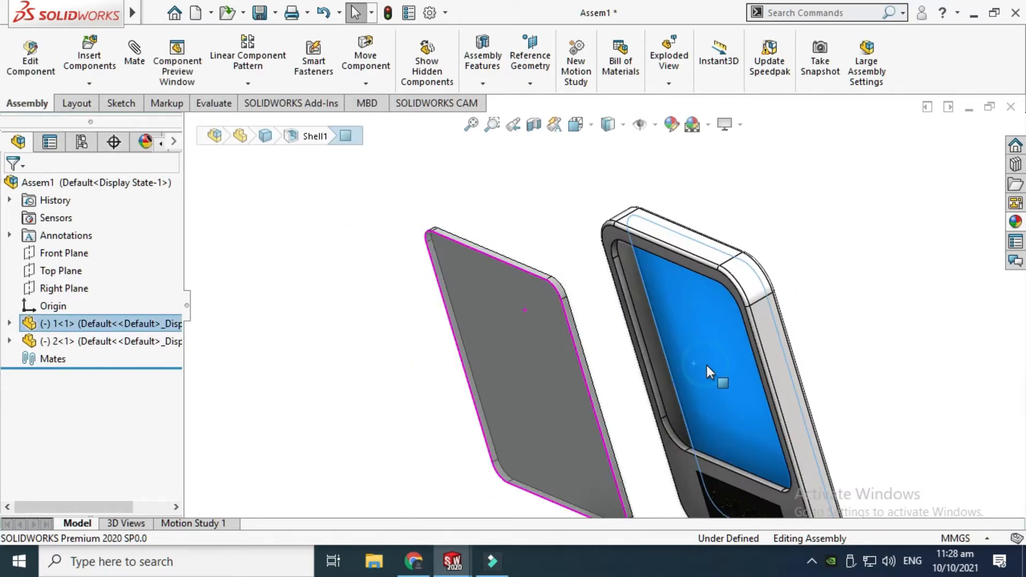
pyautogui.moveTo(707, 365); pyautogui.dragTo(537, 342, button='middle')
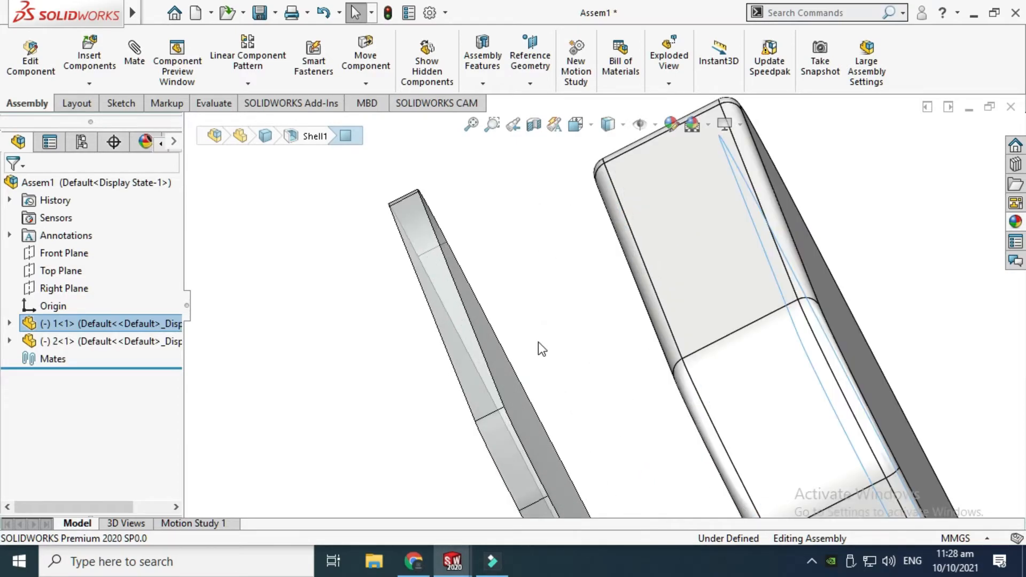
pyautogui.keyDown('ctrl'); pyautogui.click(521, 403); pyautogui.keyUp('ctrl')
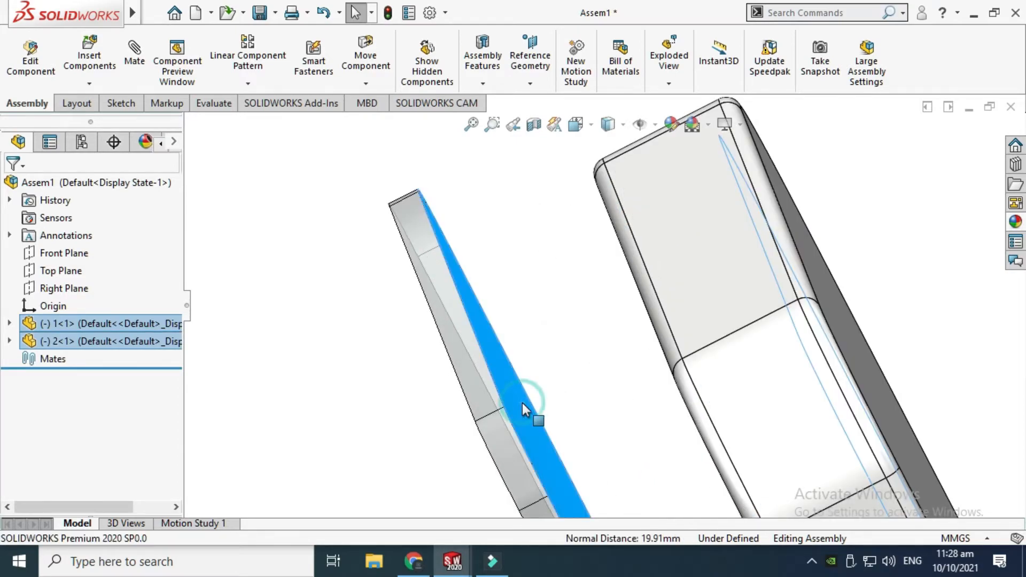
pyautogui.click(569, 390)
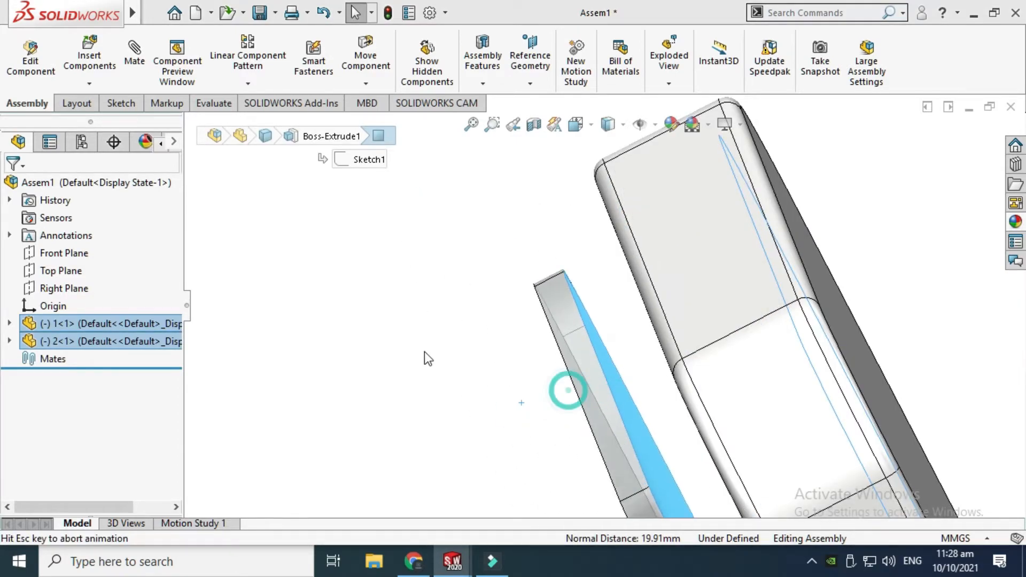
pyautogui.click(410, 343)
# Step: Slide the glass plate over the recess and fix the case component in place
pyautogui.moveTo(452, 346); pyautogui.dragTo(649, 396, button='middle')
pyautogui.moveTo(646, 390); pyautogui.dragTo(676, 283)
pyautogui.scroll(2, 669, 264)
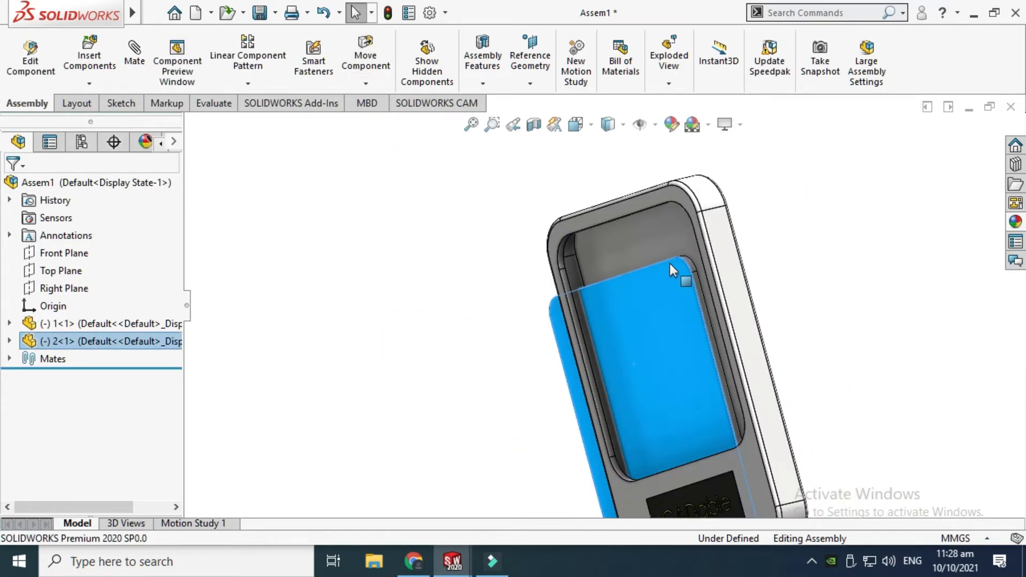
pyautogui.rightClick(730, 264)
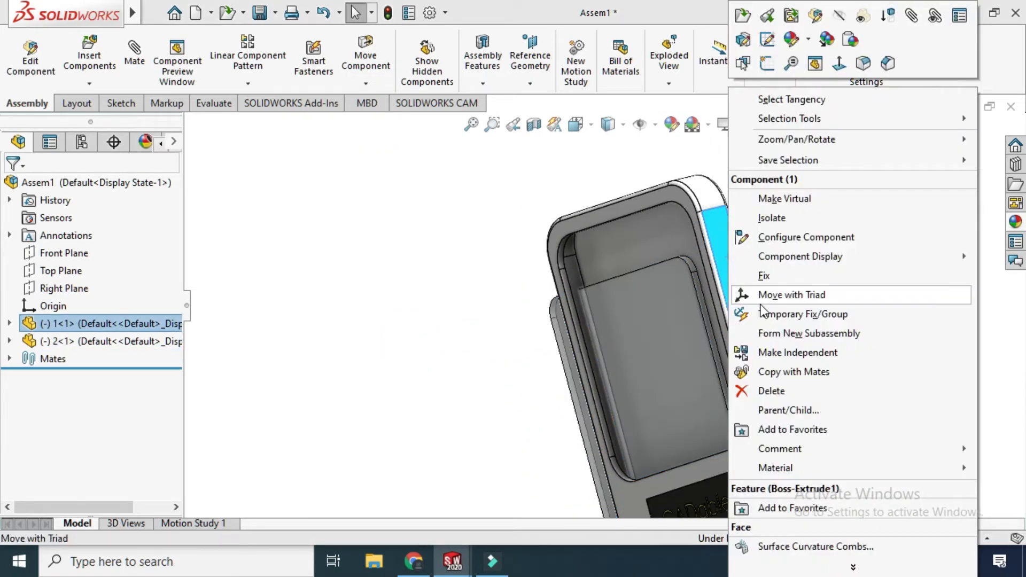
pyautogui.click(803, 271)
# Step: Slide the glass plate down and sideways so that it sits partly outside the recess
pyautogui.moveTo(446, 220); pyautogui.dragTo(617, 345, button='middle')
pyautogui.scroll(3, 617, 345)
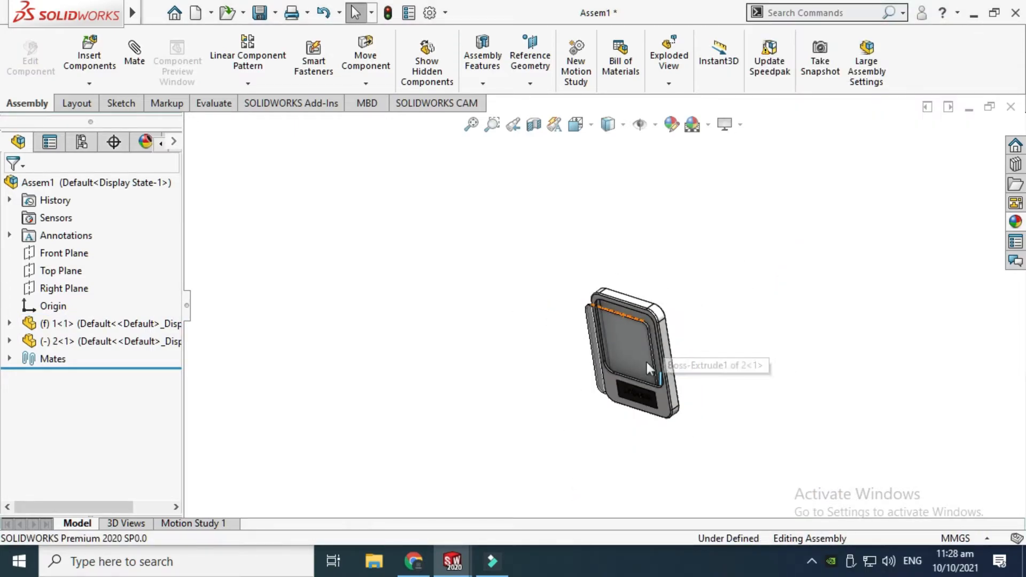
pyautogui.scroll(-5, 646, 360)
pyautogui.moveTo(836, 213); pyautogui.dragTo(612, 348, button='middle')
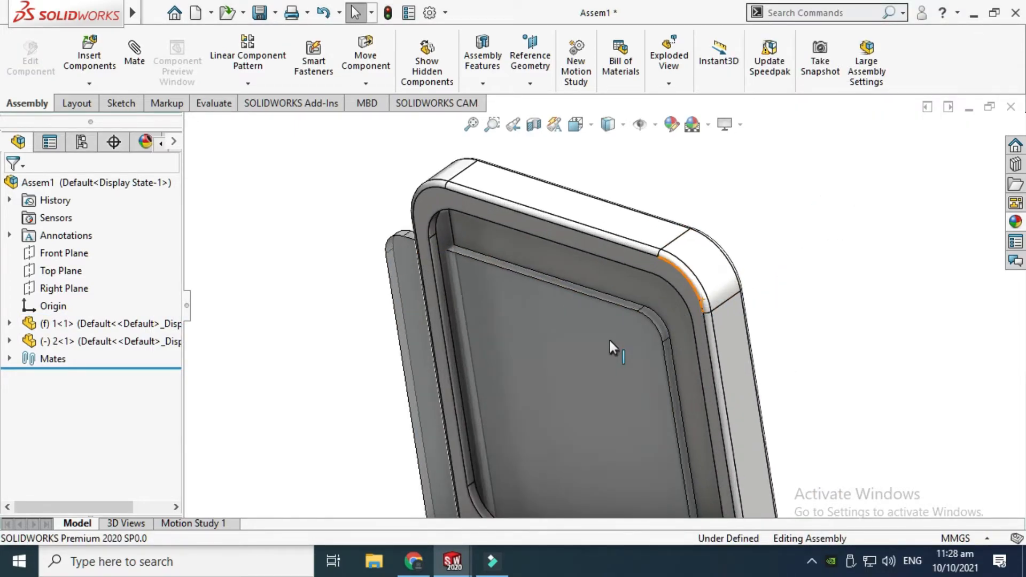
pyautogui.moveTo(611, 348); pyautogui.dragTo(543, 371)
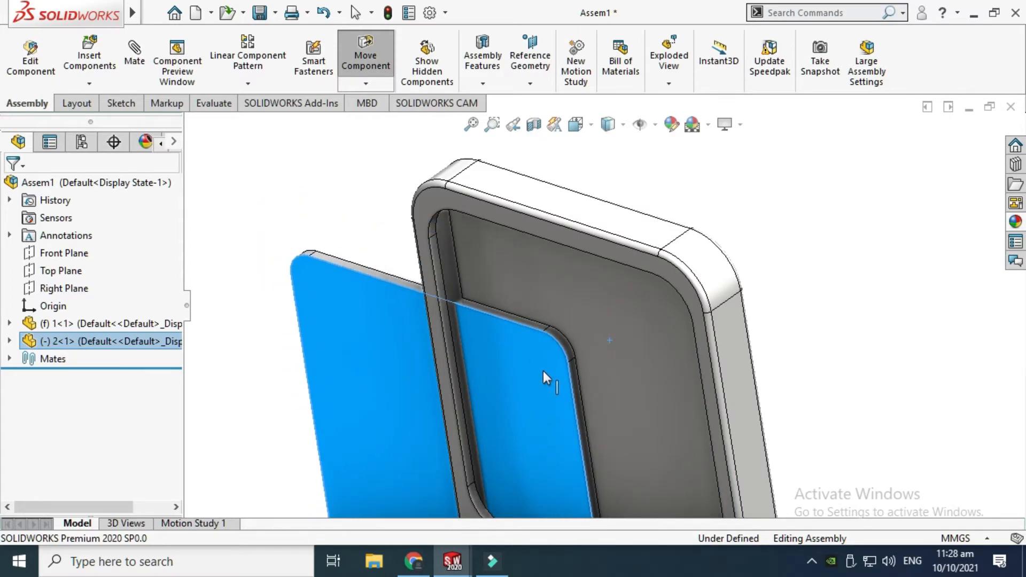
pyautogui.click(224, 165)
# Step: Mate the glass plate's upper edge face coincident with the upper inner wall of the case's recess
pyautogui.scroll(-2, 444, 307)
pyautogui.click(444, 307)
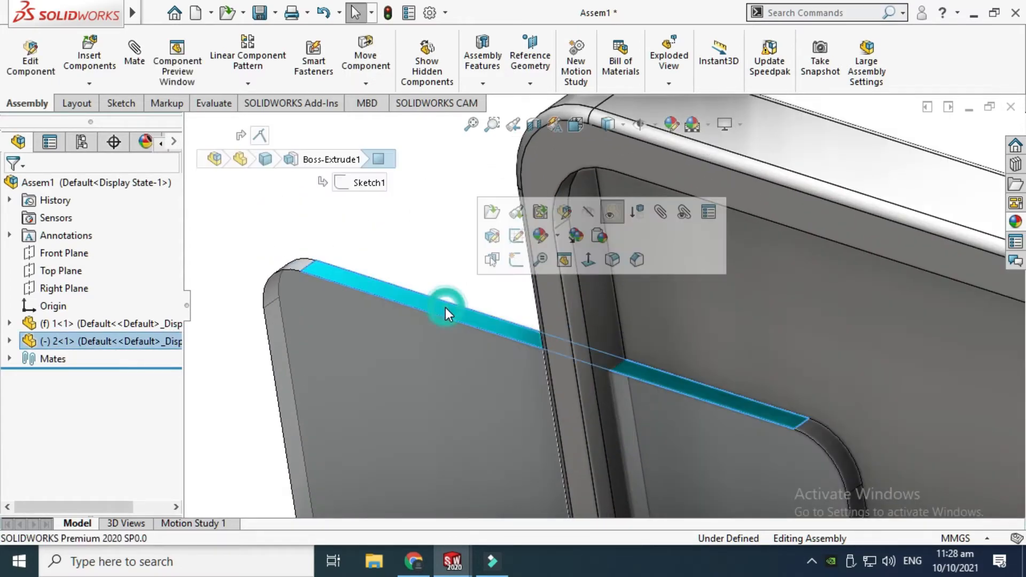
pyautogui.scroll(-3, 524, 262)
pyautogui.moveTo(523, 262); pyautogui.dragTo(691, 179, button='middle')
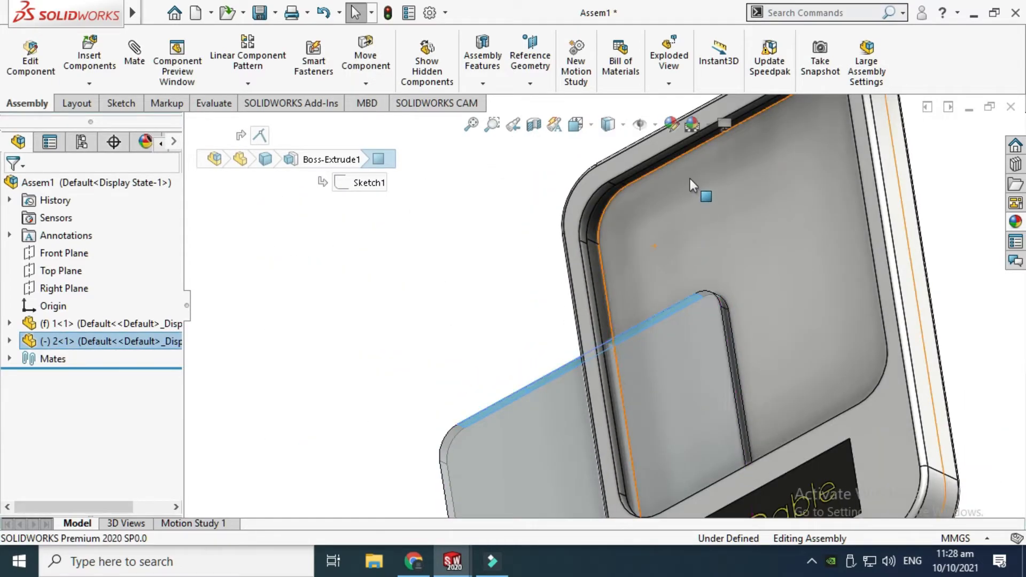
pyautogui.scroll(-4, 683, 184)
pyautogui.scroll(-2, 683, 188)
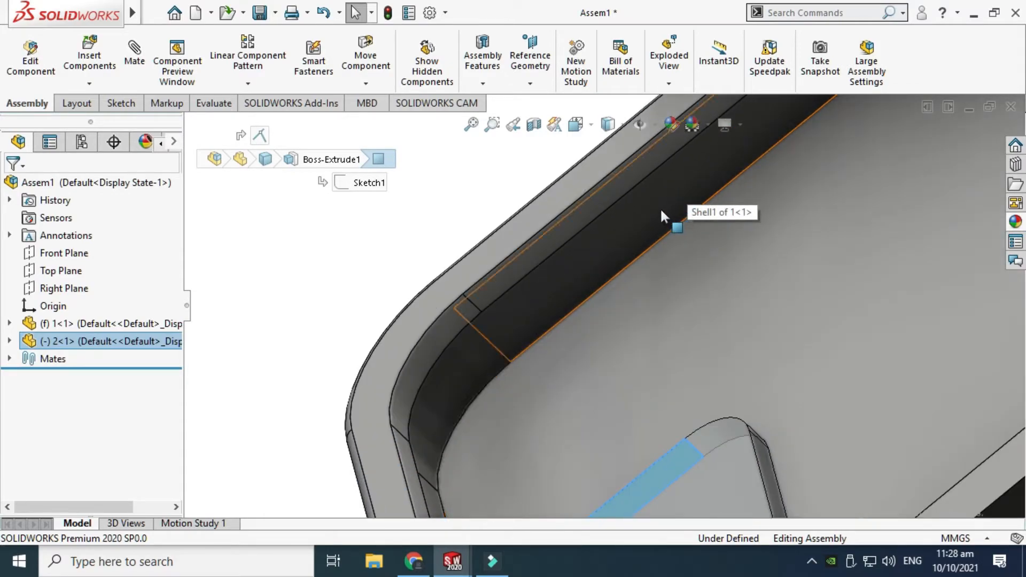
pyautogui.keyDown('ctrl'); pyautogui.click(651, 209); pyautogui.keyUp('ctrl')
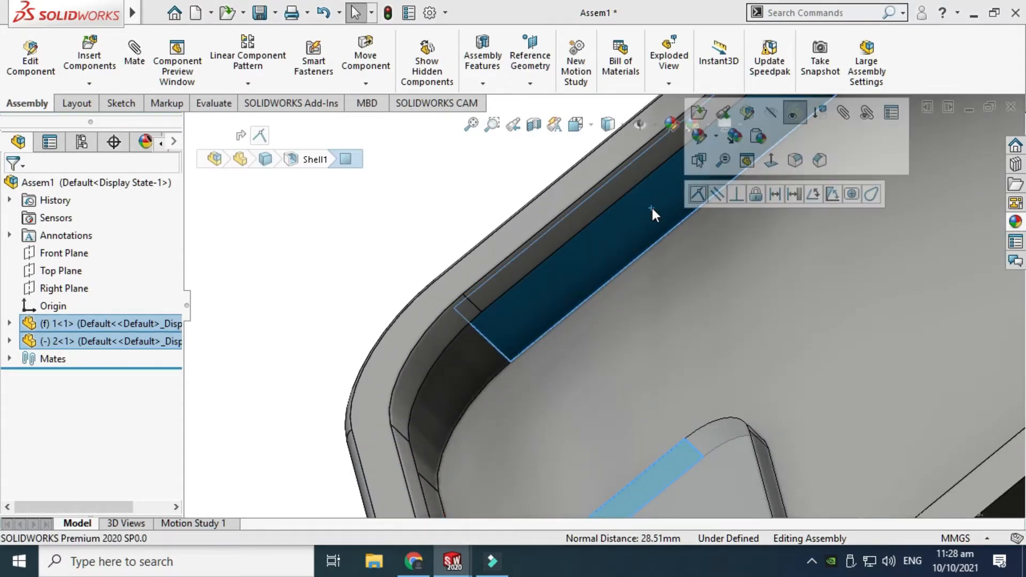
pyautogui.click(696, 196)
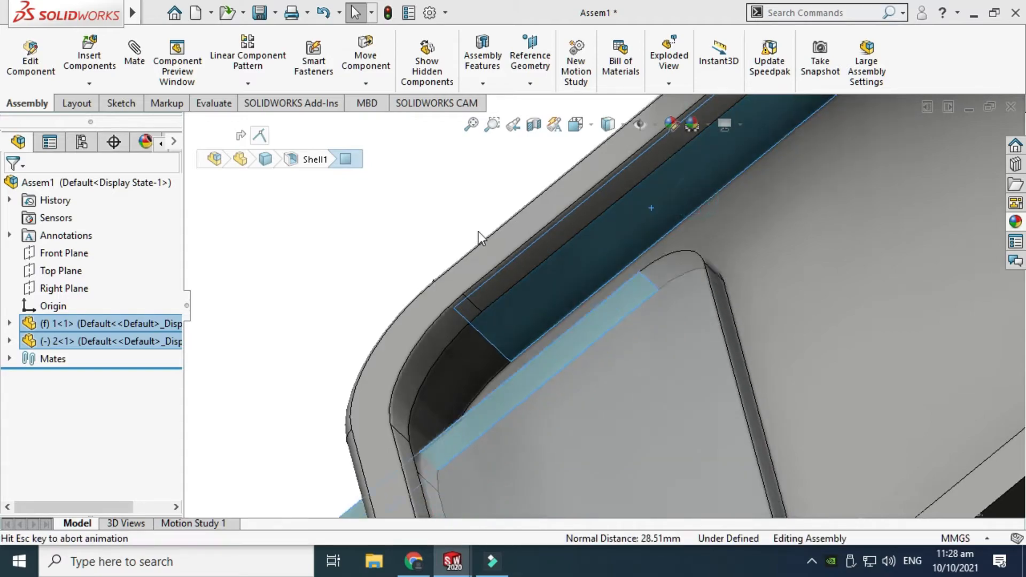
# Step: Slide the glass plate sideways until it is clear of the case
pyautogui.press('f')
pyautogui.moveTo(394, 222); pyautogui.dragTo(520, 328, button='middle')
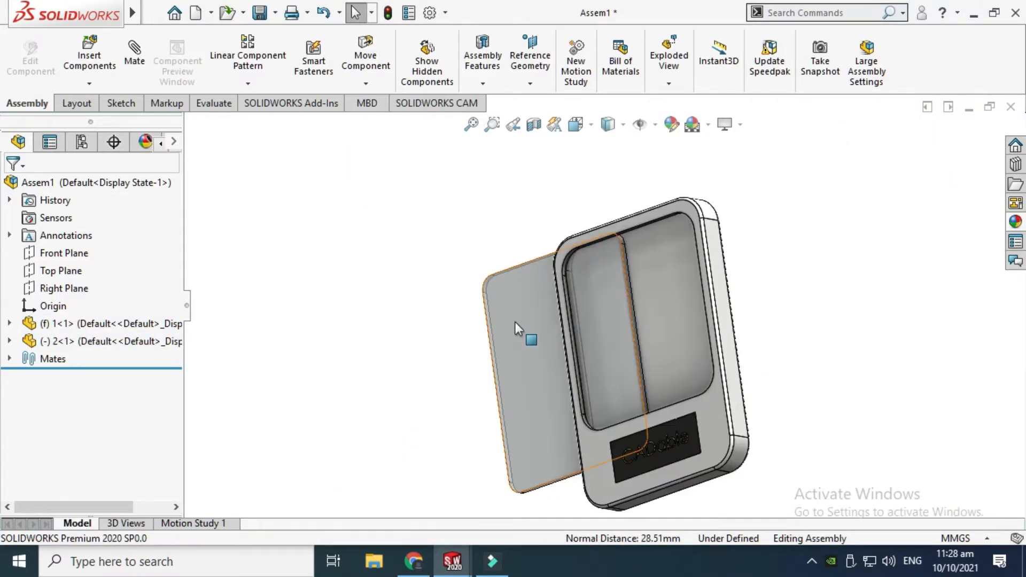
pyautogui.click(515, 311)
pyautogui.moveTo(544, 320); pyautogui.dragTo(543, 291)
pyautogui.click(399, 255)
pyautogui.moveTo(399, 255); pyautogui.dragTo(217, 241, button='middle')
pyautogui.moveTo(492, 299); pyautogui.dragTo(350, 241)
pyautogui.click(241, 342)
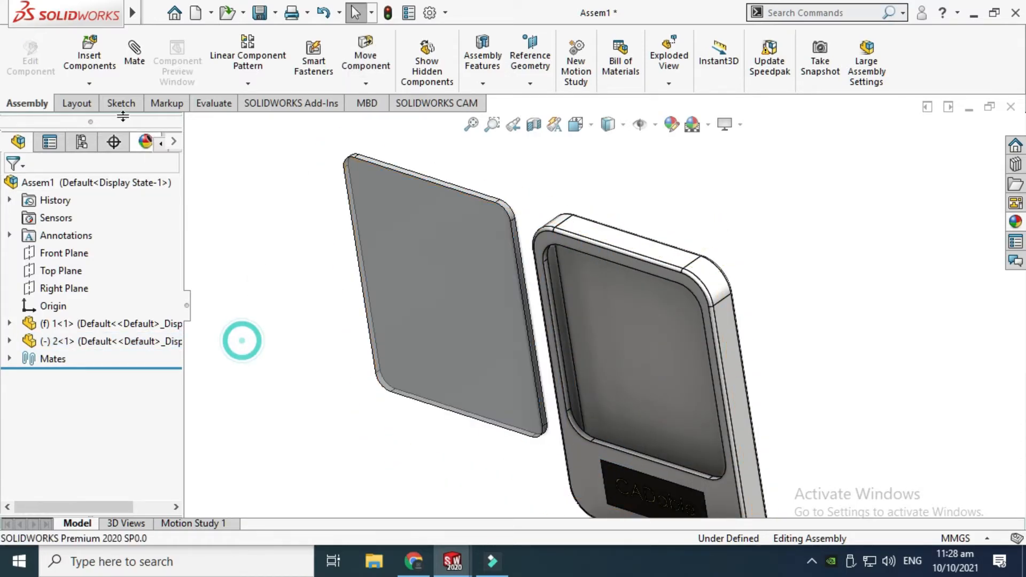
# Step: Set up an advanced Width mate with the Centered constraint
pyautogui.click(132, 60)
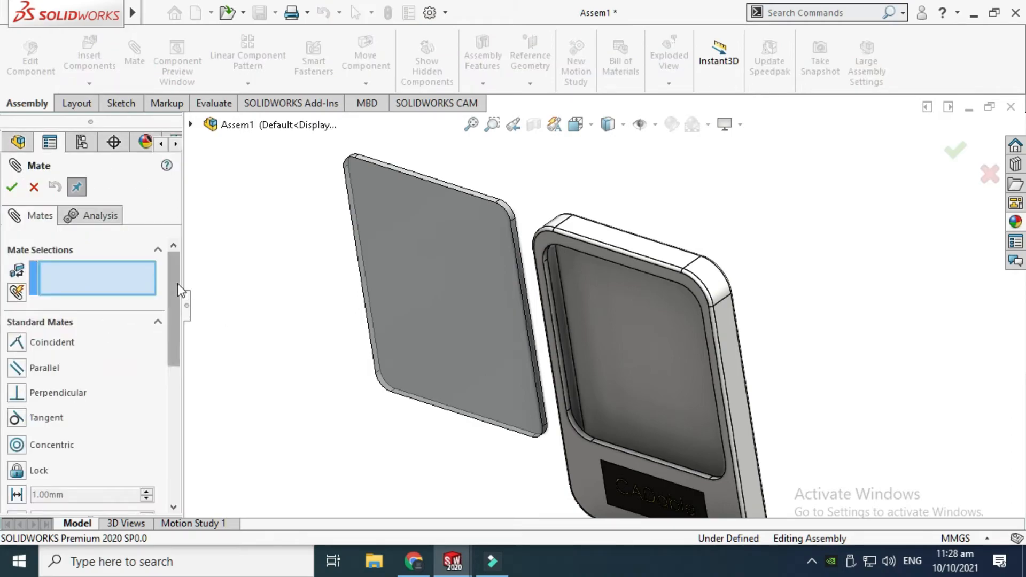
pyautogui.moveTo(176, 283); pyautogui.dragTo(156, 314)
pyautogui.click(41, 332)
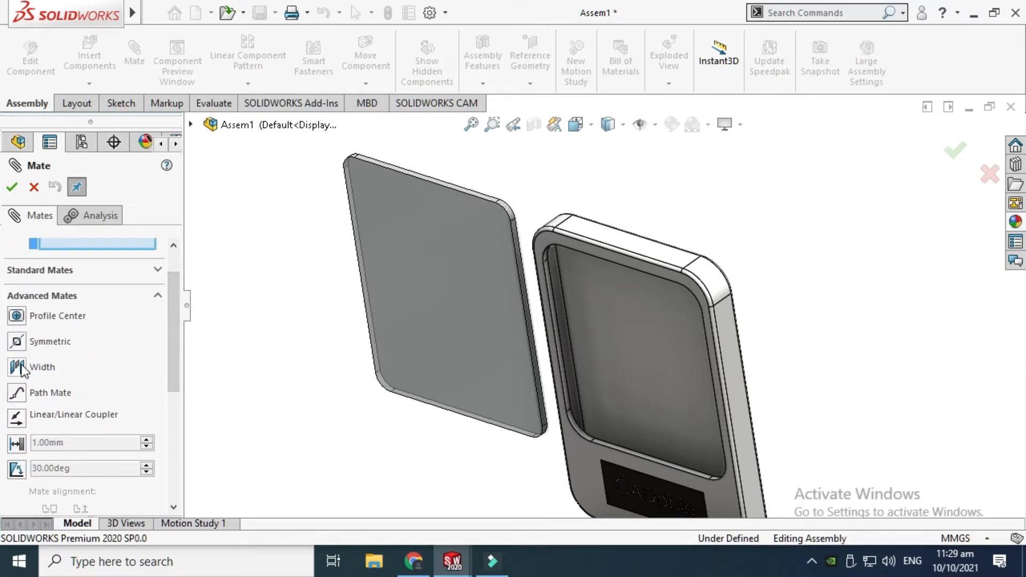
pyautogui.click(17, 367)
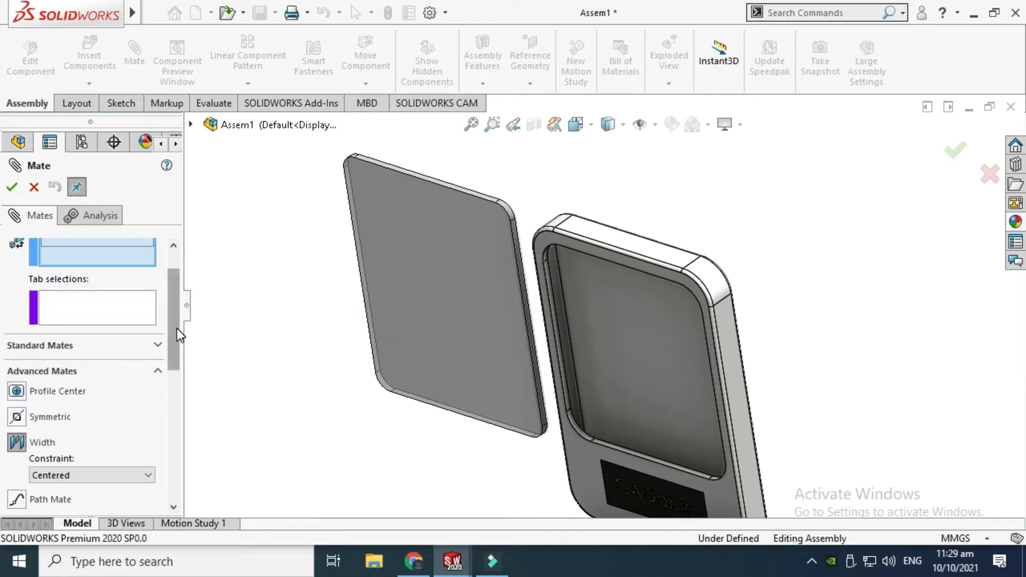
pyautogui.moveTo(176, 335); pyautogui.dragTo(177, 316)
# Step: Choose the glass plate's two opposite long edge faces as the width selections of the mate
pyautogui.scroll(-3, 475, 240)
pyautogui.scroll(-1, 571, 236)
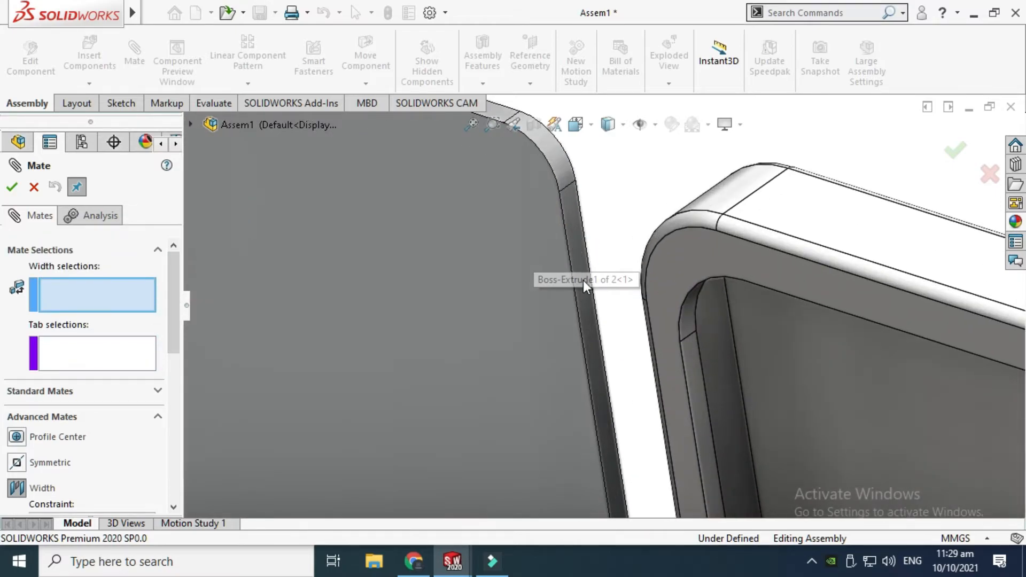
pyautogui.scroll(2, 588, 299)
pyautogui.scroll(-5, 606, 339)
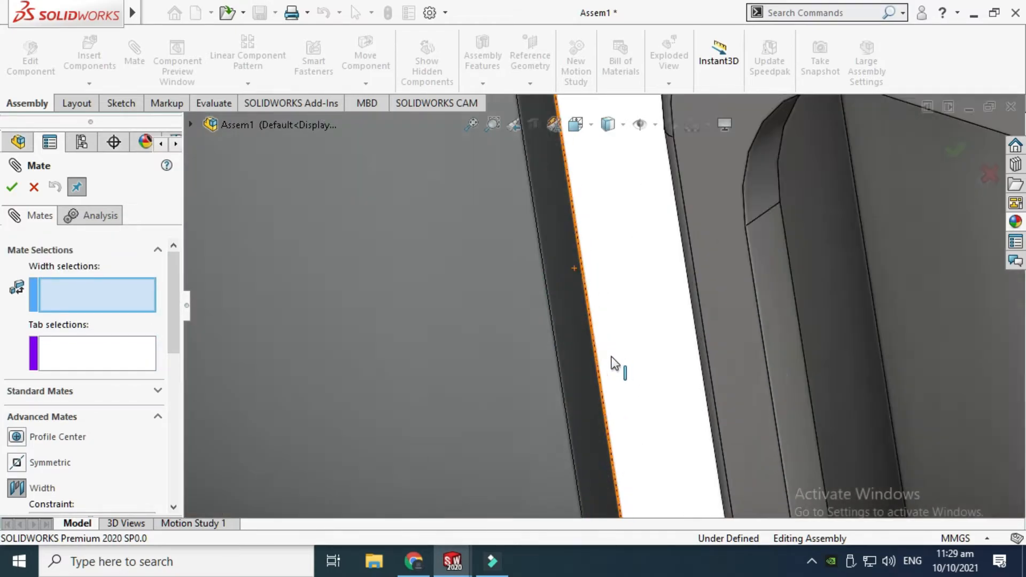
pyautogui.click(563, 383)
pyautogui.scroll(5, 564, 387)
pyautogui.scroll(2, 450, 310)
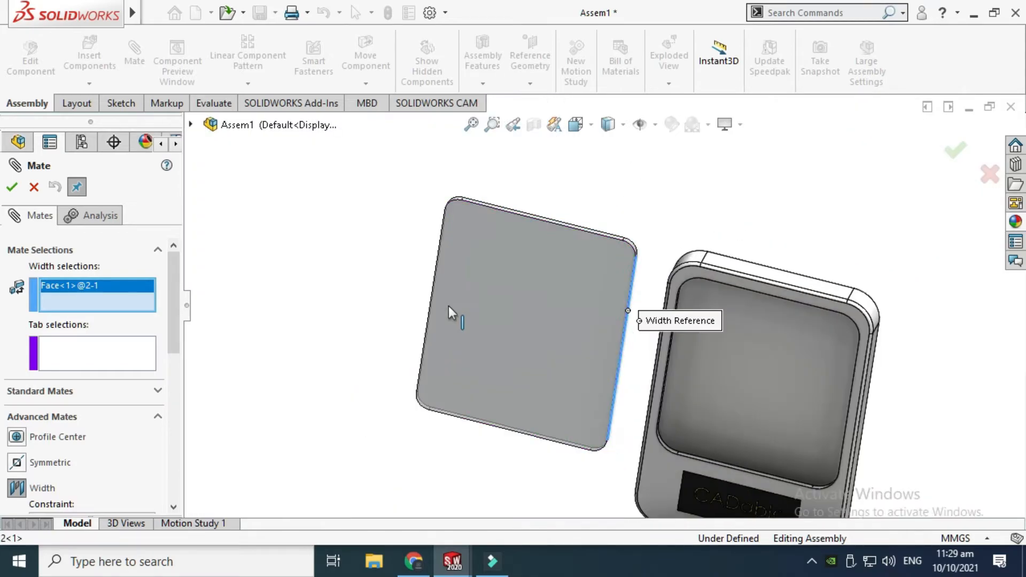
pyautogui.scroll(-6, 458, 287)
pyautogui.click(484, 282)
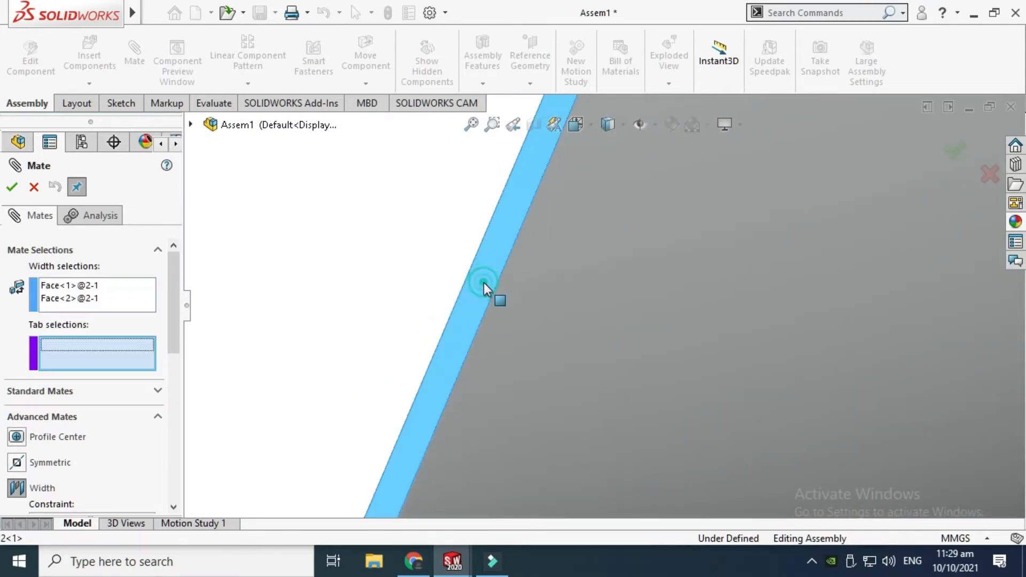
pyautogui.scroll(5, 483, 284)
pyautogui.scroll(2, 786, 377)
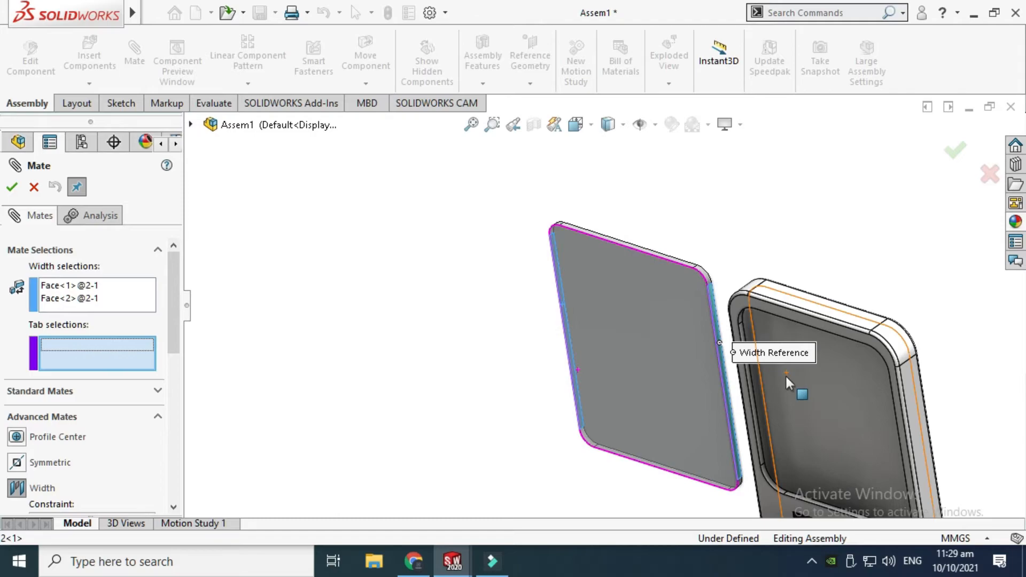
# Step: Choose the recess's two opposite long inner walls as tab selections and accept the Width mate centring the glass plate
pyautogui.scroll(-6, 714, 396)
pyautogui.scroll(-1, 447, 347)
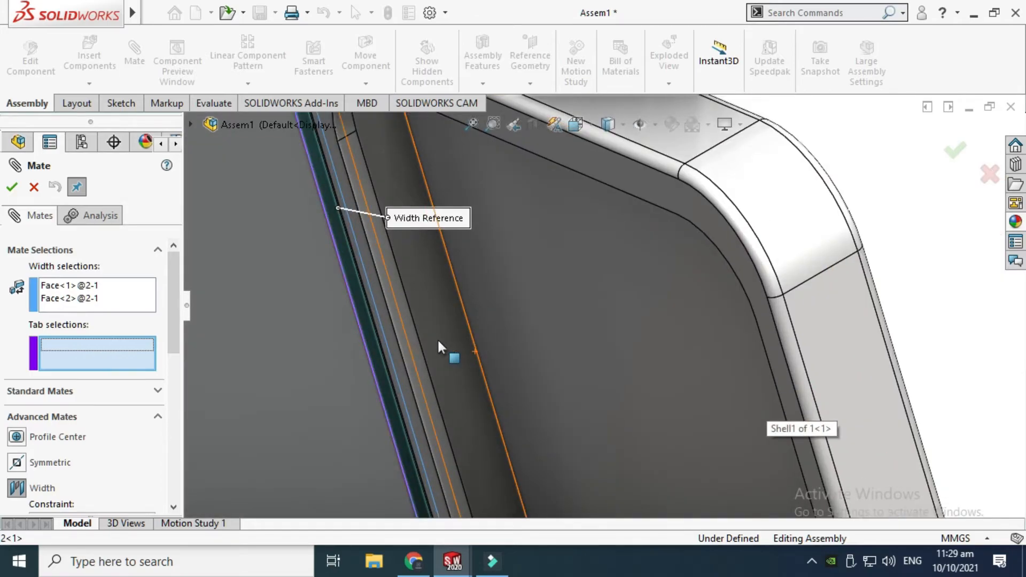
pyautogui.click(438, 342)
pyautogui.scroll(8, 543, 355)
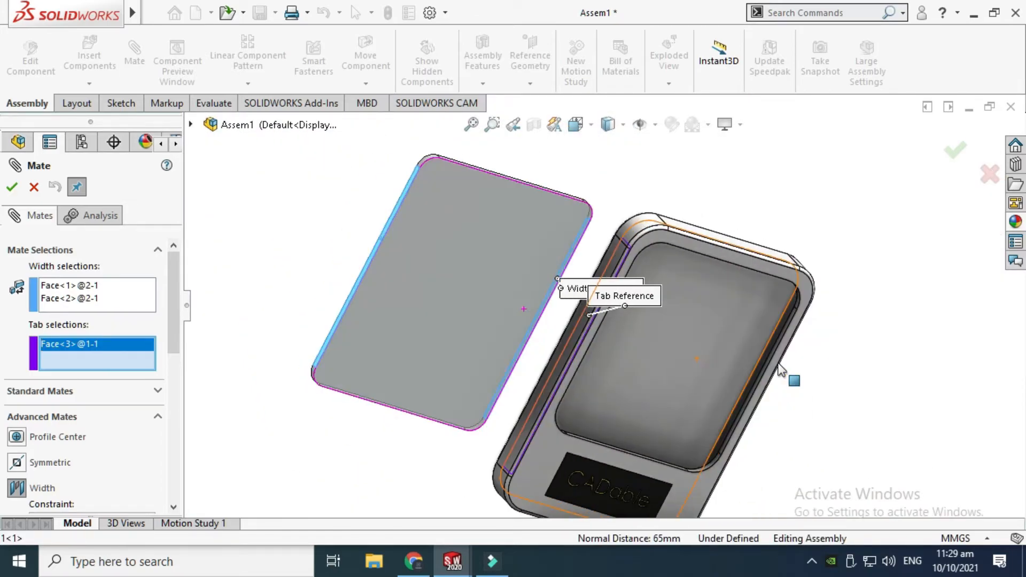
pyautogui.scroll(-8, 630, 357)
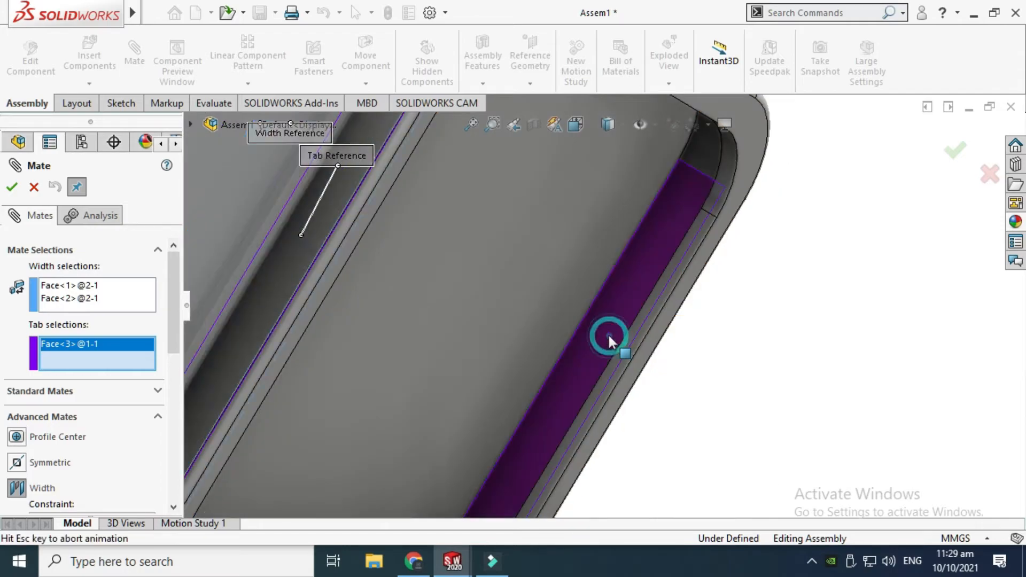
pyautogui.click(609, 338)
pyautogui.scroll(8, 617, 343)
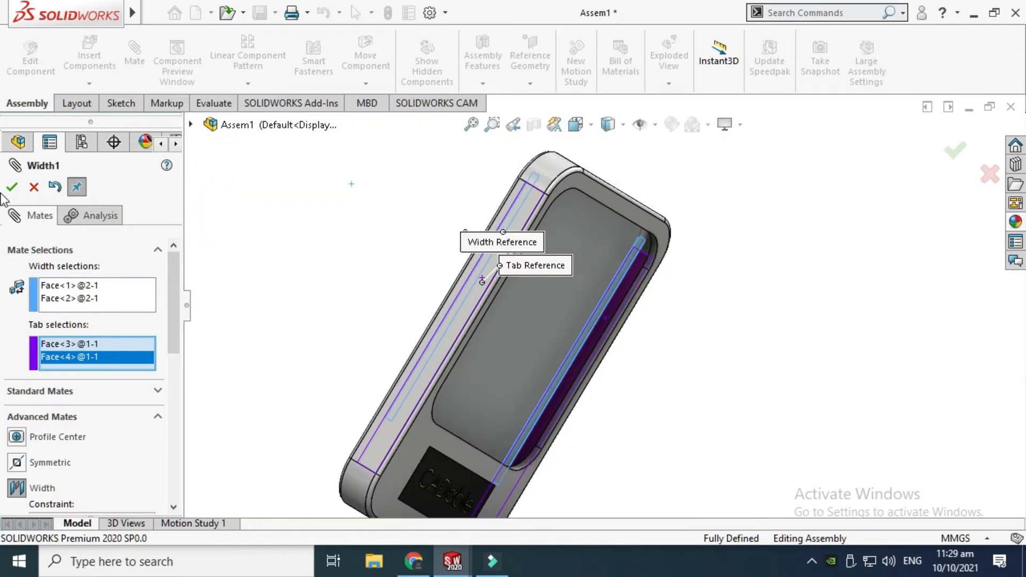
pyautogui.click(11, 186)
pyautogui.click(12, 186)
# Step: Examine the mated mirror assembly from several angles and inspect the CADable lettering up close
pyautogui.moveTo(470, 284); pyautogui.dragTo(550, 291, button='middle')
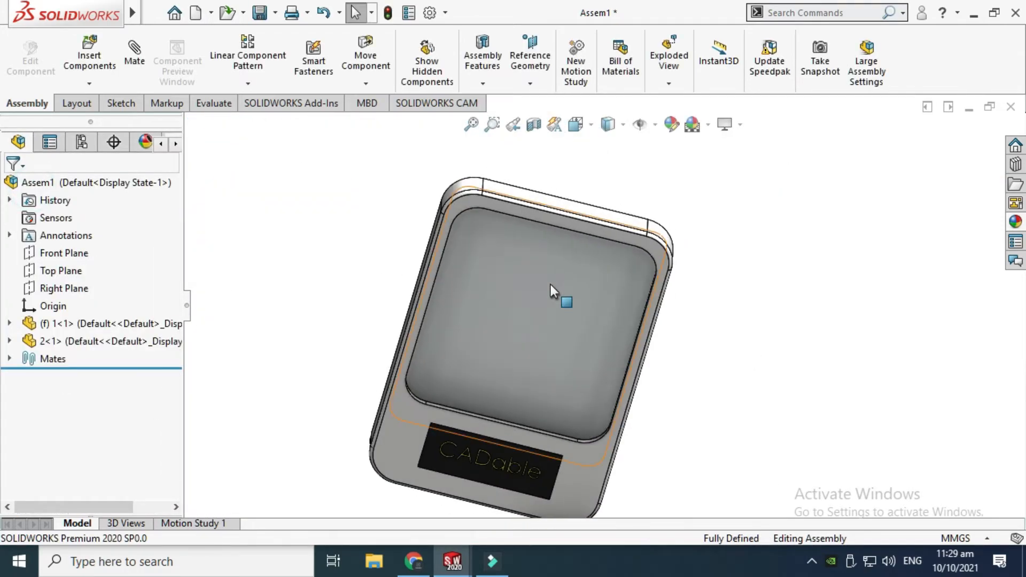
pyautogui.press('Left')
pyautogui.press('Left')
pyautogui.press('Left')
pyautogui.press('Left')
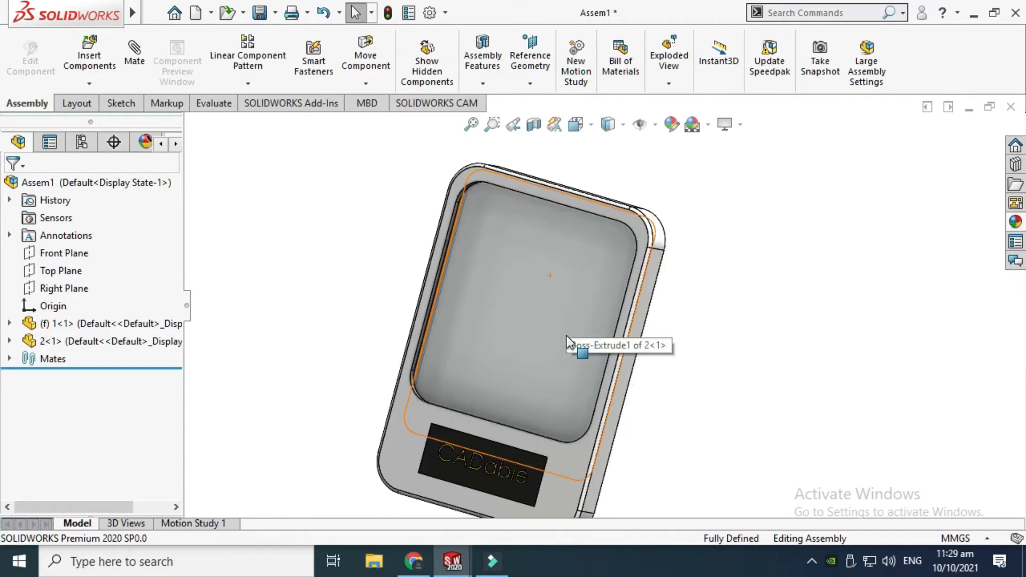
pyautogui.scroll(-6, 556, 355)
pyautogui.scroll(6, 555, 403)
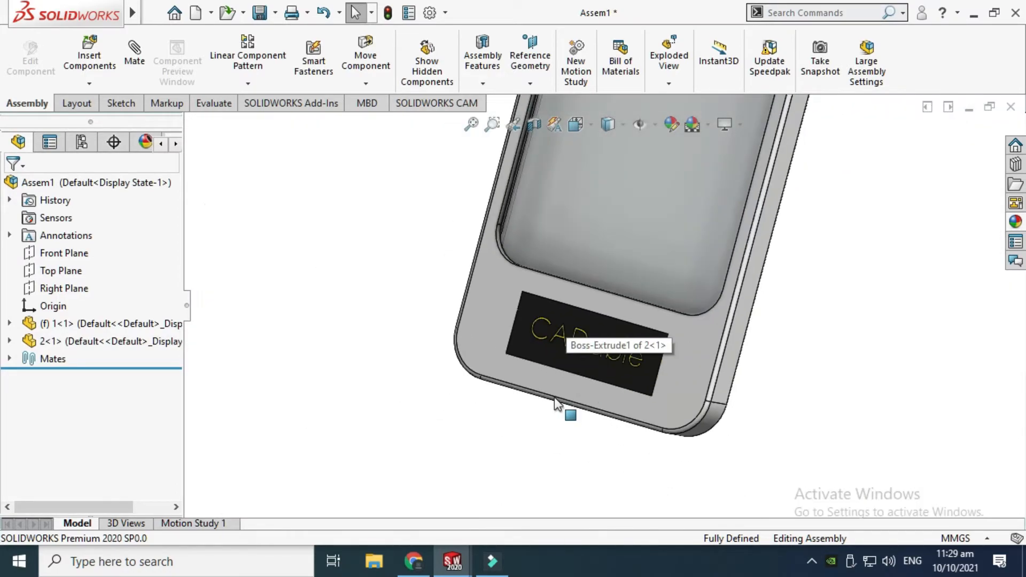
pyautogui.scroll(-8, 558, 343)
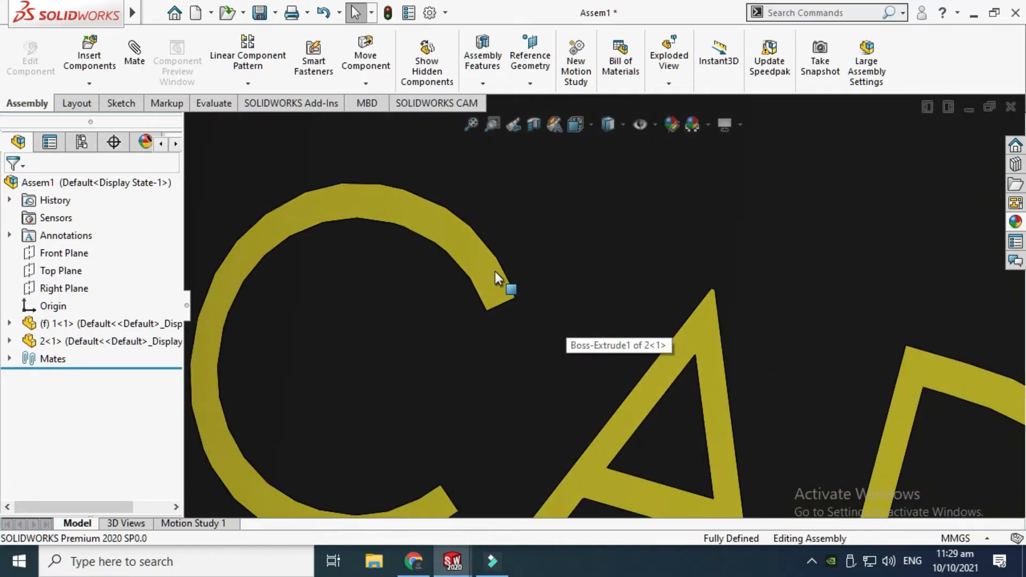
pyautogui.scroll(3, 523, 284)
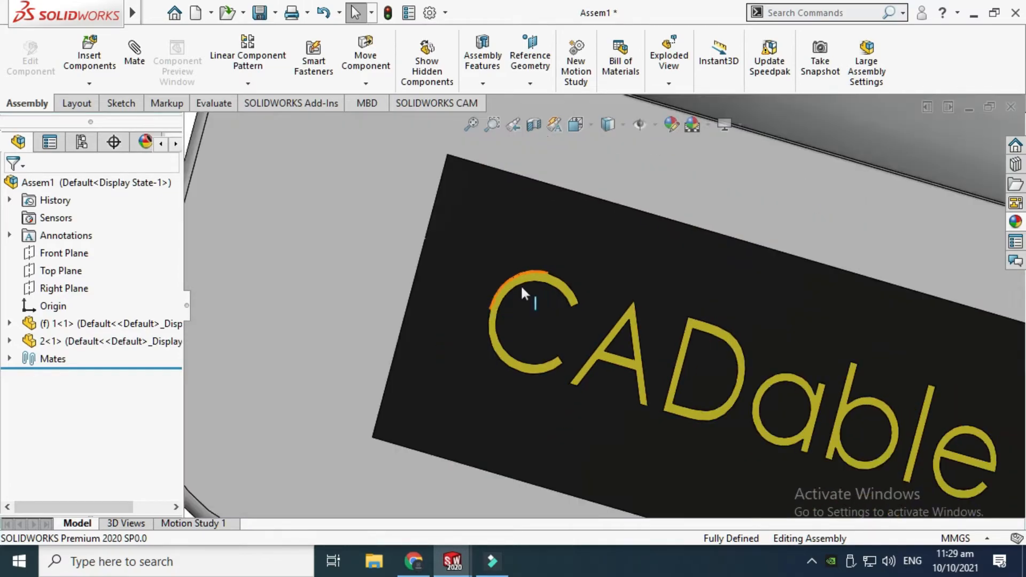
# Step: Select all seven letter faces of the CADable label together
pyautogui.scroll(-6, 569, 286)
pyautogui.click(582, 281)
pyautogui.scroll(5, 623, 296)
pyautogui.scroll(-4, 675, 351)
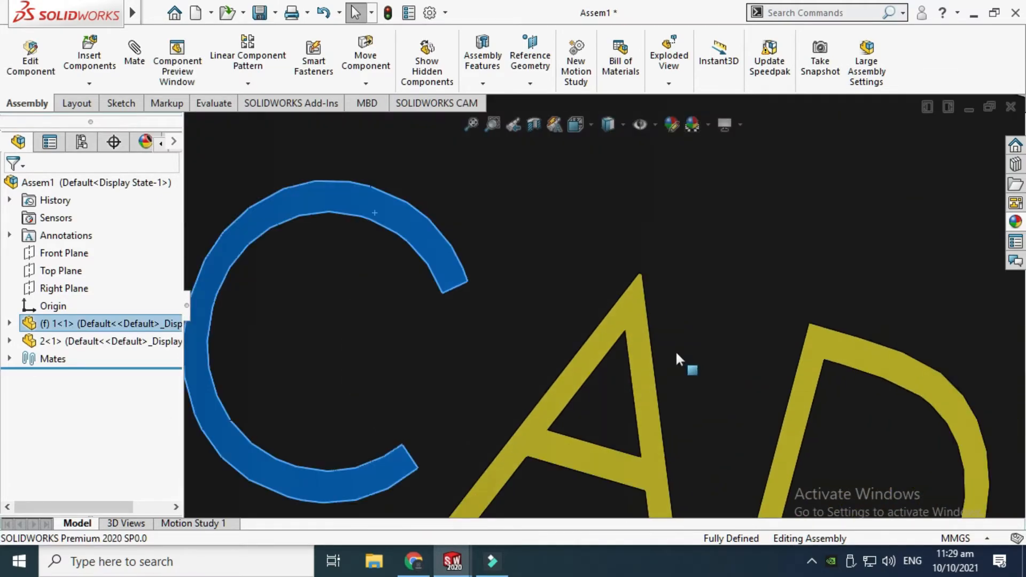
pyautogui.keyDown('ctrl'); pyautogui.click(648, 352); pyautogui.keyUp('ctrl')
pyautogui.scroll(4, 663, 351)
pyautogui.scroll(-4, 695, 337)
pyautogui.keyDown('ctrl'); pyautogui.click(738, 316); pyautogui.keyUp('ctrl')
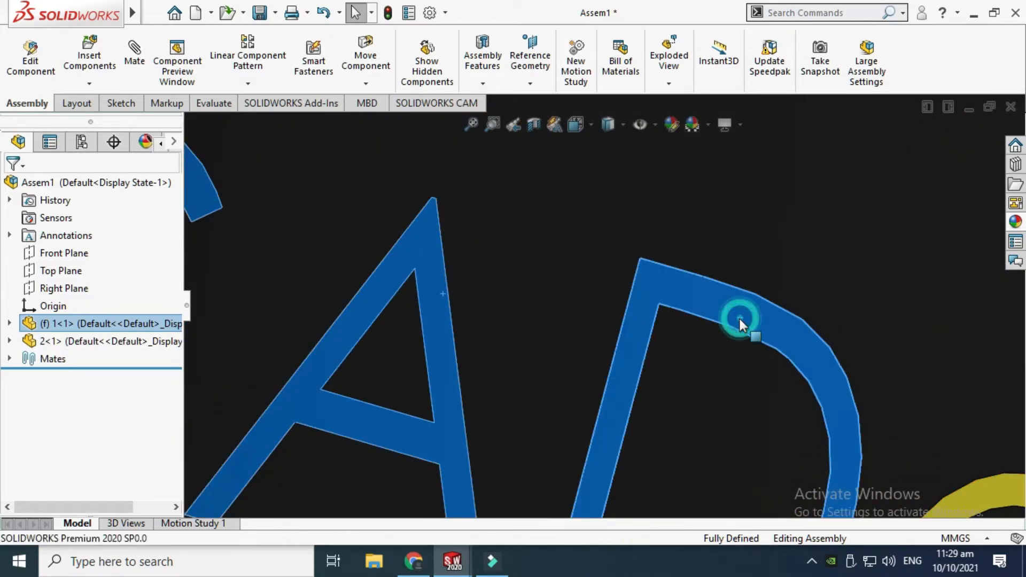
pyautogui.scroll(4, 738, 317)
pyautogui.scroll(-4, 739, 321)
pyautogui.keyDown('ctrl'); pyautogui.click(739, 296); pyautogui.keyUp('ctrl')
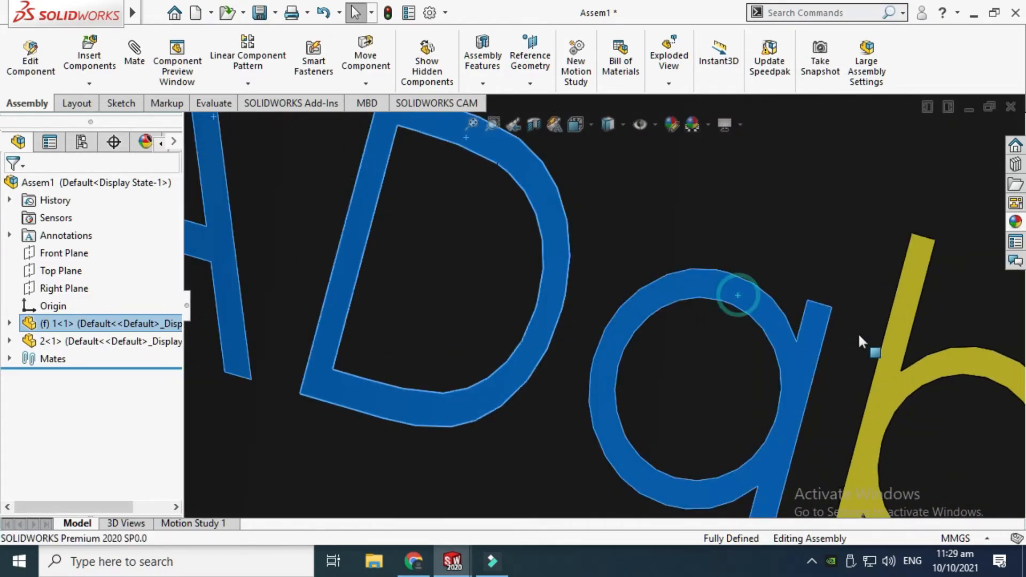
pyautogui.keyDown('ctrl'); pyautogui.click(890, 350); pyautogui.keyUp('ctrl')
pyautogui.scroll(4, 801, 363)
pyautogui.scroll(-4, 587, 304)
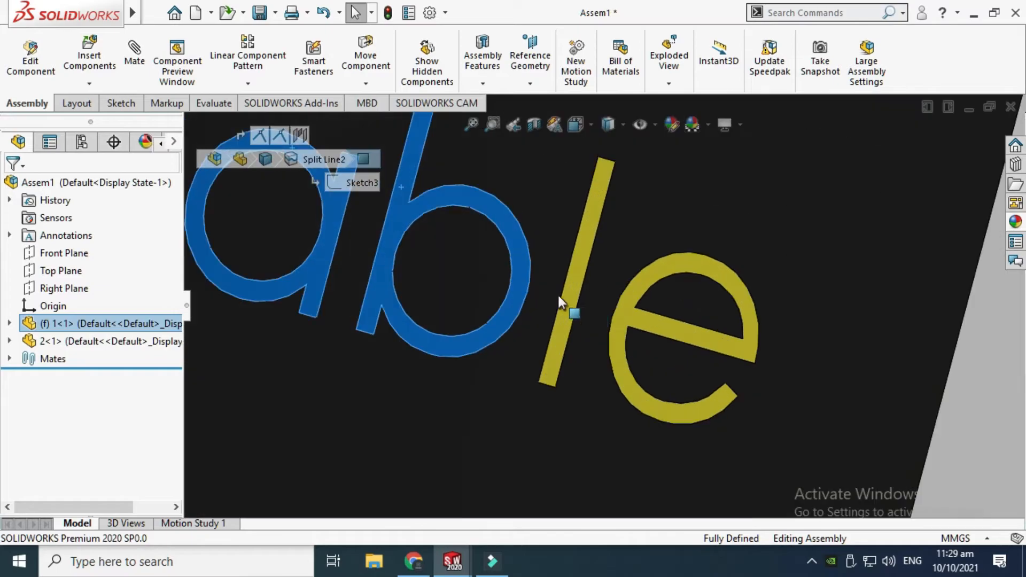
pyautogui.keyDown('ctrl'); pyautogui.click(567, 294); pyautogui.keyUp('ctrl')
pyautogui.keyDown('ctrl'); pyautogui.click(682, 268); pyautogui.keyUp('ctrl')
pyautogui.scroll(4, 852, 286)
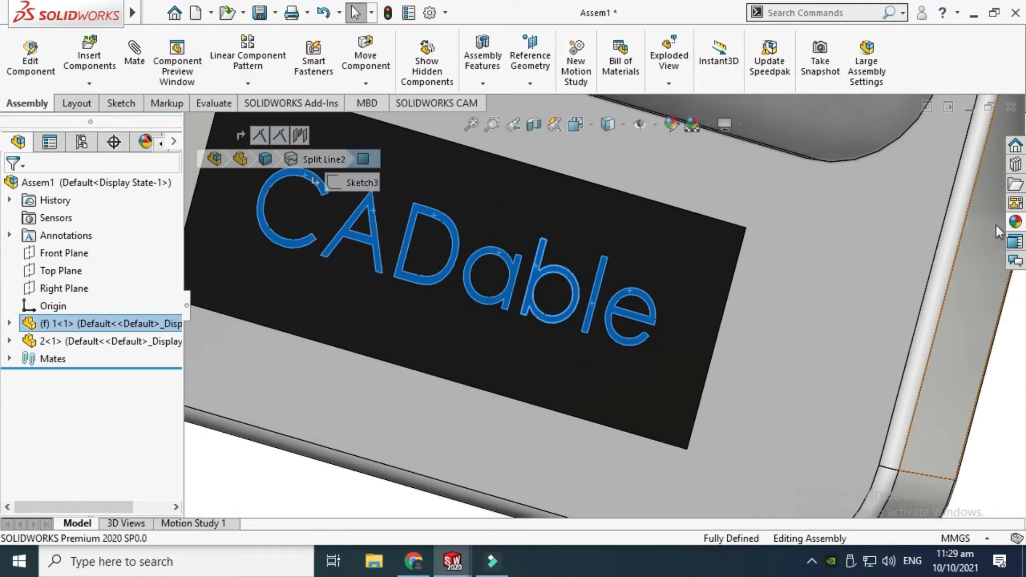
# Step: Apply the cream medium gloss plastic appearance to the selected CADable letter faces
pyautogui.click(1014, 221)
pyautogui.scroll(1, 731, 176)
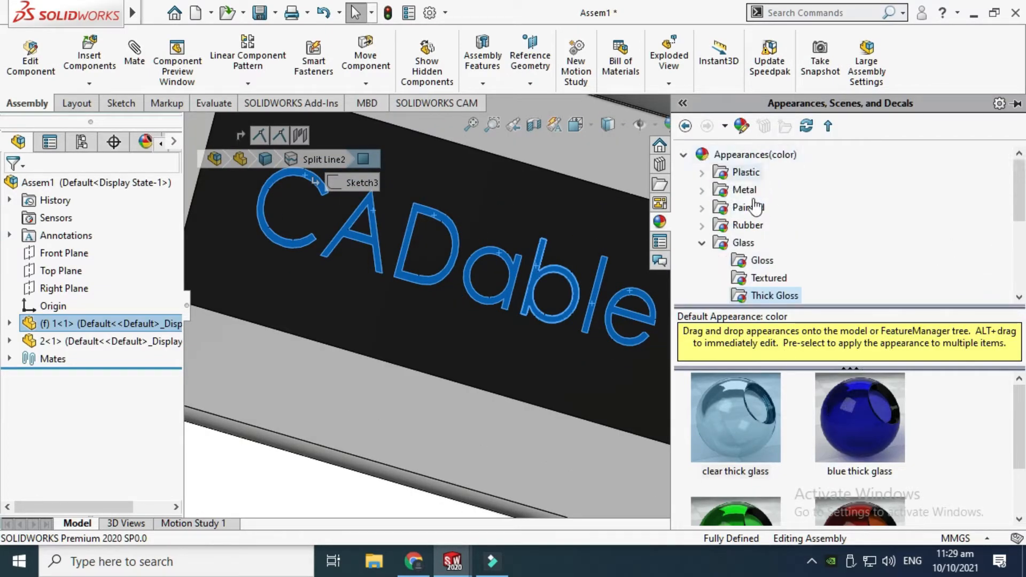
pyautogui.click(745, 172)
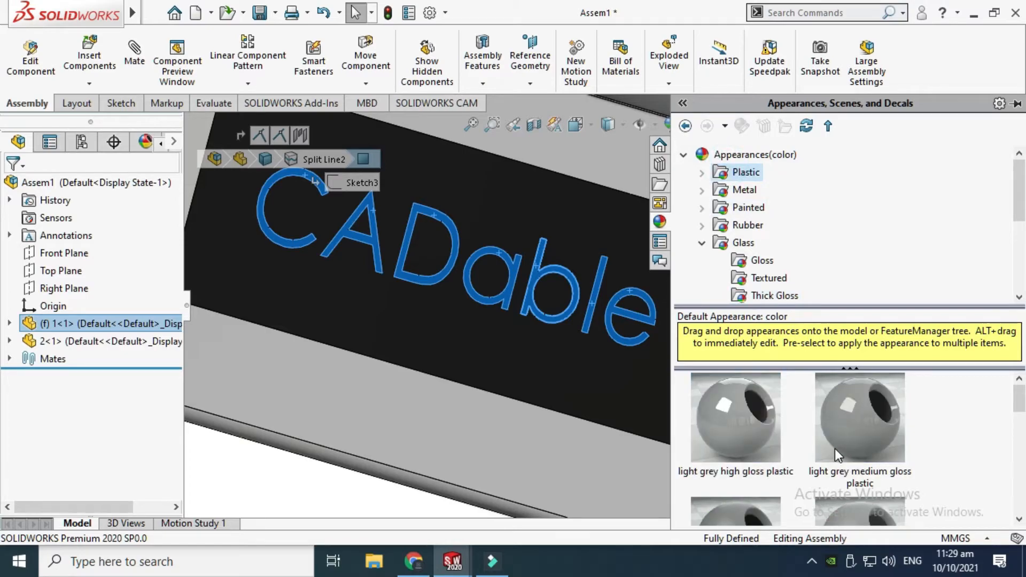
pyautogui.moveTo(835, 433)
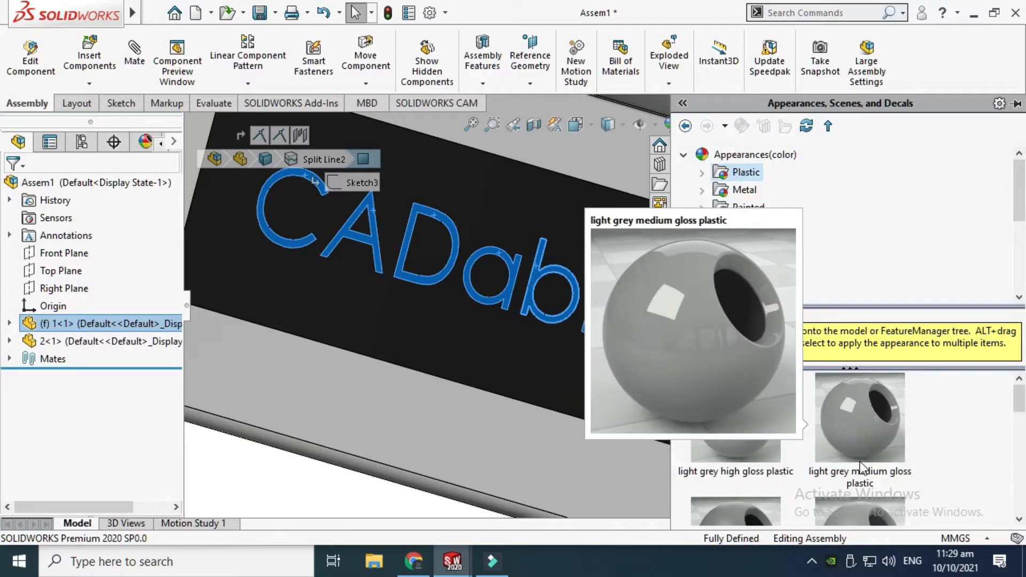
pyautogui.scroll(-6, 861, 467)
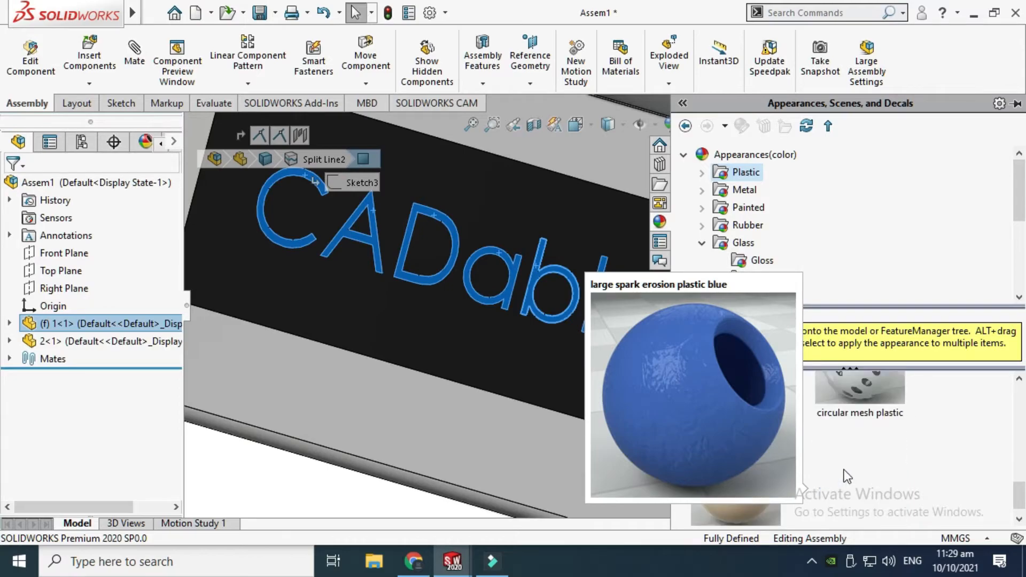
pyautogui.scroll(6, 778, 466)
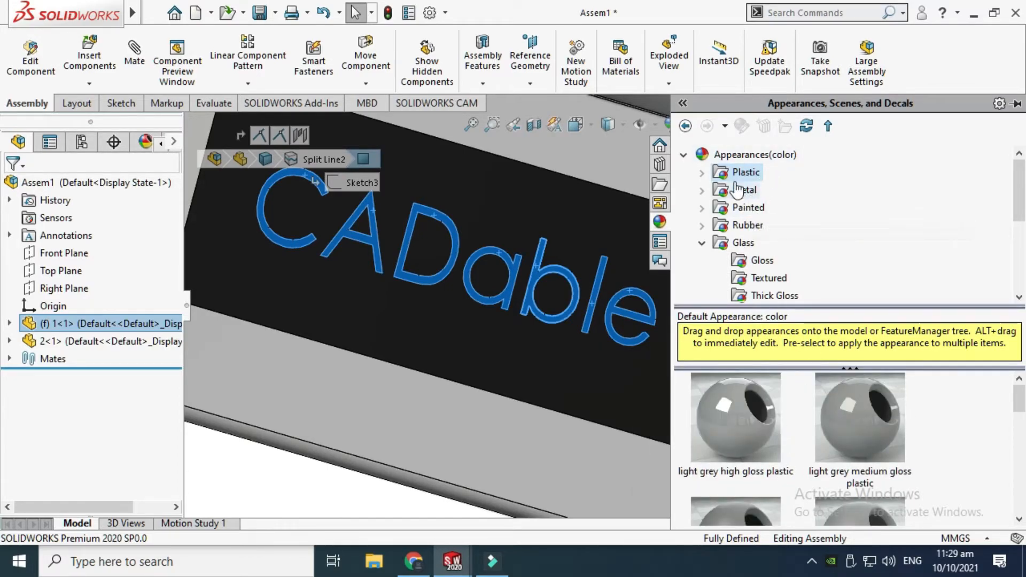
pyautogui.click(709, 176)
pyautogui.click(748, 191)
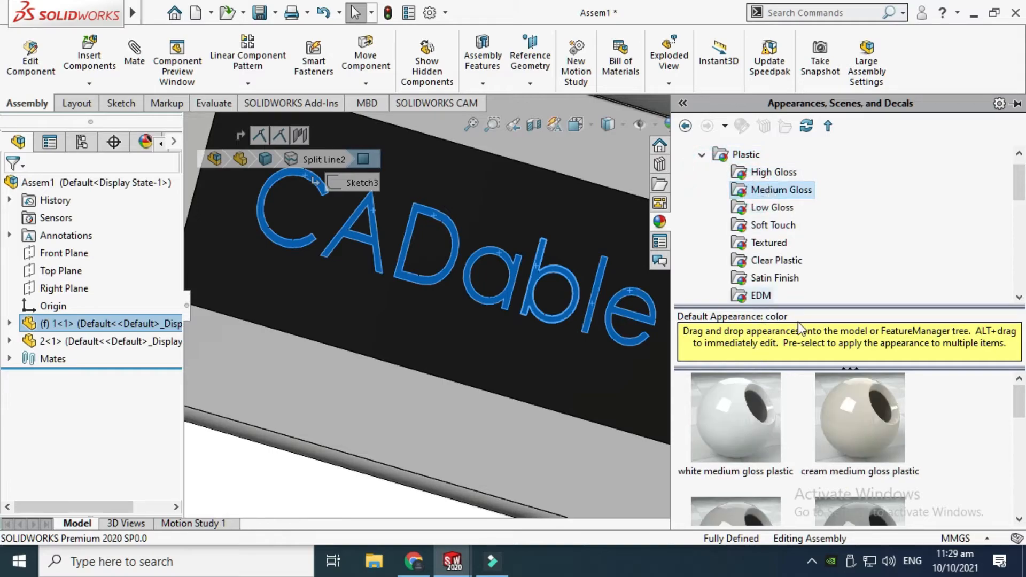
pyautogui.click(850, 424)
pyautogui.scroll(3, 659, 327)
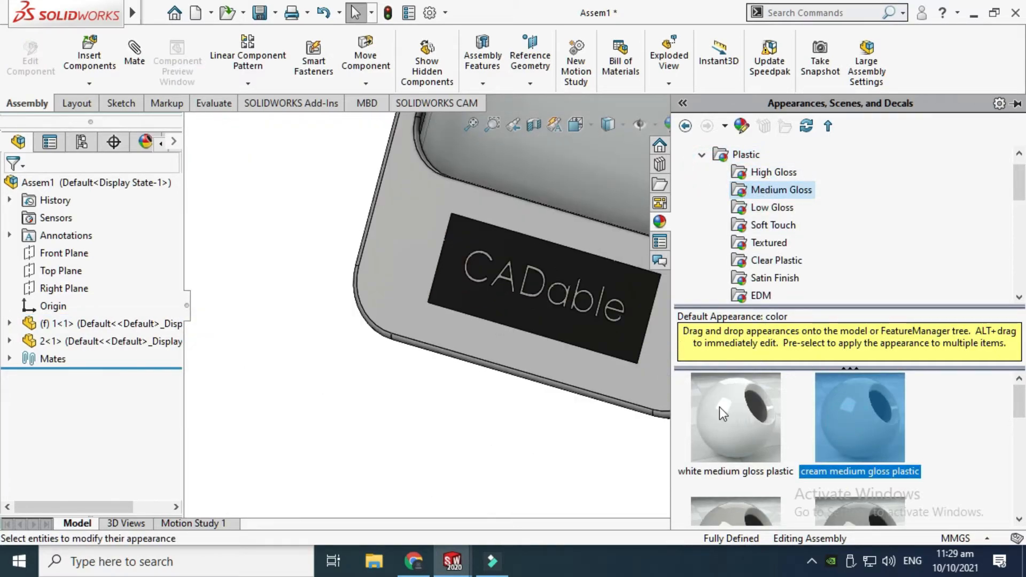
# Step: Examine the recoloured CADable lettering up close and the whole mirror from a rotated view
pyautogui.scroll(-1, 771, 442)
pyautogui.scroll(1, 739, 451)
pyautogui.scroll(-4, 512, 278)
pyautogui.scroll(5, 550, 278)
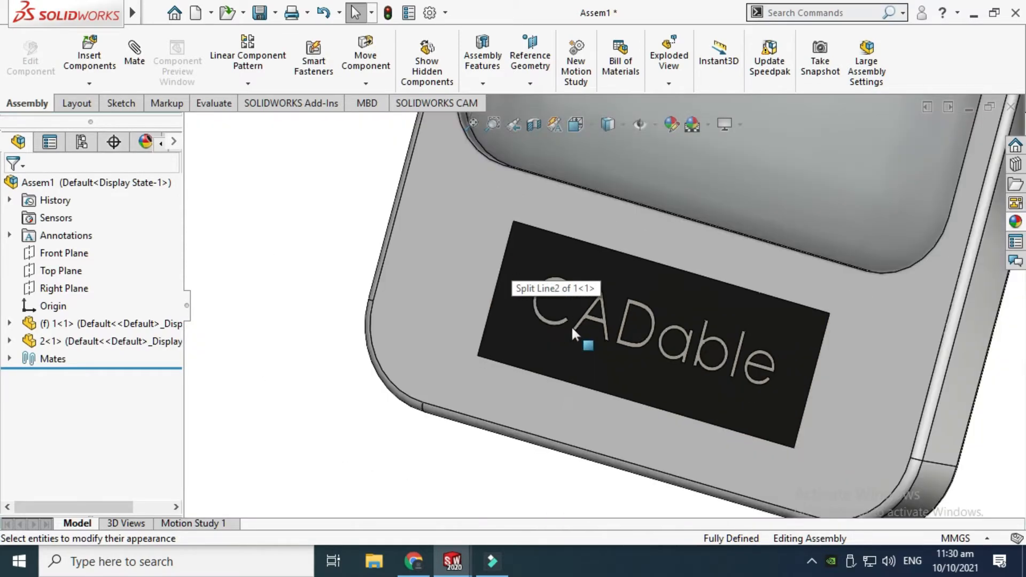
pyautogui.scroll(3, 506, 309)
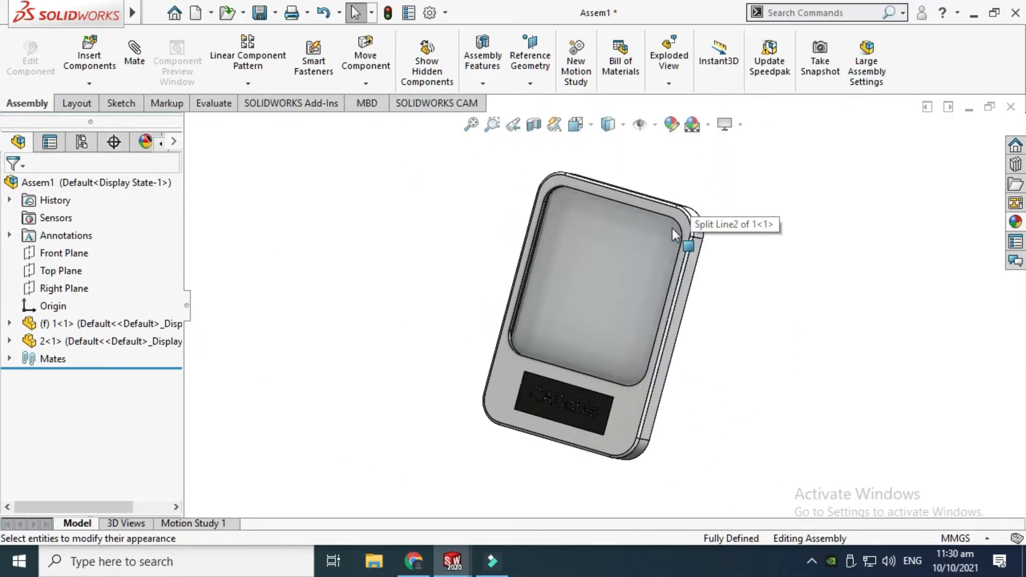
pyautogui.rightClick(768, 159)
pyautogui.click(801, 223)
pyautogui.moveTo(748, 224); pyautogui.dragTo(585, 328)
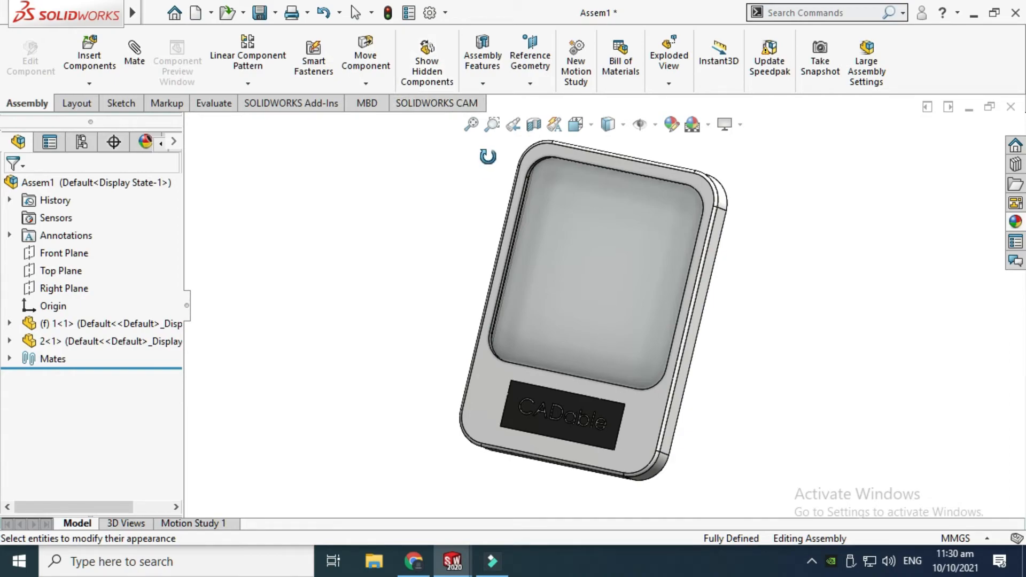
# Step: Activate the PhotoView 360 add-in for the current session
pyautogui.click(447, 12)
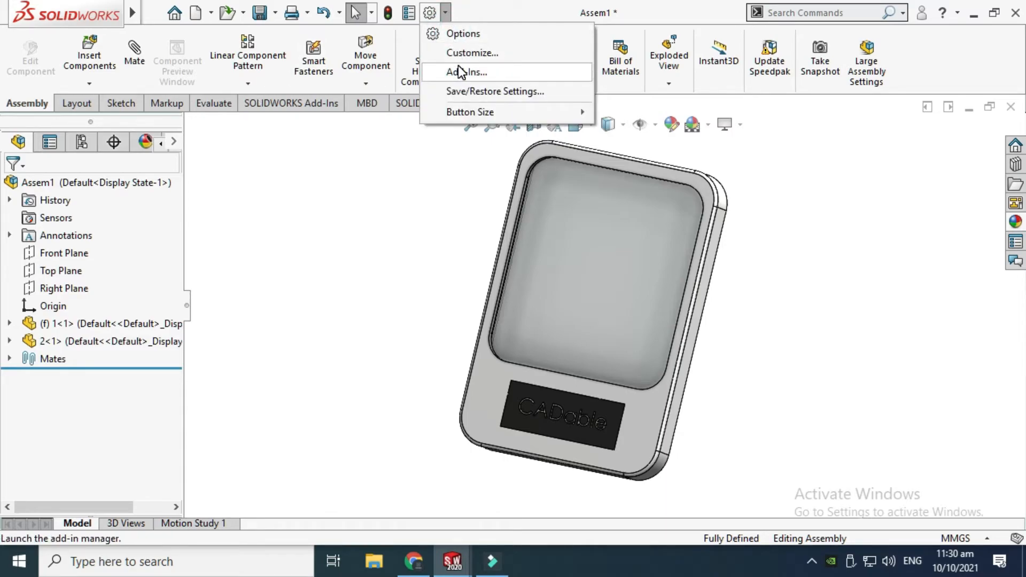
pyautogui.click(483, 74)
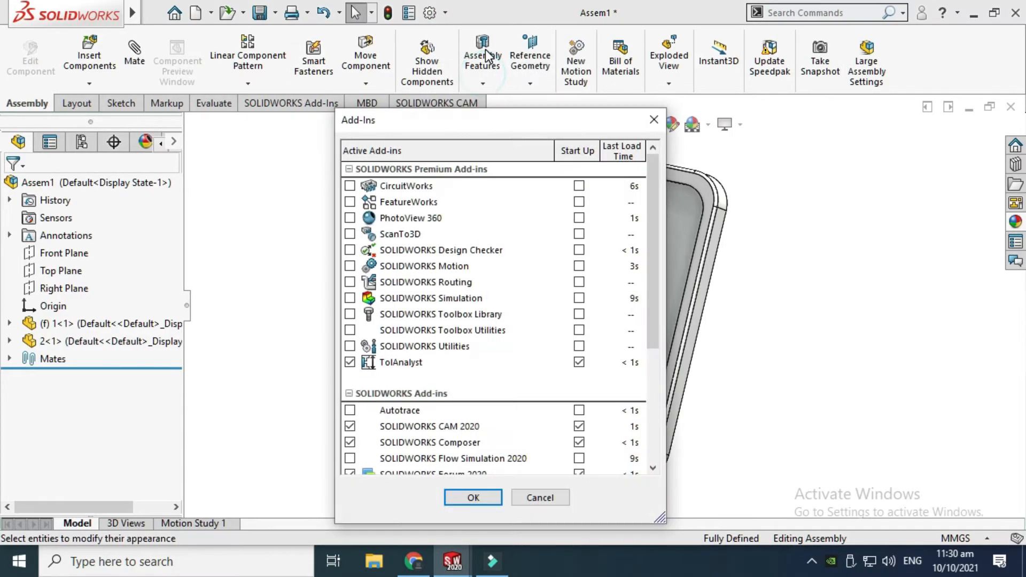
pyautogui.click(349, 217)
pyautogui.click(467, 500)
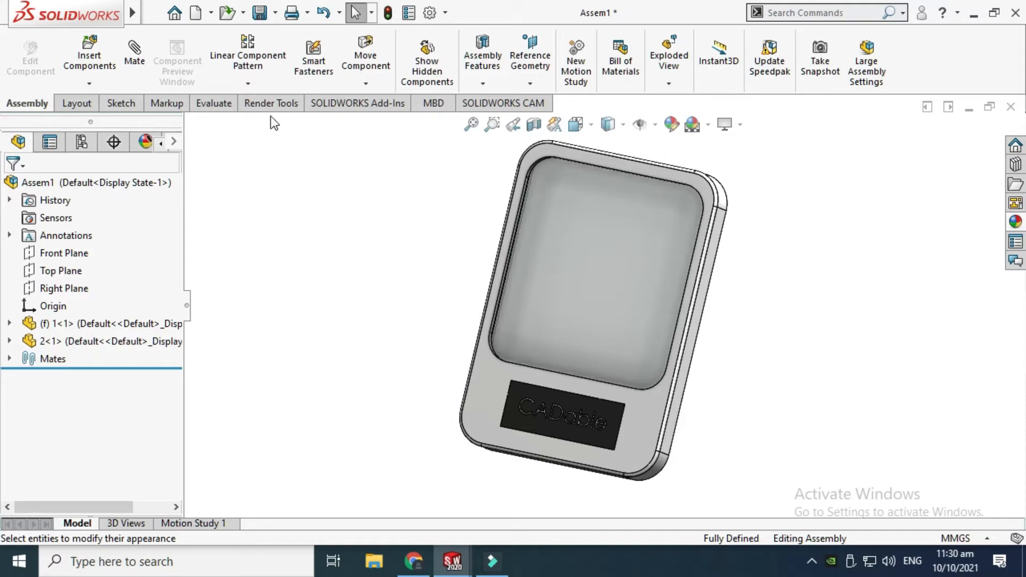
# Step: Review the PhotoView 360 output image settings and close them without changing anything
pyautogui.click(264, 102)
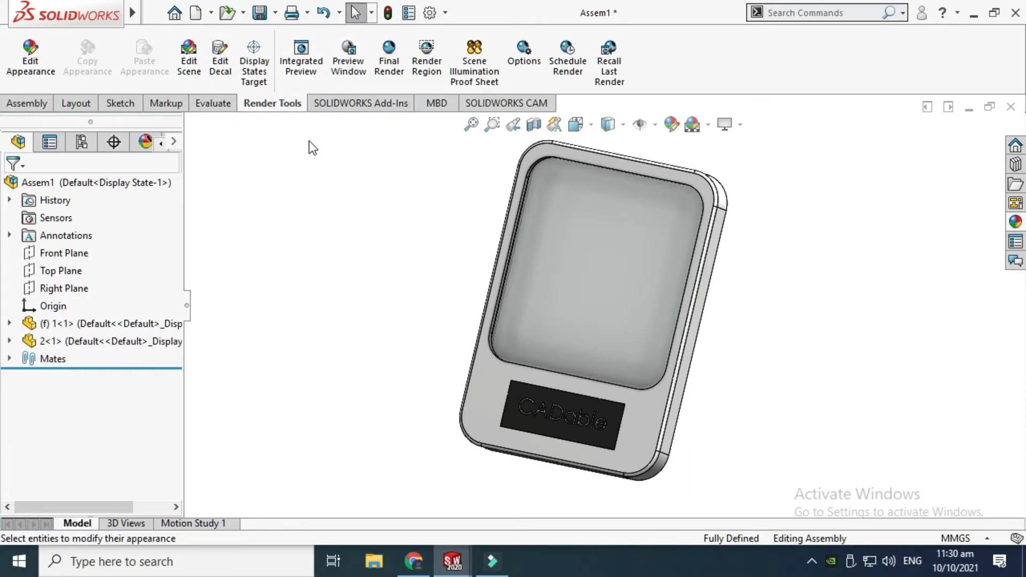
pyautogui.click(525, 54)
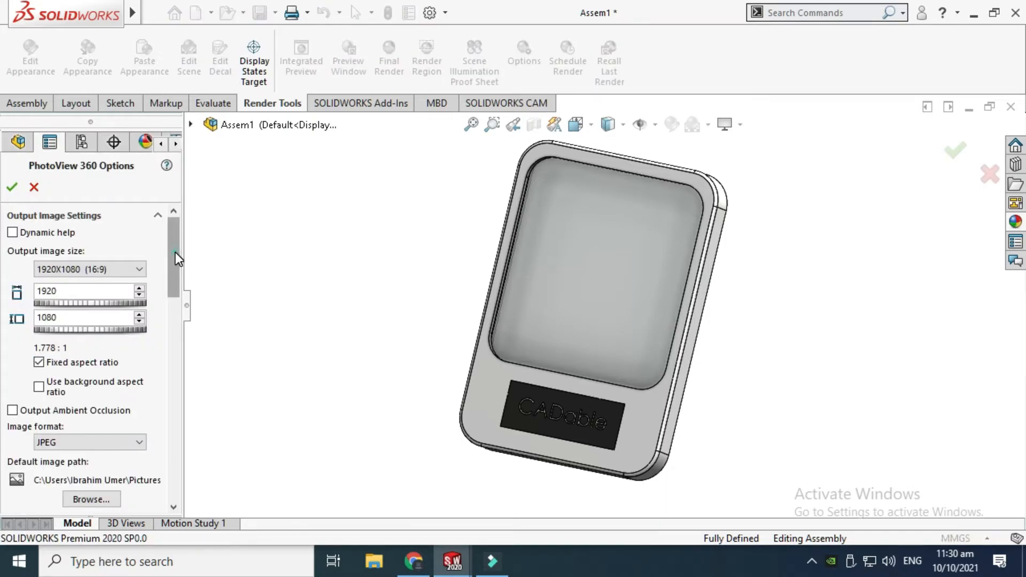
pyautogui.moveTo(176, 252); pyautogui.dragTo(171, 230)
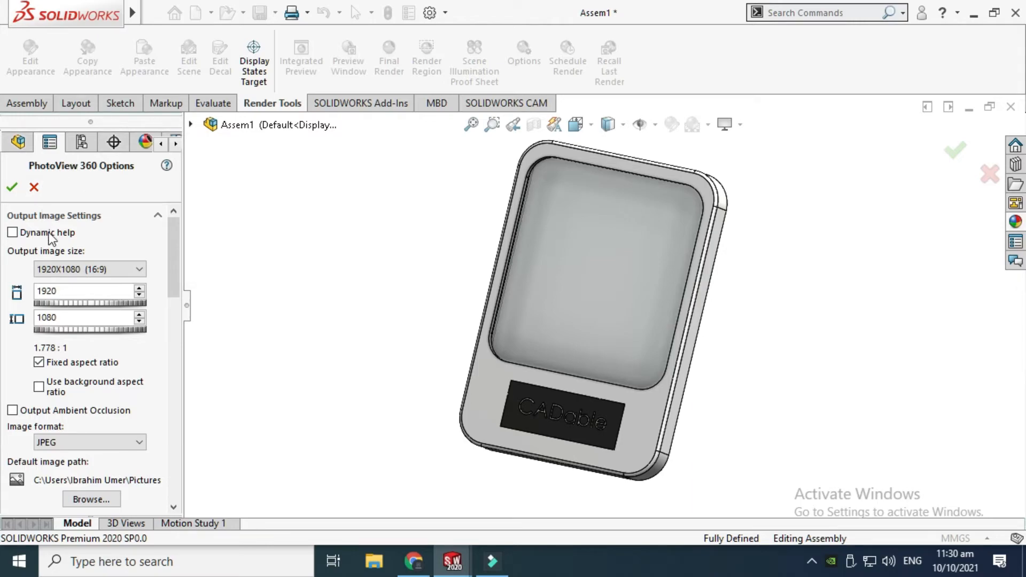
pyautogui.click(35, 185)
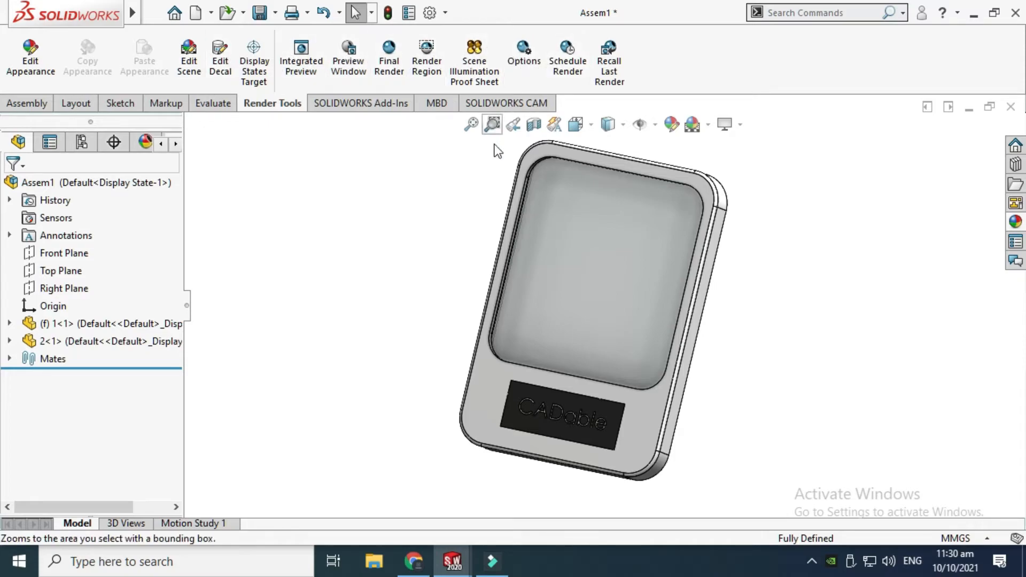
# Step: Preview the mirror assembly with the PhotoView 360 integrated preview and turn the preview off
pyautogui.press('z')
pyautogui.press('z')
pyautogui.scroll(-3, 614, 289)
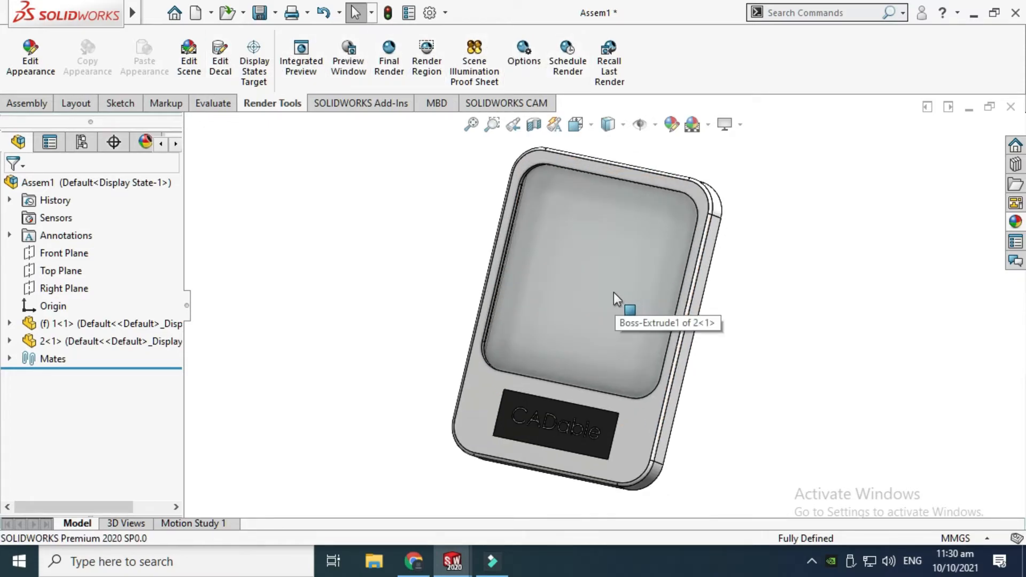
pyautogui.click(614, 123)
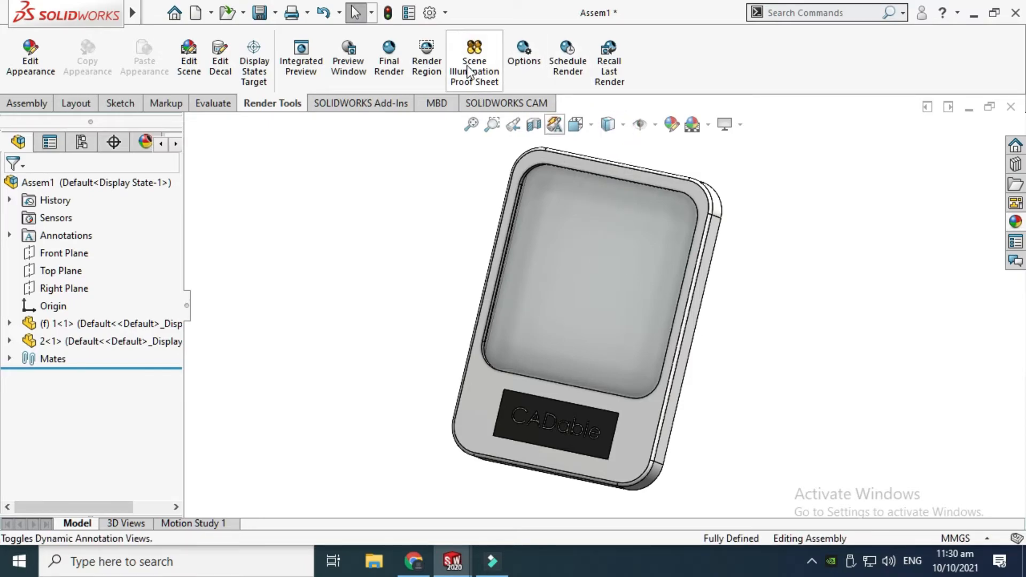
pyautogui.click(592, 126)
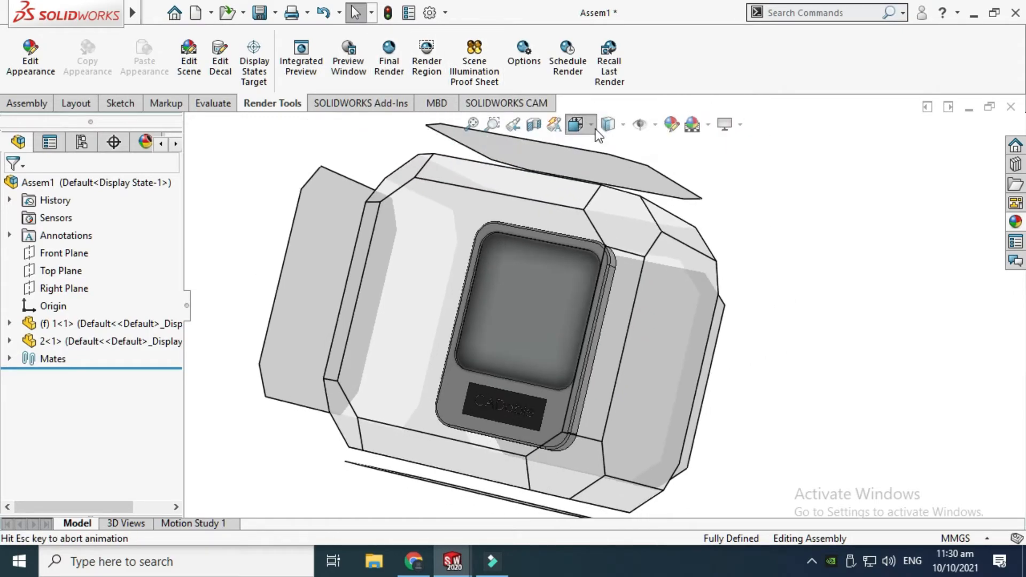
pyautogui.click(612, 129)
pyautogui.click(608, 264)
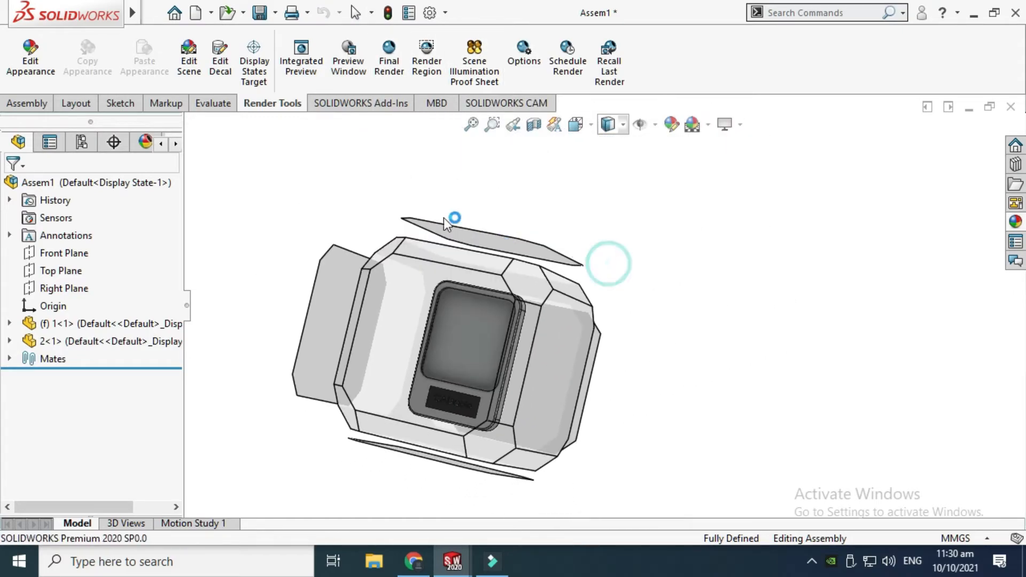
pyautogui.click(353, 182)
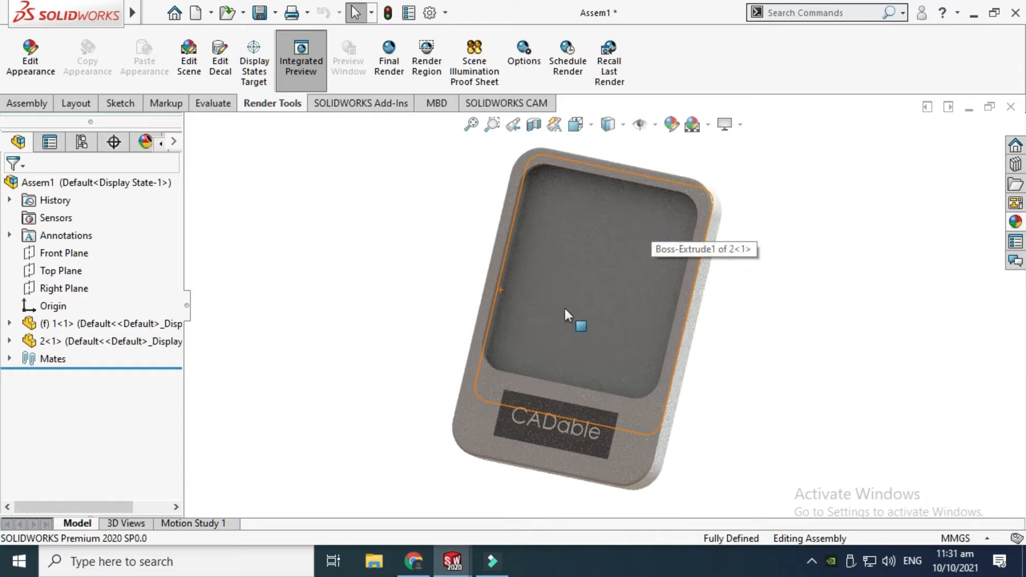
pyautogui.click(618, 123)
pyautogui.click(609, 146)
pyautogui.rightClick(428, 214)
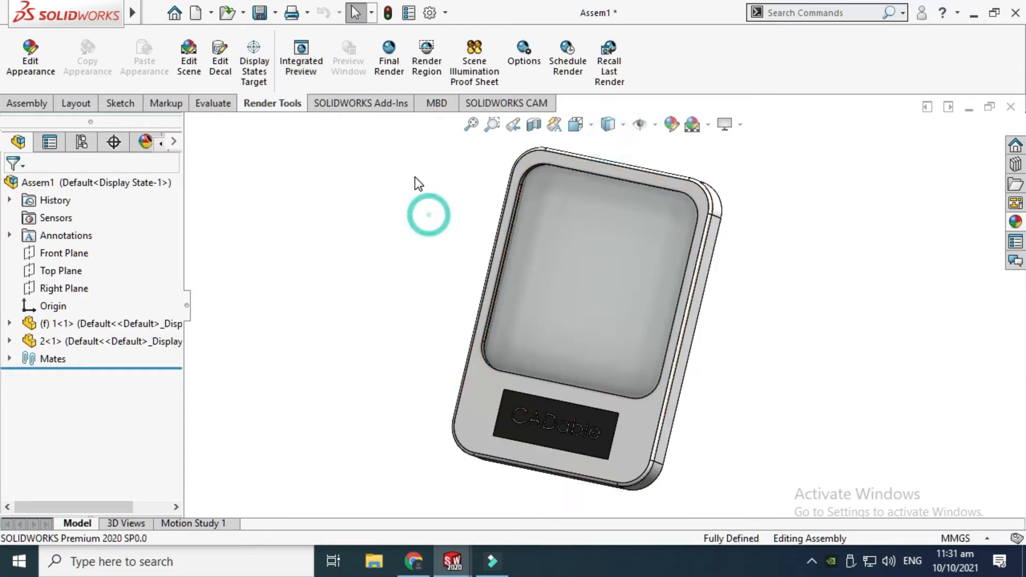
# Step: Examine the mirror assembly from several rotated angles, including the case front, glass recess and CADable label
pyautogui.click(470, 246)
pyautogui.moveTo(469, 251); pyautogui.dragTo(559, 338)
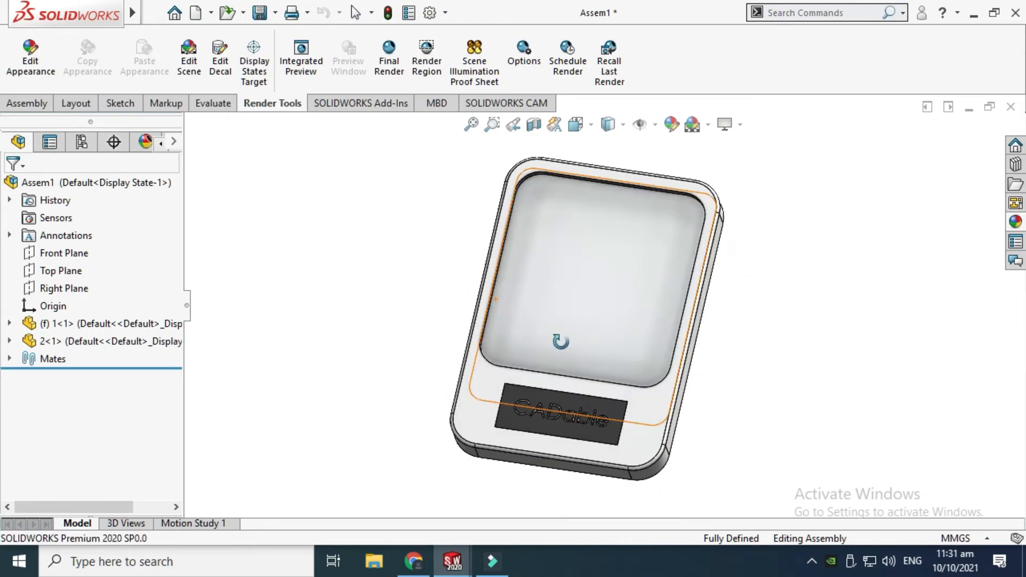
pyautogui.scroll(-5, 570, 373)
pyautogui.scroll(-2, 570, 373)
pyautogui.scroll(6, 562, 337)
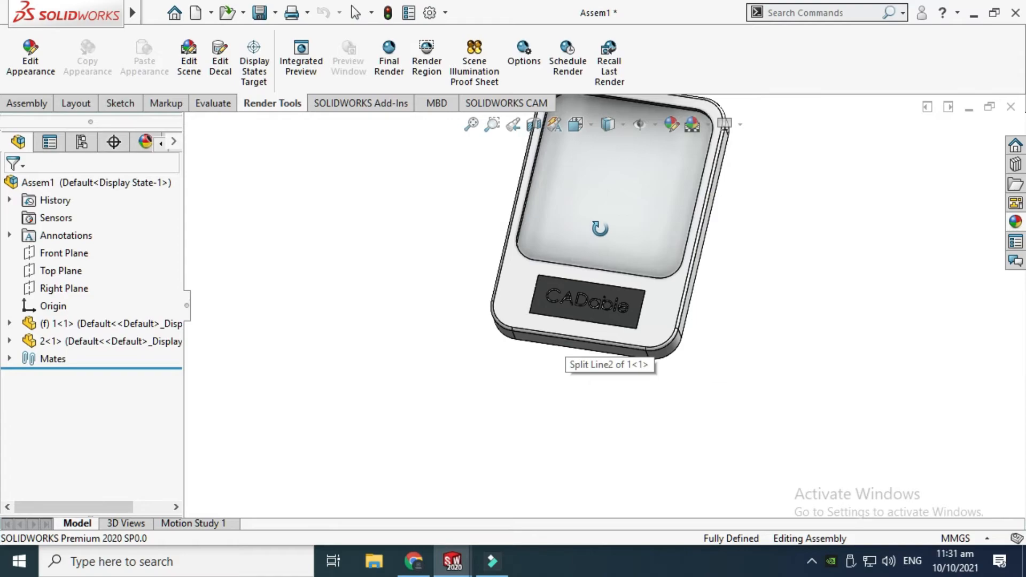
pyautogui.moveTo(594, 272); pyautogui.dragTo(581, 285)
pyautogui.scroll(1, 598, 209)
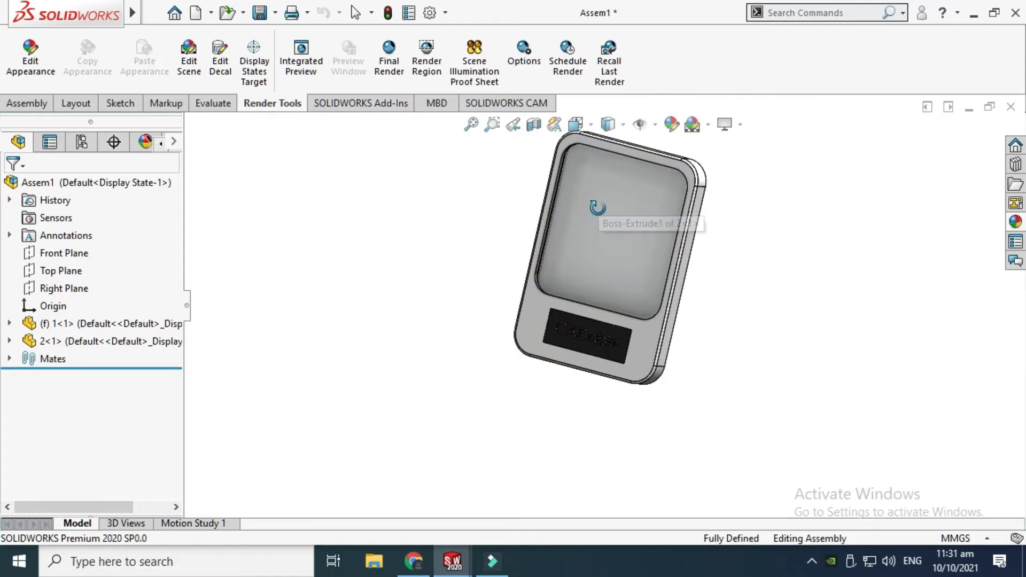
pyautogui.scroll(-2, 598, 209)
pyautogui.scroll(2, 599, 255)
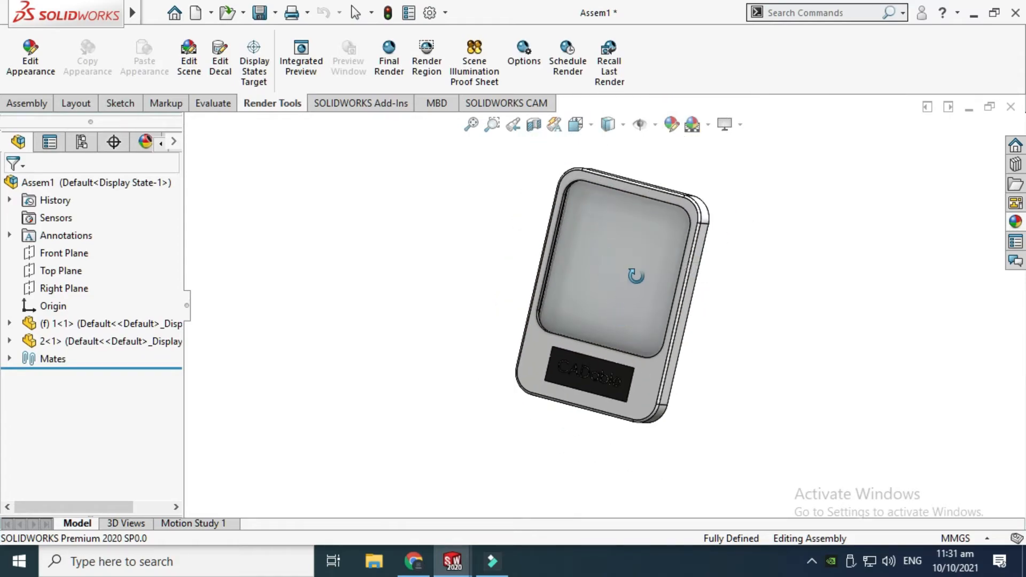
pyautogui.scroll(-1, 655, 255)
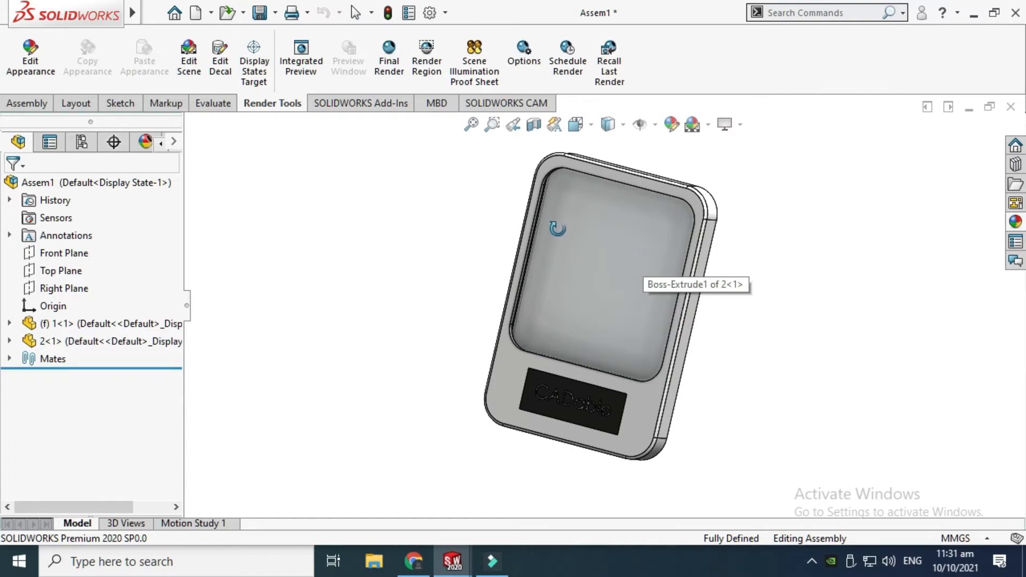
# Step: Send the assembly to KeyShot 9 and dismiss its welcome window
pyautogui.moveTo(131, 13)
pyautogui.click(249, 13)
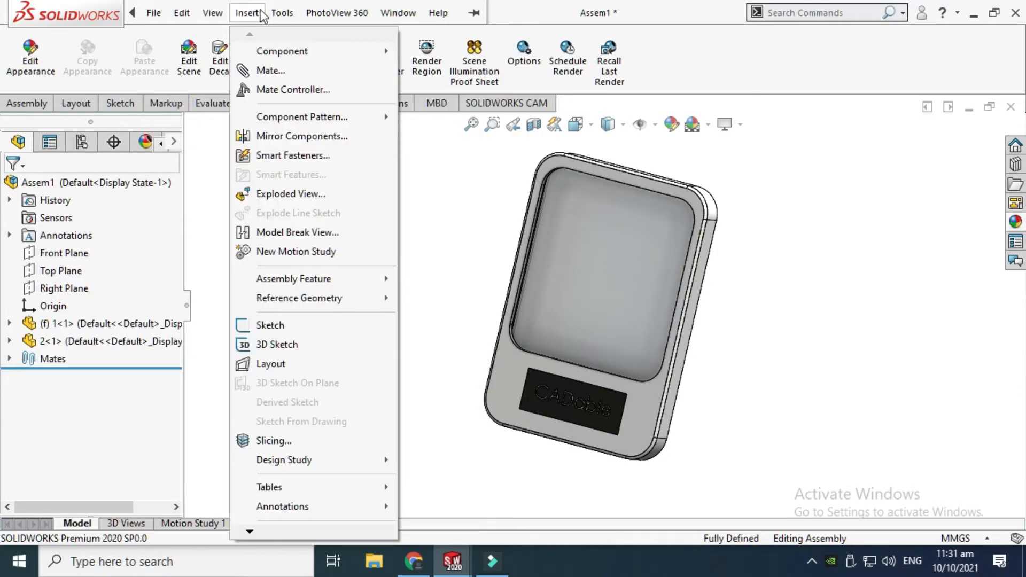
pyautogui.moveTo(282, 13)
pyautogui.moveTo(323, 112)
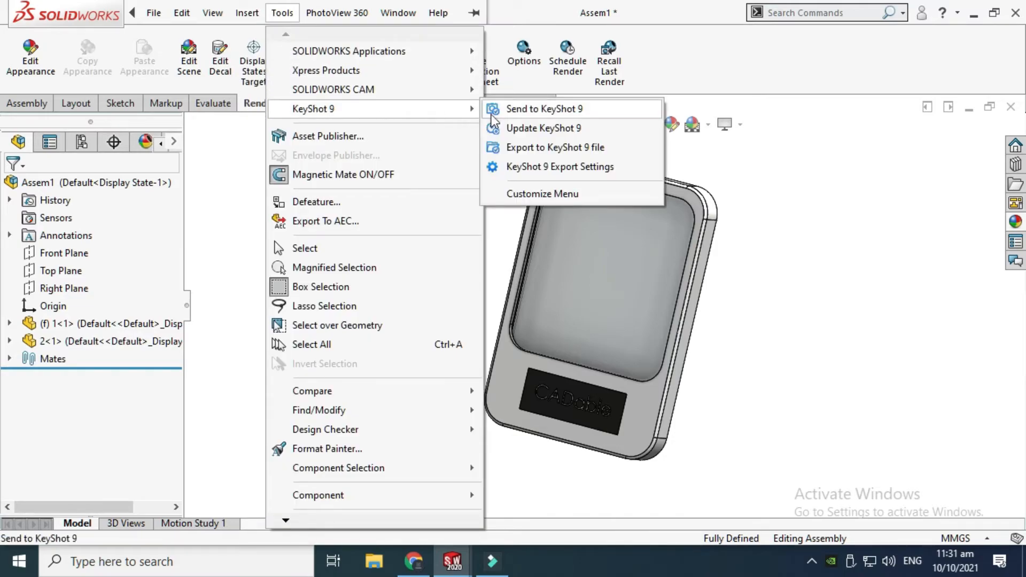
pyautogui.click(534, 109)
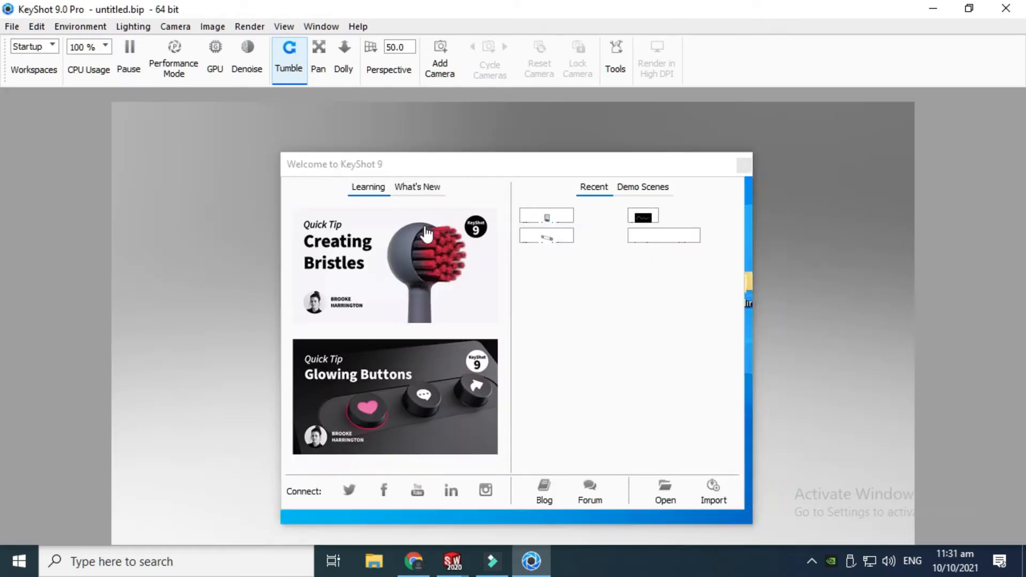
pyautogui.click(742, 165)
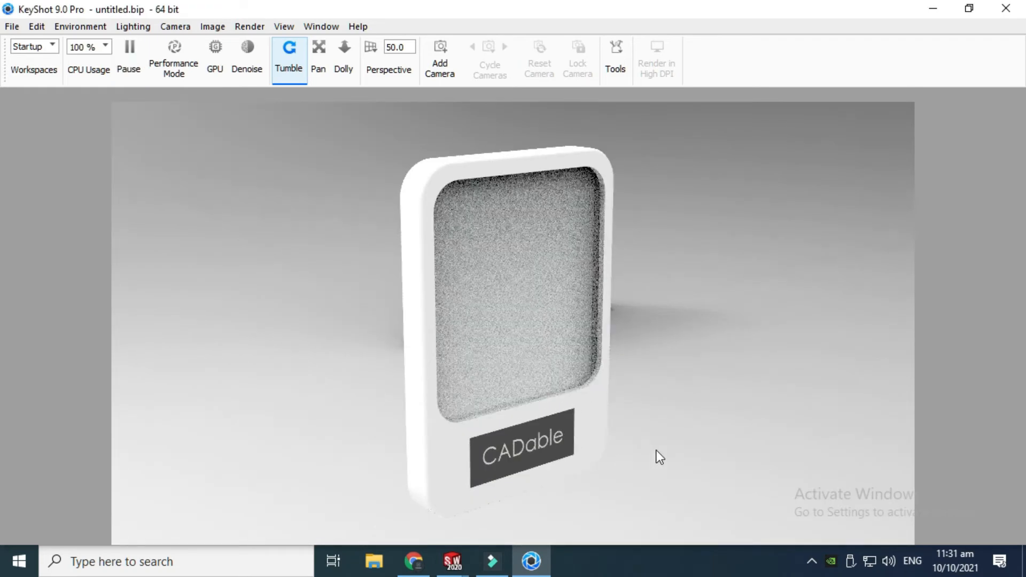
# Step: Rotate the mirror to show its other side edge and turn on Global Illumination for the scene lighting
pyautogui.moveTo(656, 450); pyautogui.dragTo(530, 425)
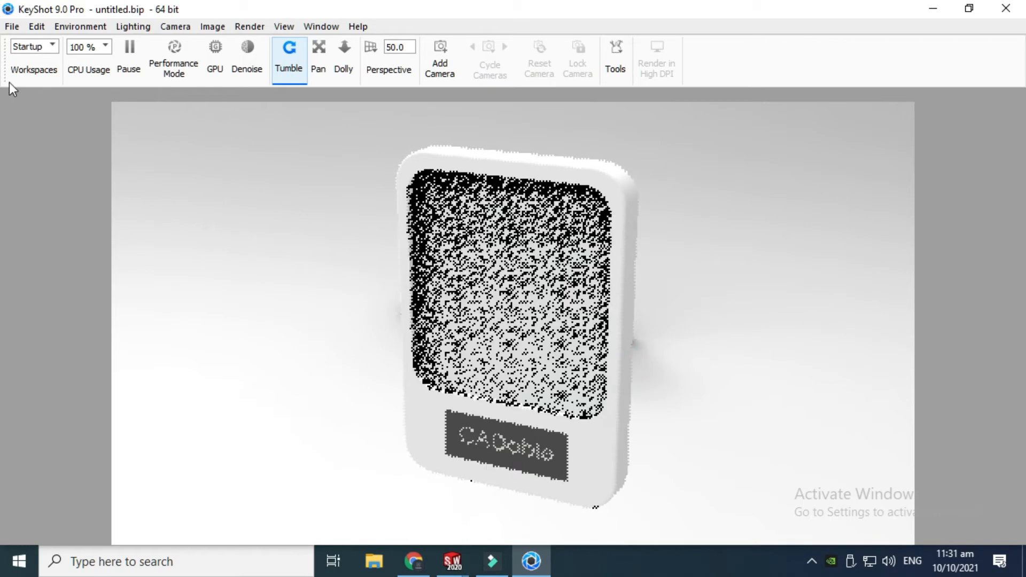
pyautogui.click(83, 27)
pyautogui.click(91, 67)
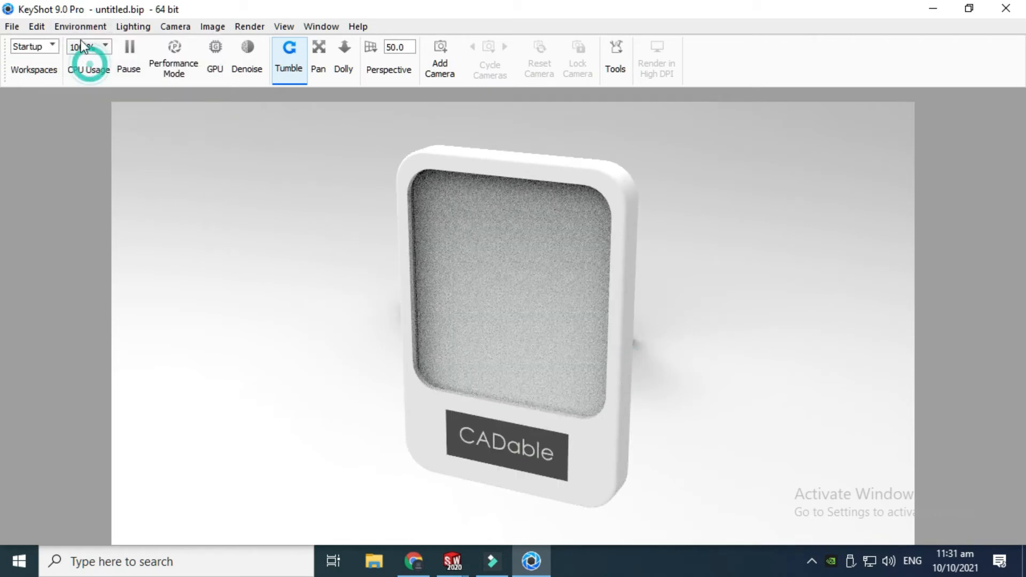
pyautogui.click(81, 26)
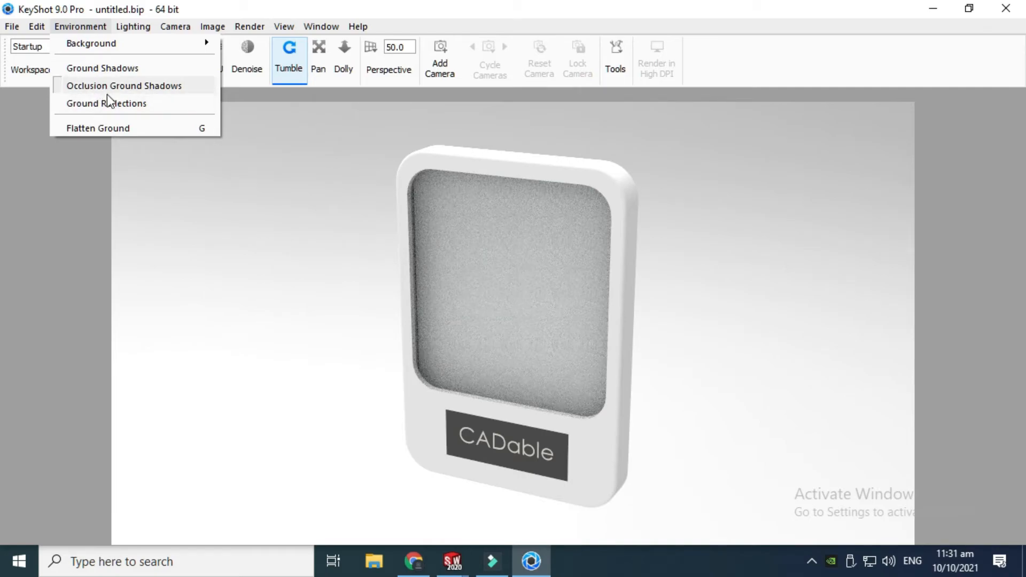
pyautogui.moveTo(133, 27)
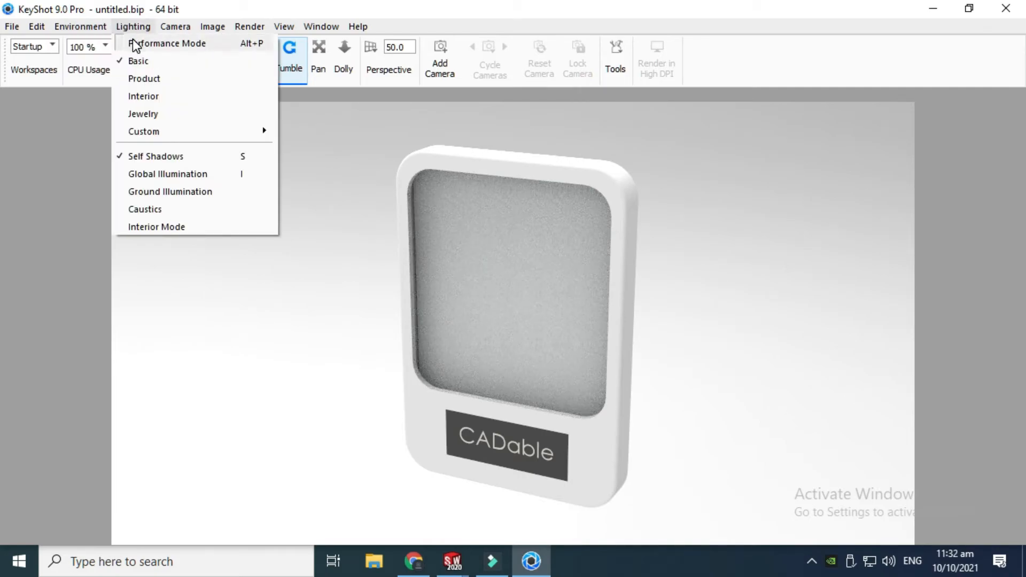
pyautogui.click(152, 176)
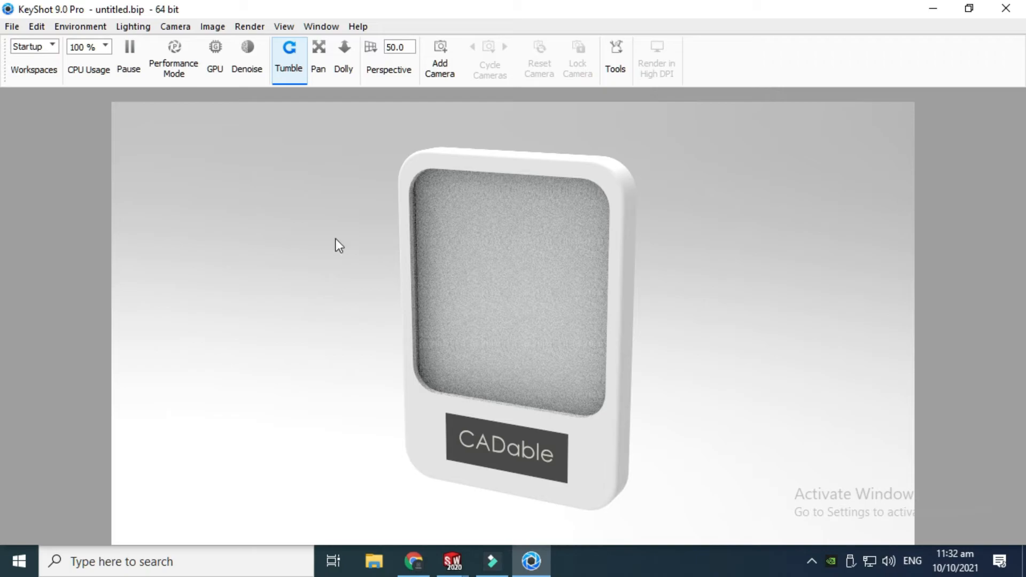
pyautogui.rightClick(312, 135)
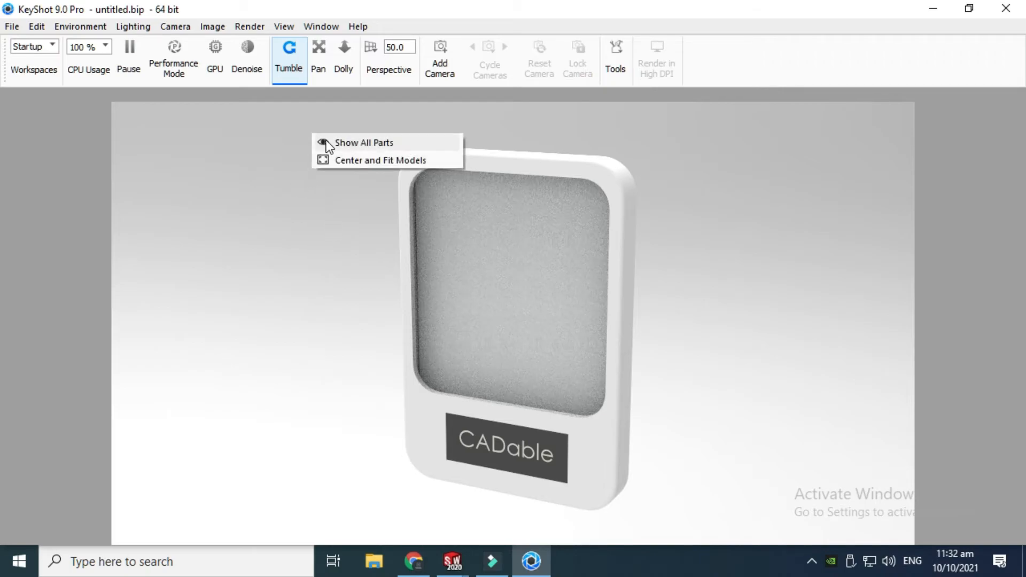
pyautogui.click(284, 266)
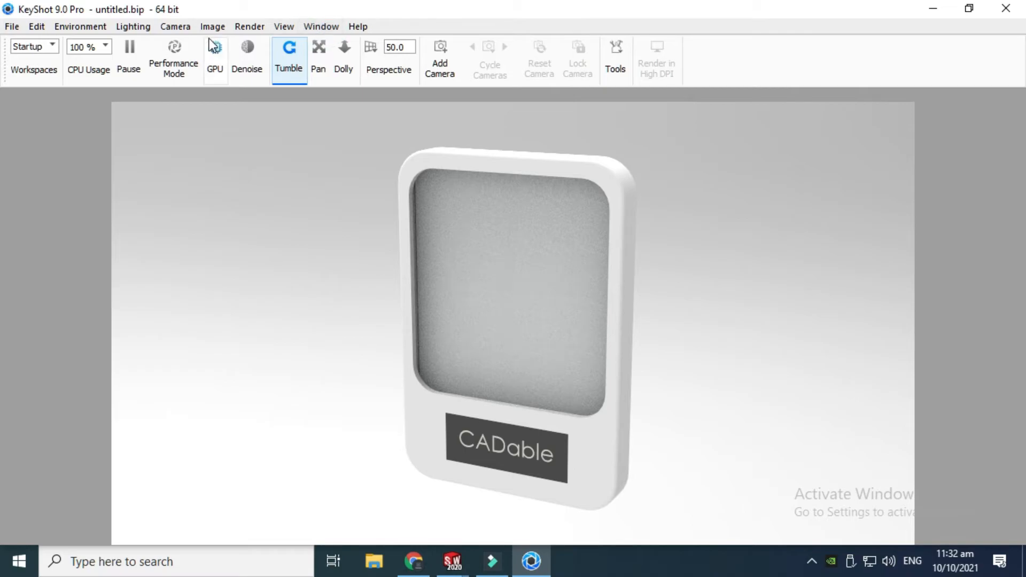
# Step: Switch KeyShot to fullscreen display and close the Project scene window
pyautogui.click(323, 27)
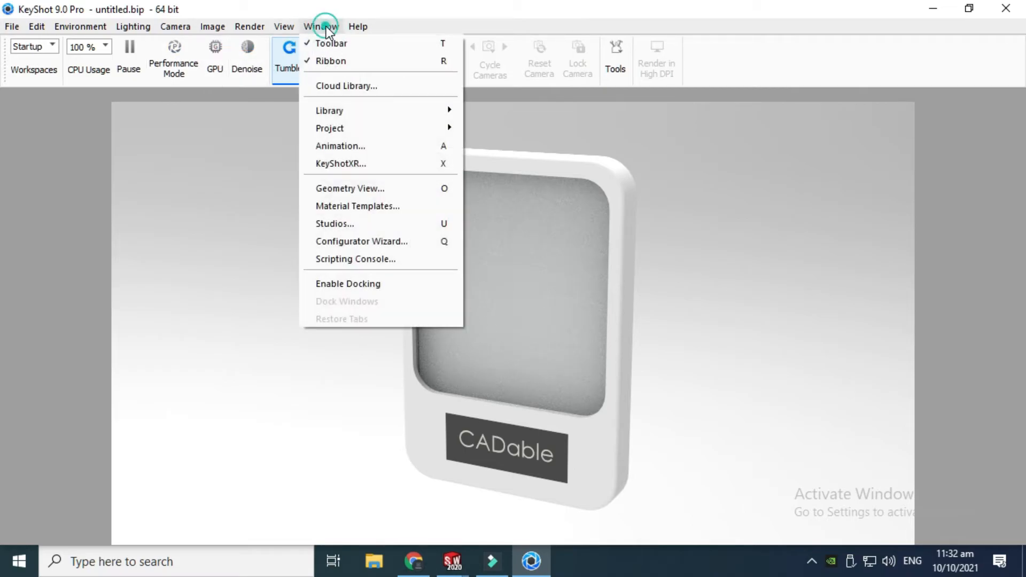
pyautogui.moveTo(349, 131)
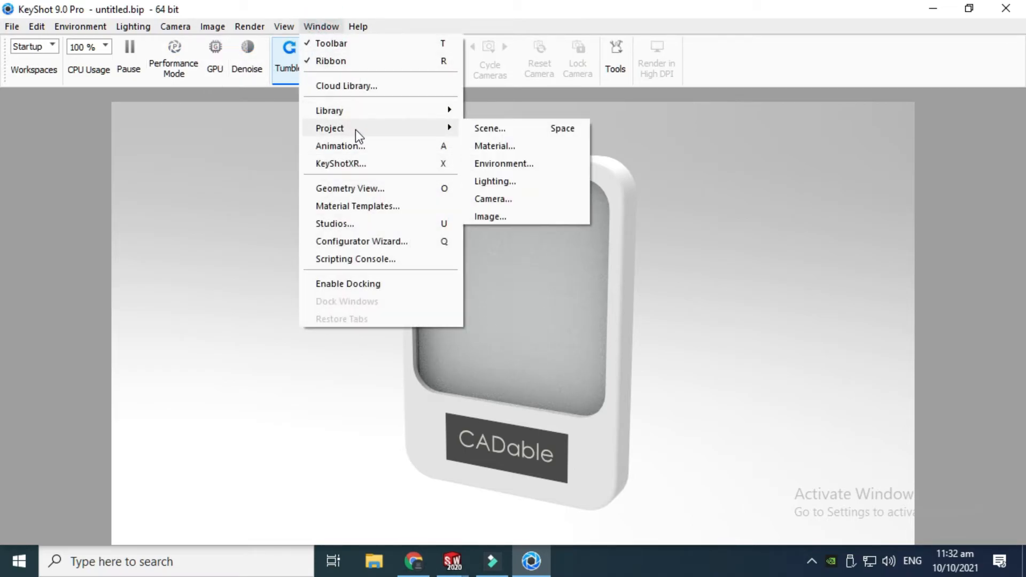
pyautogui.click(471, 128)
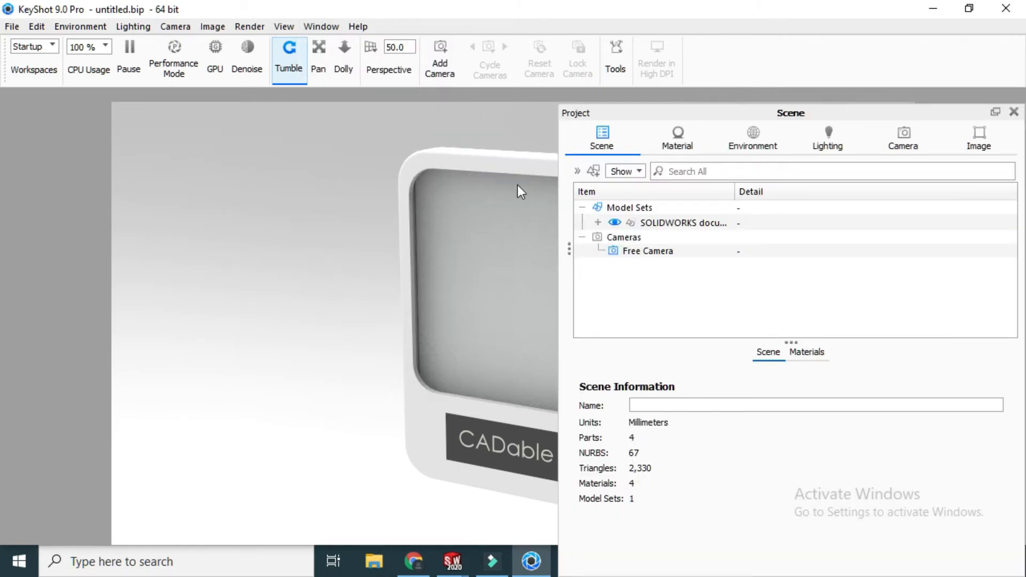
pyautogui.click(319, 25)
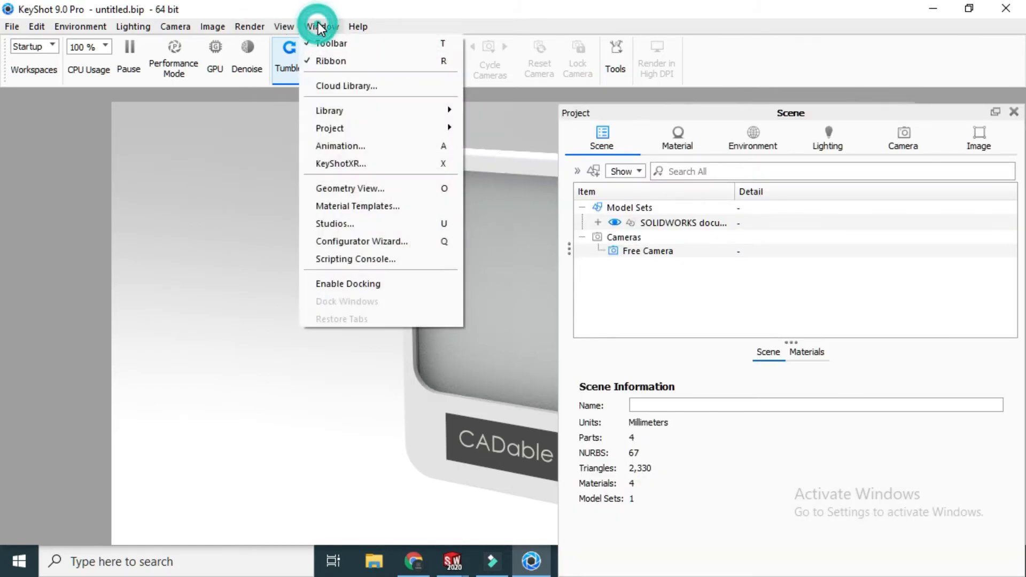
pyautogui.click(362, 25)
pyautogui.click(294, 27)
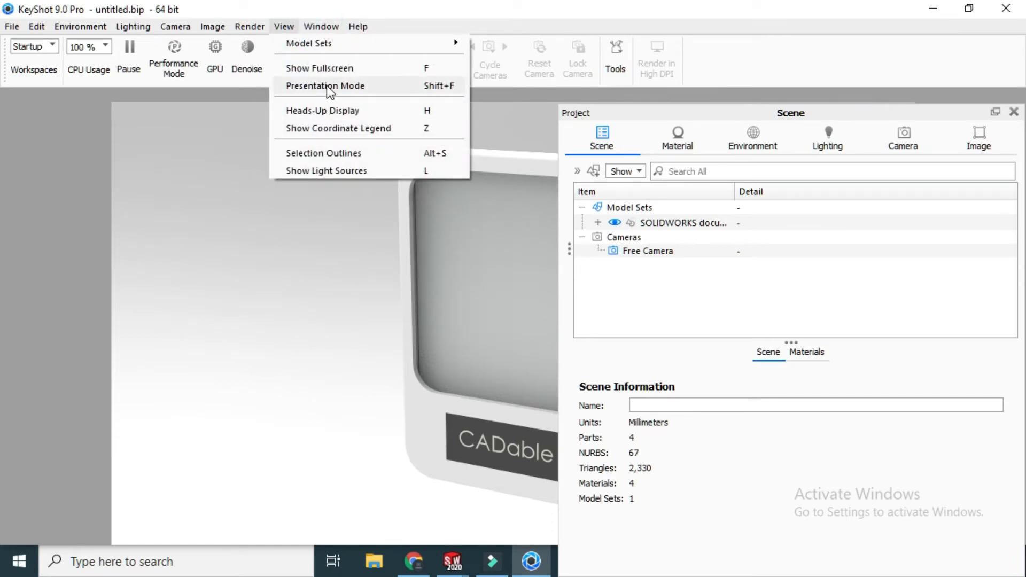
pyautogui.click(330, 69)
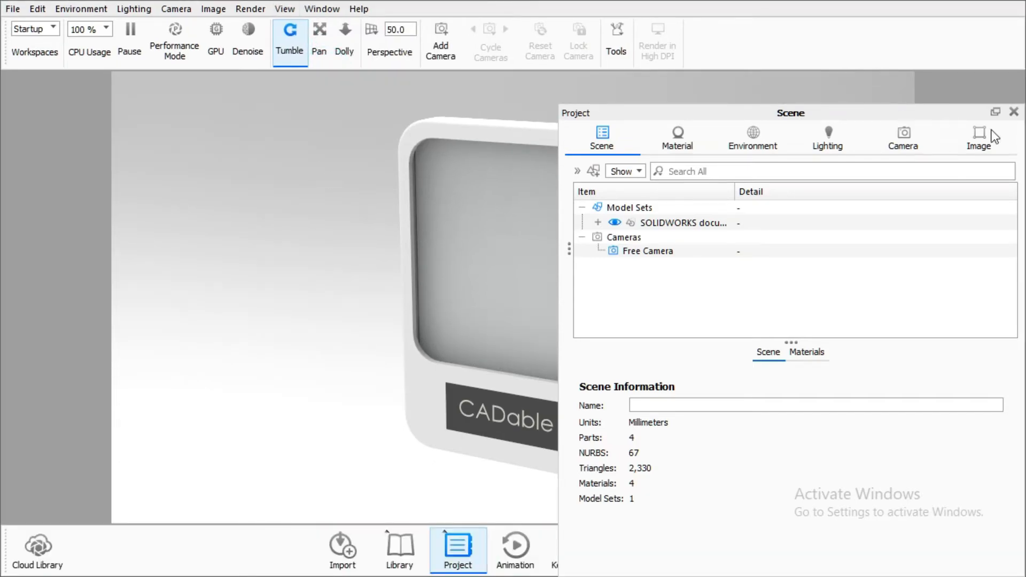
pyautogui.click(1014, 112)
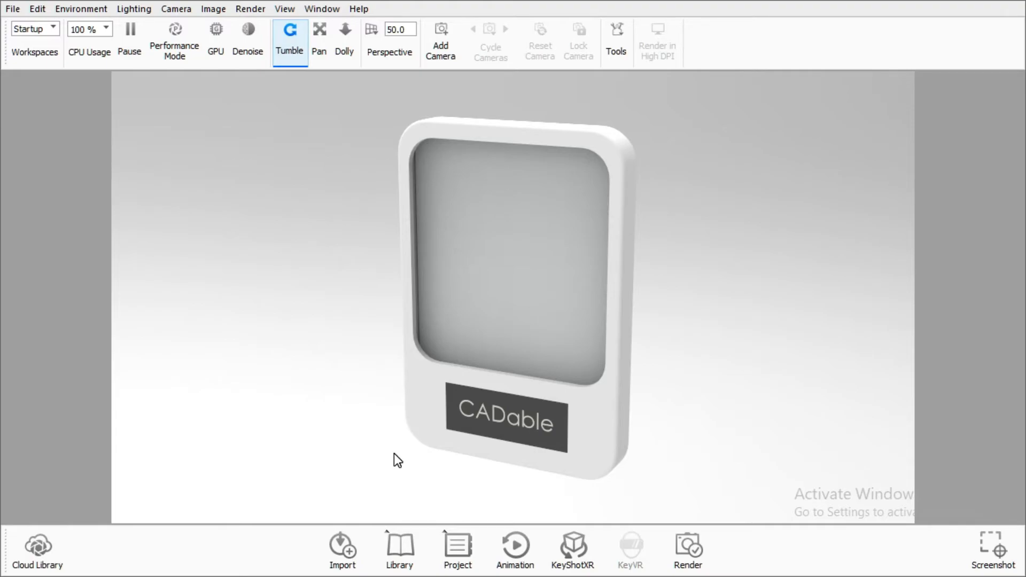
# Step: Open the Materials library and the Project scene tree, expanding Assem1 down to the body of part 2
pyautogui.click(399, 539)
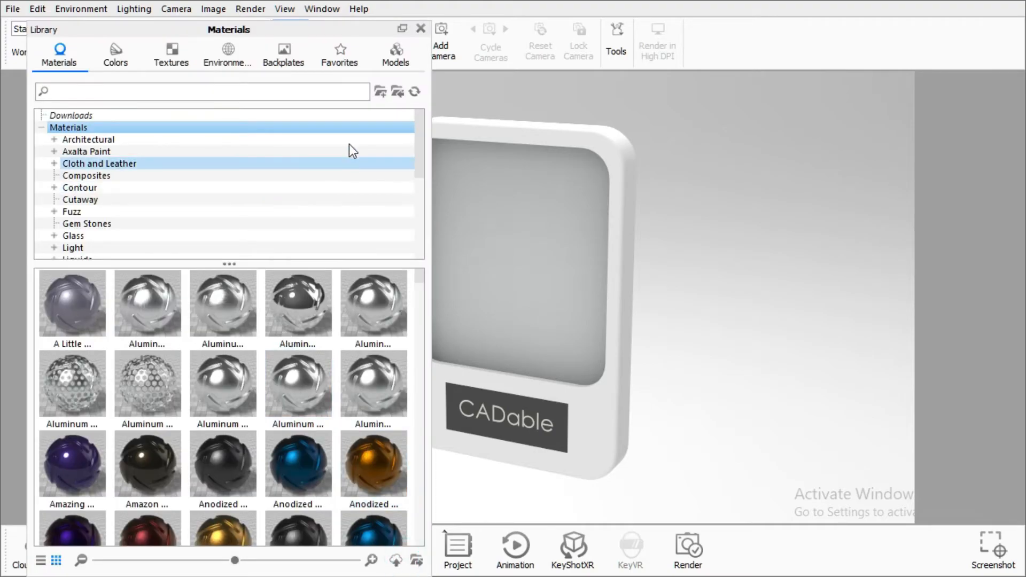
pyautogui.scroll(-3, 565, 235)
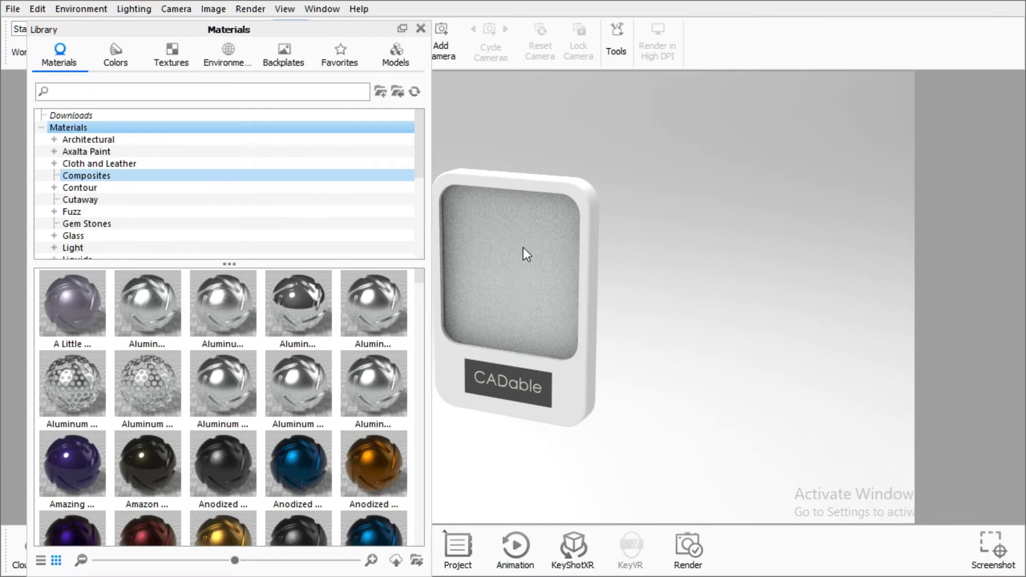
pyautogui.click(460, 555)
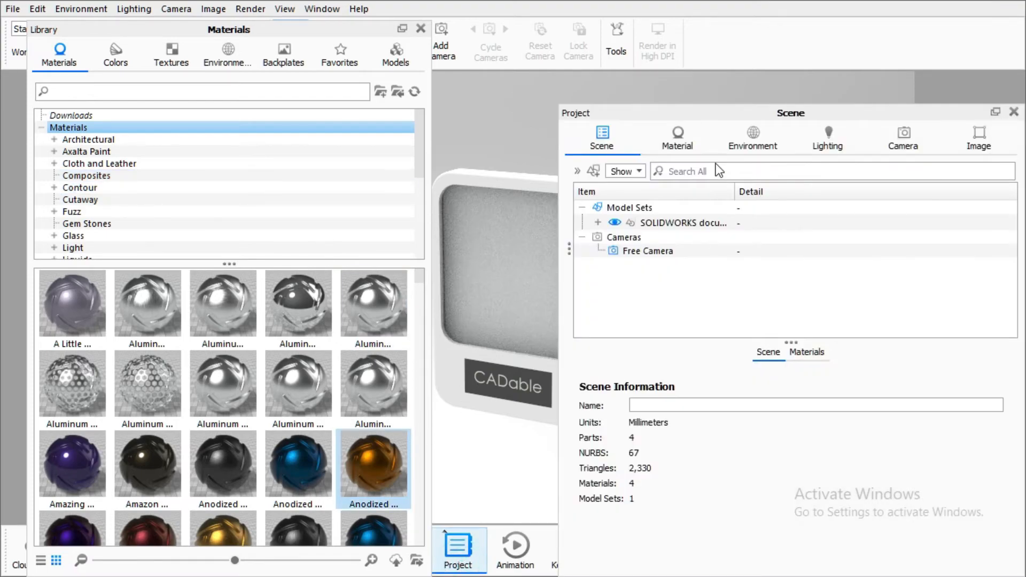
pyautogui.click(598, 223)
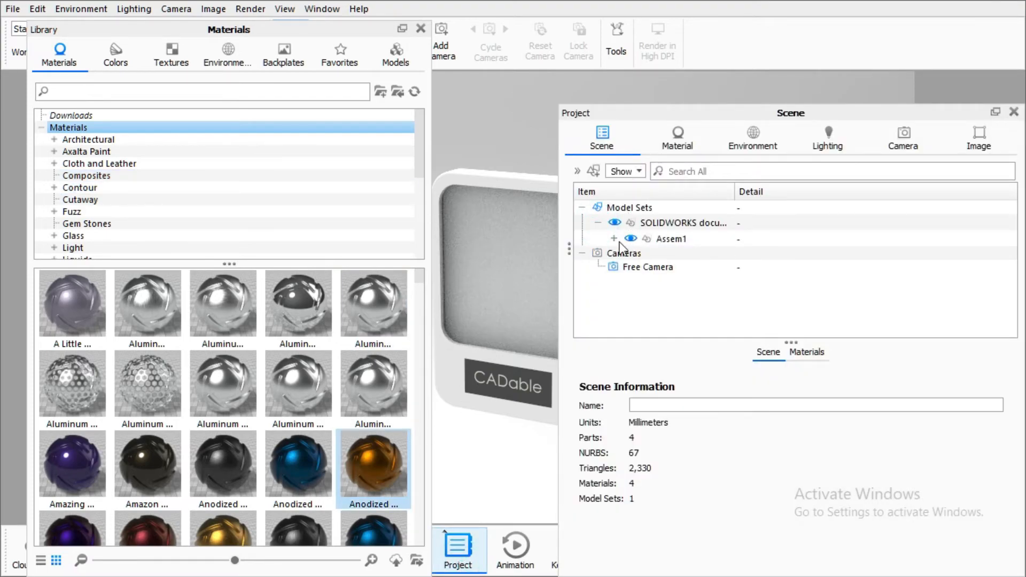
pyautogui.click(614, 238)
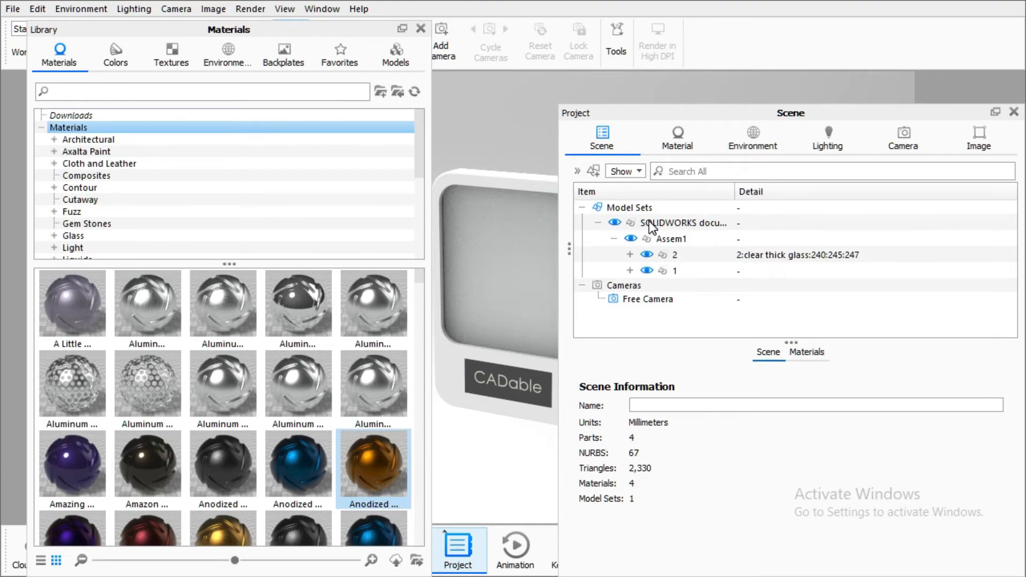
pyautogui.click(630, 254)
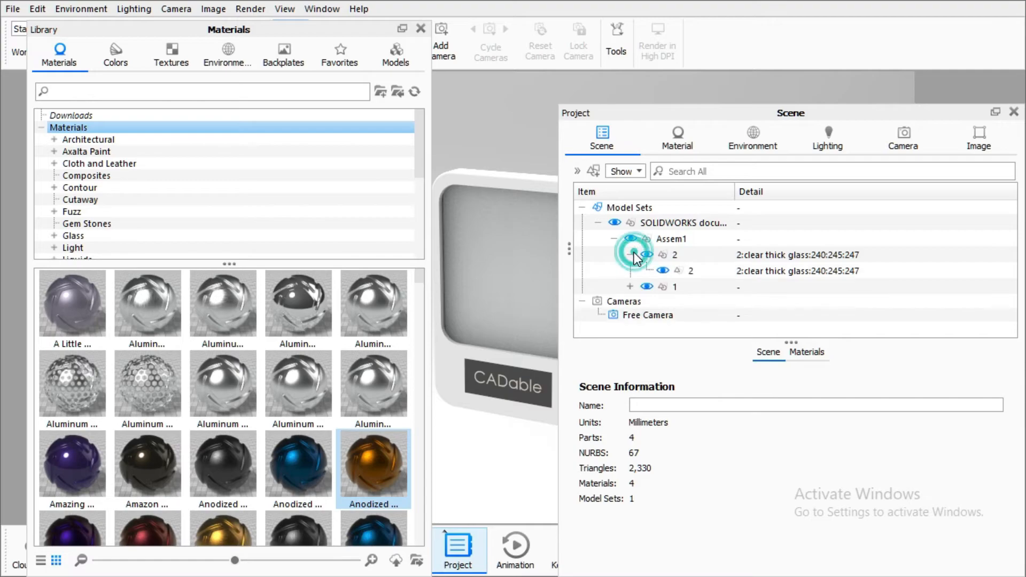
# Step: Expand part 1, and apply the Axalta paints Bombay Blue to the case body and Blackberry Brandy to the label plate
pyautogui.click(630, 287)
pyautogui.scroll(-1, 790, 300)
pyautogui.scroll(1, 789, 300)
pyautogui.click(789, 302)
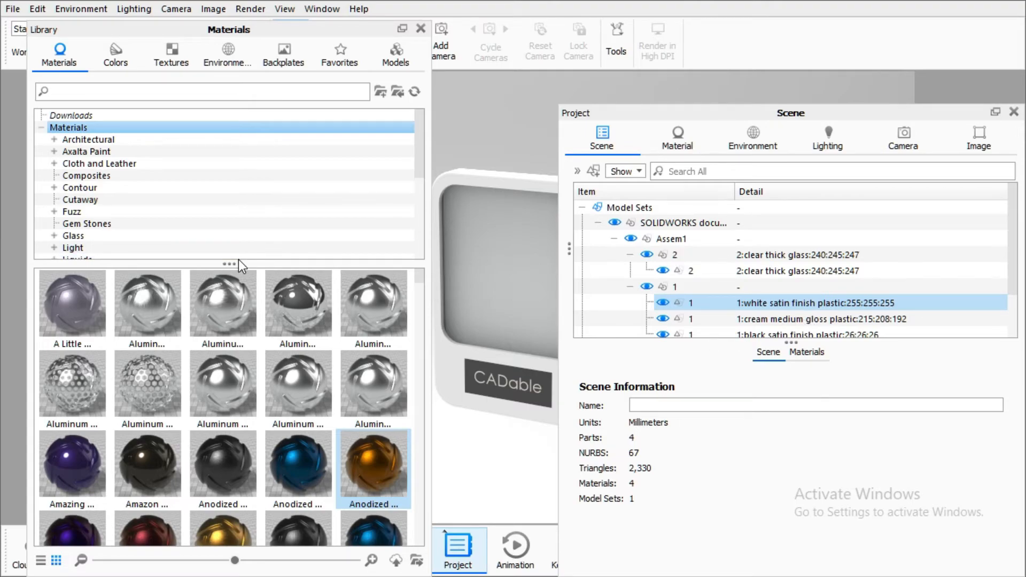
pyautogui.click(156, 96)
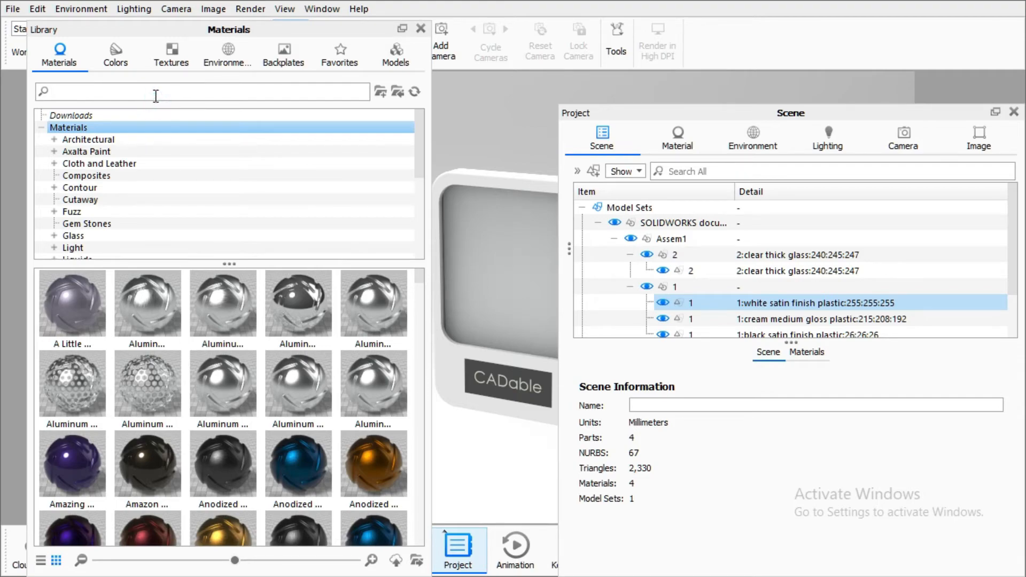
pyautogui.click(112, 152)
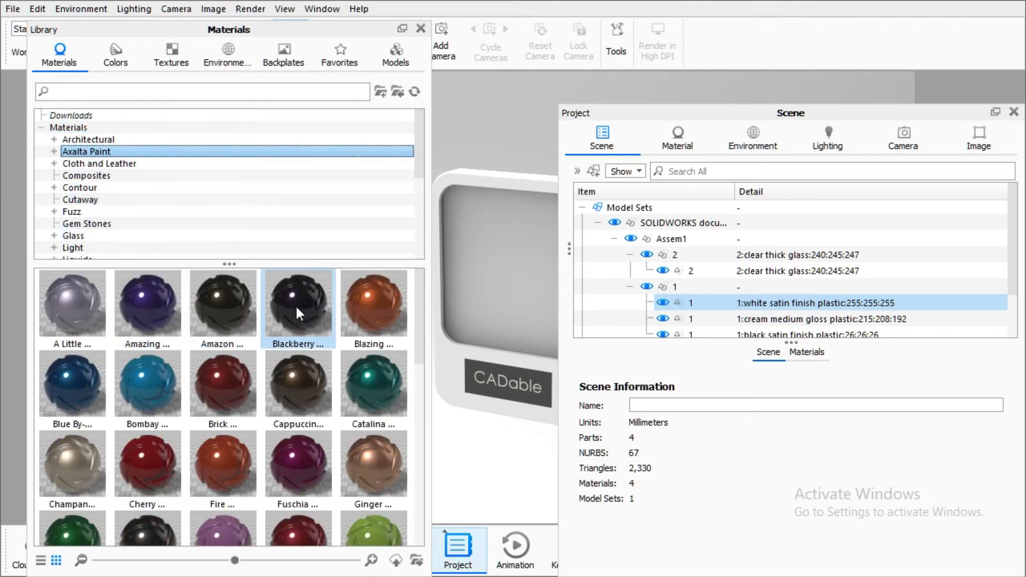
pyautogui.moveTo(297, 309)
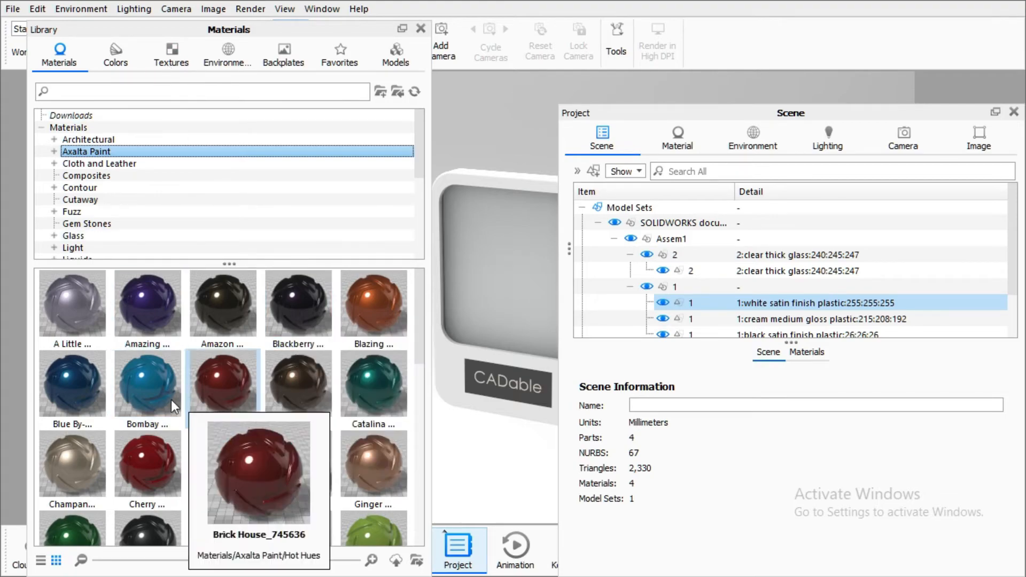
pyautogui.moveTo(161, 399)
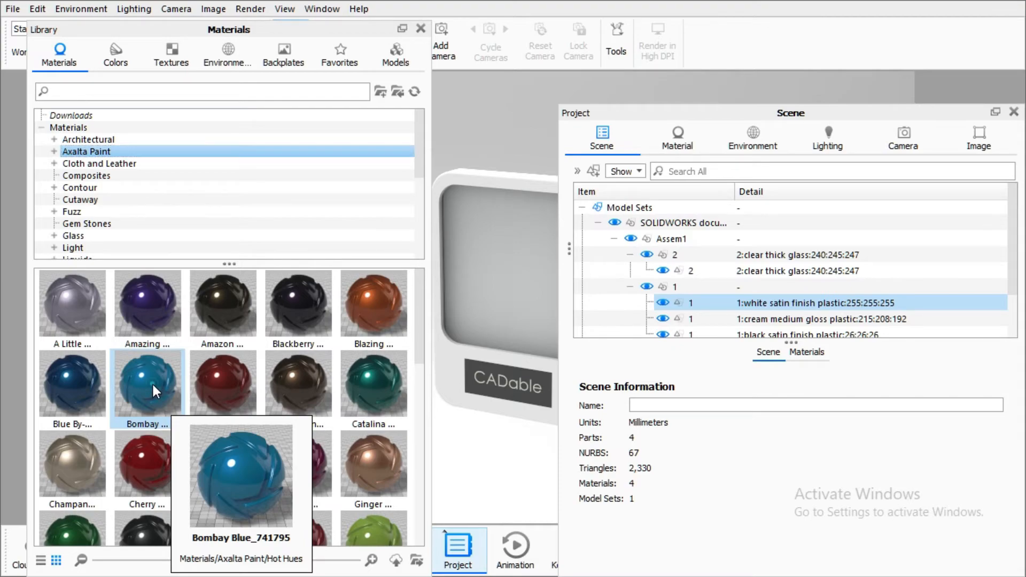
pyautogui.moveTo(152, 382); pyautogui.dragTo(451, 383)
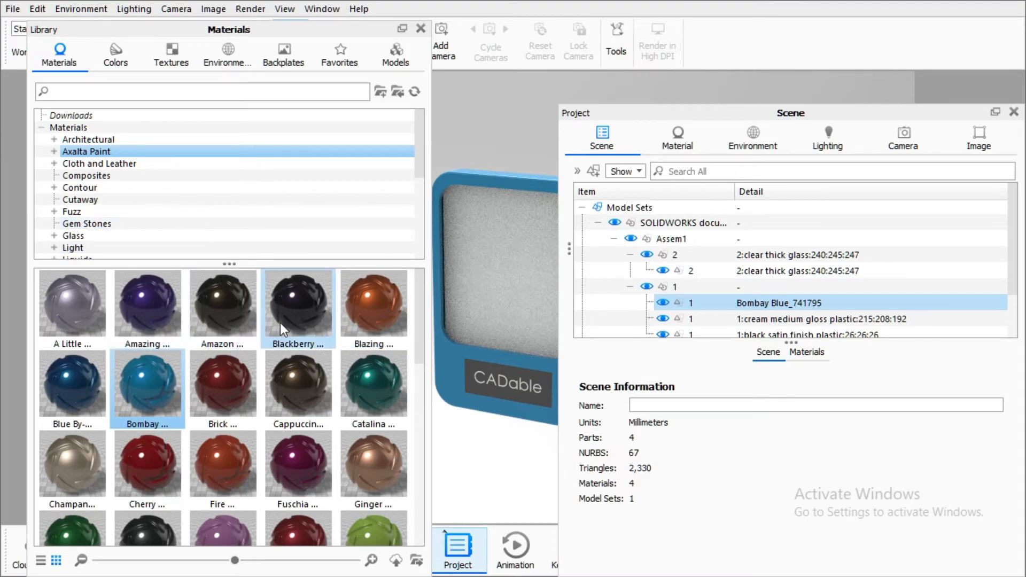
pyautogui.moveTo(297, 300); pyautogui.dragTo(473, 389)
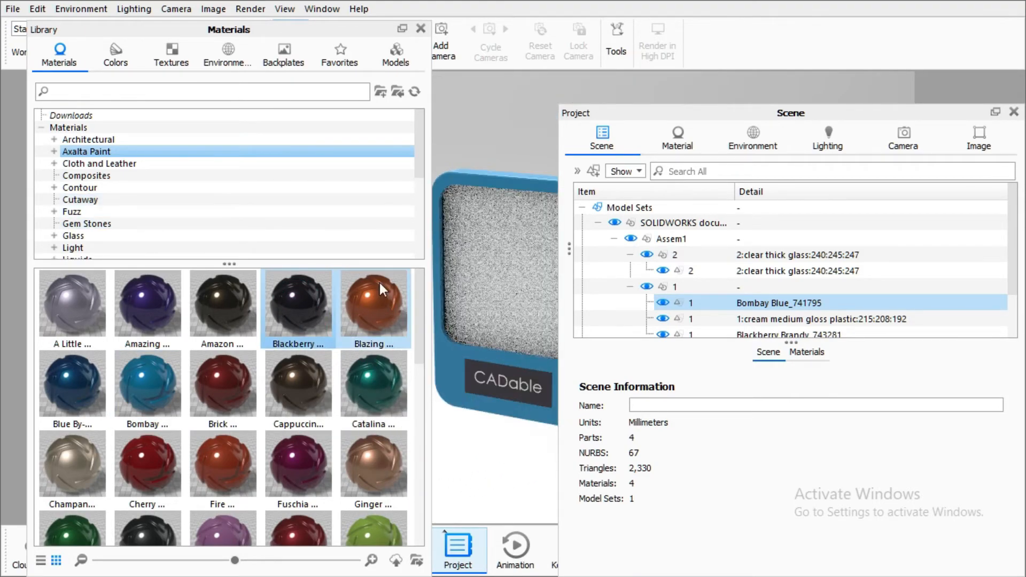
# Step: Search the material library for "snow" and apply Snow Storm to the CADable lettering
pyautogui.scroll(5, 502, 380)
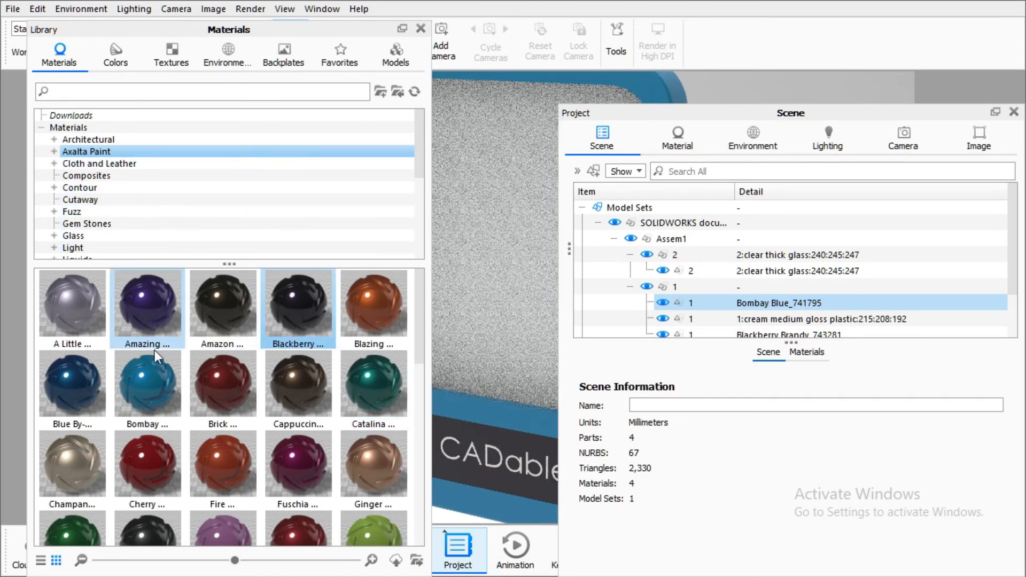
pyautogui.click(144, 95)
pyautogui.write('snow')
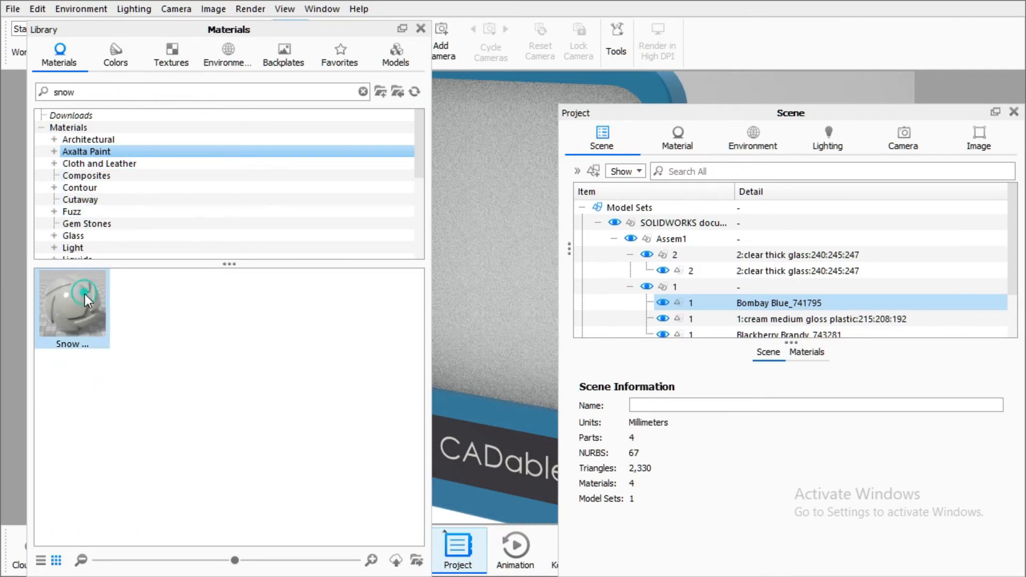
pyautogui.moveTo(84, 293); pyautogui.dragTo(445, 439)
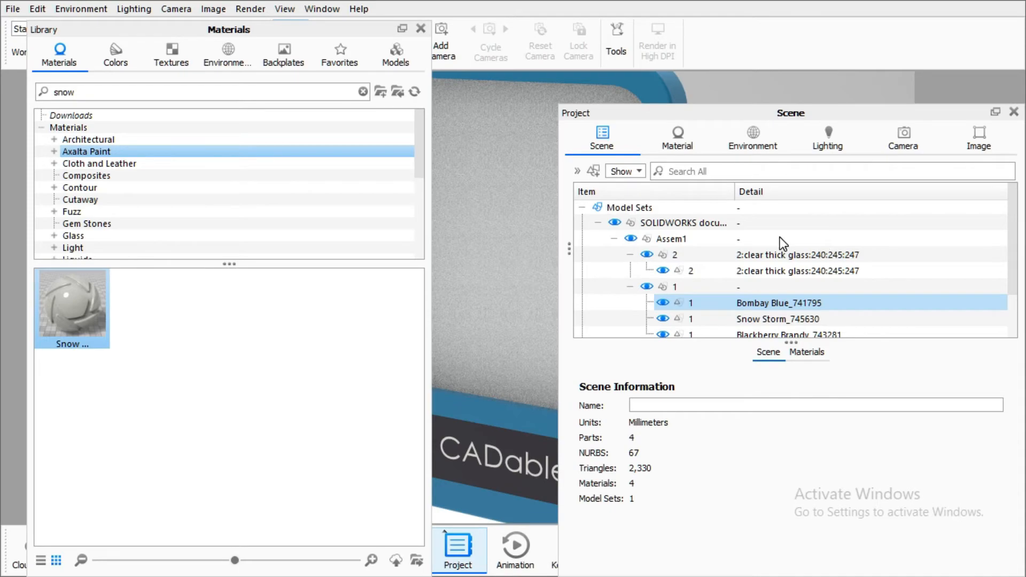
# Step: Search the materials for "multi" and apply Multi-Layer Optics Baumesiter and Stone Broadband Mirror to the mirror glass
pyautogui.scroll(-3, 486, 305)
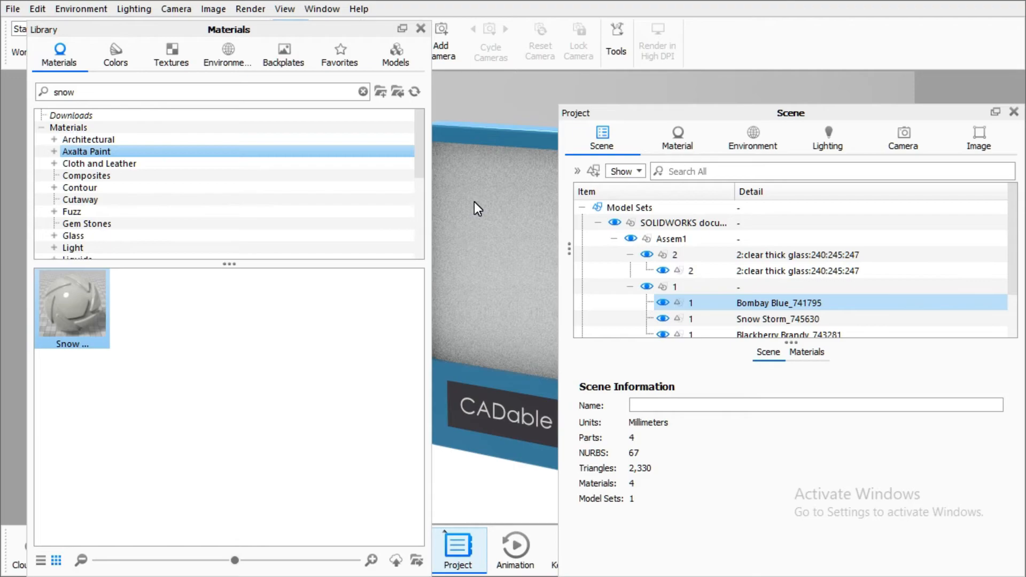
pyautogui.click(161, 91)
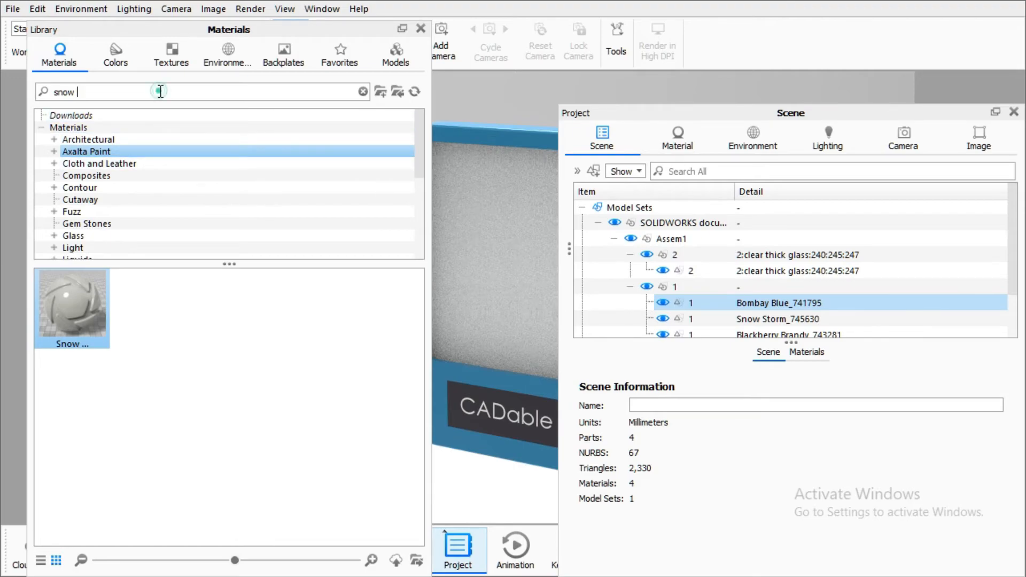
pyautogui.click(363, 91)
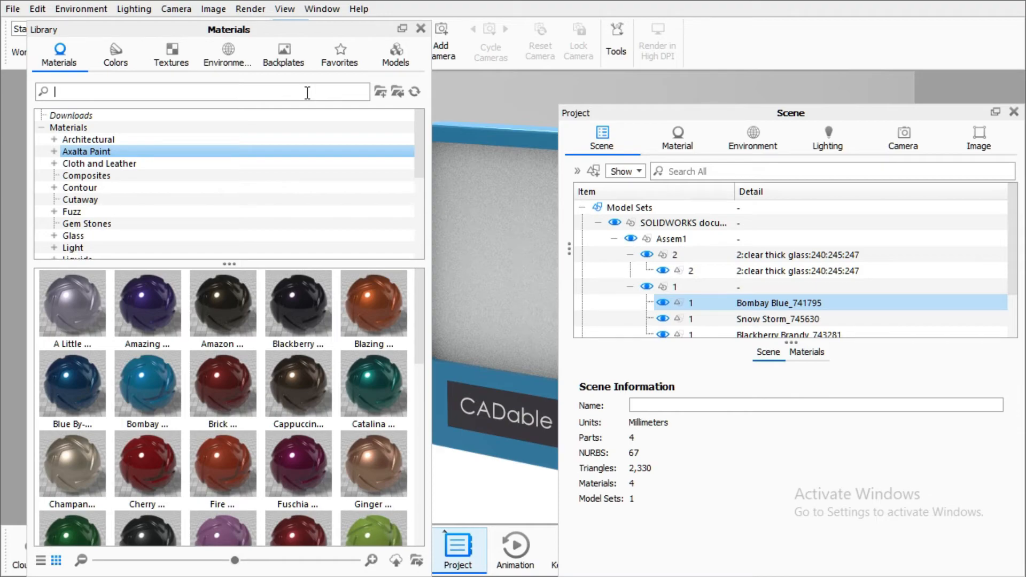
pyautogui.write('multi')
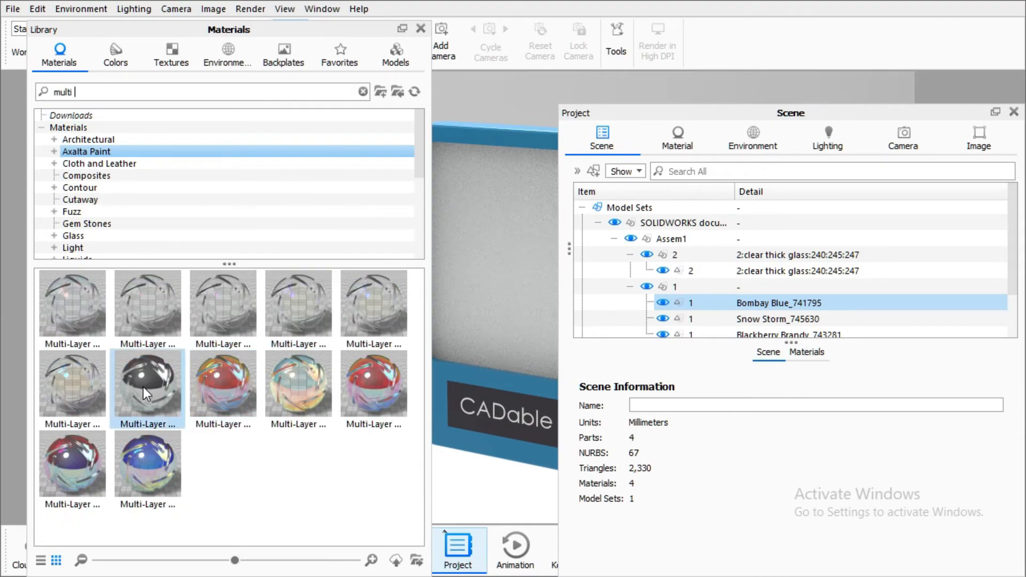
pyautogui.moveTo(143, 387)
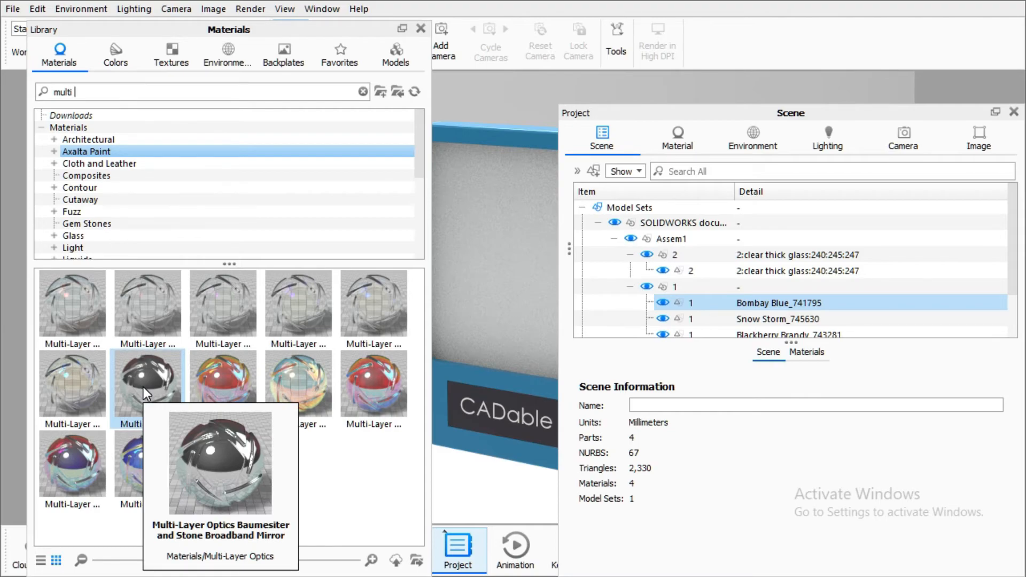
pyautogui.moveTo(144, 387); pyautogui.dragTo(492, 296)
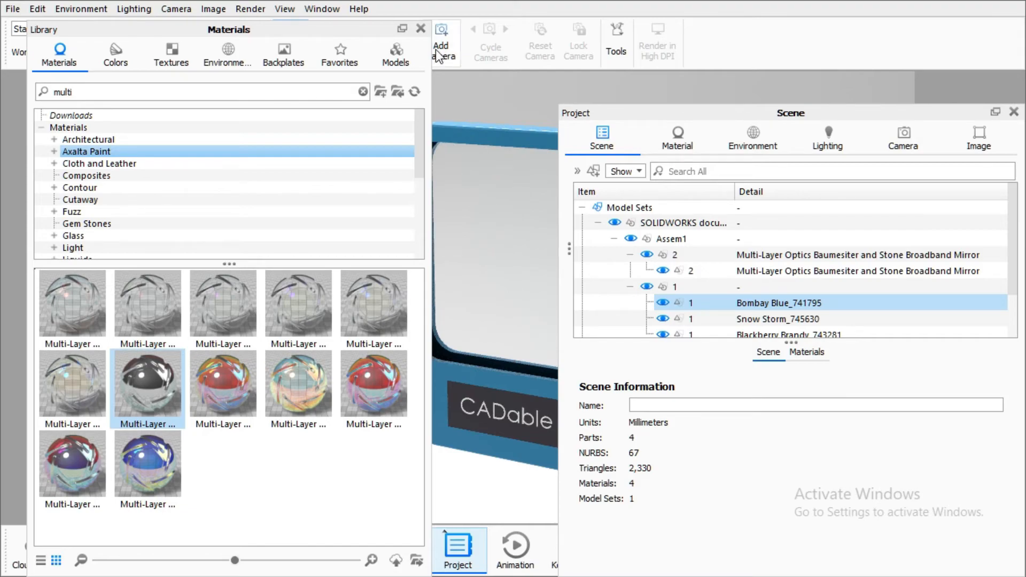
# Step: Close the material library and project windows and set the camera perspective to 114
pyautogui.click(420, 28)
pyautogui.click(1014, 112)
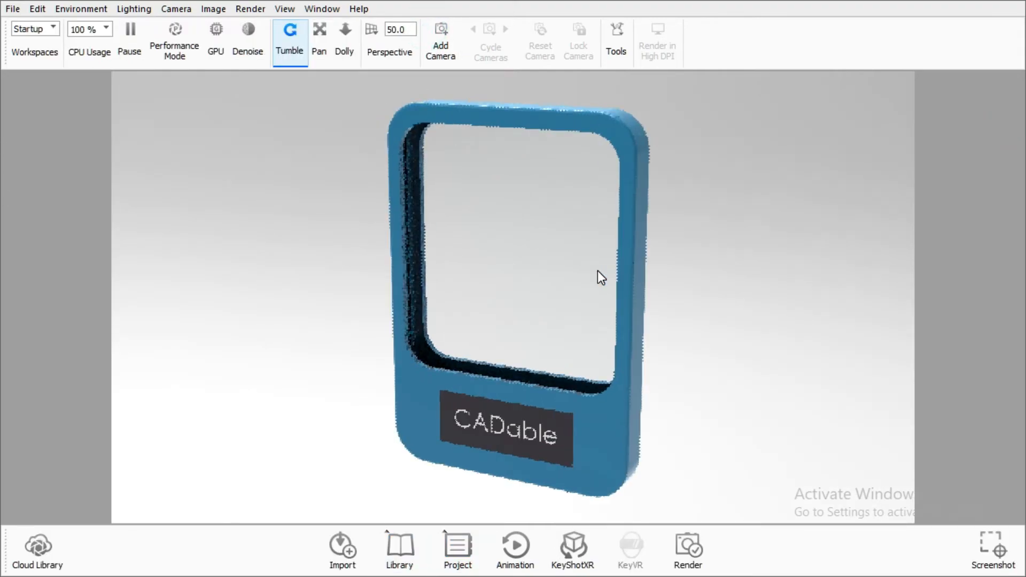
pyautogui.moveTo(570, 250)
pyautogui.mouseDown()
pyautogui.moveTo(664, 217)
pyautogui.moveTo(675, 171)
pyautogui.moveTo(631, 142)
pyautogui.moveTo(559, 187)
pyautogui.moveTo(556, 259)
pyautogui.mouseUp()
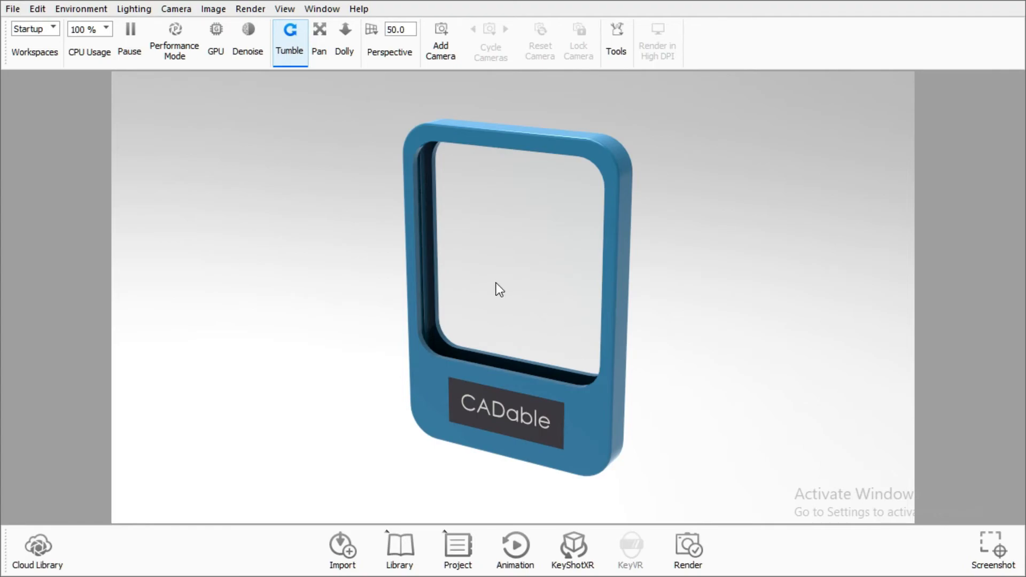
pyautogui.moveTo(508, 371)
pyautogui.mouseDown()
pyautogui.moveTo(506, 321)
pyautogui.moveTo(517, 346)
pyautogui.moveTo(501, 355)
pyautogui.mouseUp()
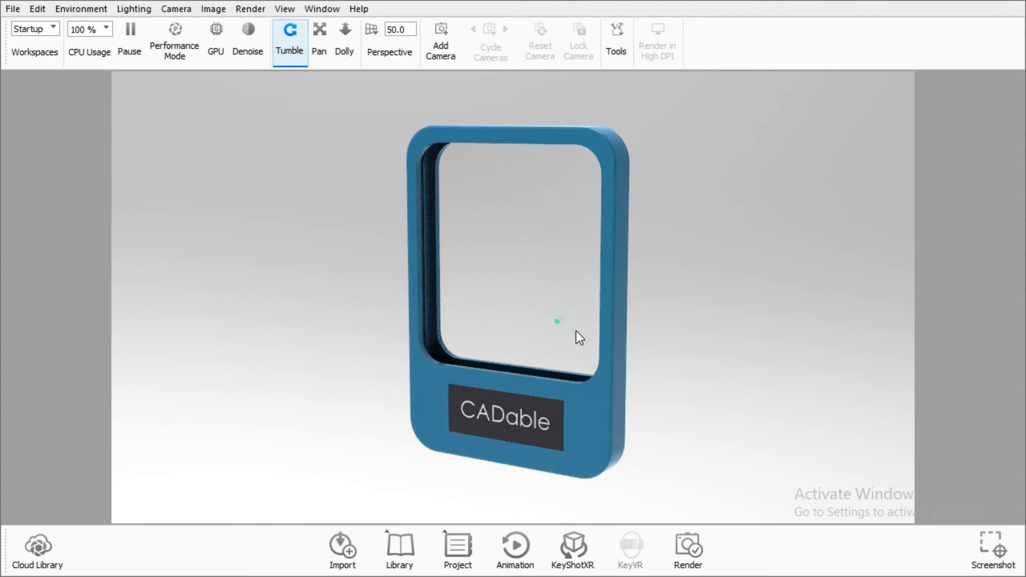
pyautogui.moveTo(577, 336); pyautogui.dragTo(572, 344)
pyautogui.click(374, 29)
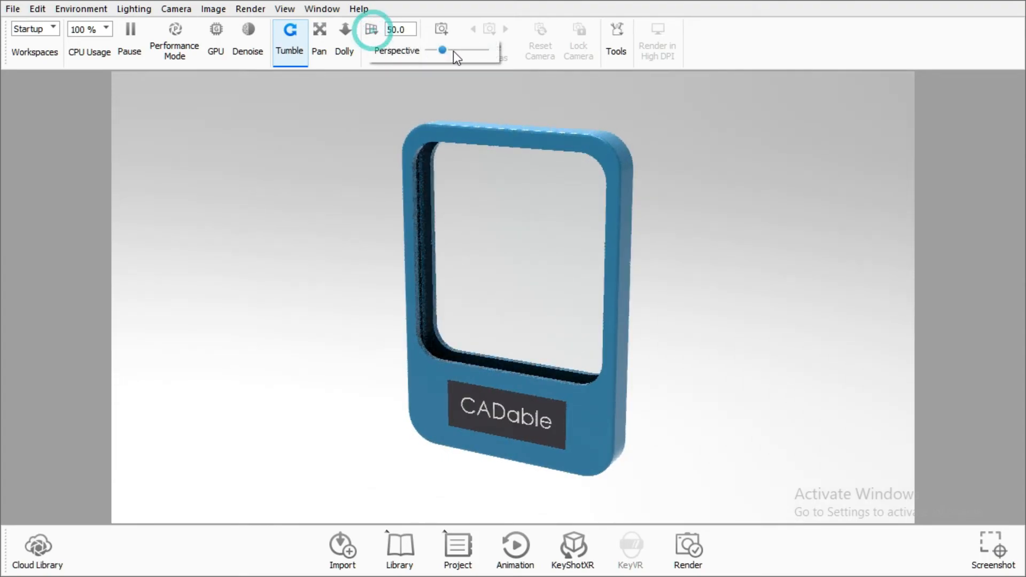
pyautogui.moveTo(439, 49); pyautogui.dragTo(457, 47)
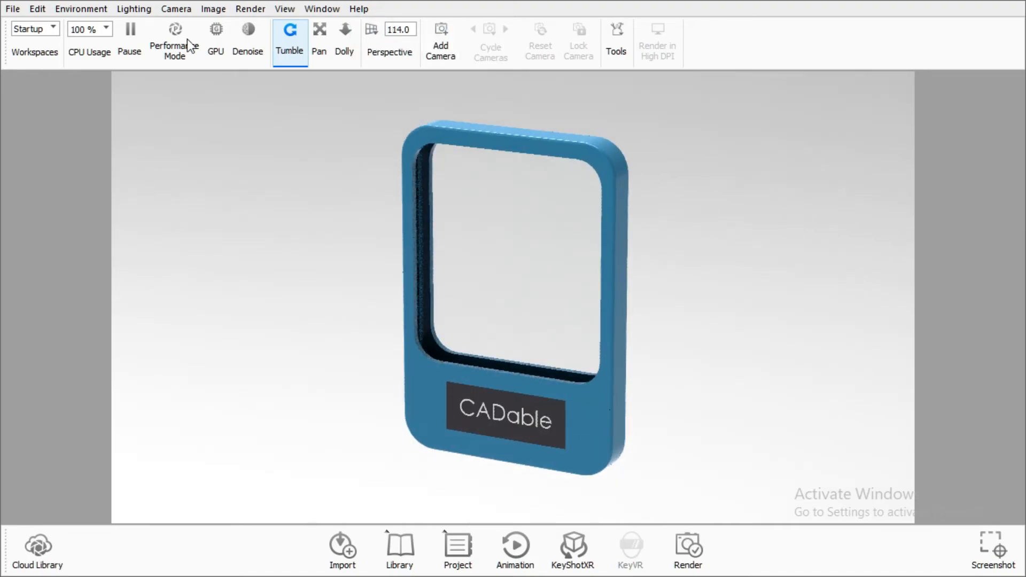
# Step: Enable Global Illumination, Ground Illumination and Caustics for the scene lighting
pyautogui.click(133, 11)
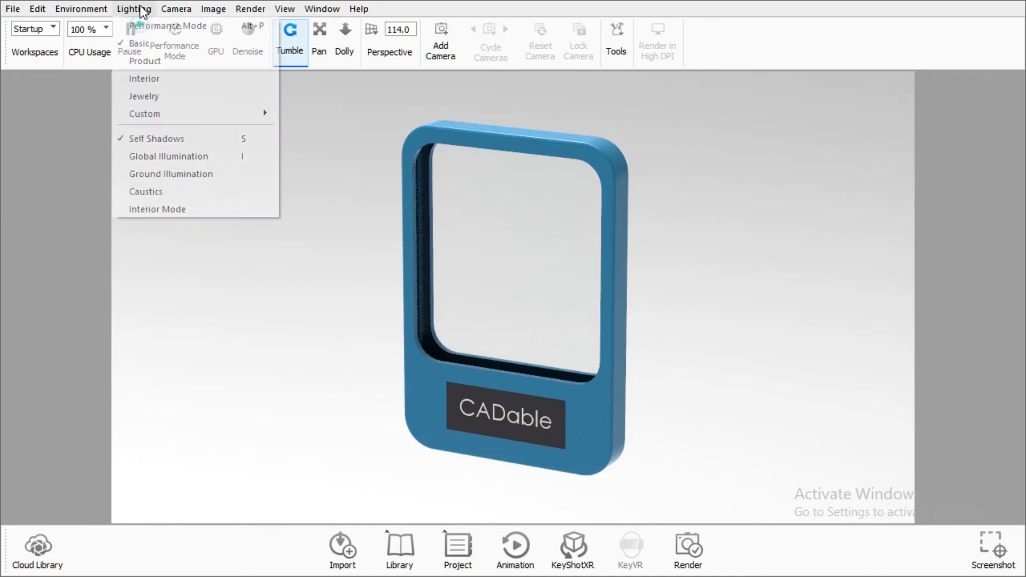
pyautogui.click(160, 155)
pyautogui.click(133, 9)
pyautogui.click(153, 173)
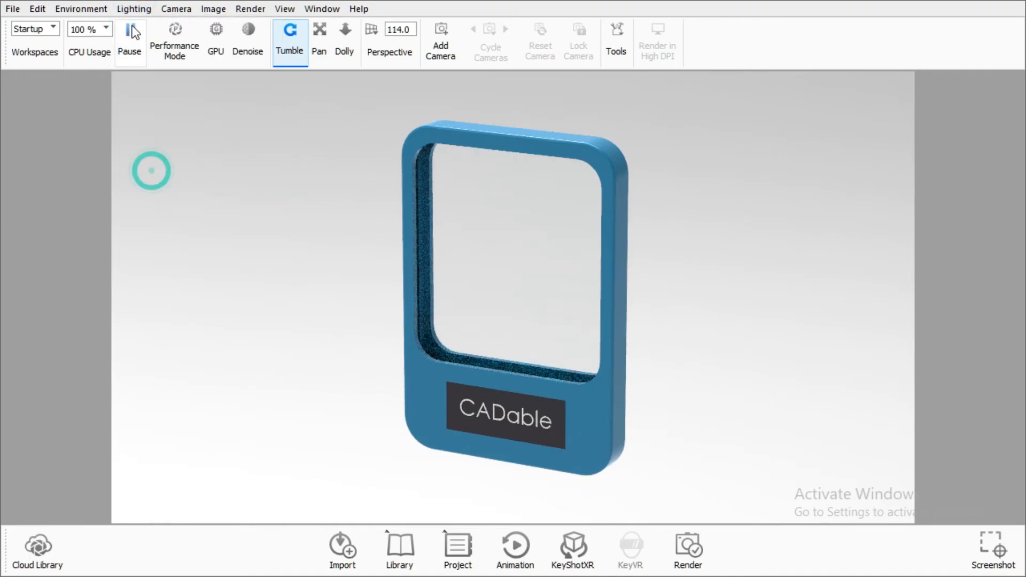
pyautogui.click(133, 9)
pyautogui.click(140, 188)
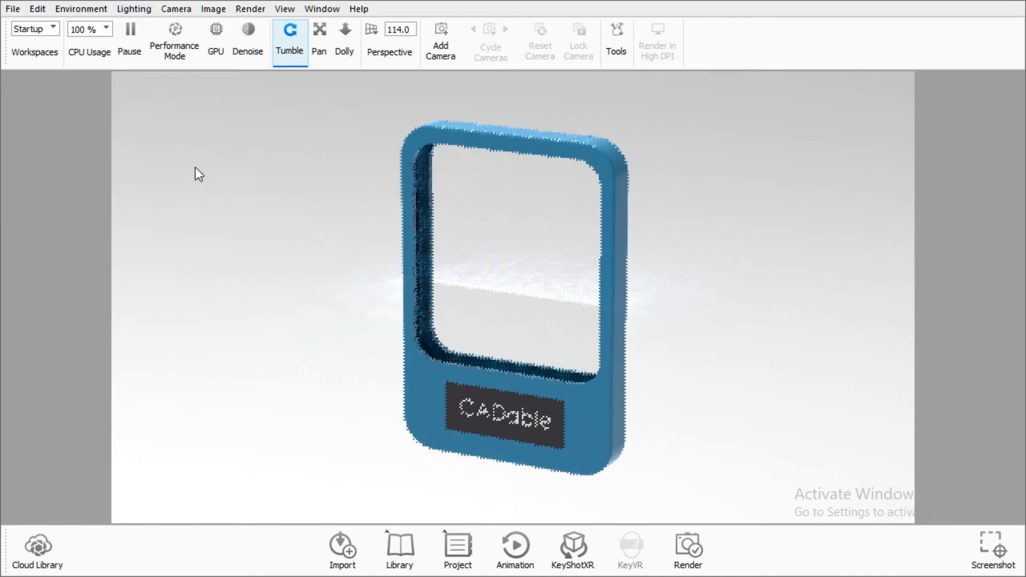
# Step: Turn Ground Illumination off in the scene lighting and toggle Caustics off and back on
pyautogui.click(148, 6)
pyautogui.click(145, 193)
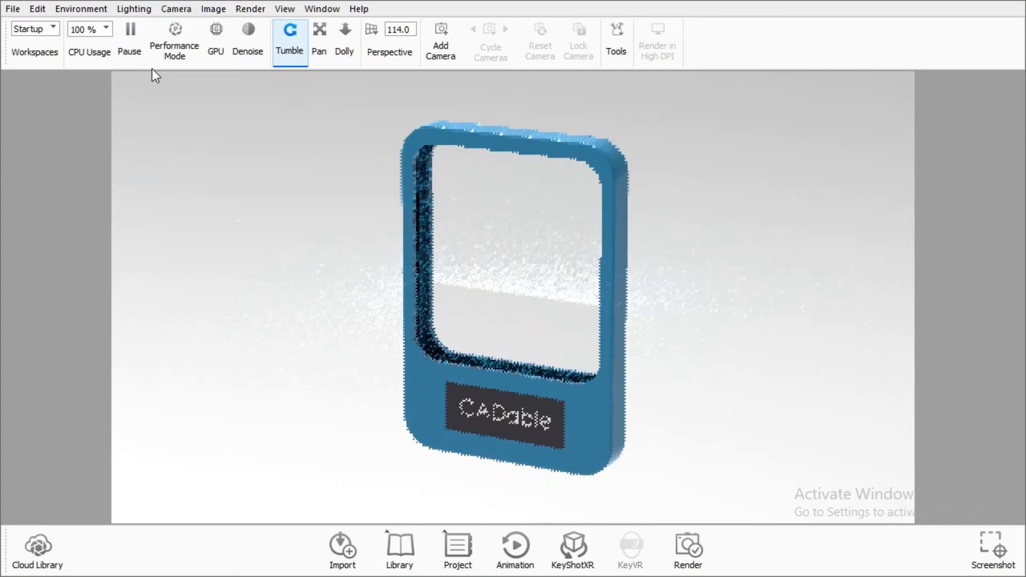
pyautogui.click(133, 10)
pyautogui.click(153, 174)
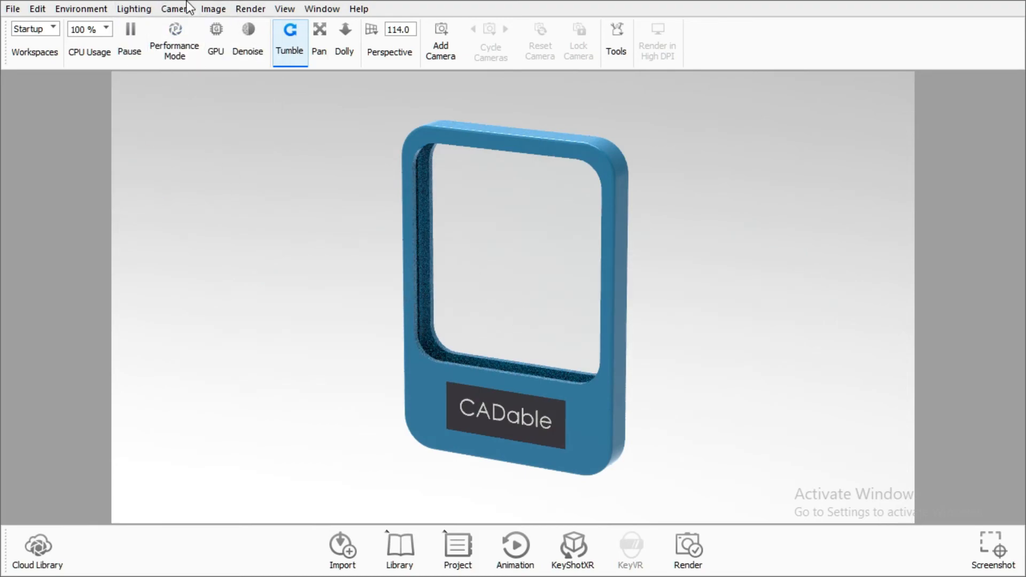
pyautogui.click(134, 8)
pyautogui.click(155, 190)
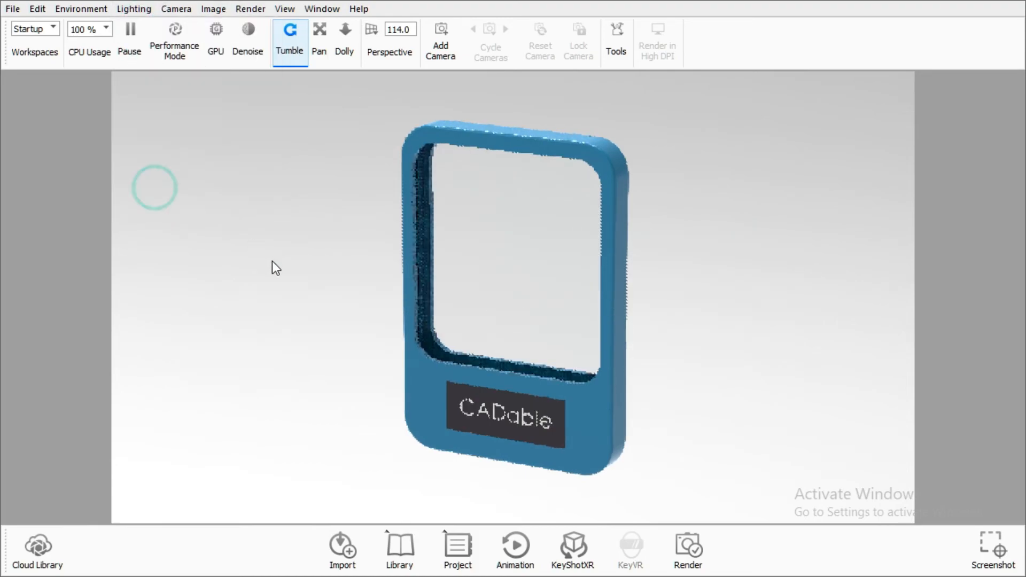
# Step: Try Ground Reflections in the environment and turn them off again
pyautogui.click(77, 8)
pyautogui.click(112, 87)
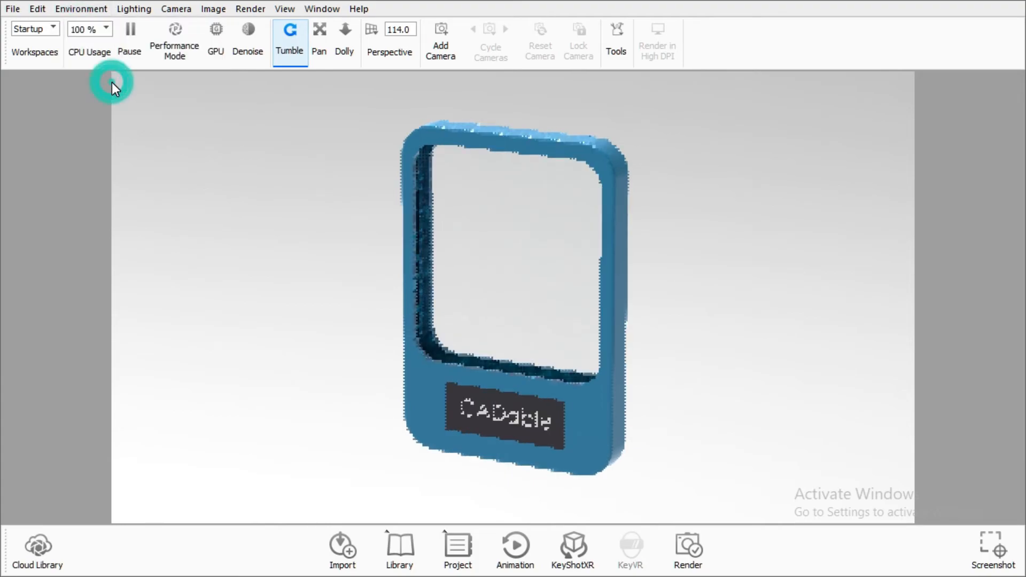
pyautogui.click(74, 9)
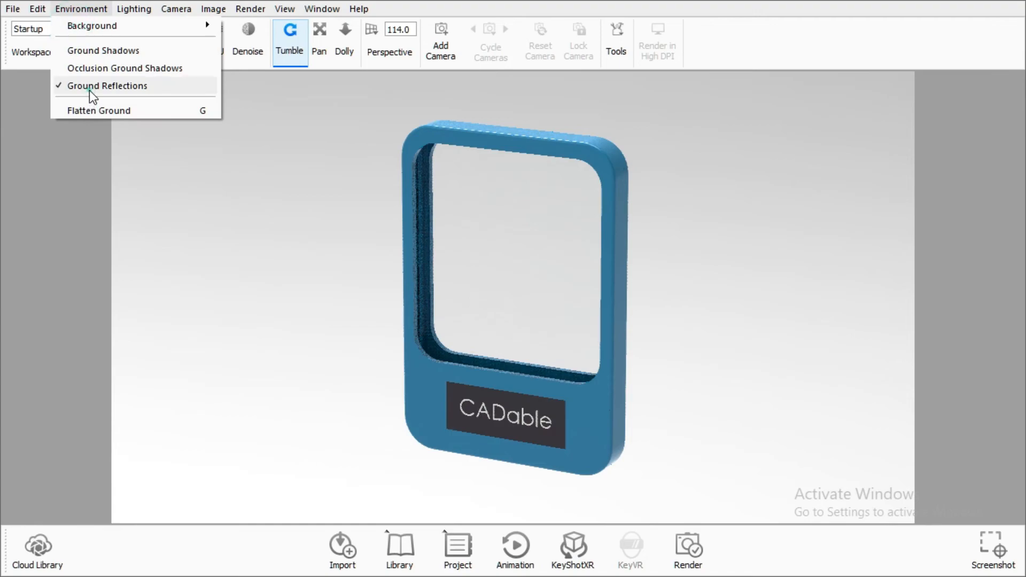
pyautogui.click(92, 88)
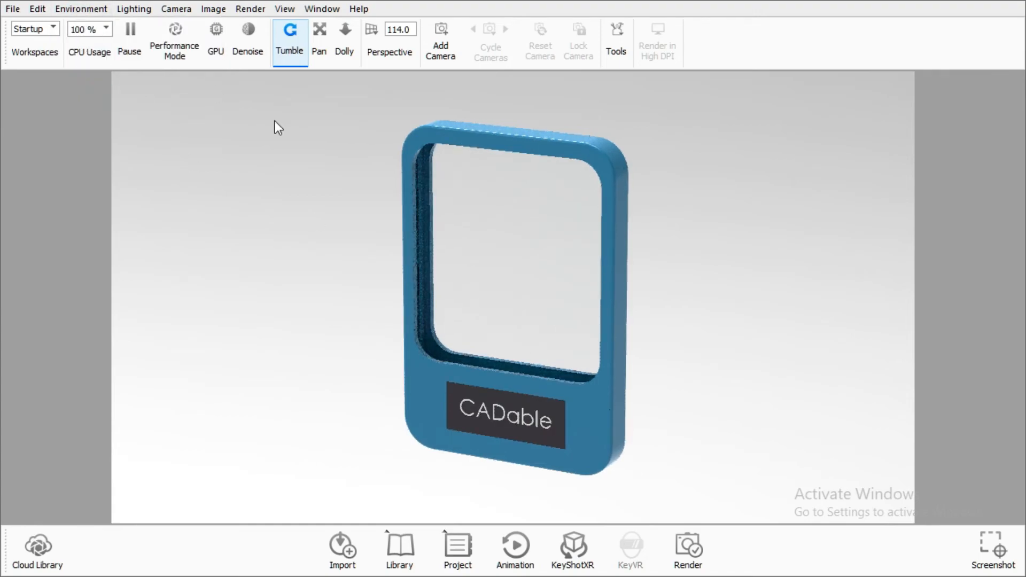
# Step: Change the scene background from the lighting environment to a plain color
pyautogui.click(117, 9)
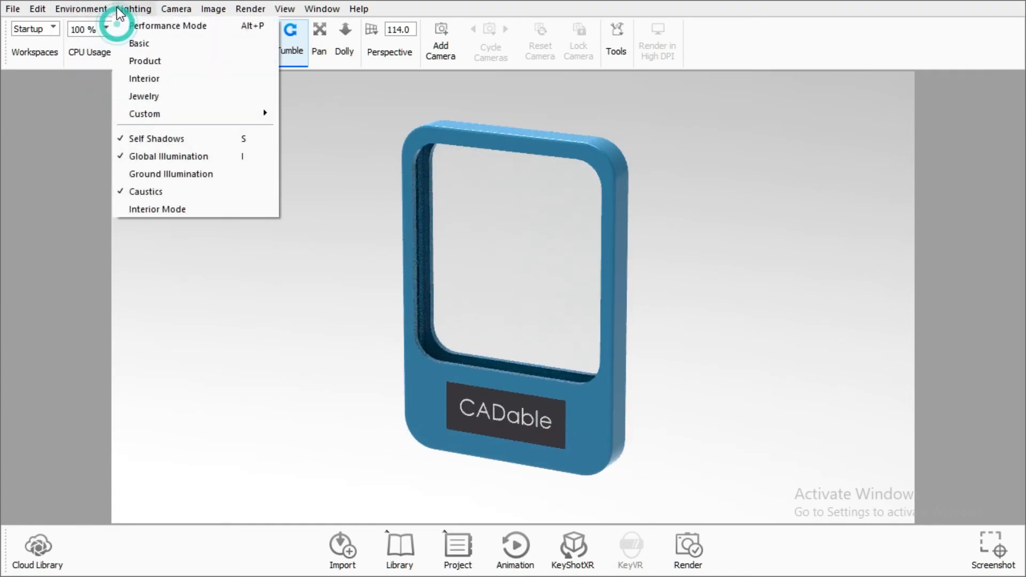
pyautogui.moveTo(91, 26)
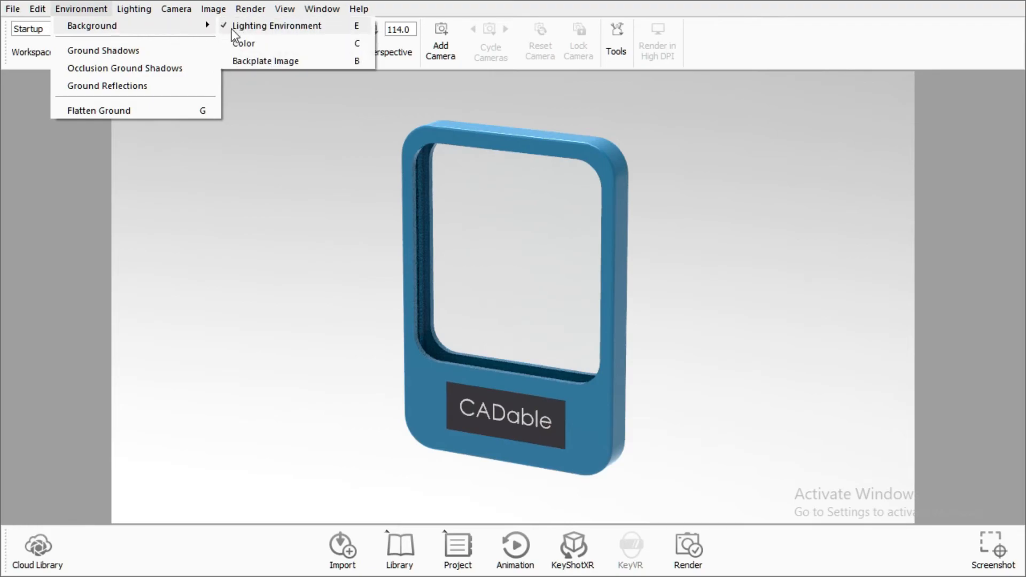
pyautogui.click(255, 44)
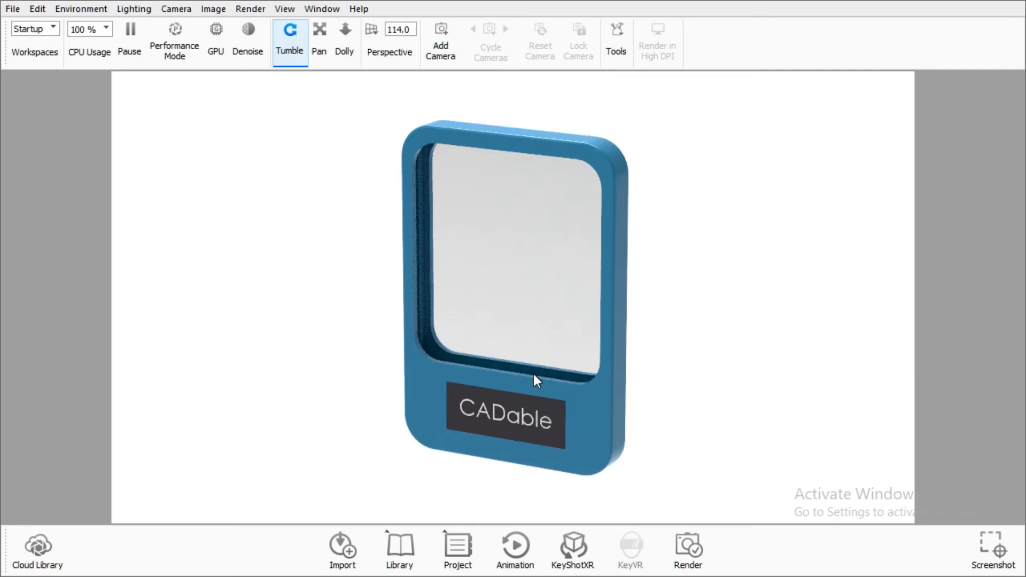
# Step: Pan the mirror sideways and re-centre it in the camera view
pyautogui.keyDown('alt'); pyautogui.moveTo(534, 378); pyautogui.dragTo(509, 370, button='right'); pyautogui.keyUp('alt')
pyautogui.click(319, 41)
pyautogui.moveTo(524, 263)
pyautogui.mouseDown()
pyautogui.moveTo(527, 273)
pyautogui.moveTo(518, 267)
pyautogui.mouseUp()
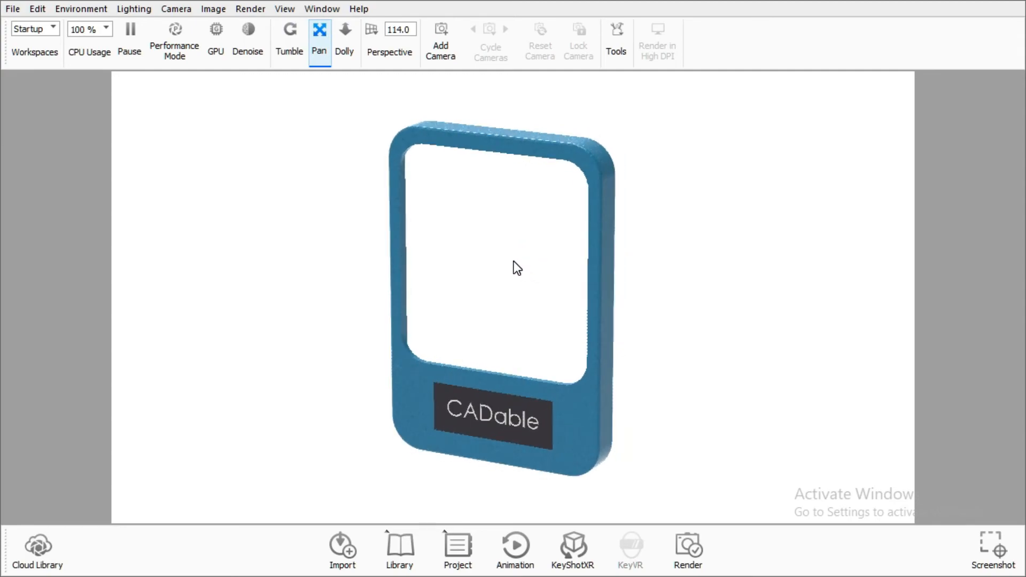
pyautogui.rightClick(323, 145)
pyautogui.click(347, 170)
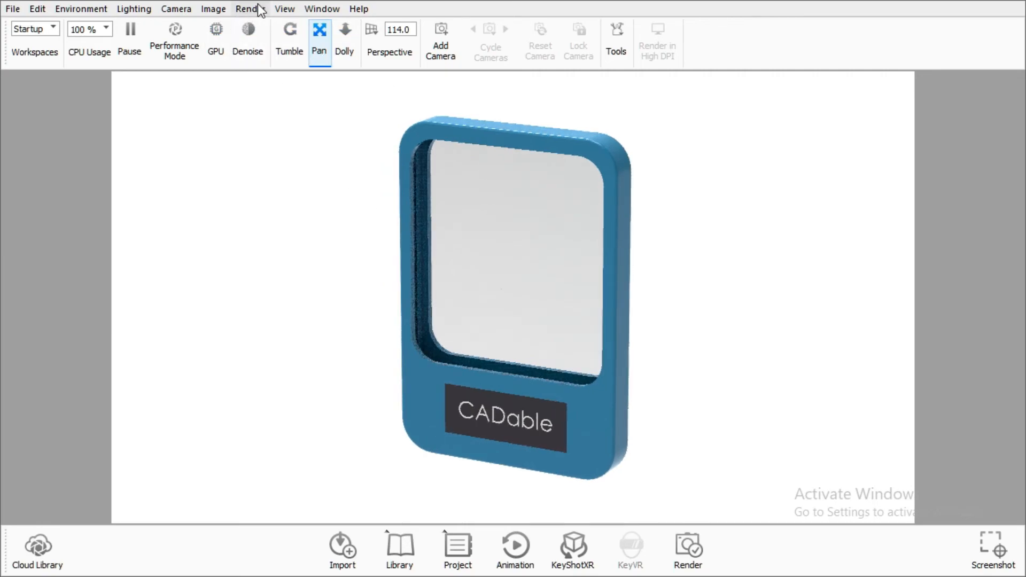
# Step: Set the image resolution to the landscape preset 1280 x 720
pyautogui.click(214, 10)
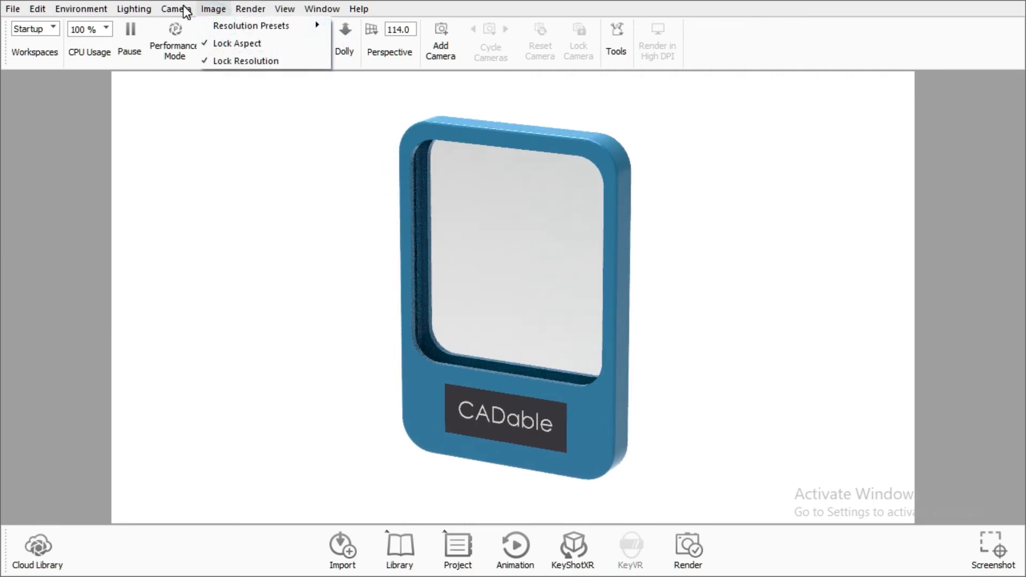
pyautogui.moveTo(252, 25)
pyautogui.moveTo(409, 26)
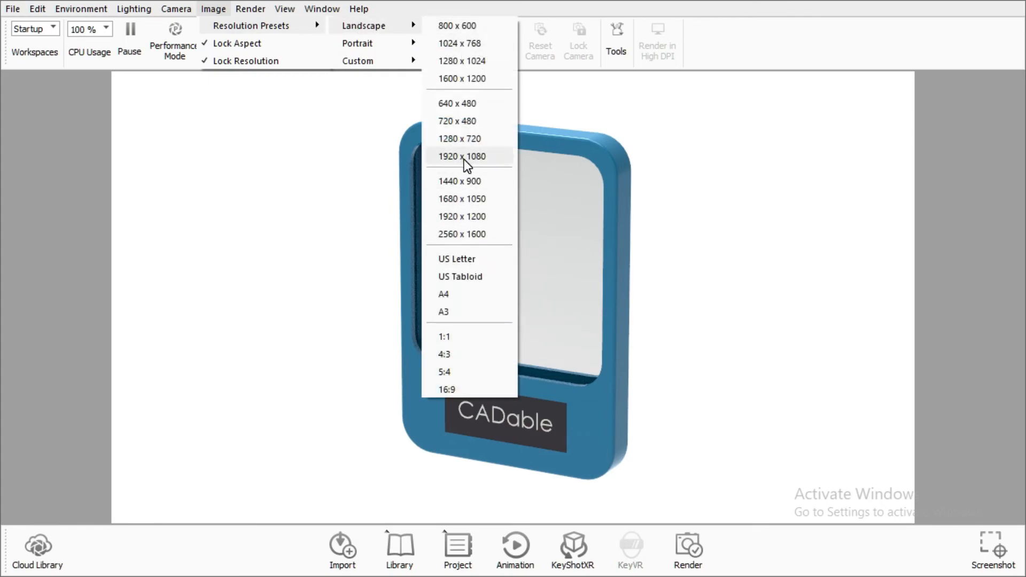
pyautogui.click(459, 140)
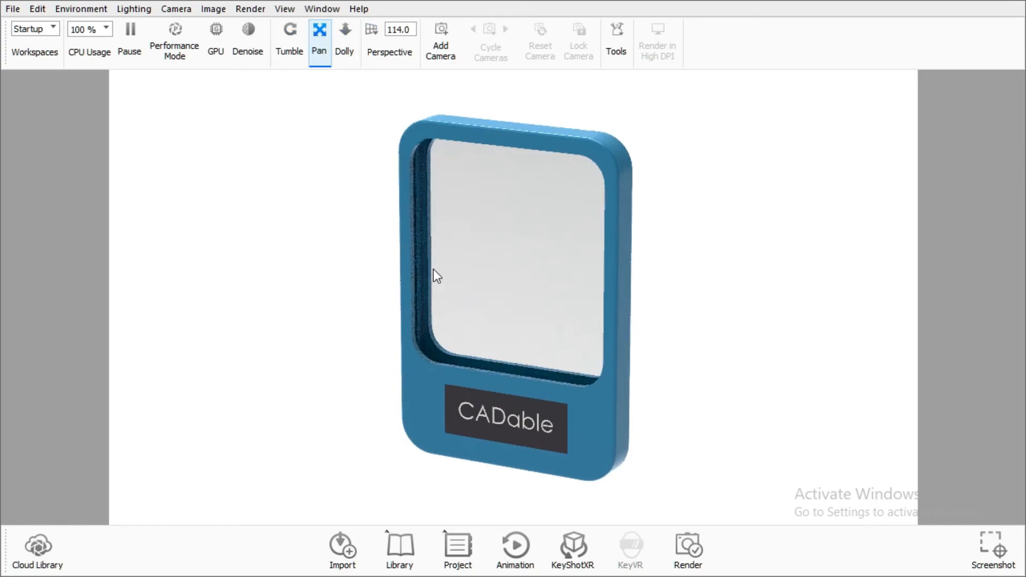
# Step: Open the render settings and set the still image's output folder to the Mirror folder on the desktop
pyautogui.click(248, 11)
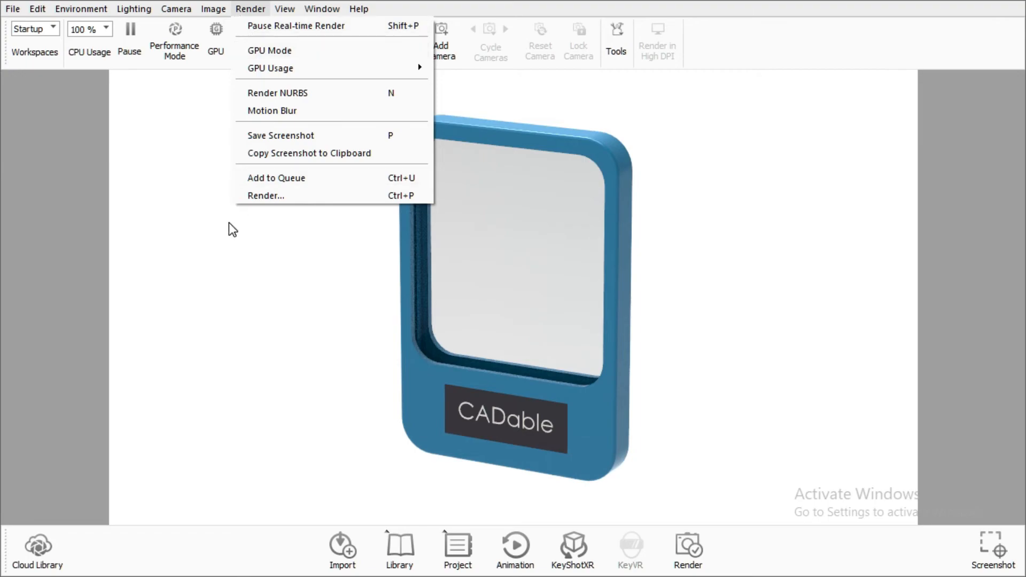
pyautogui.click(229, 223)
pyautogui.click(251, 9)
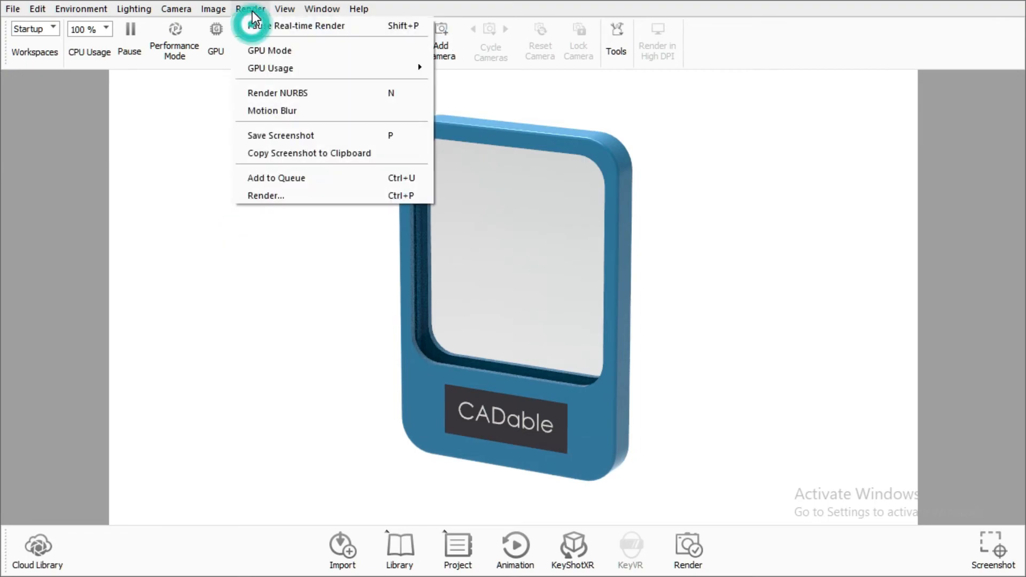
pyautogui.click(282, 194)
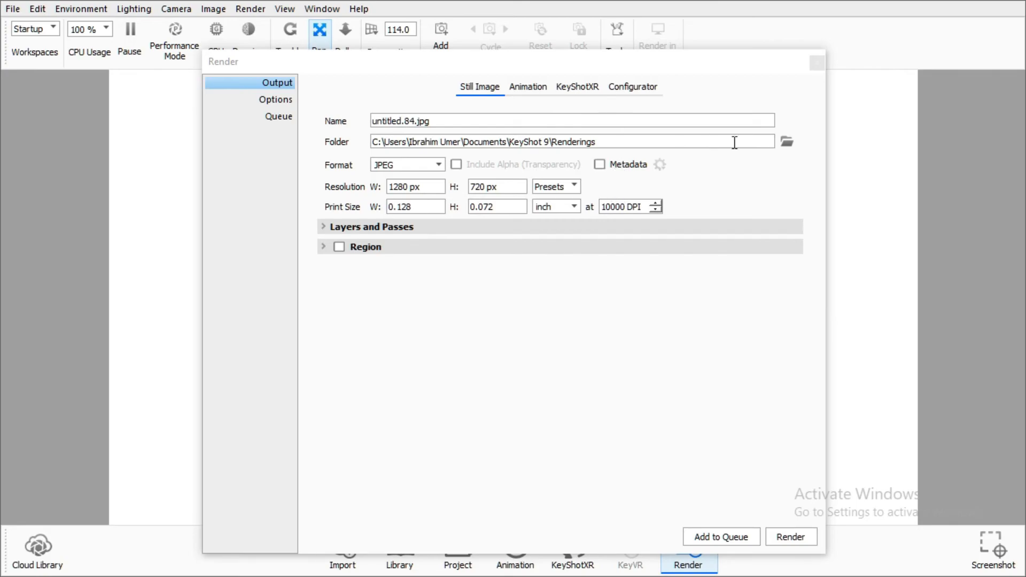
pyautogui.click(786, 141)
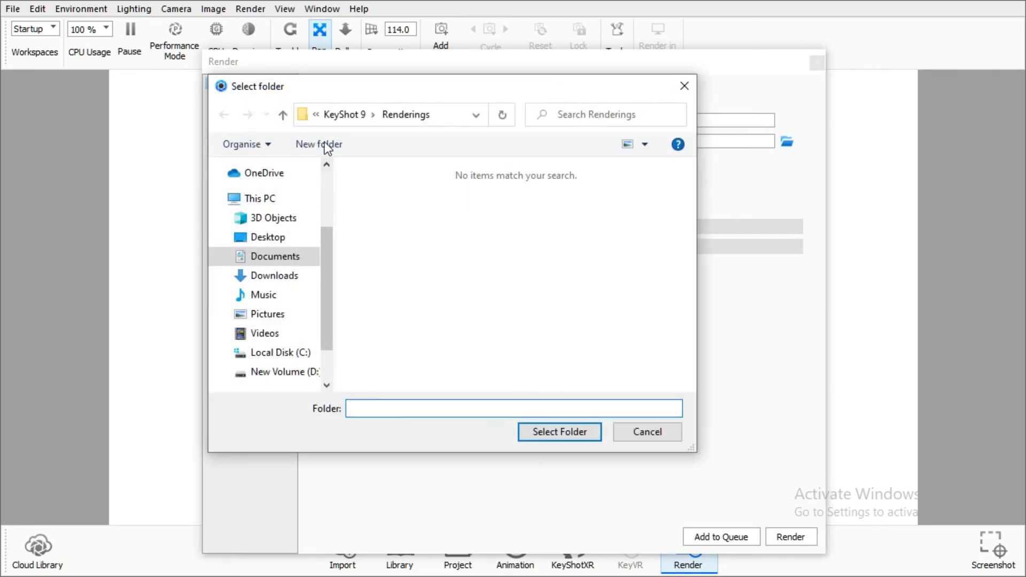
pyautogui.click(316, 114)
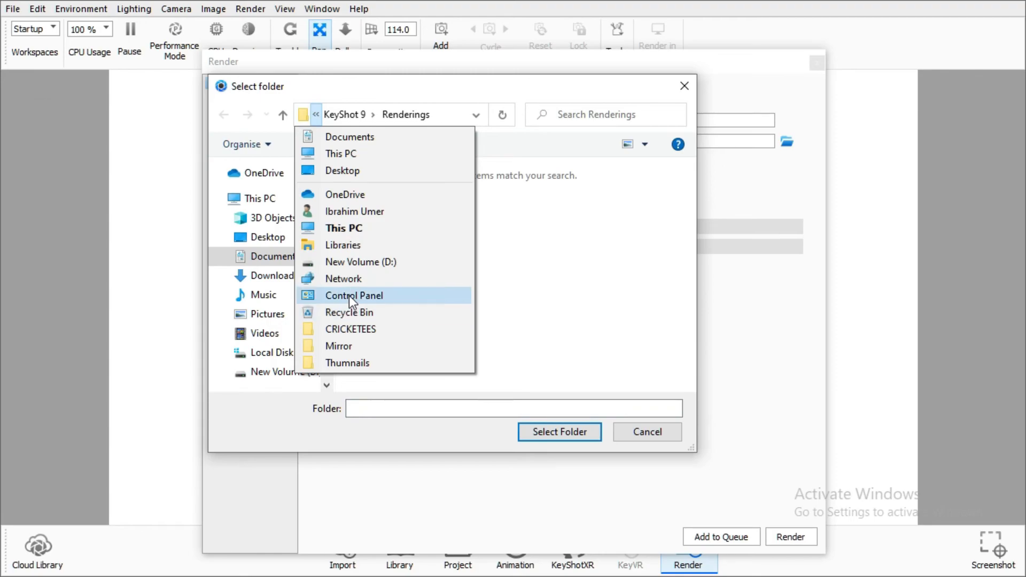
pyautogui.click(347, 345)
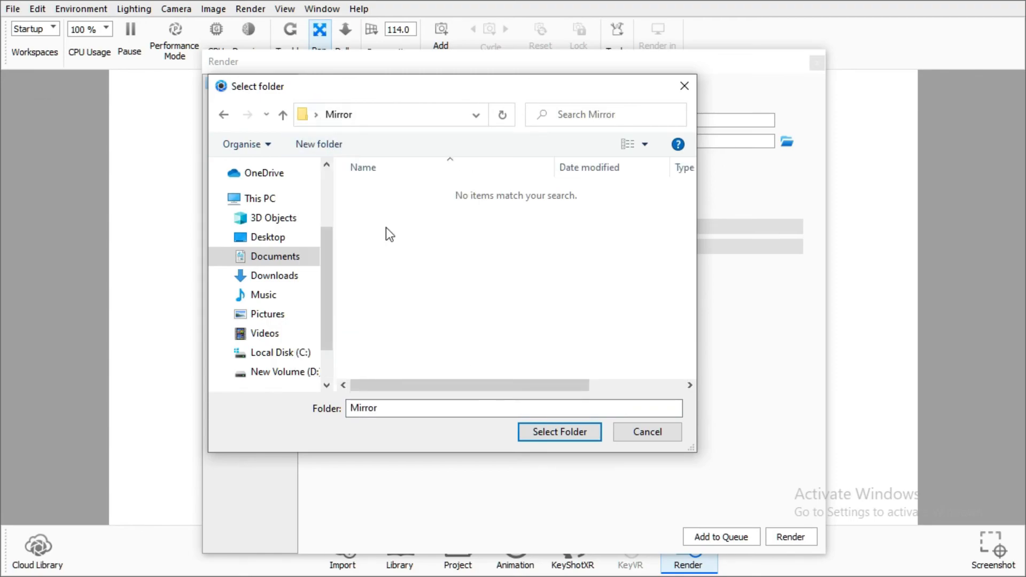
pyautogui.click(543, 431)
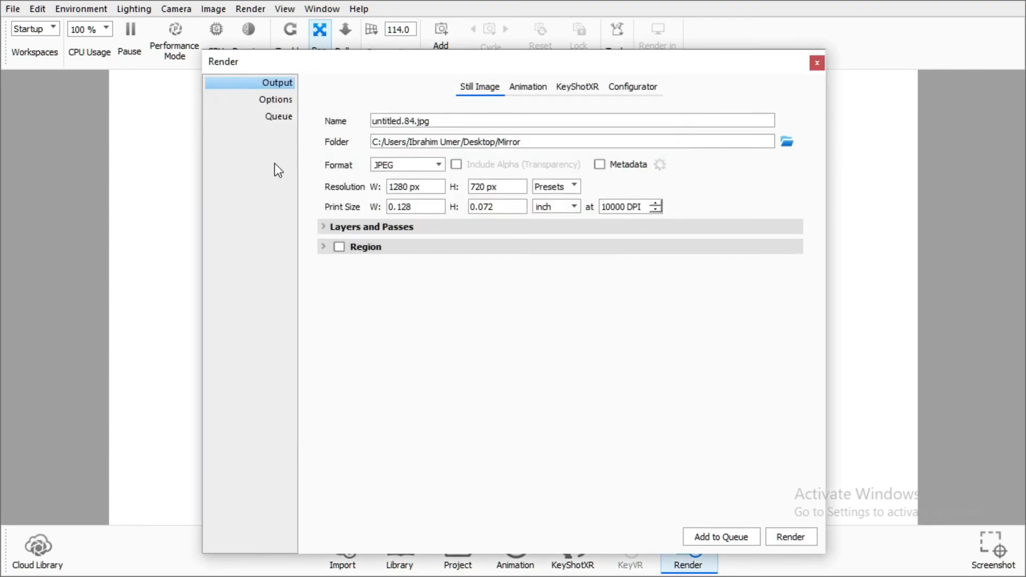
# Step: Set the render quality to 128 maximum samples and return to the output settings
pyautogui.click(252, 96)
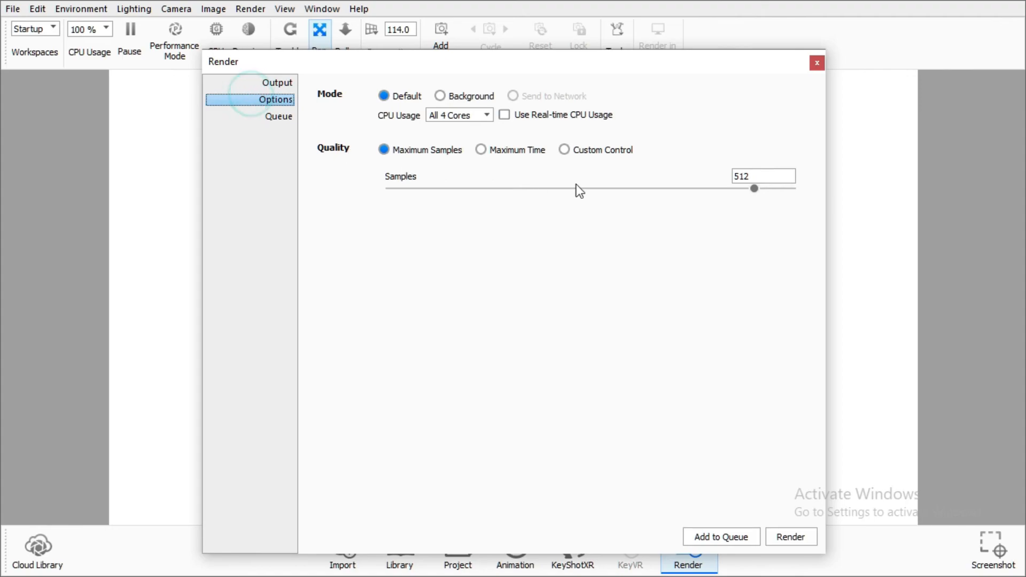
pyautogui.click(750, 178)
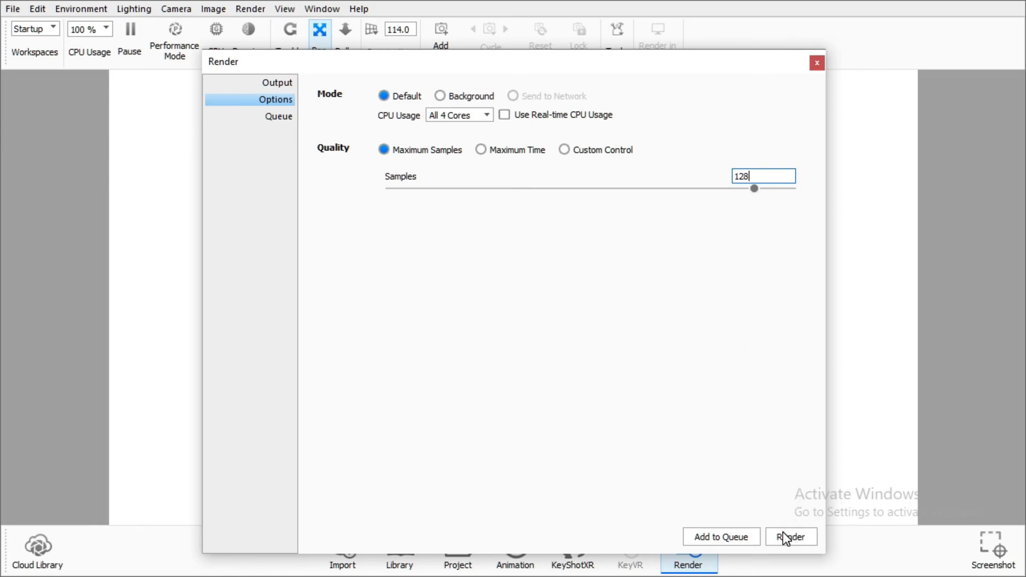
pyautogui.click(266, 83)
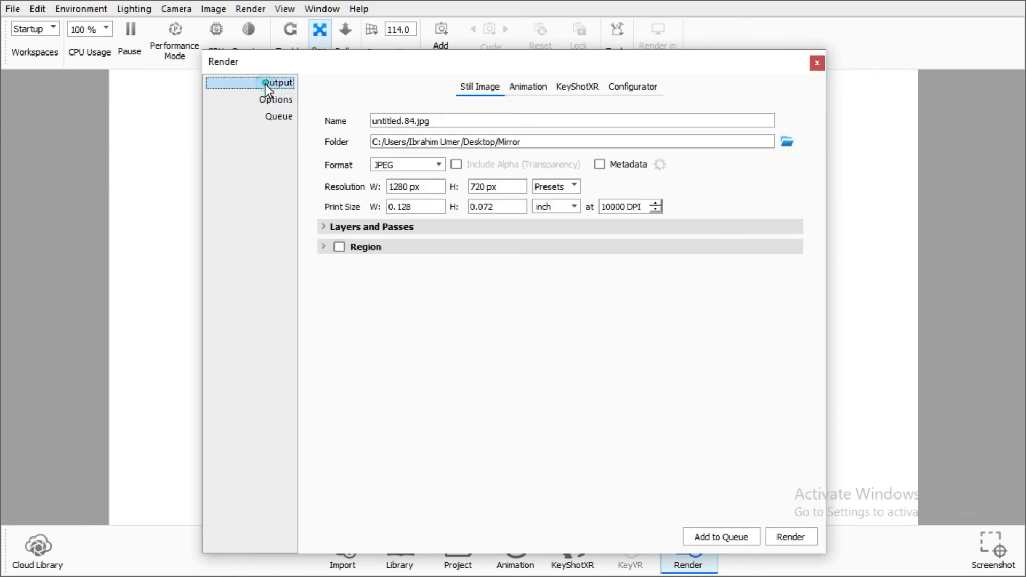
# Step: Start rendering the still image and maximize the render output window
pyautogui.click(780, 529)
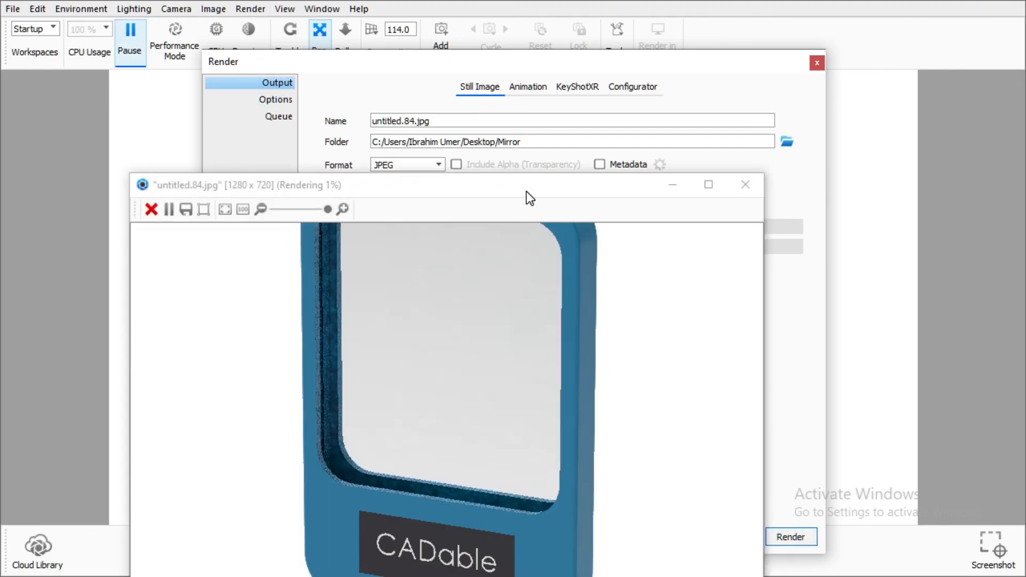
pyautogui.moveTo(527, 192); pyautogui.dragTo(470, 68)
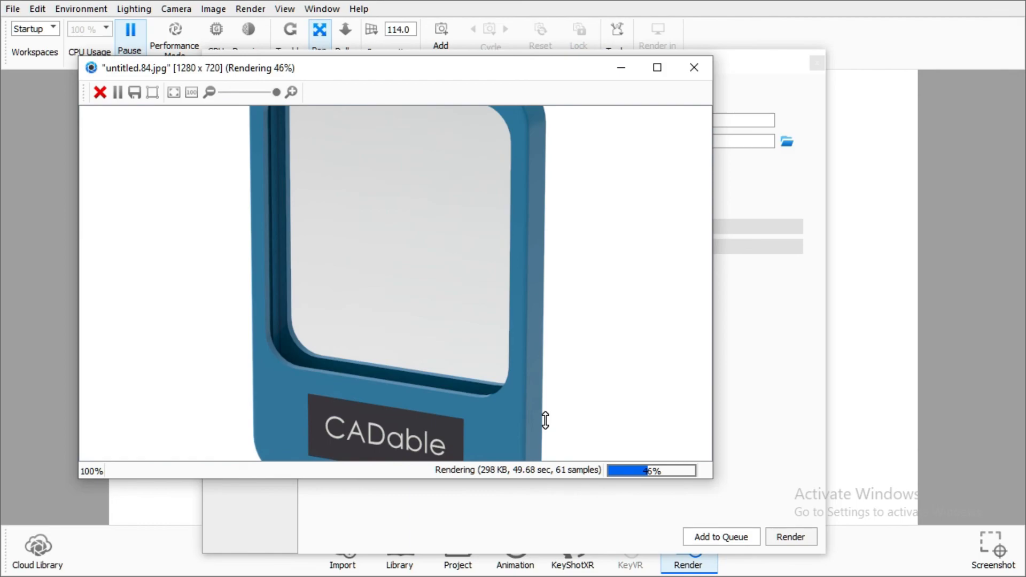
pyautogui.click(661, 63)
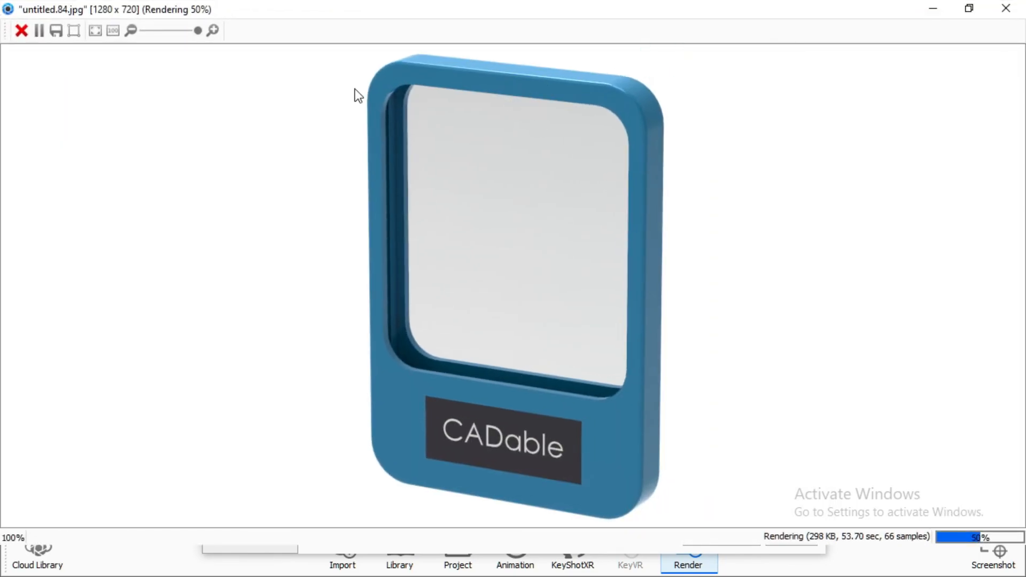
# Step: Minimize the render window, switch to SOLIDWORKS and close the mirror assembly without saving the modified documents
pyautogui.click(933, 9)
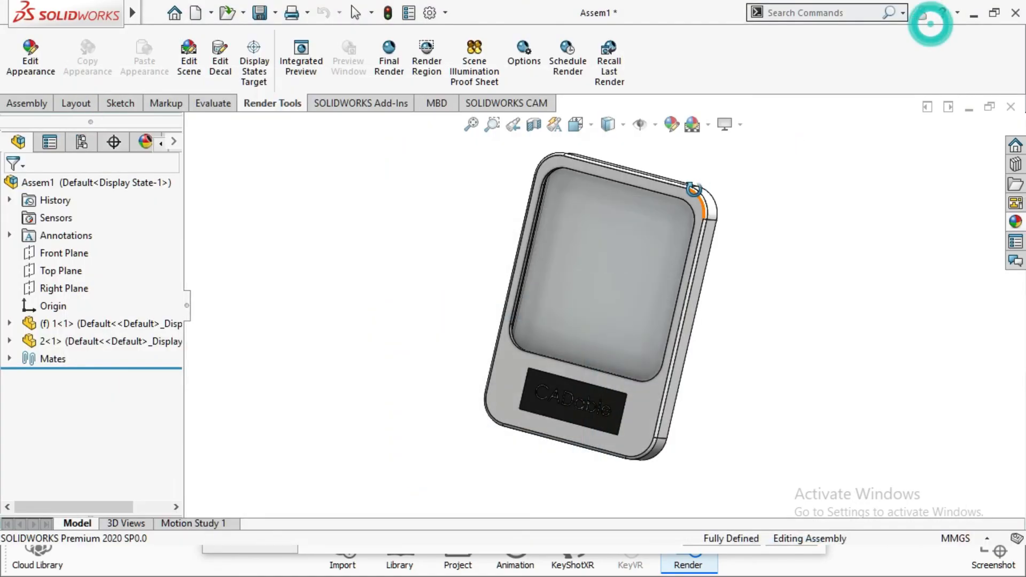
pyautogui.scroll(-5, 662, 280)
pyautogui.moveTo(623, 373); pyautogui.dragTo(464, 235, button='middle')
pyautogui.scroll(7, 545, 254)
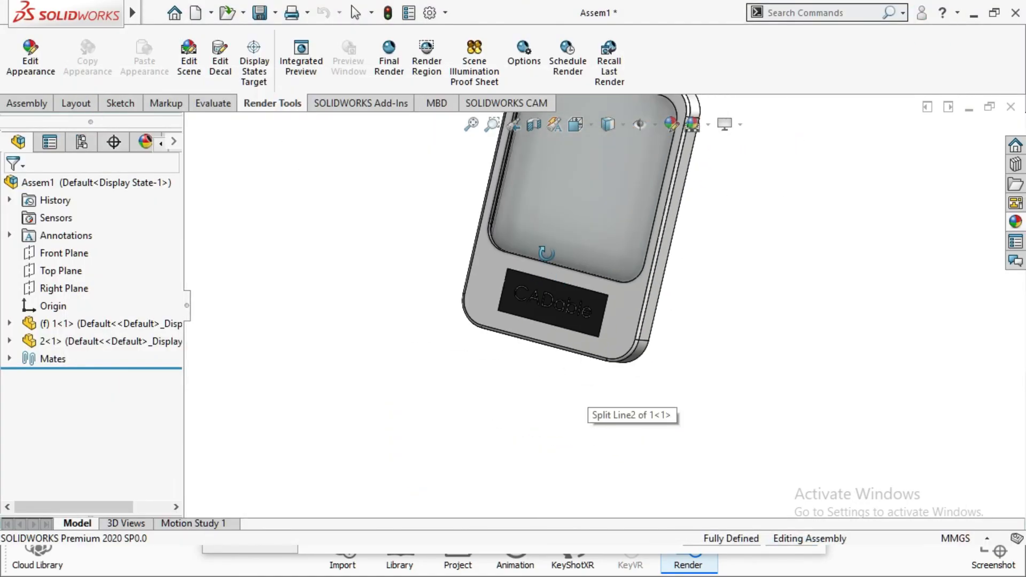
pyautogui.scroll(-2, 567, 211)
pyautogui.click(1018, 112)
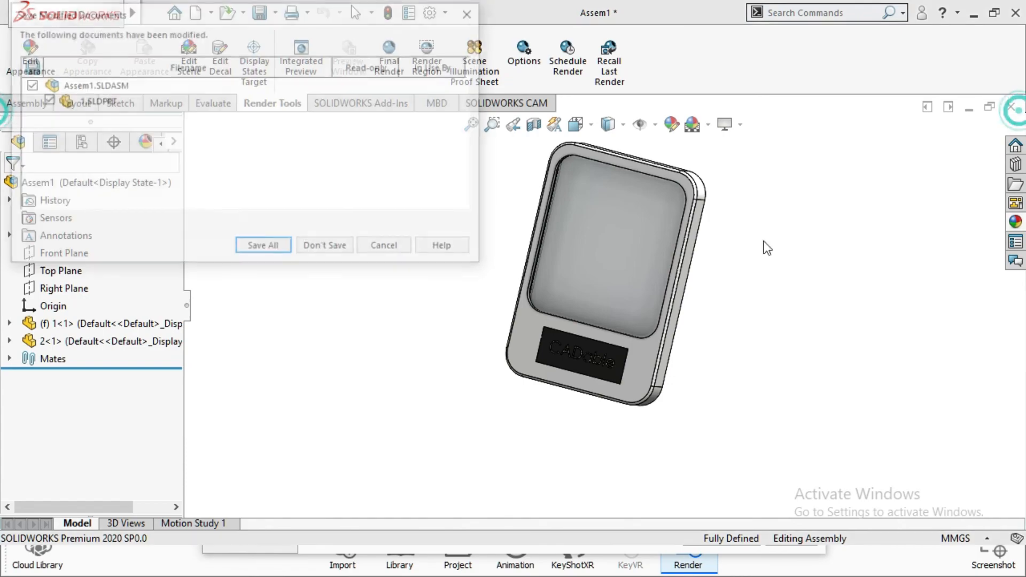
pyautogui.click(331, 245)
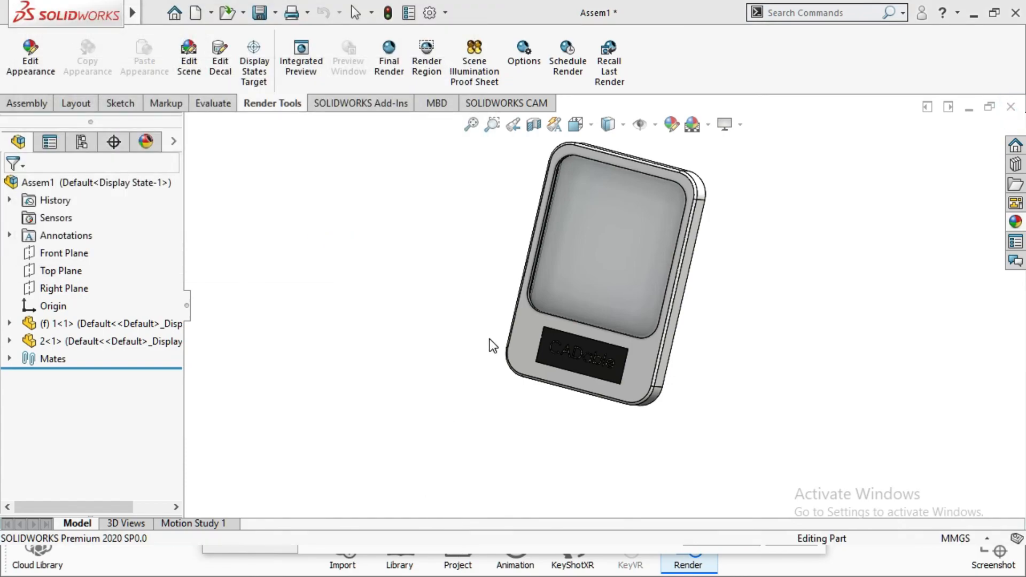
# Step: Close the remaining open part documents, discarding the unsaved changes to the mirror case part
pyautogui.click(1008, 107)
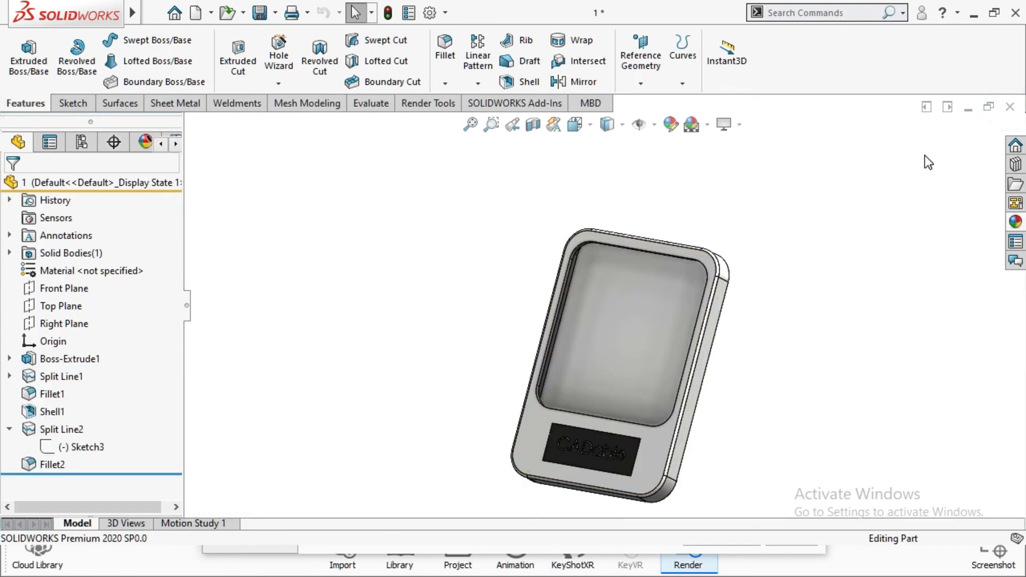
pyautogui.click(1008, 107)
pyautogui.click(540, 298)
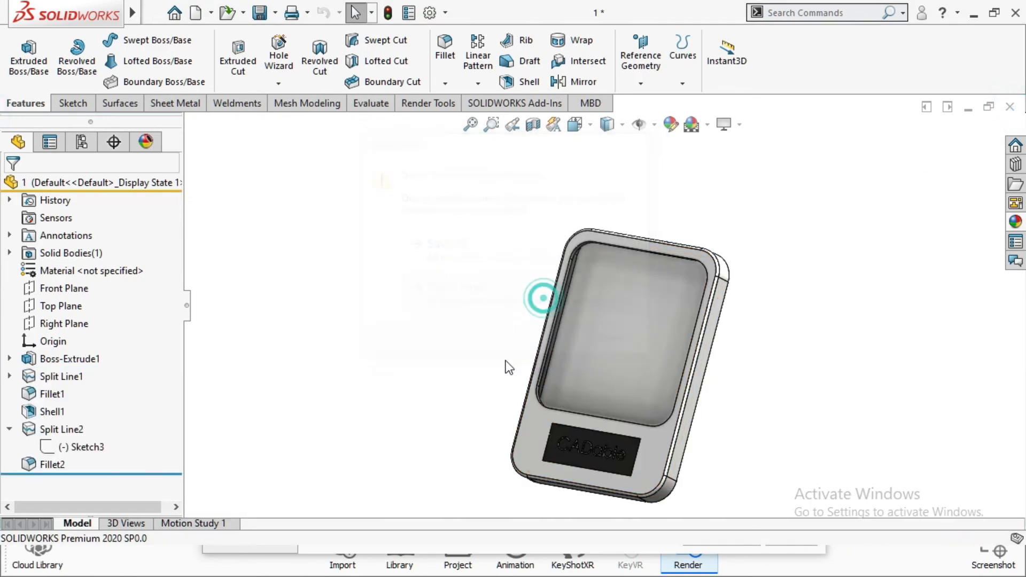